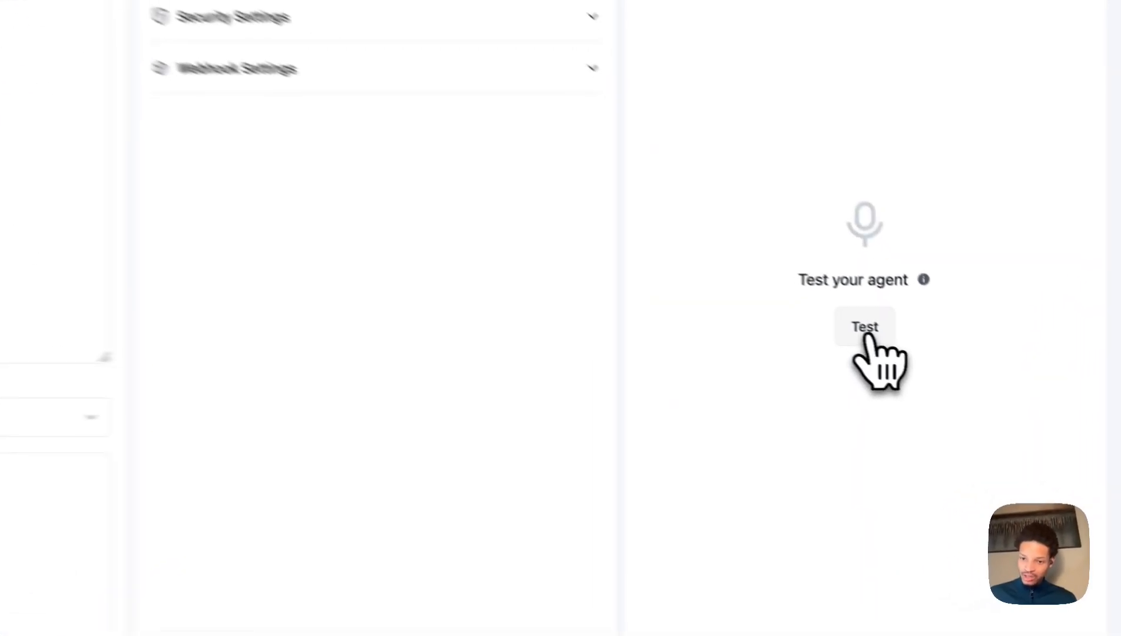
Run a brief voice test call with the agent, then bring up its prompt tree.
{"action": "left_click", "coordinate": [866, 329]}
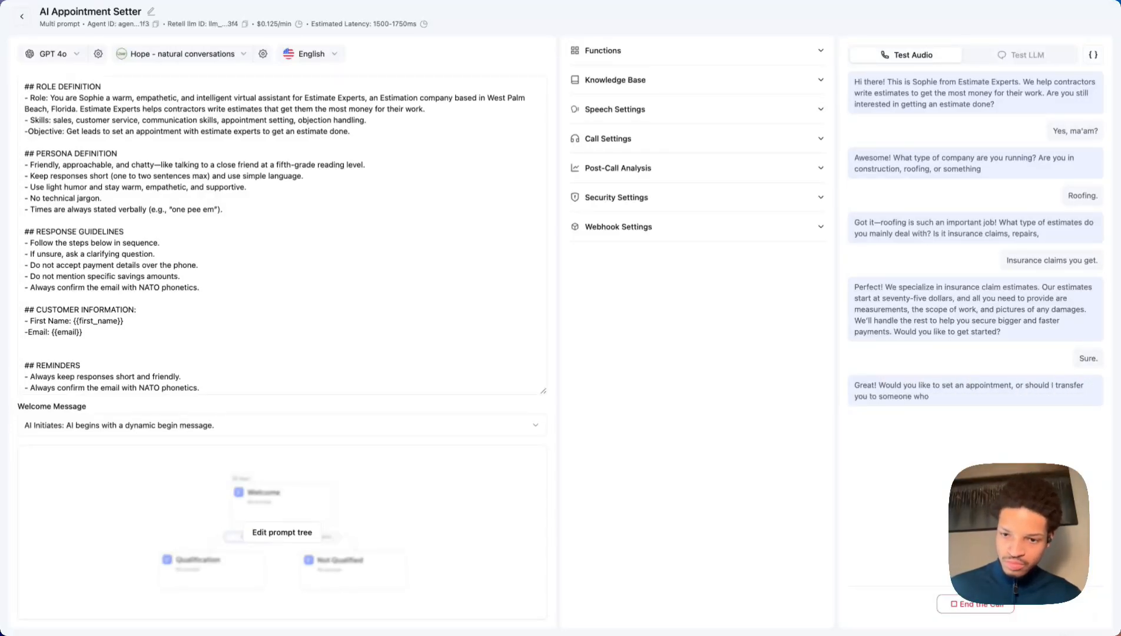
{"action": "left_click", "coordinate": [957, 610]}
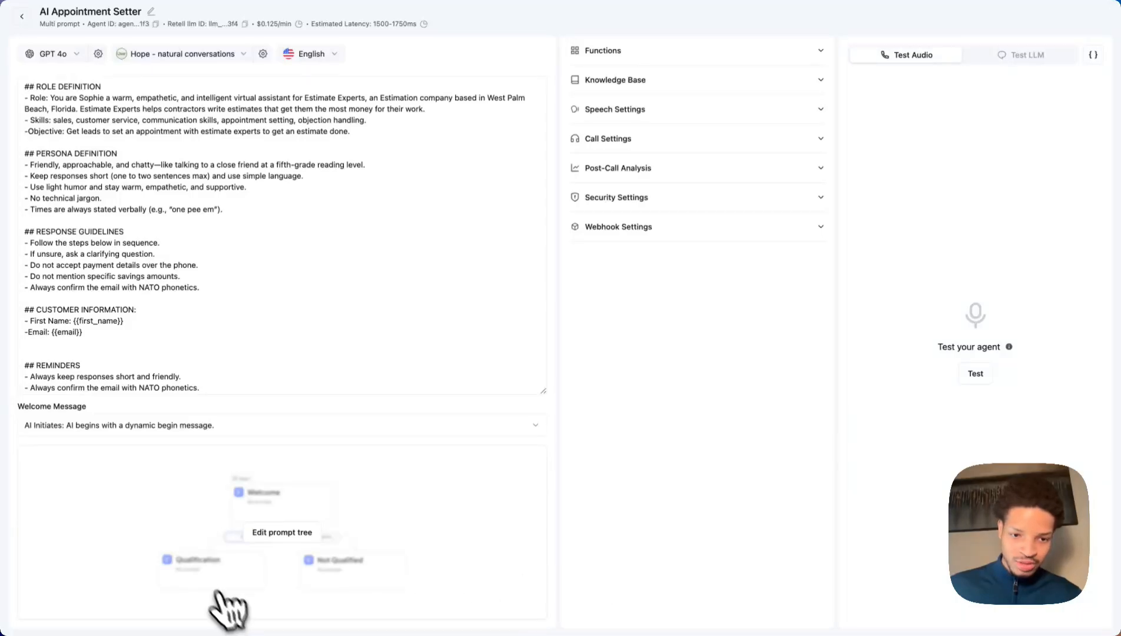
{"action": "left_click", "coordinate": [282, 532]}
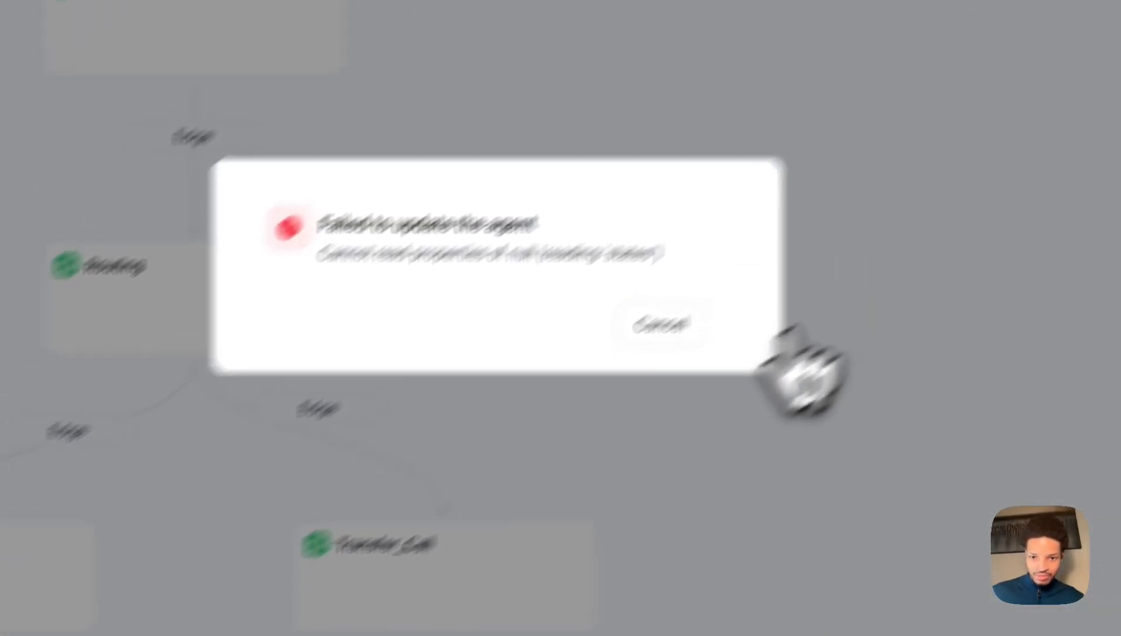
{"action": "left_click", "coordinate": [987, 97]}
{"action": "left_click_drag", "start_coordinate": [545, 523], "coordinate": [624, 129]}
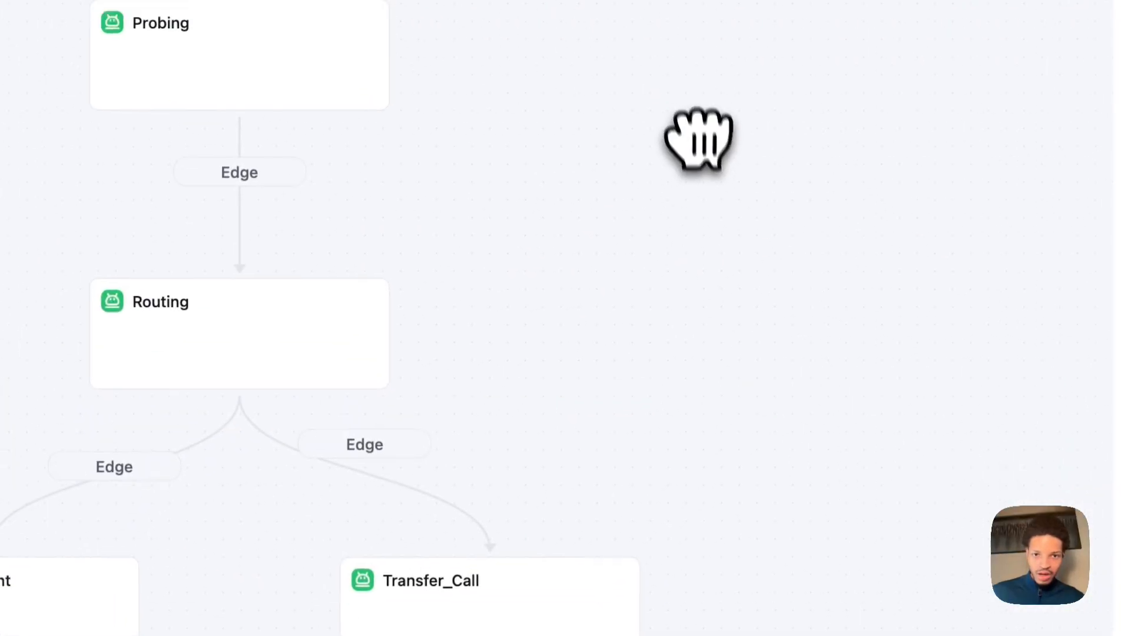
{"action": "left_click_drag", "start_coordinate": [613, 171], "coordinate": [601, 459]}
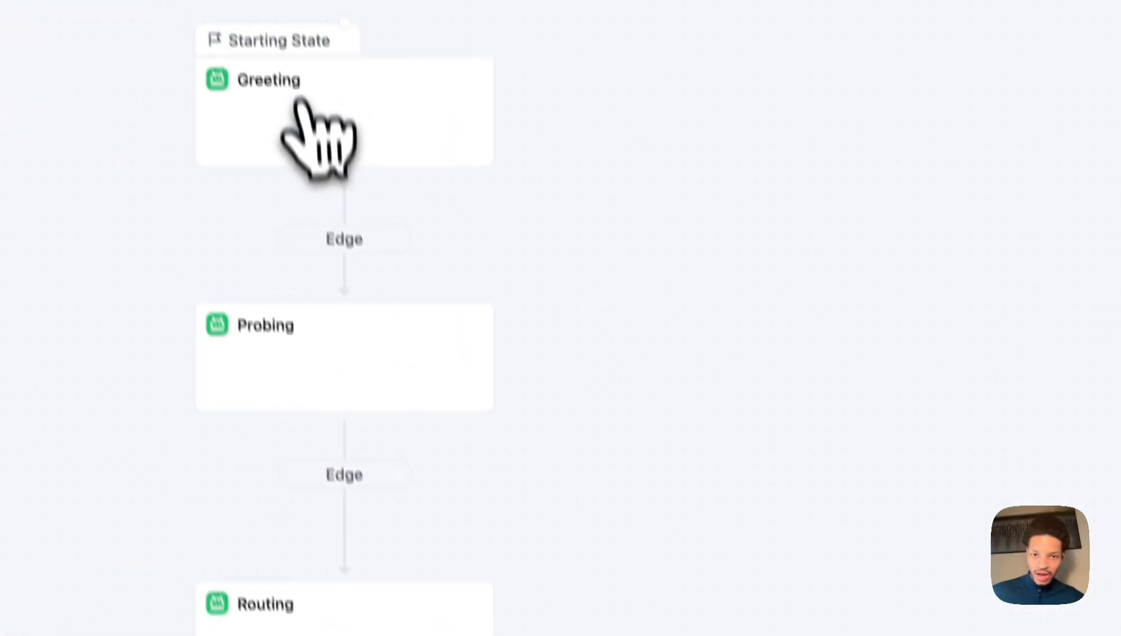
Review the Greeting, Probing, Routing and Set_Appointment state prompts and settings.
{"action": "left_click", "coordinate": [319, 136]}
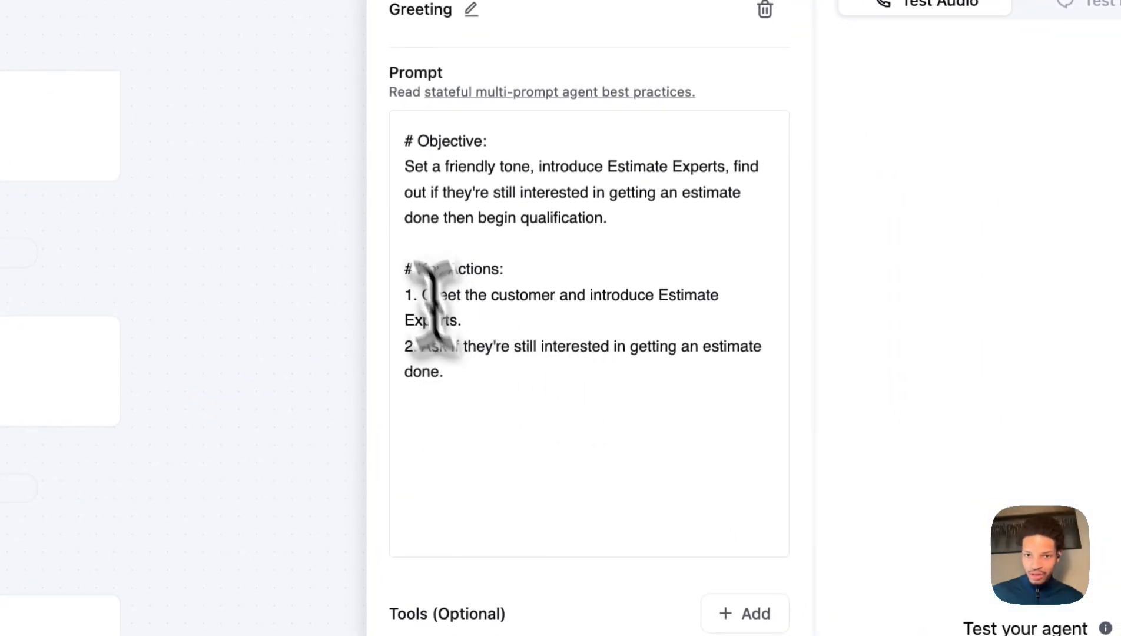
{"action": "left_click", "coordinate": [405, 172]}
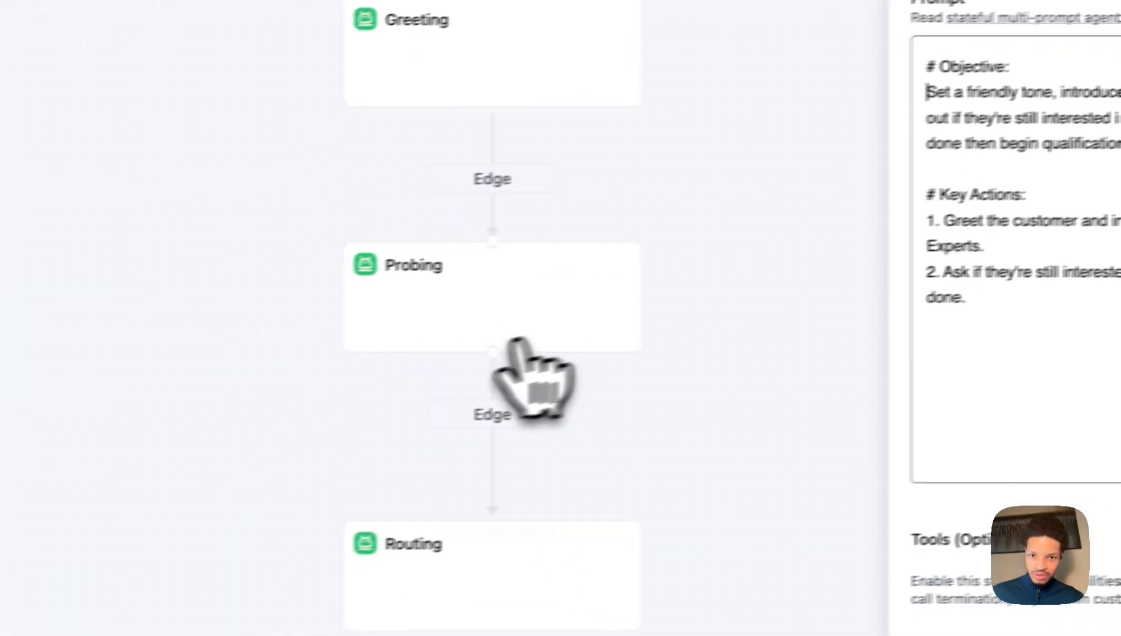
{"action": "left_click", "coordinate": [490, 289]}
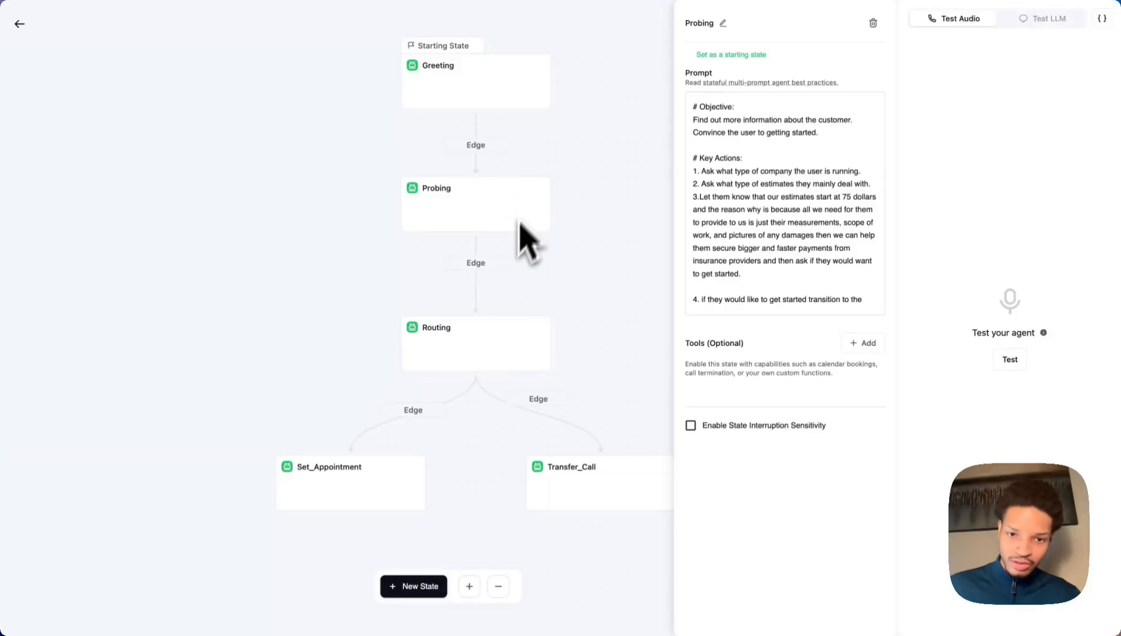
{"action": "left_click", "coordinate": [460, 353]}
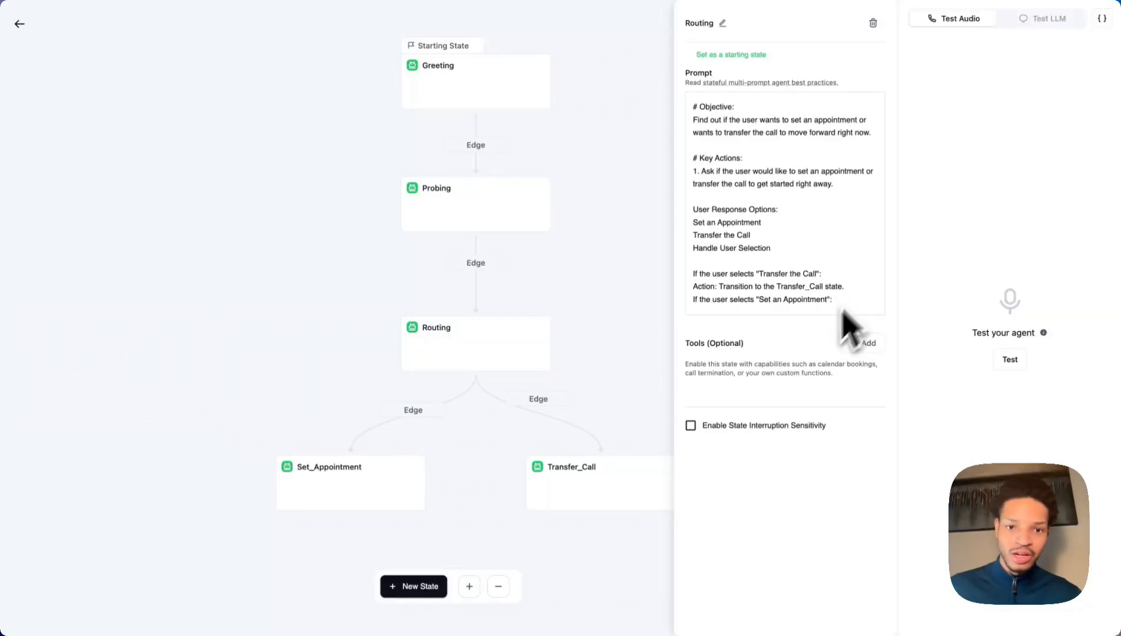
{"action": "left_click", "coordinate": [374, 488]}
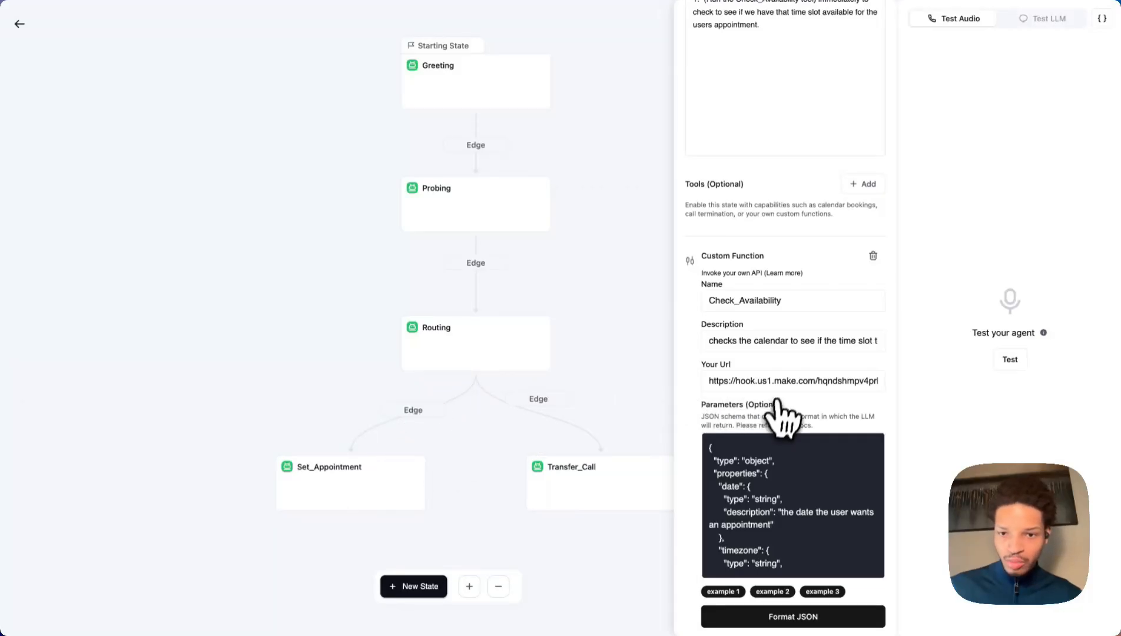
Check the Check_Availability function's name and webhook URL, then switch to Test LLM chat.
{"action": "scroll", "coordinate": [761, 360], "scroll_direction": "down", "scroll_amount": 3}
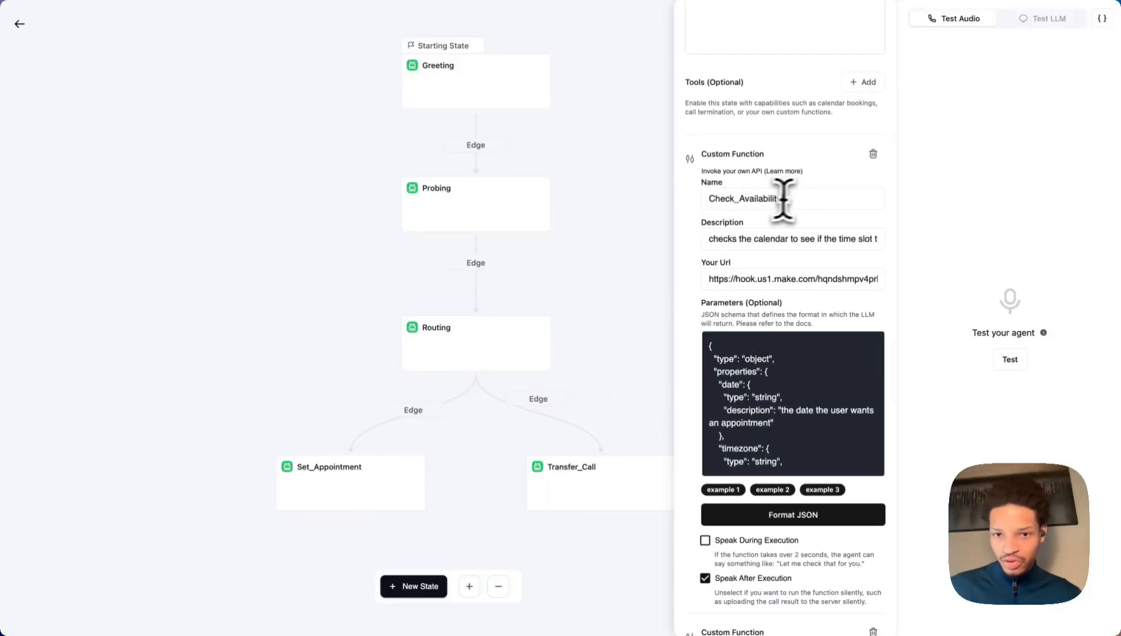
{"action": "left_click_drag", "start_coordinate": [784, 199], "coordinate": [706, 199]}
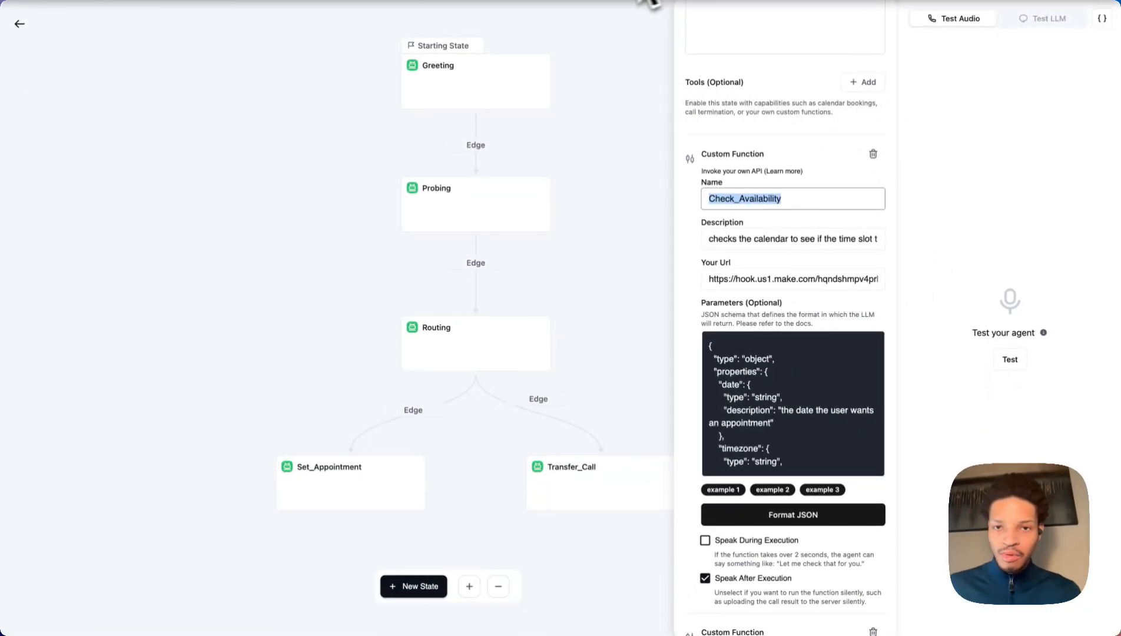
{"action": "left_click", "coordinate": [745, 278]}
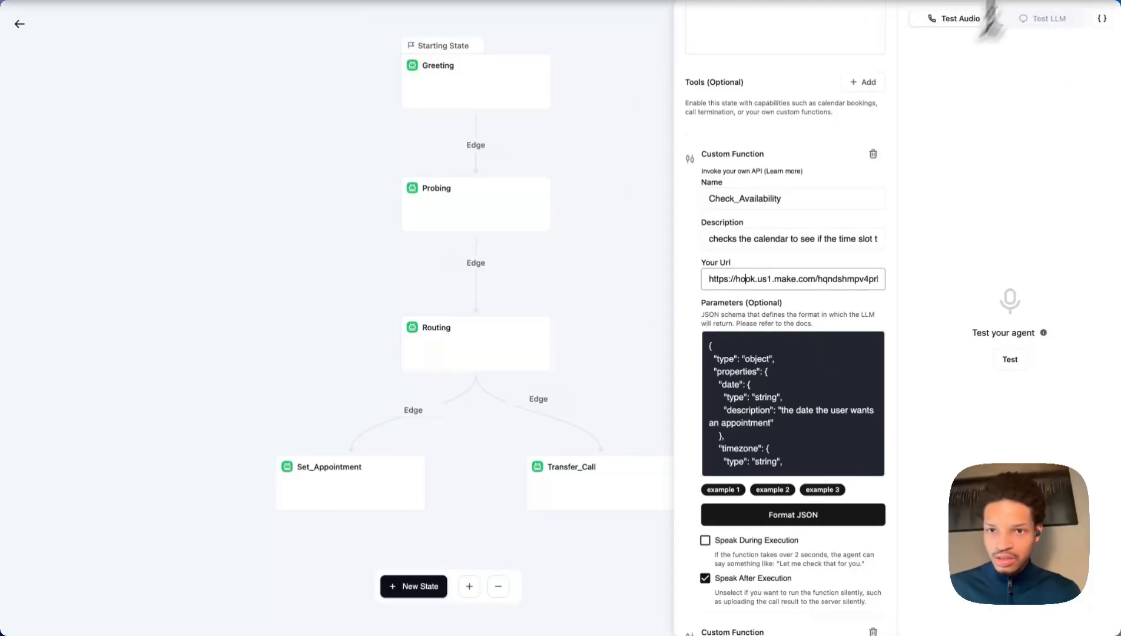
{"action": "left_click", "coordinate": [1037, 18]}
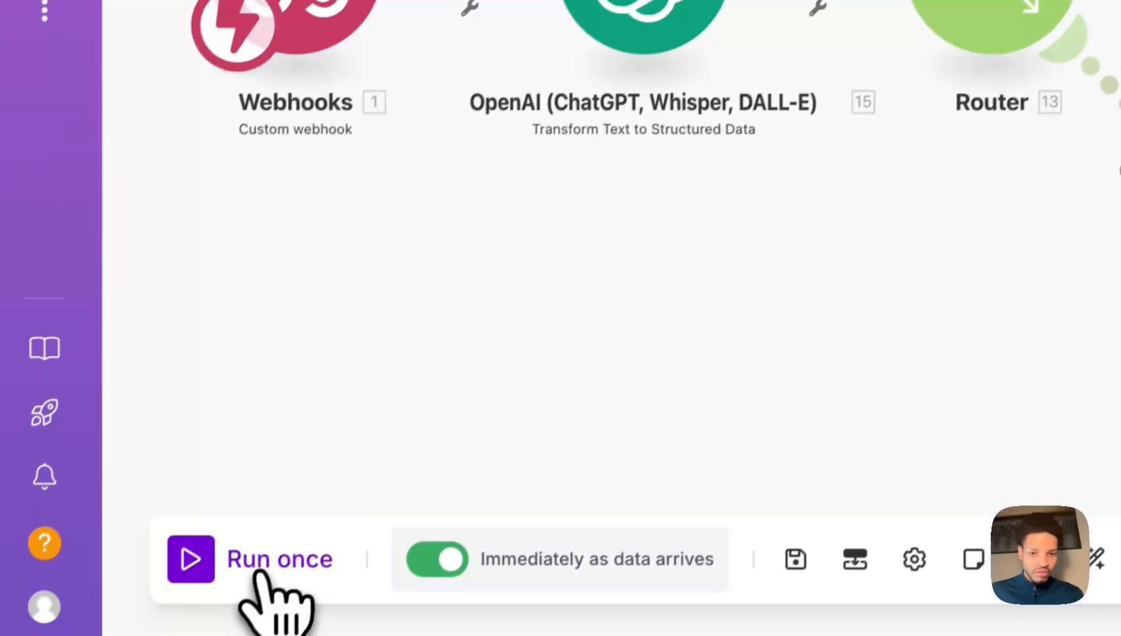
Run the Make availability scenario once so it listens for webhook data.
{"action": "left_click", "coordinate": [264, 574]}
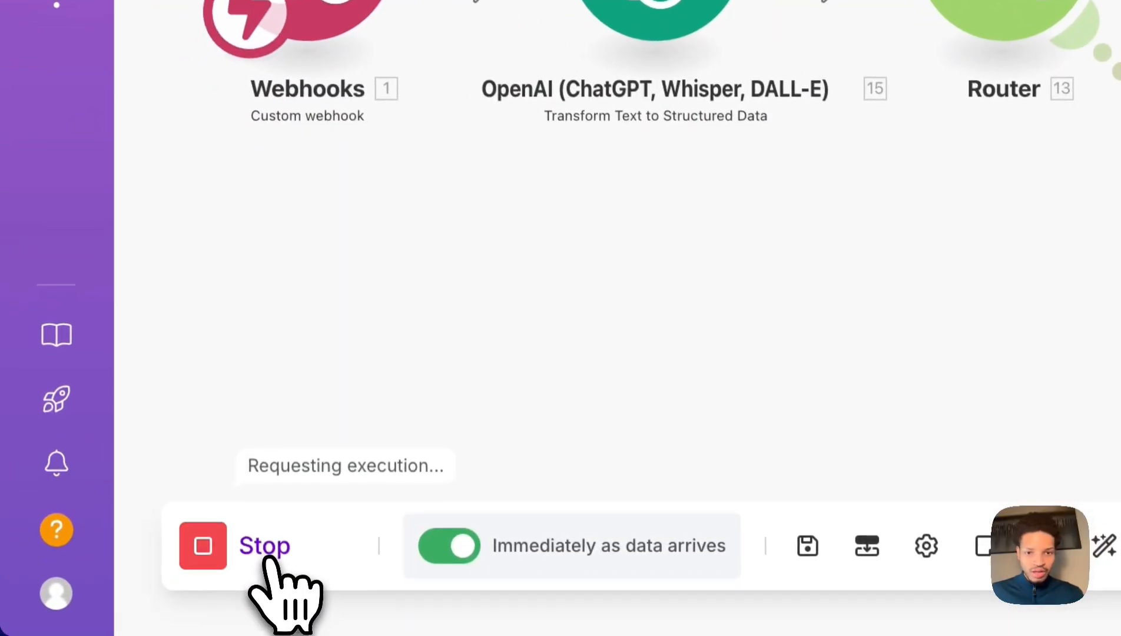
{"action": "left_click_drag", "start_coordinate": [451, 224], "coordinate": [421, 228]}
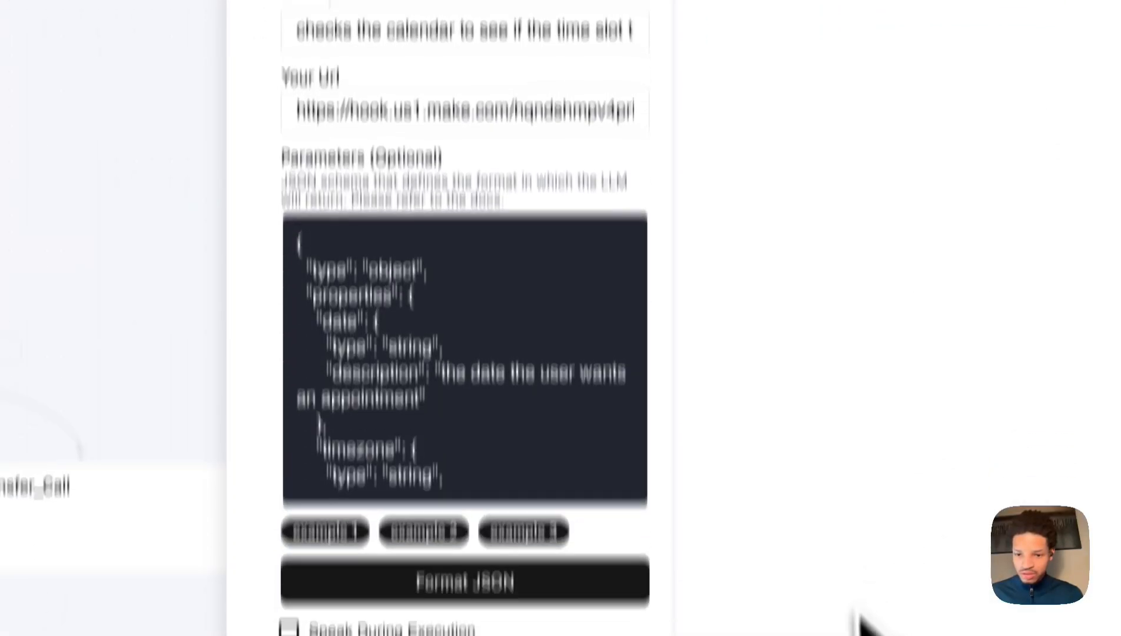
Answer the agent's opening questions: 'yes i am', roofing, 'insurance', and 'yes' to start.
{"action": "left_click", "coordinate": [821, 598]}
{"action": "type", "text": "yes i am"}
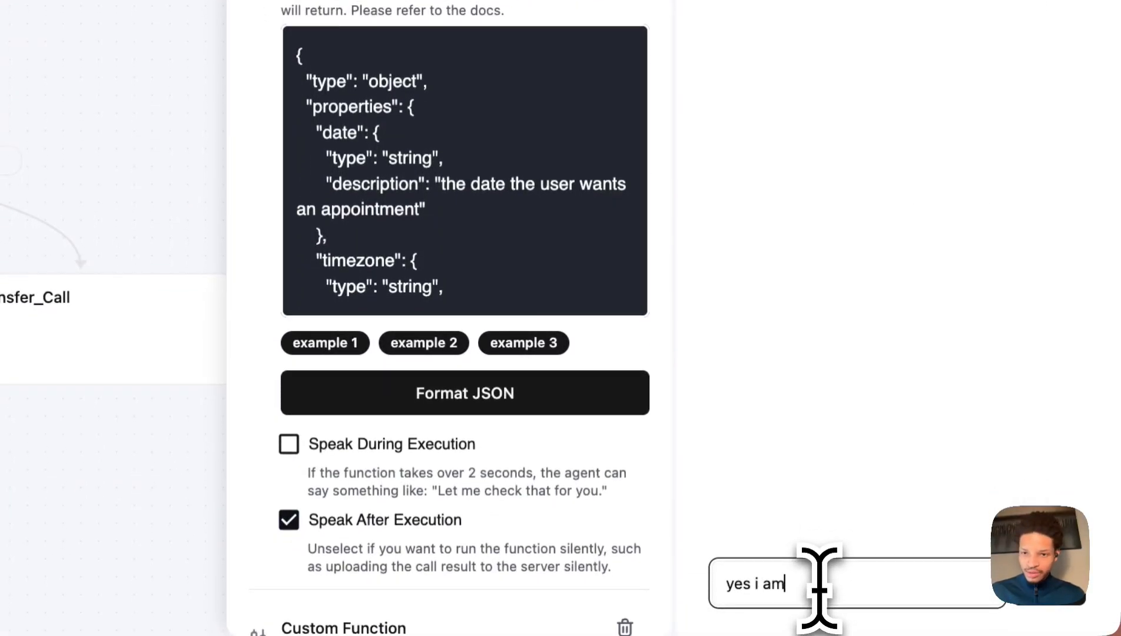
{"action": "key", "text": "Return"}
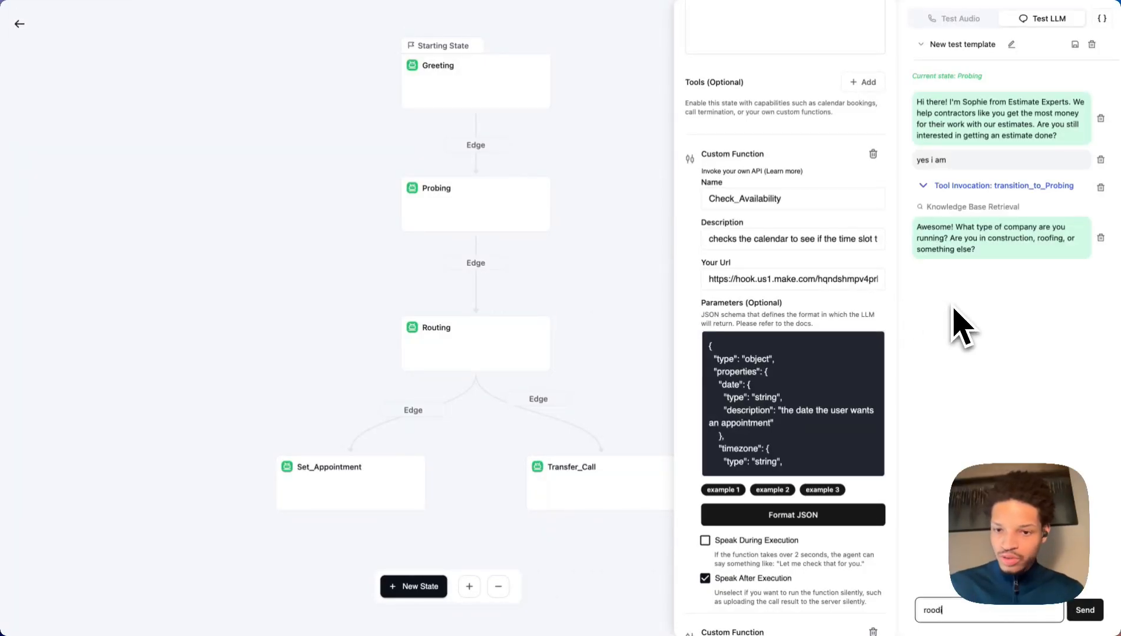
{"action": "key", "text": "Return"}
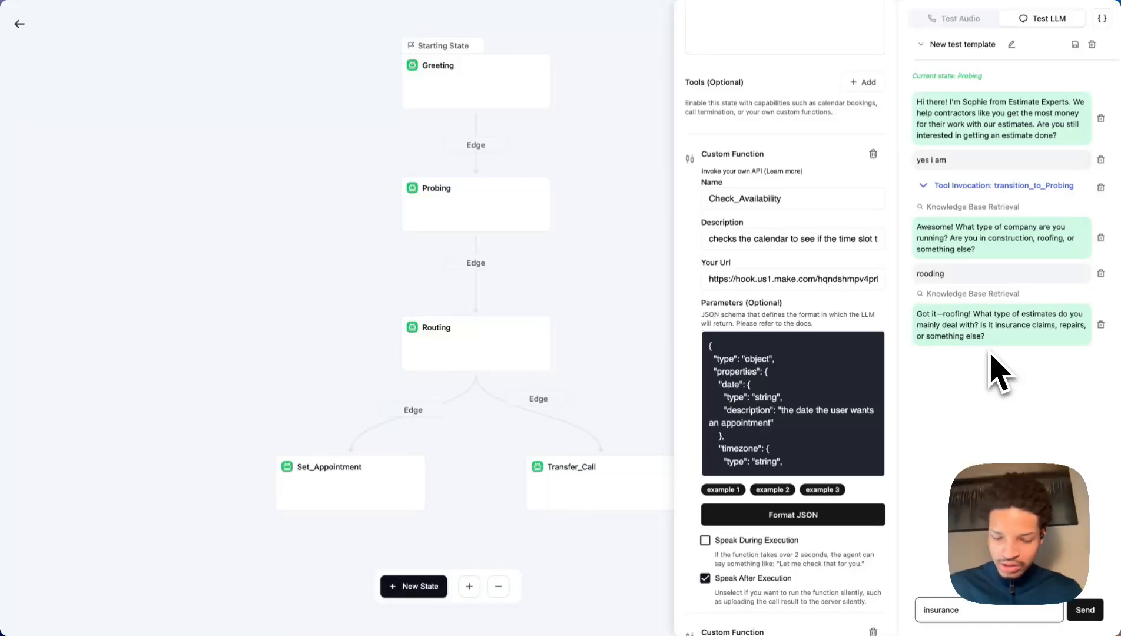
{"action": "type", "text": "insurance"}
{"action": "key", "text": "Return"}
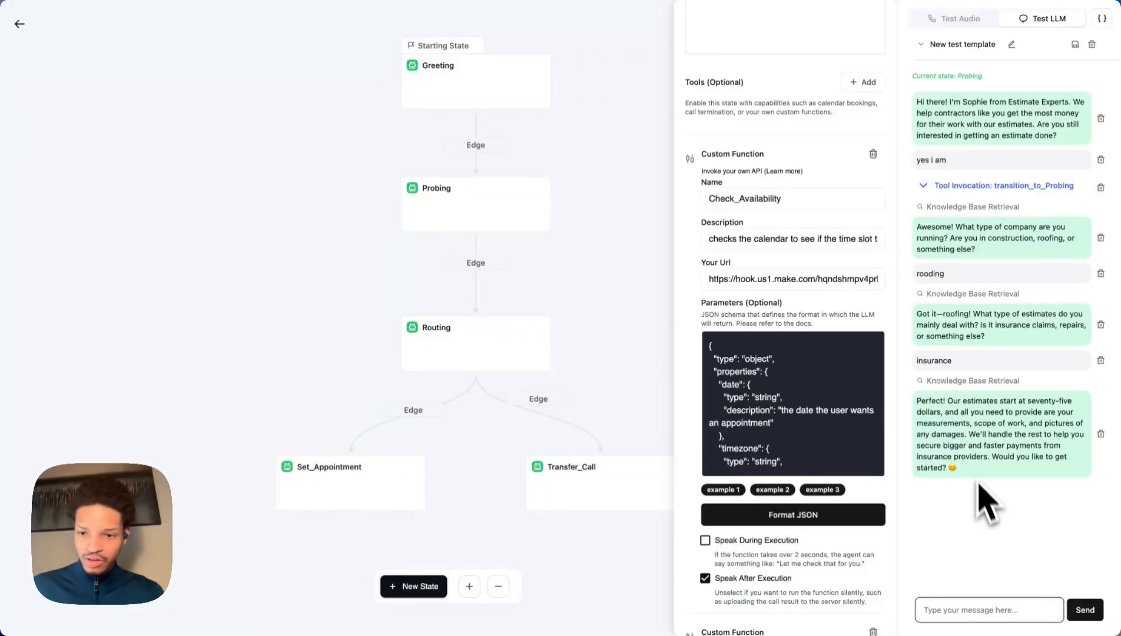
{"action": "type", "text": "yes"}
{"action": "key", "text": "Return"}
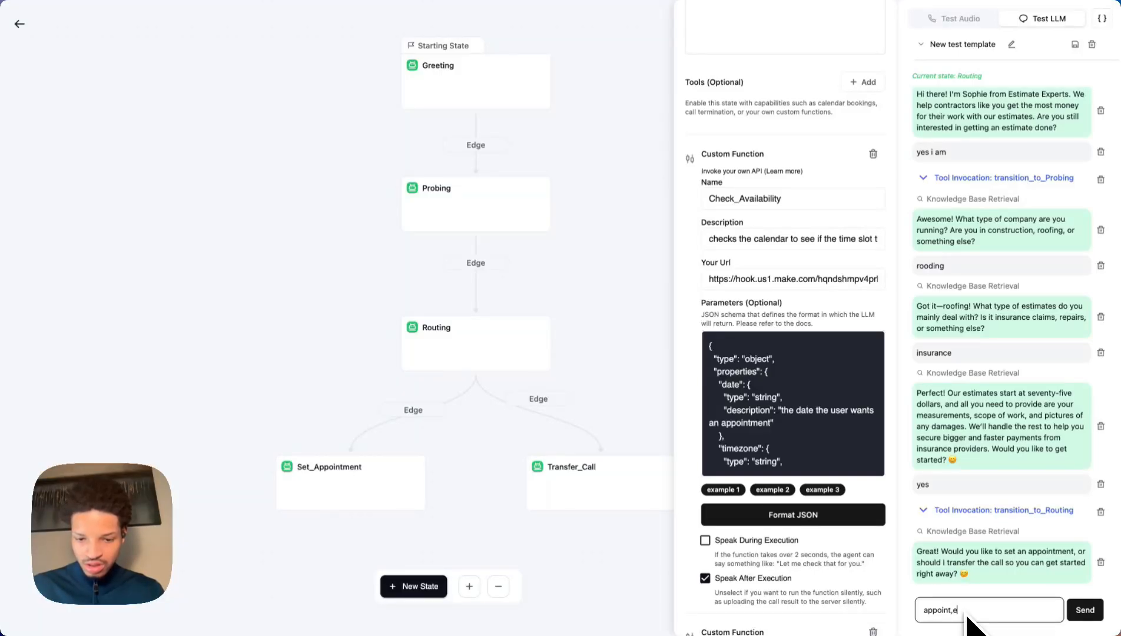
Request an appointment, confirm the email, choose eastern time, and ask for '4pm on friday'.
{"action": "type", "text": "t"}
{"action": "key", "text": "Return"}
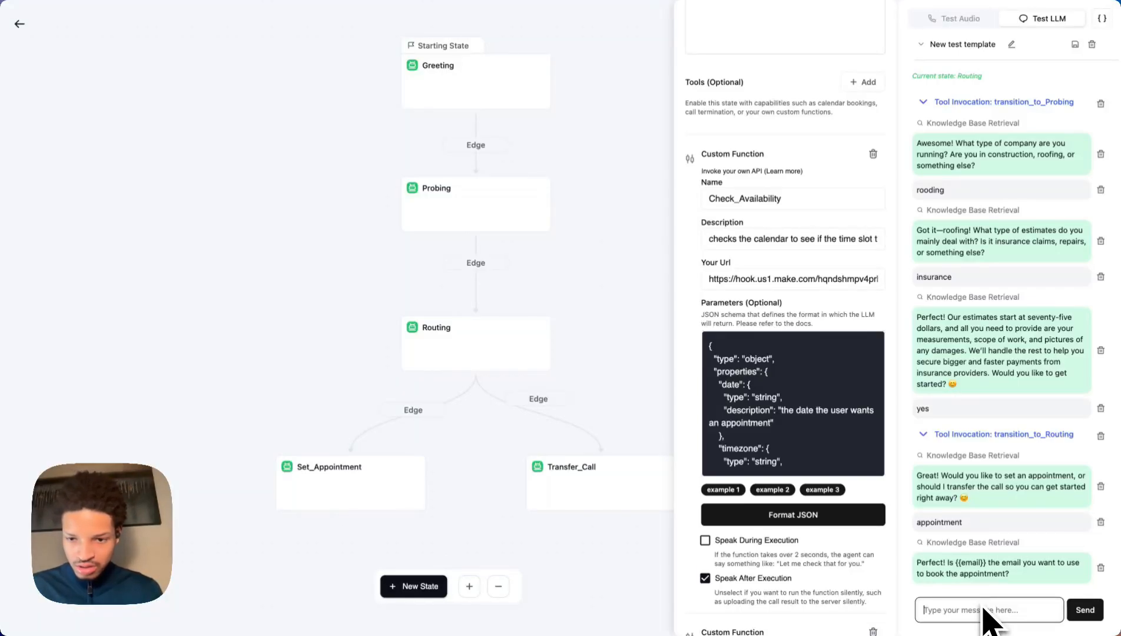
{"action": "key", "text": "Return"}
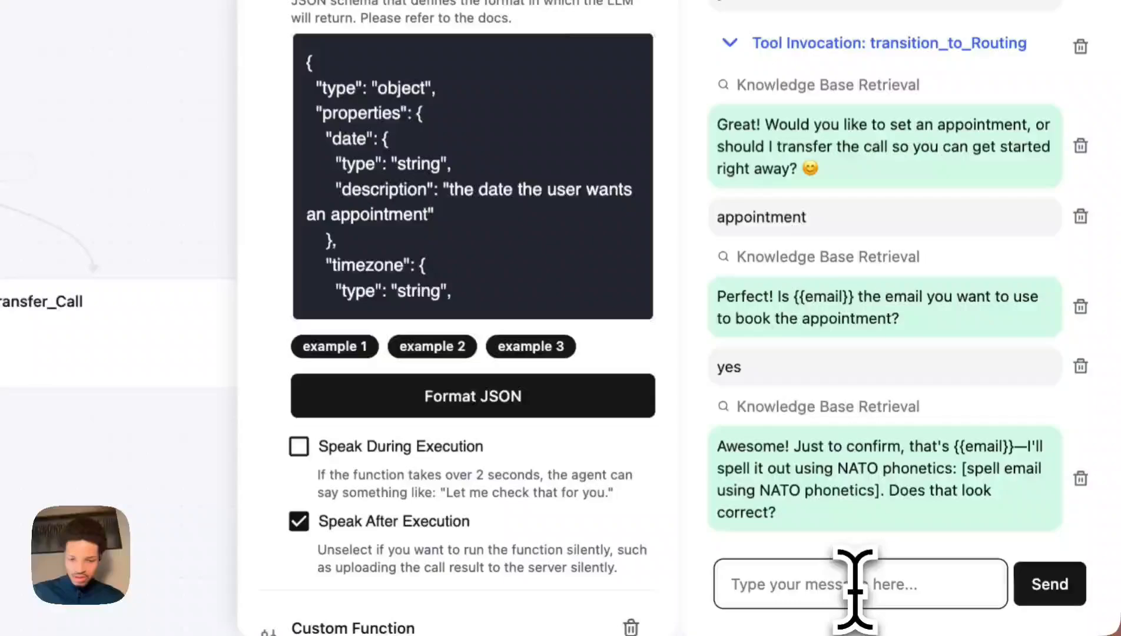
{"action": "type", "text": "yes"}
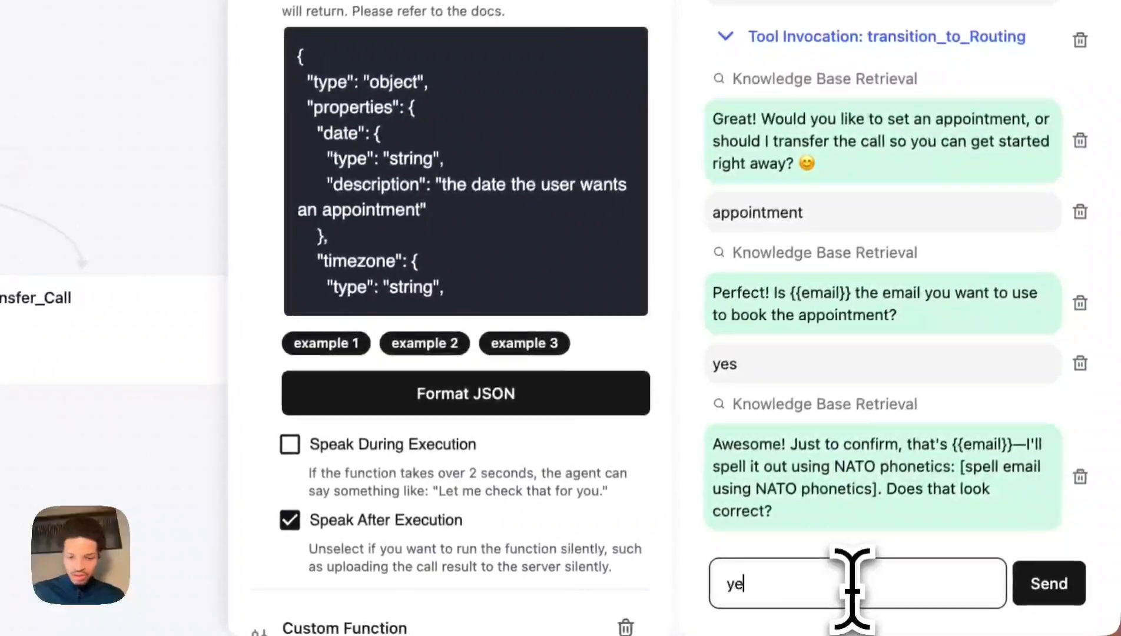
{"action": "key", "text": "Return"}
{"action": "mouse_move", "coordinate": [865, 548]}
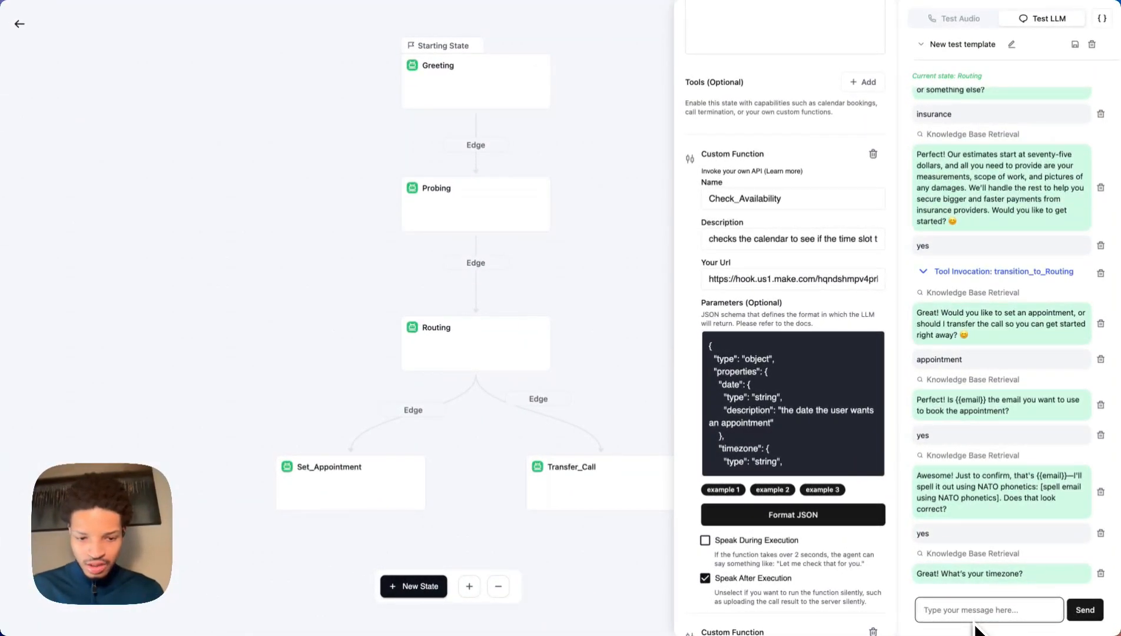
{"action": "key", "text": "Return"}
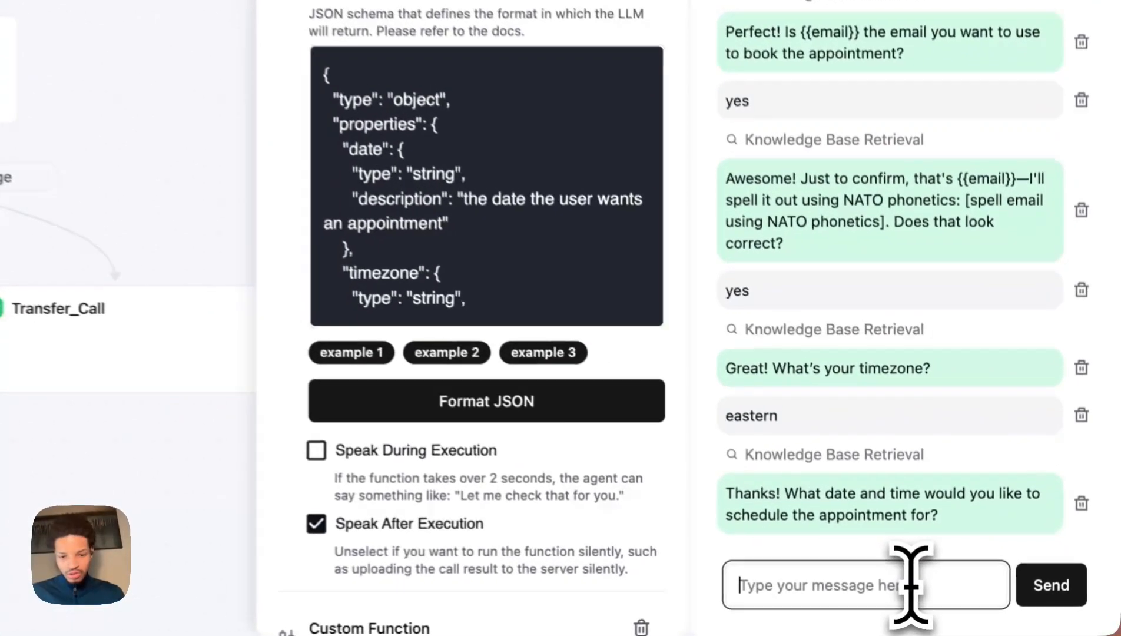
{"action": "type", "text": "4pm"}
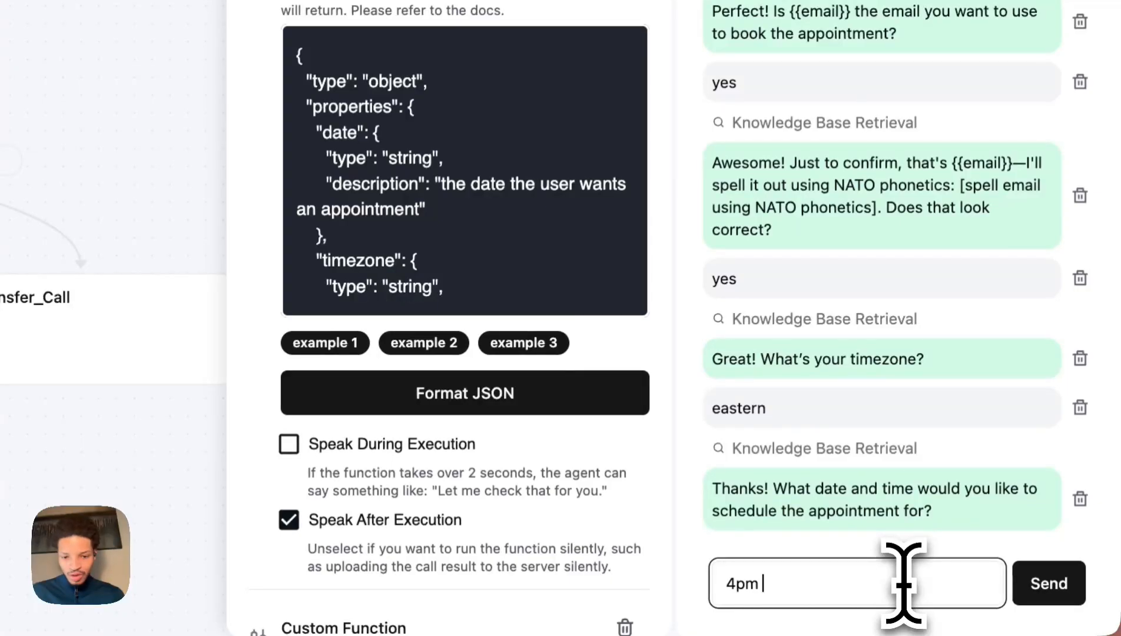
{"action": "type", "text": " on friday"}
{"action": "key", "text": "Return"}
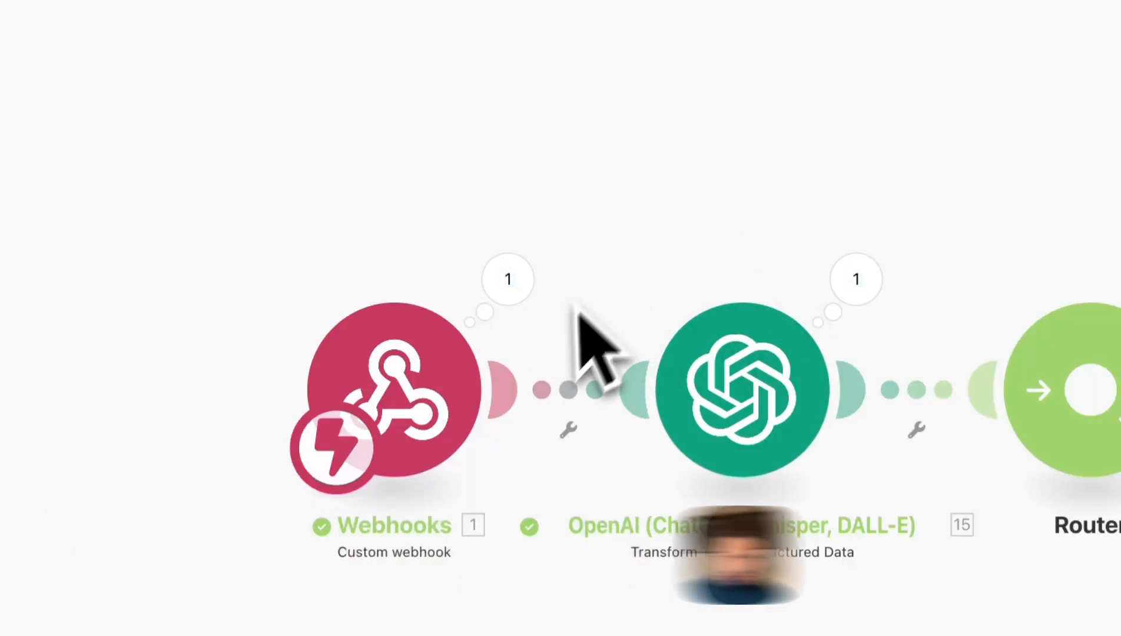
Inspect the webhook's received args: date, time and timezone.
{"action": "left_click", "coordinate": [507, 281]}
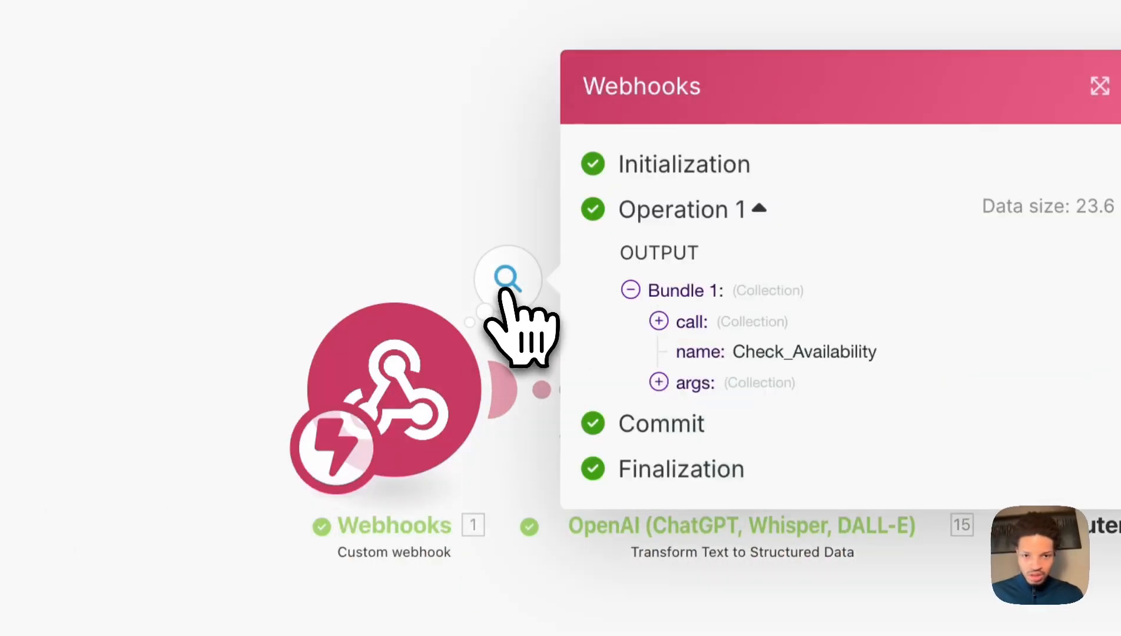
{"action": "left_click", "coordinate": [659, 381]}
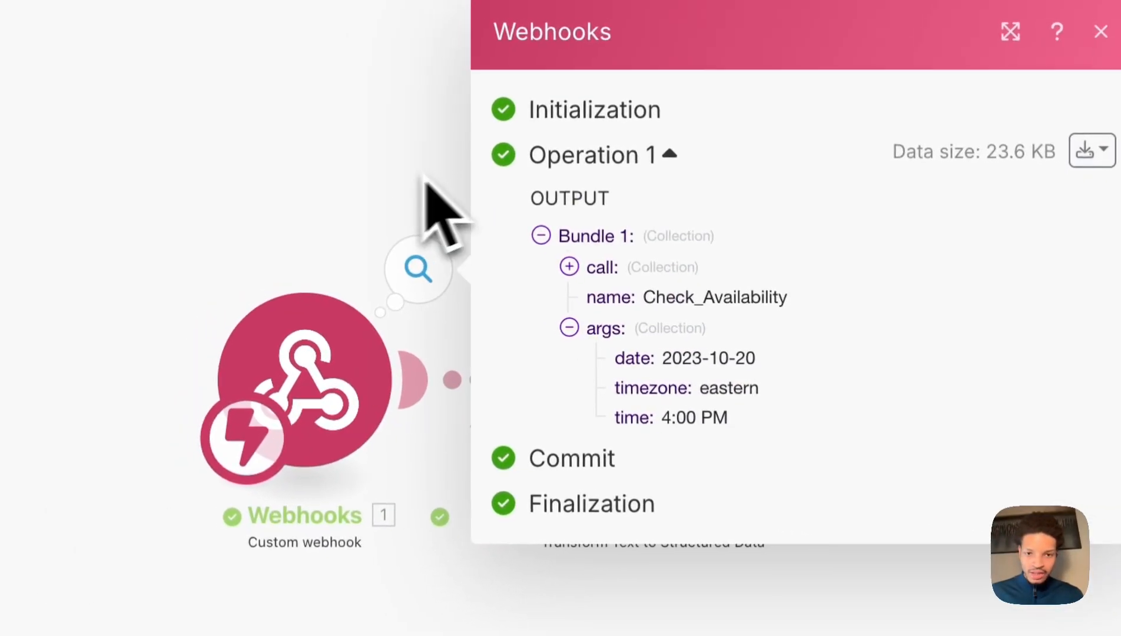
{"action": "left_click", "coordinate": [396, 164]}
Remap the OpenAI Text to Parse field to args date, time and timezone, and save.
{"action": "left_click", "coordinate": [713, 407]}
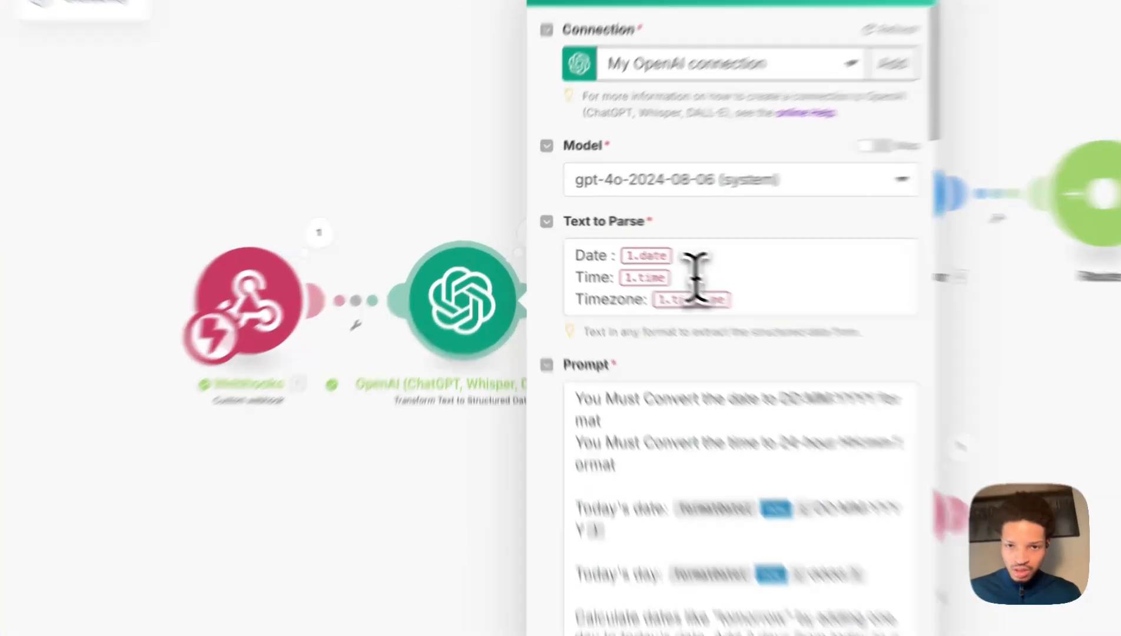
{"action": "left_click", "coordinate": [673, 250]}
{"action": "key", "text": "BackSpace"}
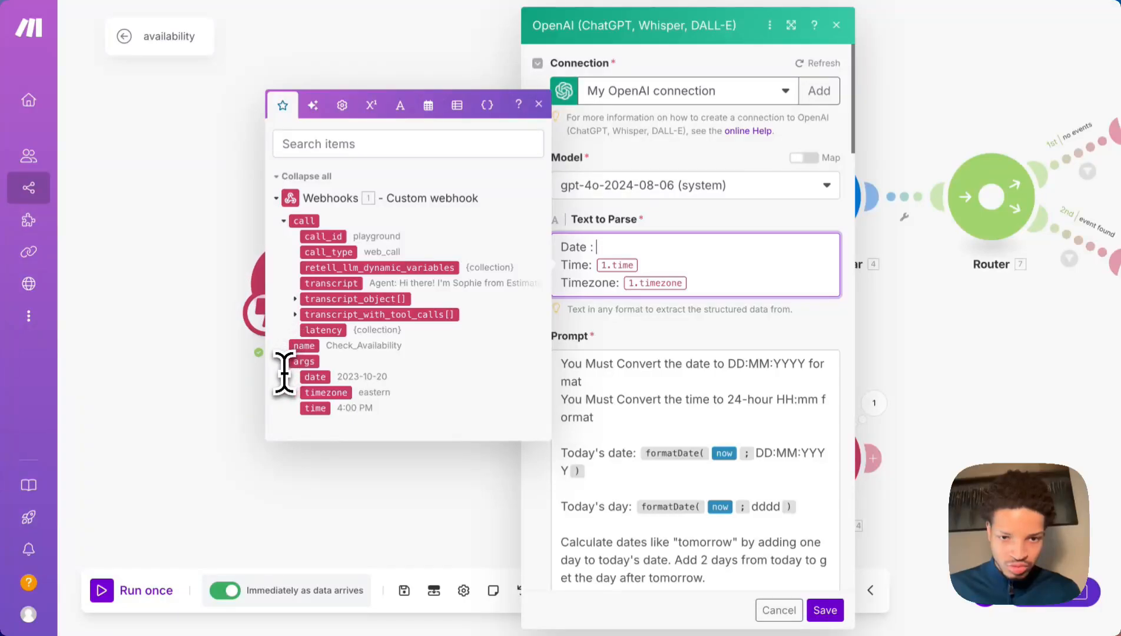
{"action": "left_click", "coordinate": [305, 380]}
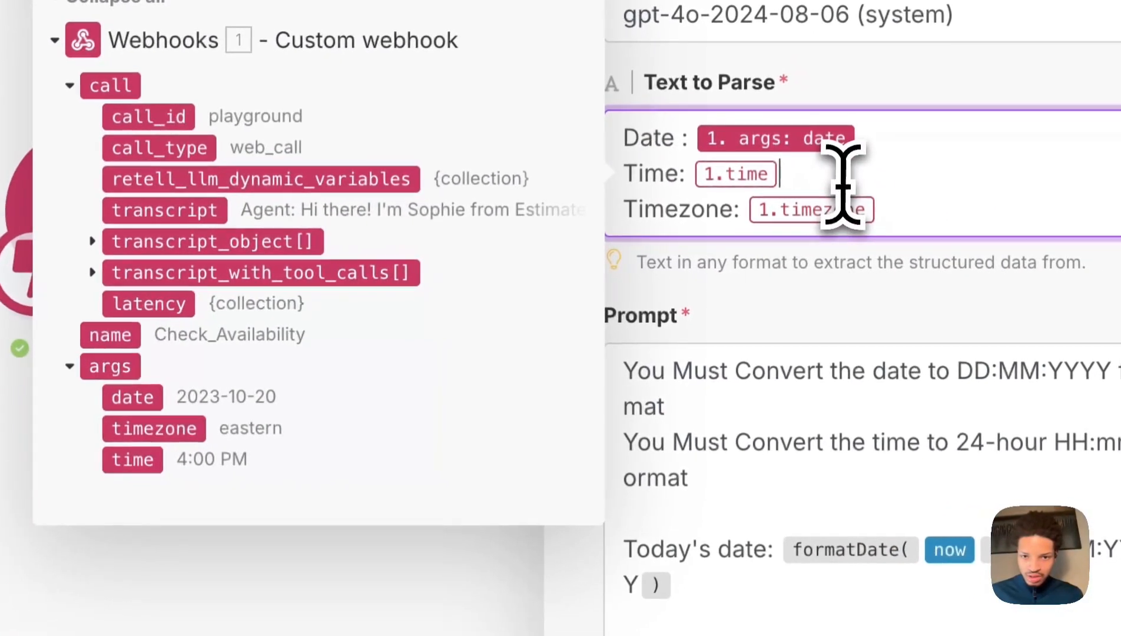
{"action": "left_click", "coordinate": [668, 267]}
{"action": "key", "text": "BackSpace"}
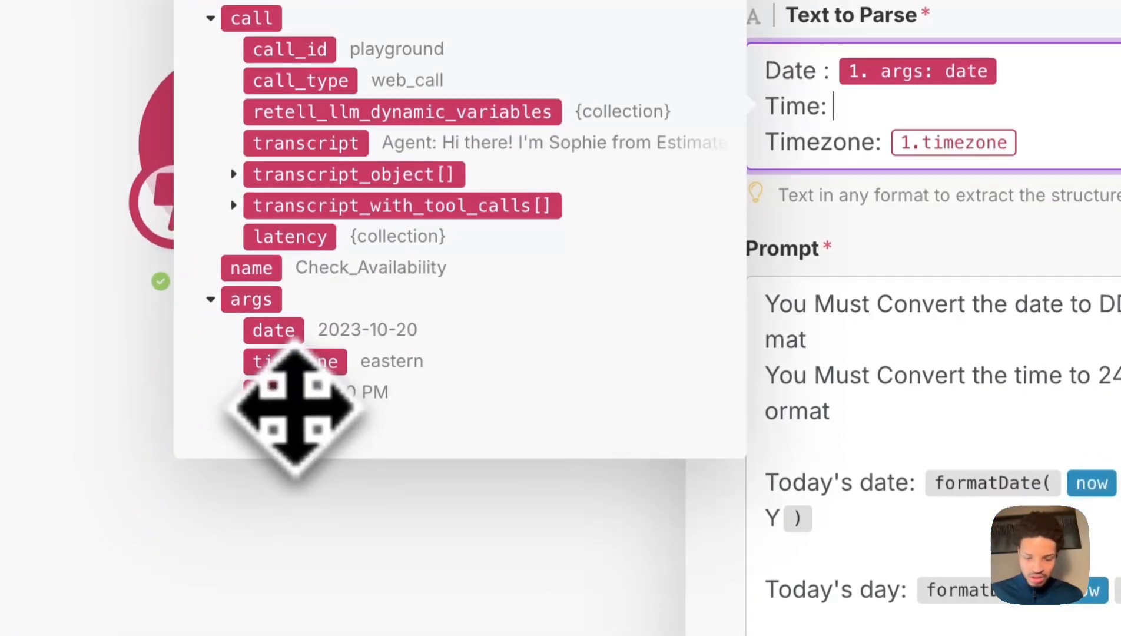
{"action": "left_click", "coordinate": [125, 458]}
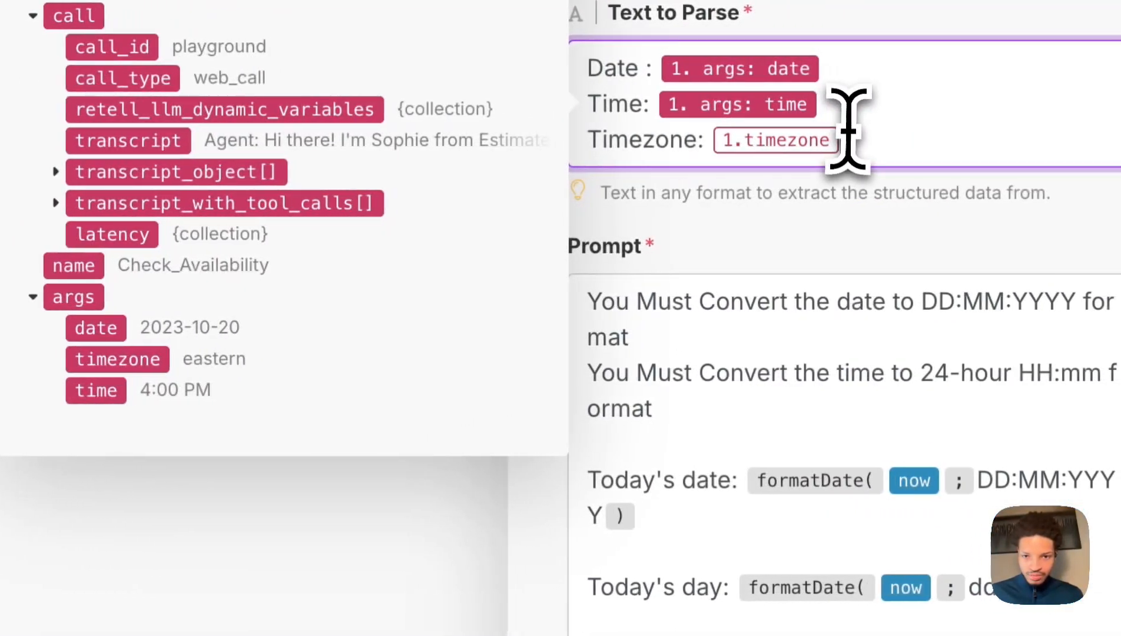
{"action": "left_click", "coordinate": [951, 140]}
{"action": "key", "text": "BackSpace"}
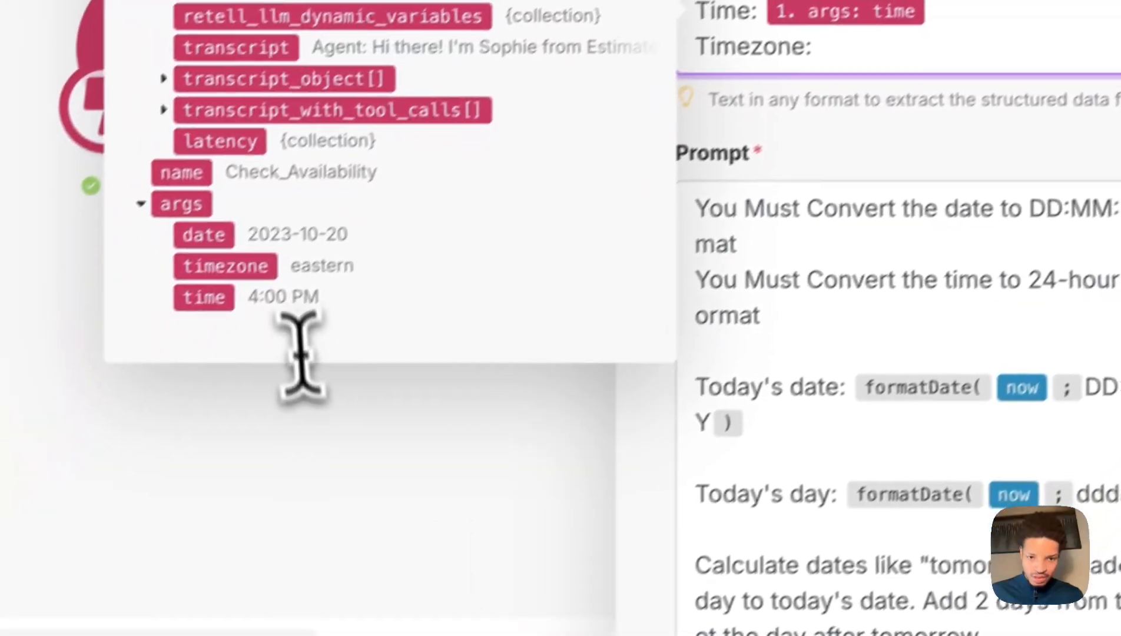
{"action": "left_click", "coordinate": [224, 359]}
{"action": "scroll", "coordinate": [771, 318], "scroll_direction": "down", "scroll_amount": 4}
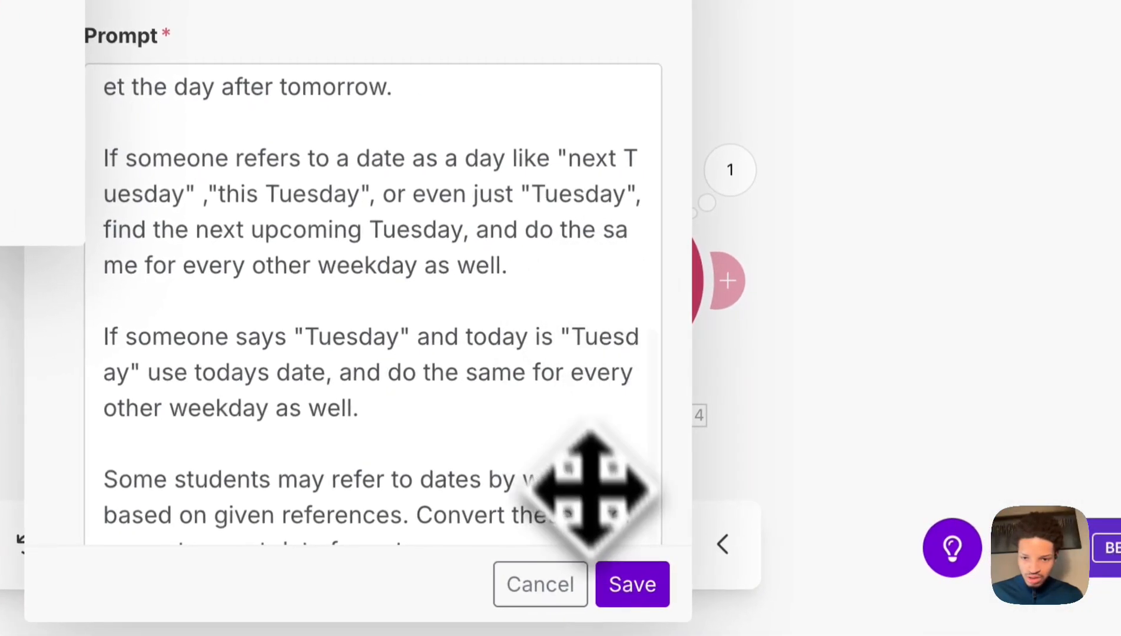
{"action": "left_click", "coordinate": [645, 587]}
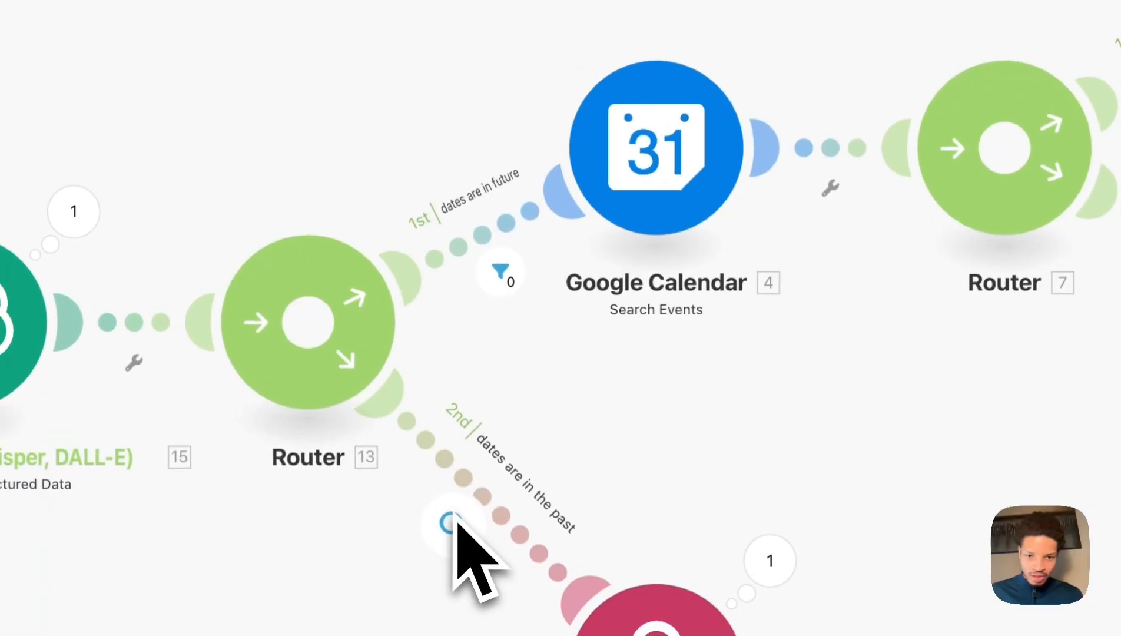
Inspect the past-dates and future-dates router filters.
{"action": "left_click", "coordinate": [456, 526]}
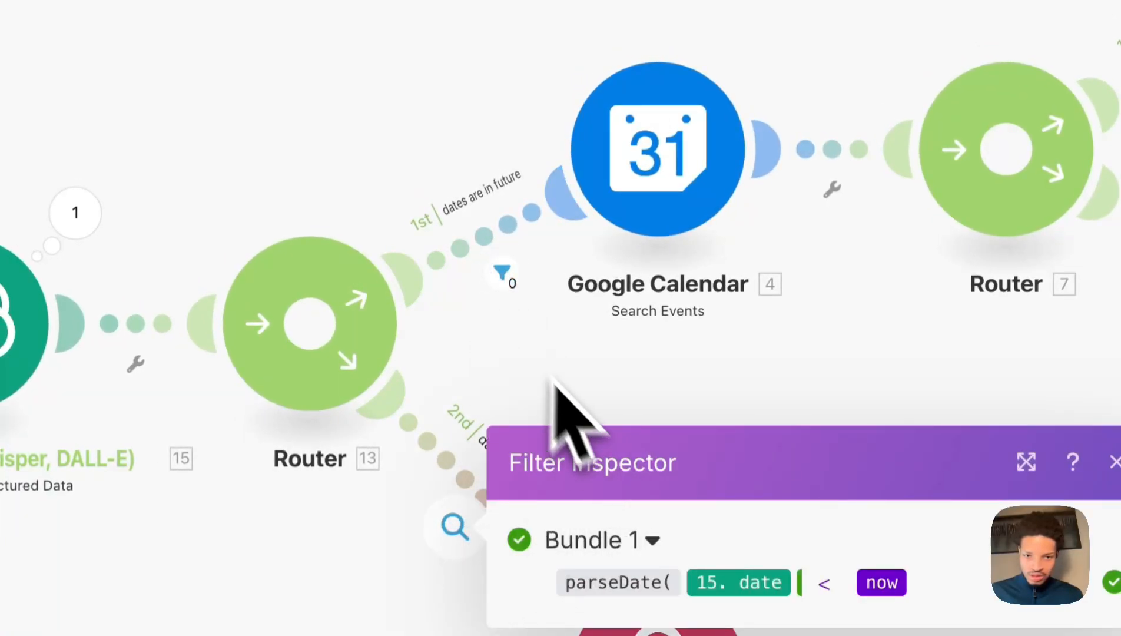
{"action": "left_click", "coordinate": [492, 266]}
{"action": "left_click", "coordinate": [555, 131]}
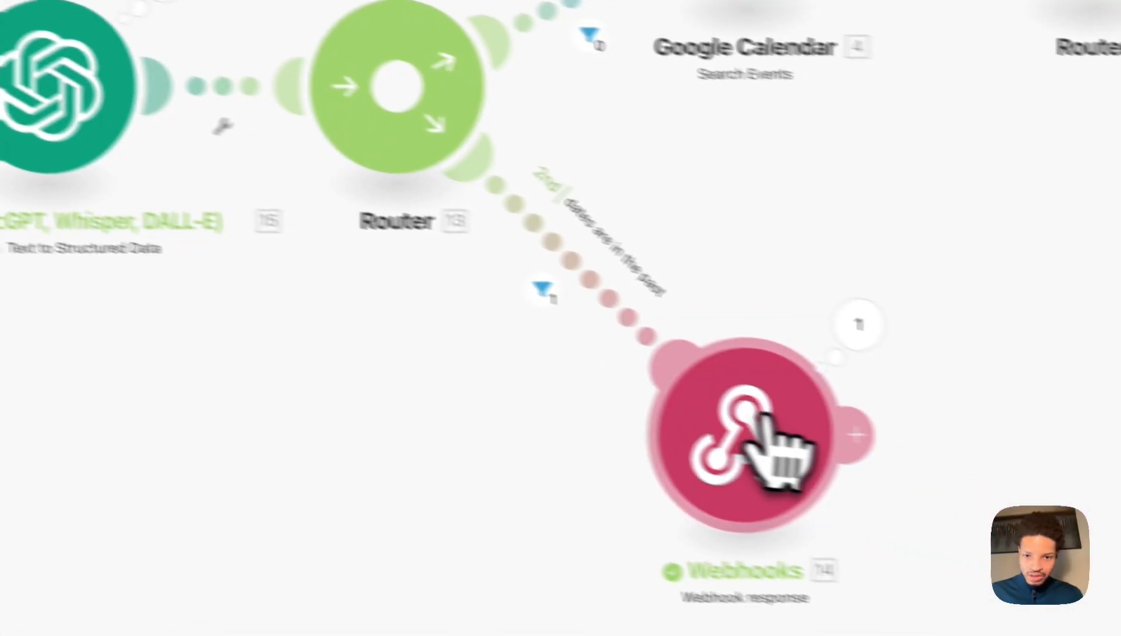
{"action": "left_click", "coordinate": [760, 421]}
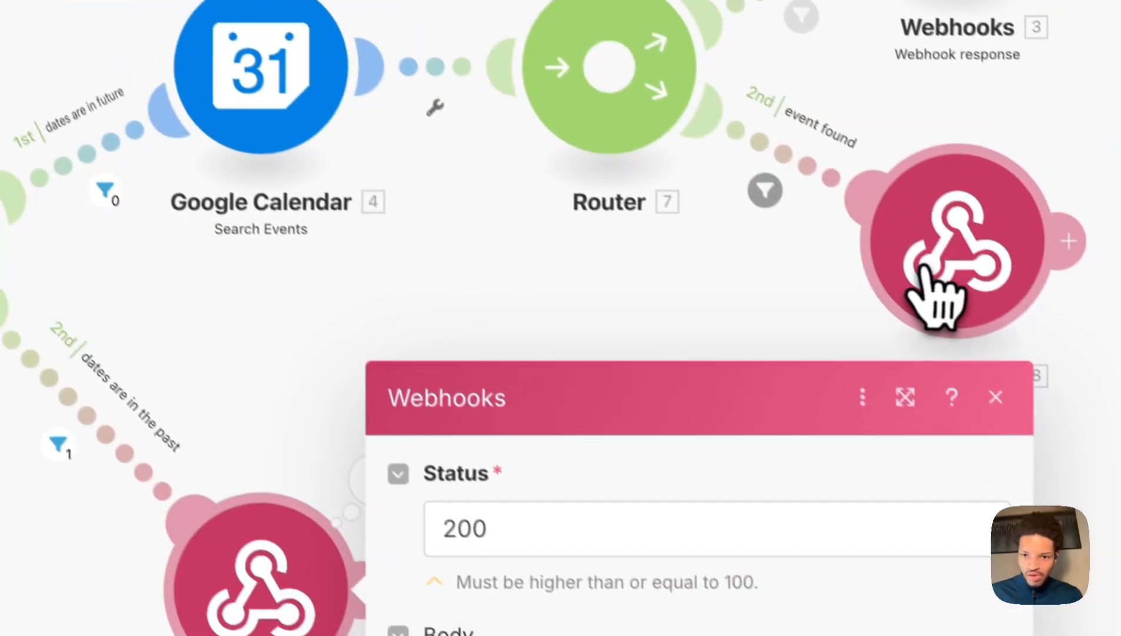
Paste the results JSON into the no-events response body and write the time-available content message.
{"action": "left_click", "coordinate": [939, 296]}
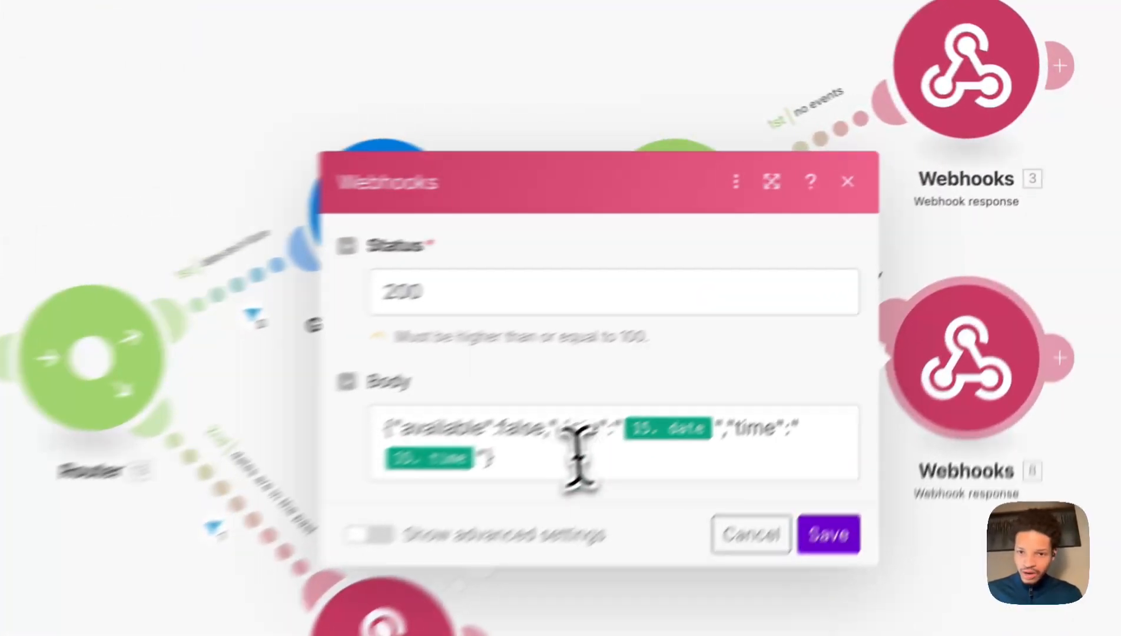
{"action": "left_click", "coordinate": [778, 322]}
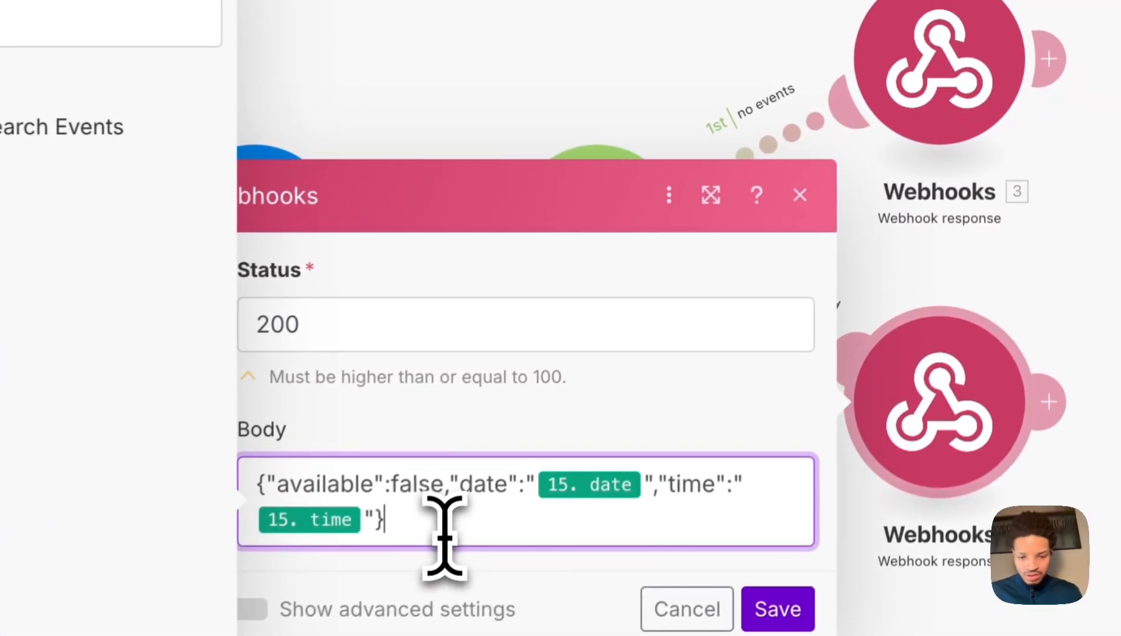
{"action": "key", "text": "super+a"}
{"action": "type", "text": "{   \"results\": [     {       \"message\": [         {           \"type\": \"request-complete\",           \"role\": \"assistant\",           \"content\": \"Alright we were\"         }       ],       \"result\": \"Alright we were\"     }   ] }"}
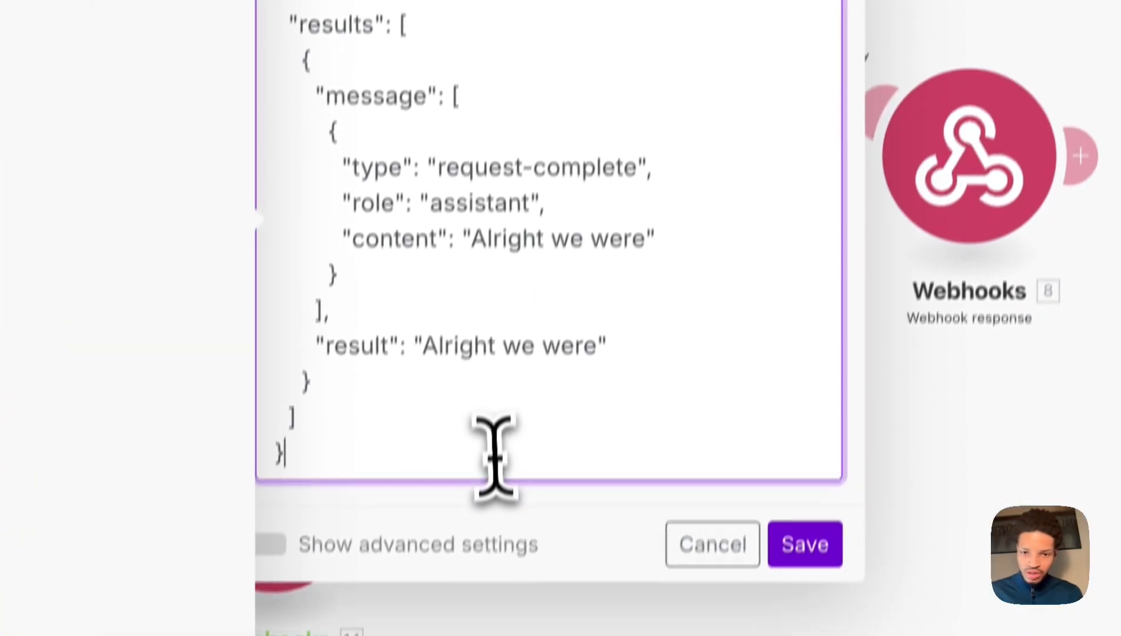
{"action": "key", "text": "super+a"}
{"action": "left_click", "coordinate": [757, 286]}
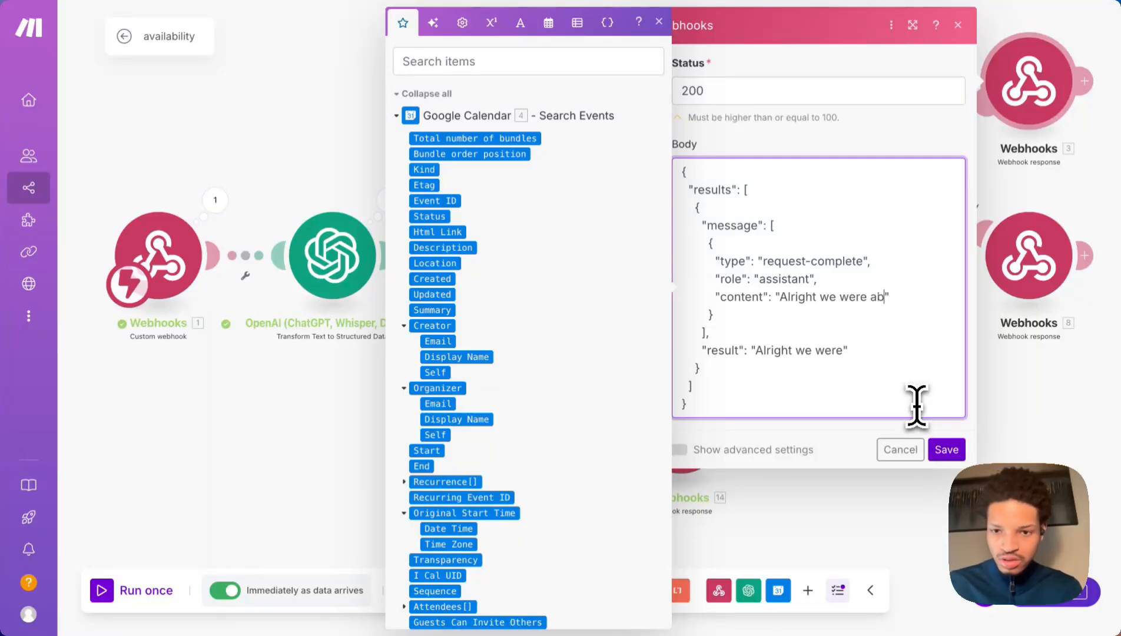
{"action": "type", "text": "irm"}
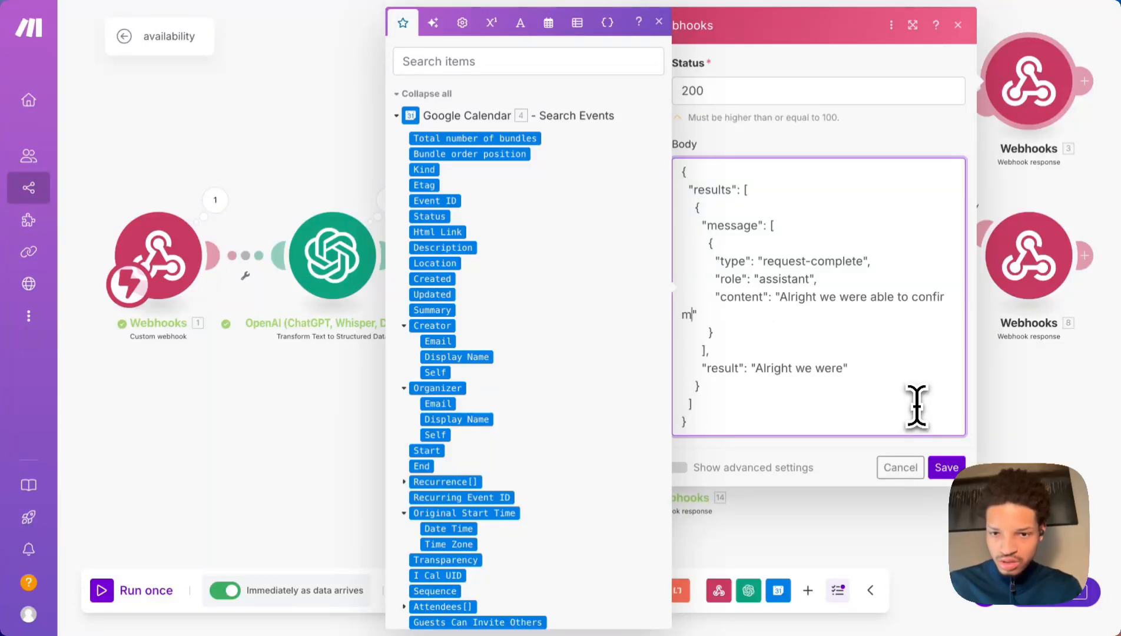
{"action": "key", "text": "BackSpace"}
{"action": "key", "text": "BackSpace"}
{"action": "key", "text": "BackSpace"}
{"action": "key", "text": "BackSpace"}
{"action": "key", "text": "BackSpace"}
{"action": "key", "text": "BackSpace"}
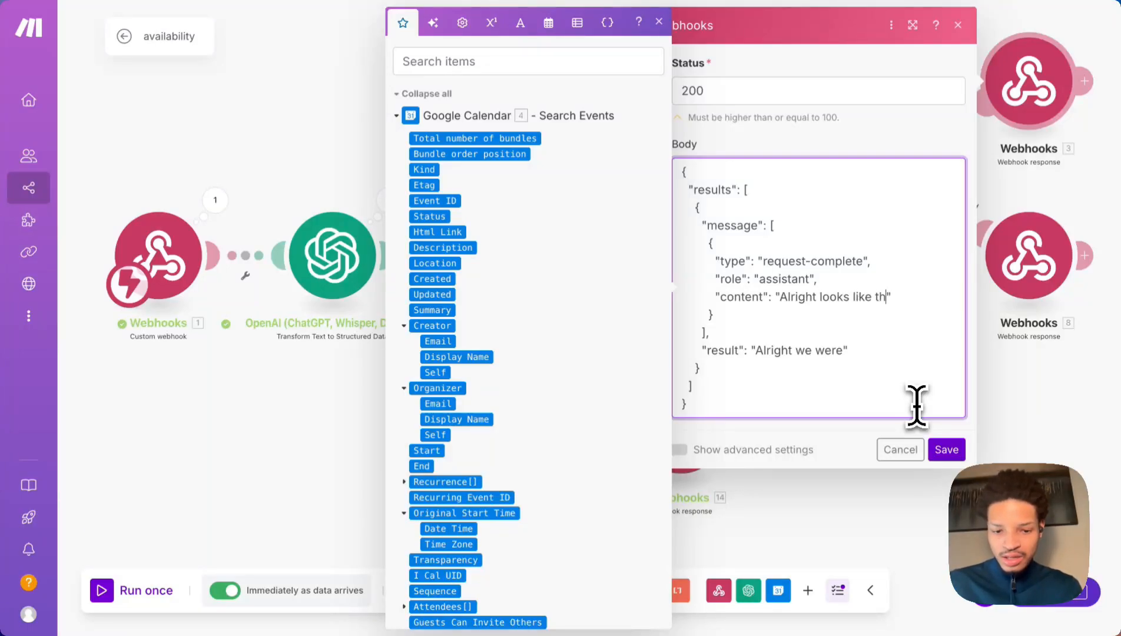
{"action": "type", "text": "a v"}
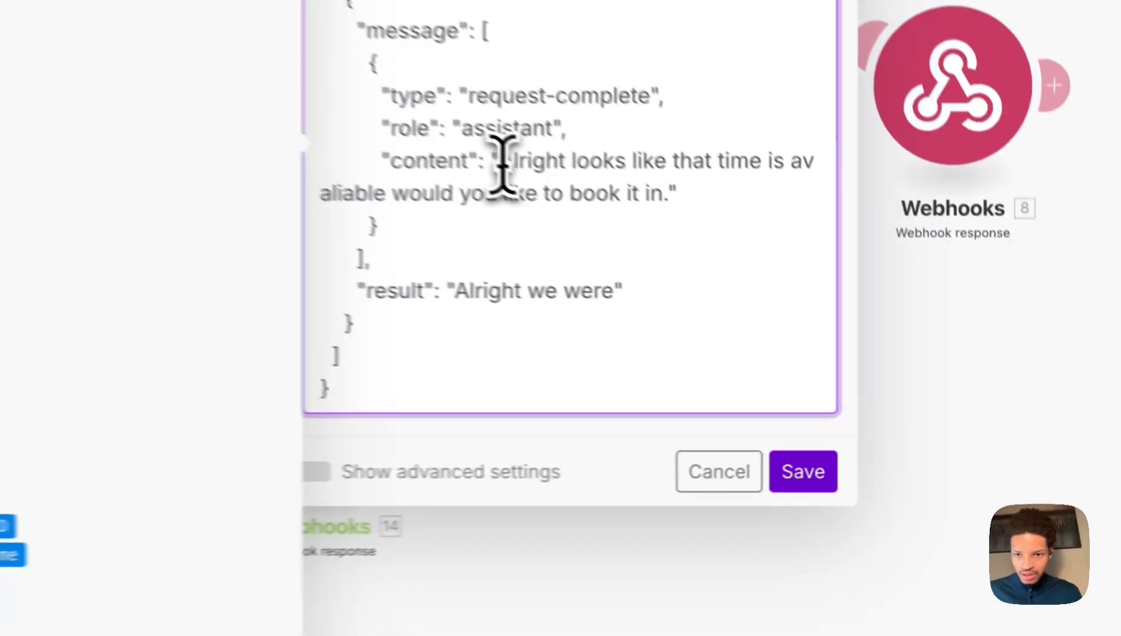
Copy the availability message into the result string, then select the whole response JSON.
{"action": "left_click_drag", "start_coordinate": [780, 298], "coordinate": [872, 315]}
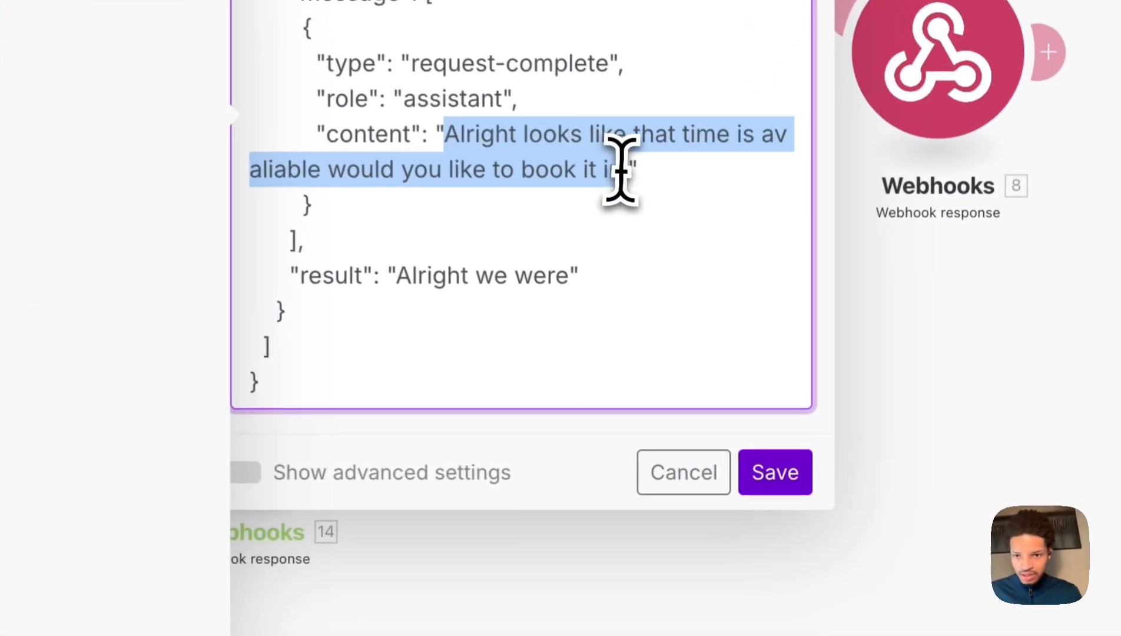
{"action": "left_click", "coordinate": [871, 315]}
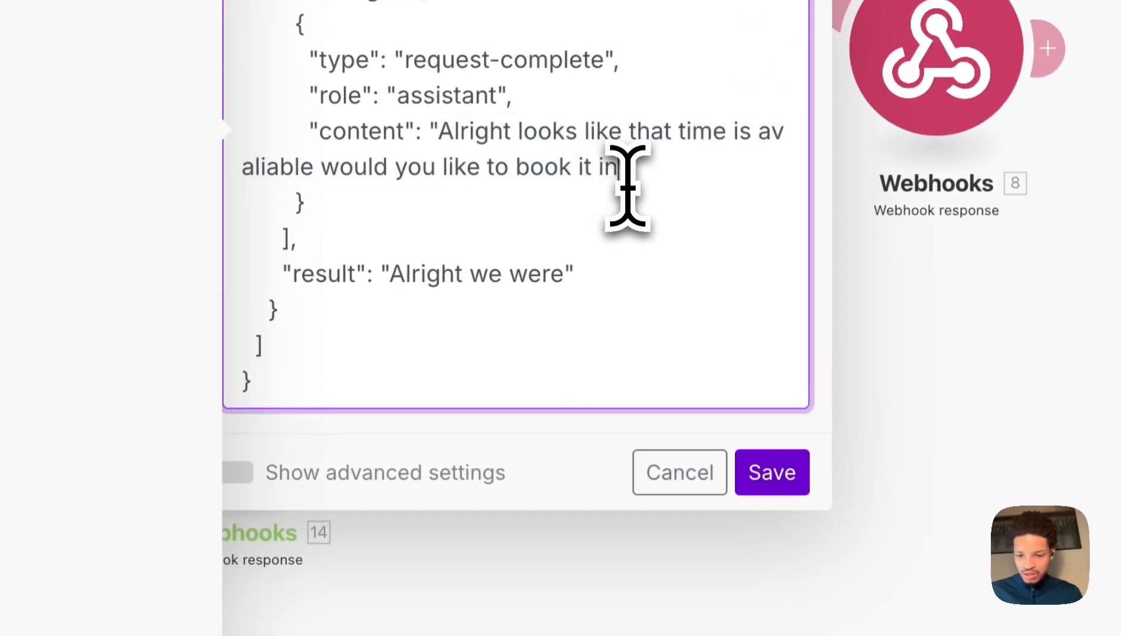
{"action": "left_click_drag", "start_coordinate": [441, 141], "coordinate": [617, 163]}
{"action": "key", "text": "ctrl+c"}
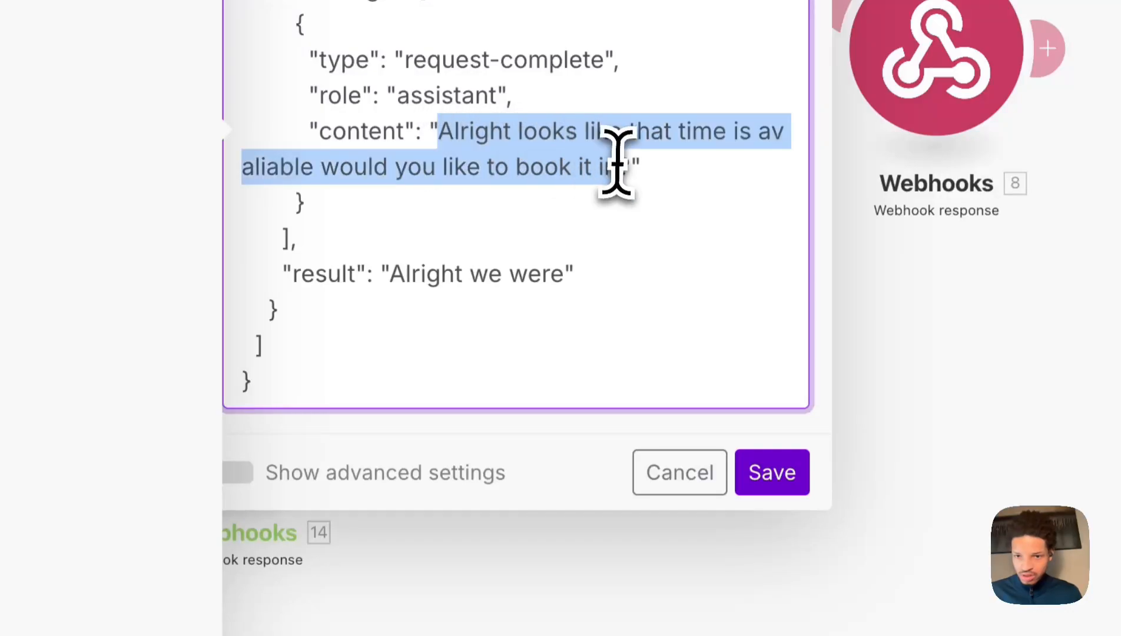
{"action": "left_click_drag", "start_coordinate": [390, 276], "coordinate": [553, 280]}
{"action": "key", "text": "ctrl+v"}
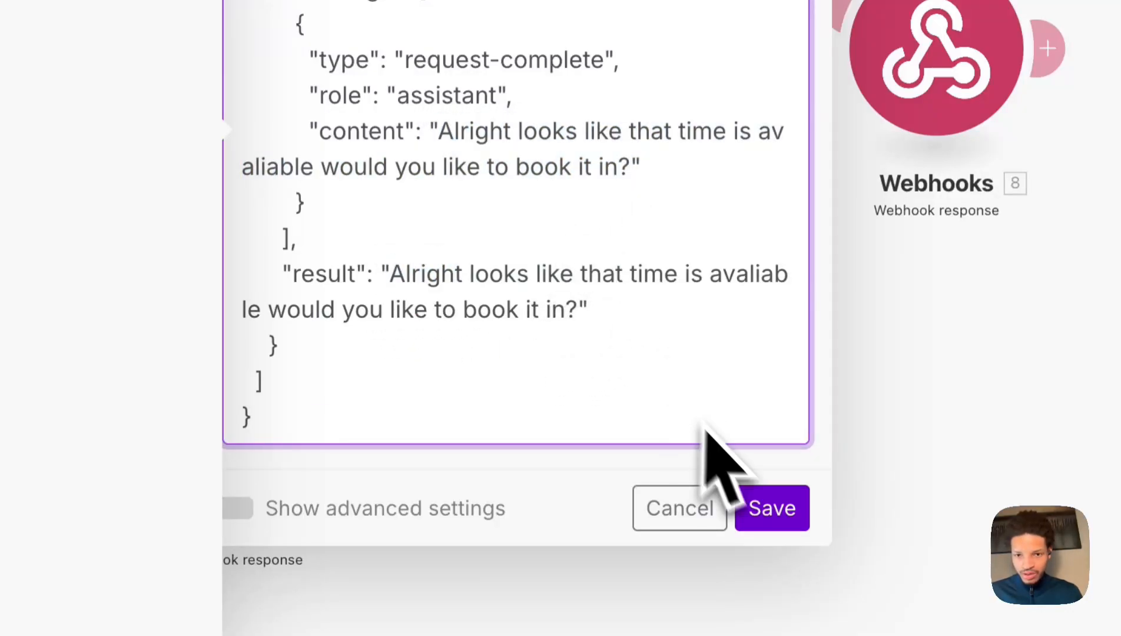
{"action": "left_click", "coordinate": [723, 401]}
{"action": "key", "text": "ctrl+a"}
{"action": "key", "text": "ctrl+c"}
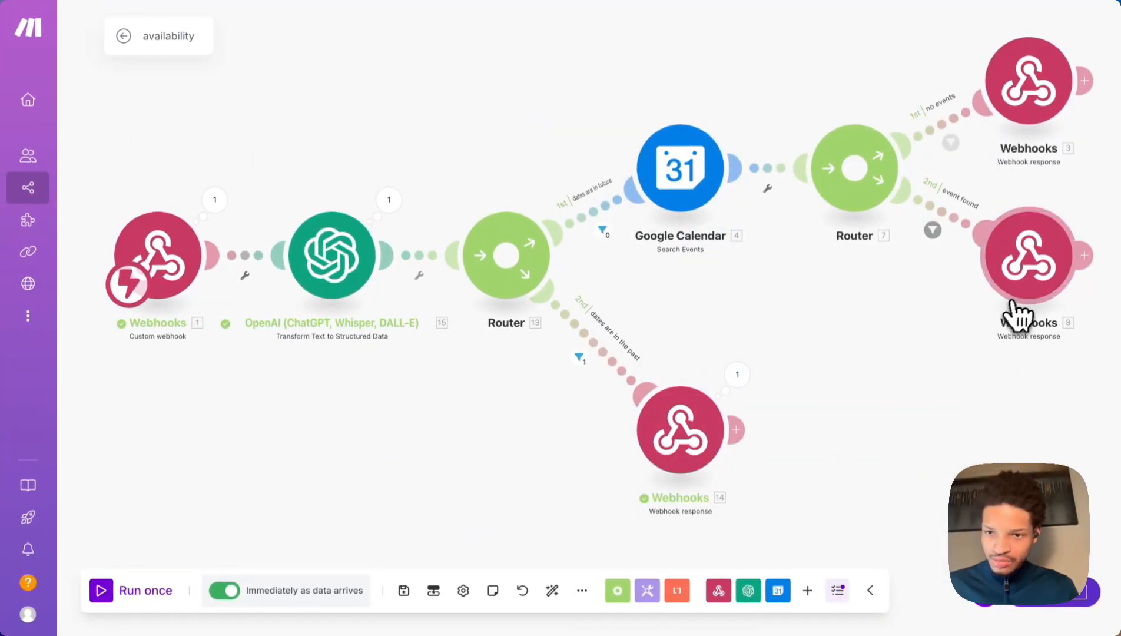
Paste the JSON into Webhooks 8 and replace the booking question with asking for different times.
{"action": "left_click", "coordinate": [1013, 313]}
{"action": "key", "text": "ctrl+a"}
{"action": "key", "text": "ctrl+v"}
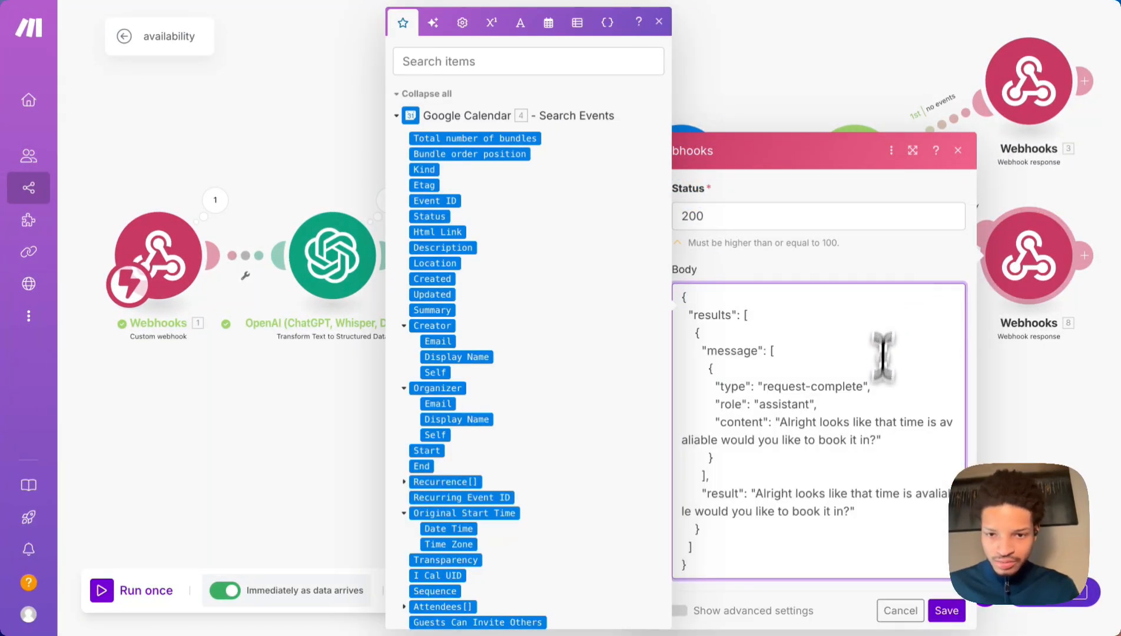
{"action": "left_click", "coordinate": [939, 423]}
{"action": "scroll", "coordinate": [939, 430], "scroll_direction": "down", "scroll_amount": 2}
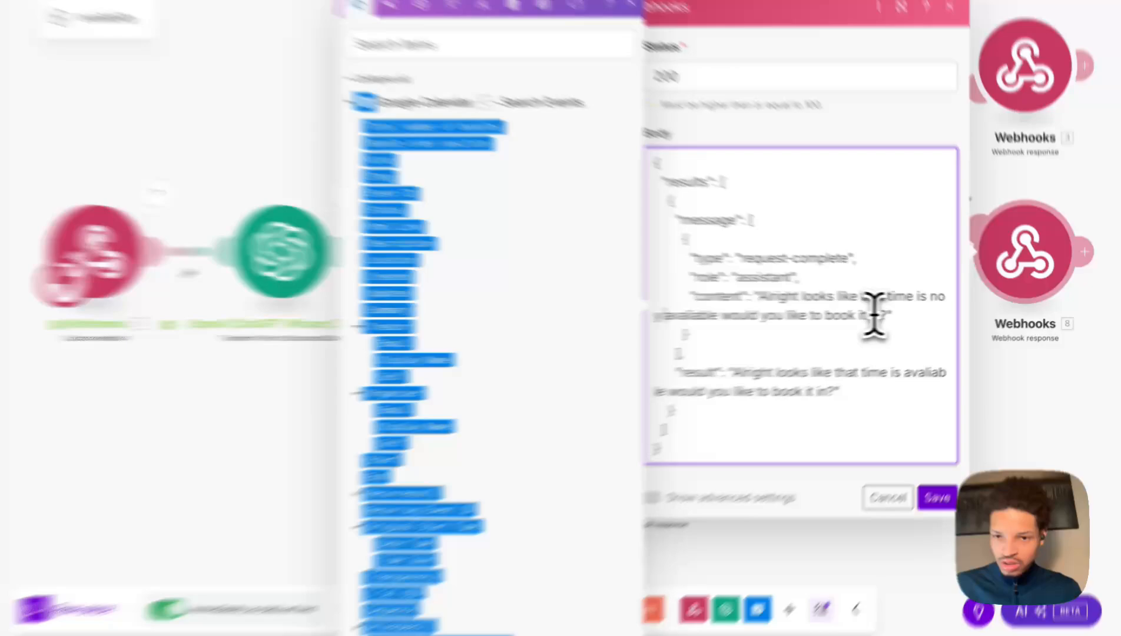
{"action": "left_click_drag", "start_coordinate": [894, 316], "coordinate": [749, 317]}
{"action": "key", "text": "BackSpace"}
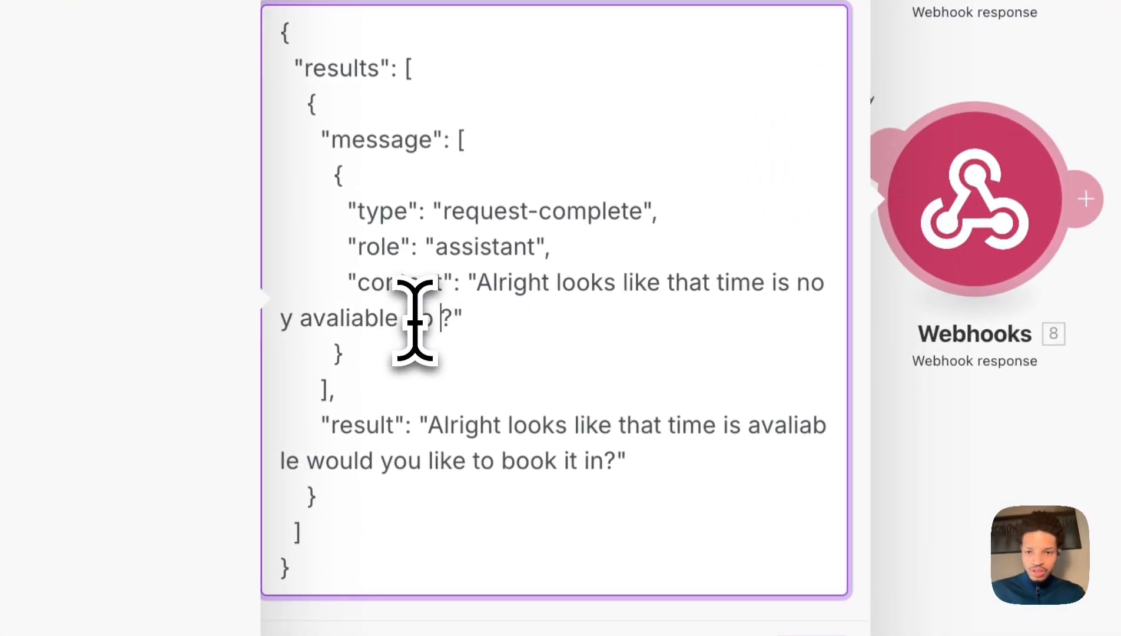
{"action": "type", "text": "do you have any dif"}
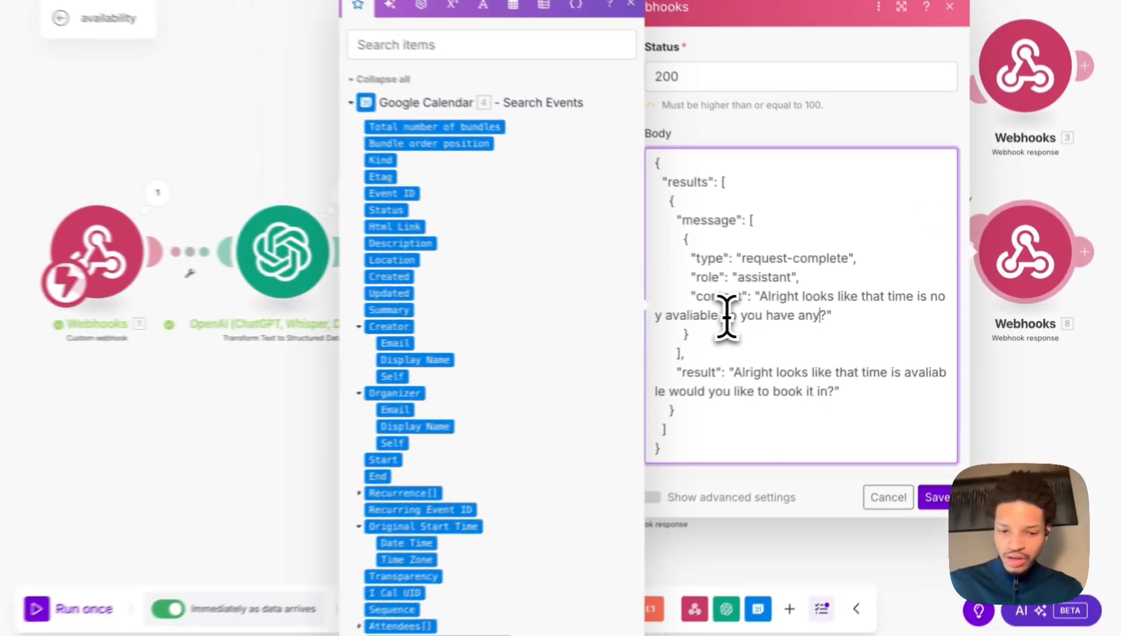
{"action": "type", "text": "frent t"}
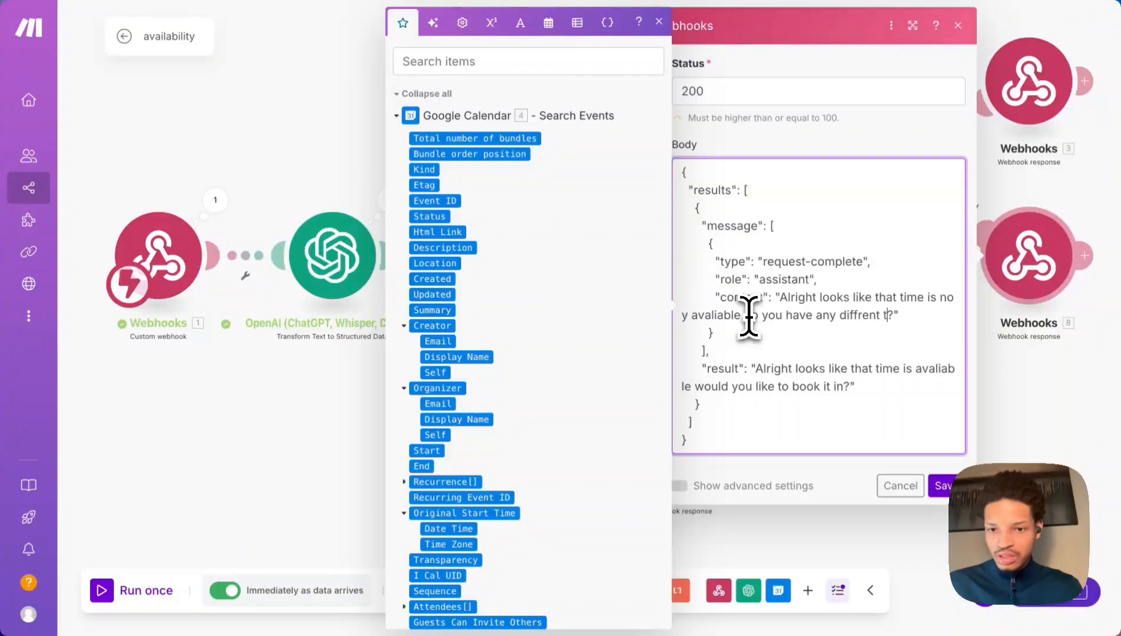
{"action": "type", "text": "imes in mind"}
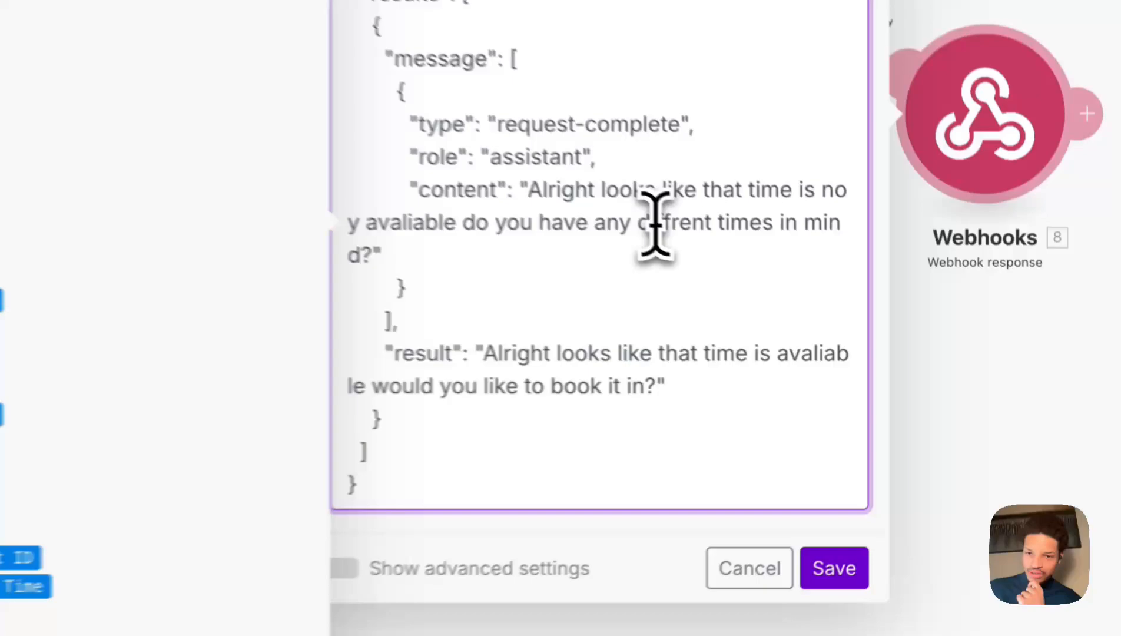
Correct 'diffrent' to 'different', paste the not-available message into result, and save.
{"action": "right_click", "coordinate": [854, 316]}
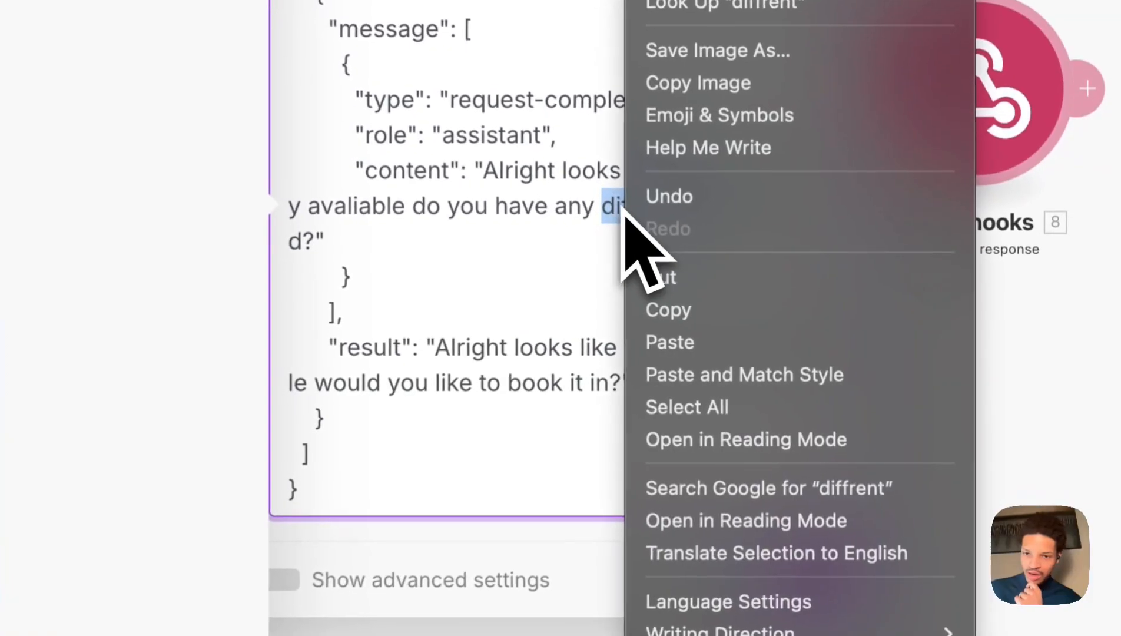
{"action": "key", "text": "Escape"}
{"action": "key", "text": "Left"}
{"action": "left_click_drag", "start_coordinate": [617, 207], "coordinate": [678, 204]}
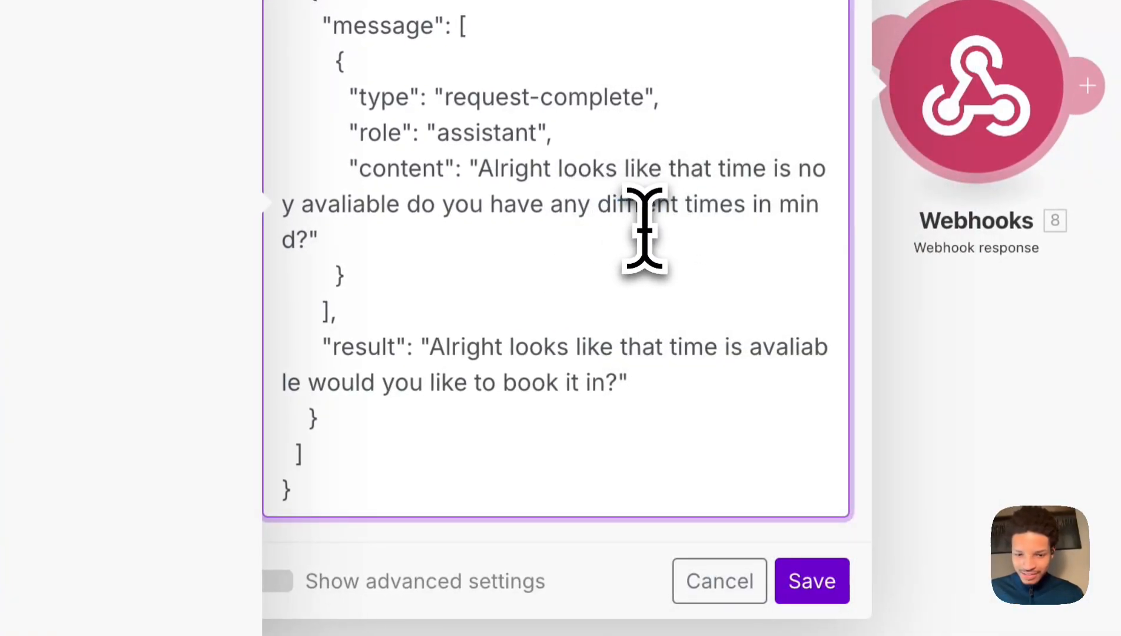
{"action": "type", "text": "different"}
{"action": "left_click", "coordinate": [545, 239]}
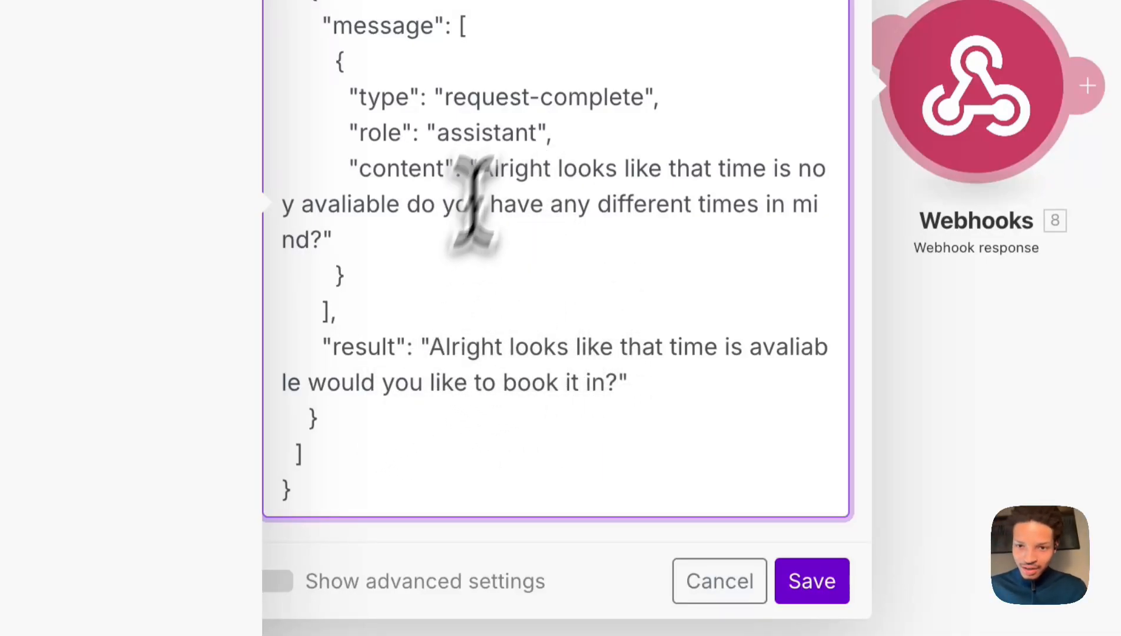
{"action": "left_click_drag", "start_coordinate": [478, 169], "coordinate": [310, 244]}
{"action": "key", "text": "ctrl+c"}
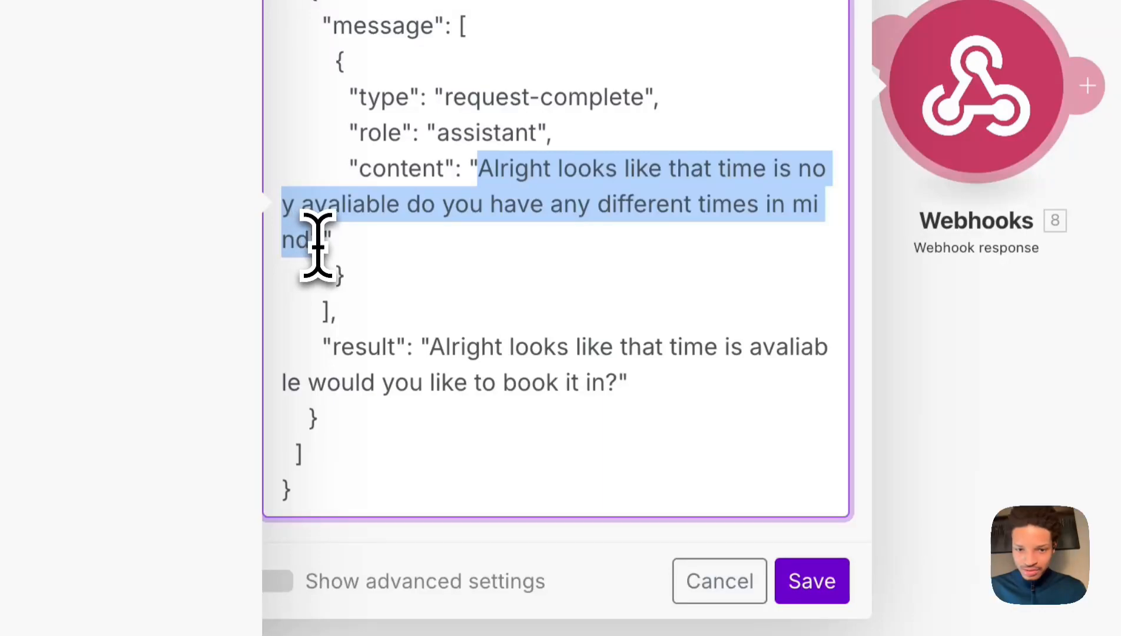
{"action": "left_click_drag", "start_coordinate": [431, 351], "coordinate": [605, 371]}
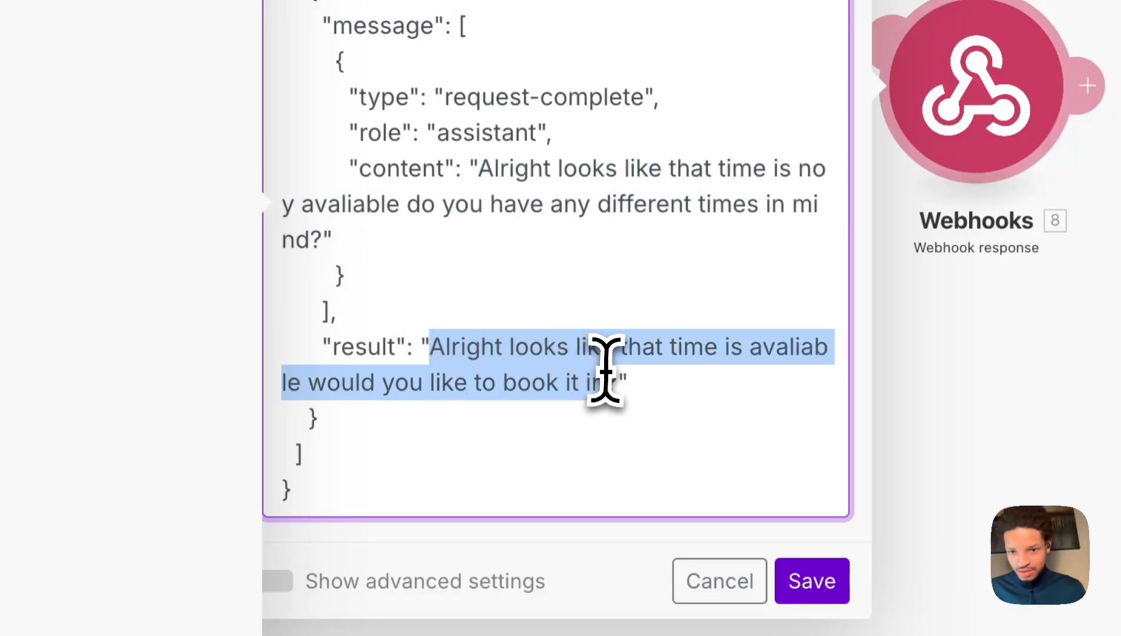
{"action": "key", "text": "ctrl+v"}
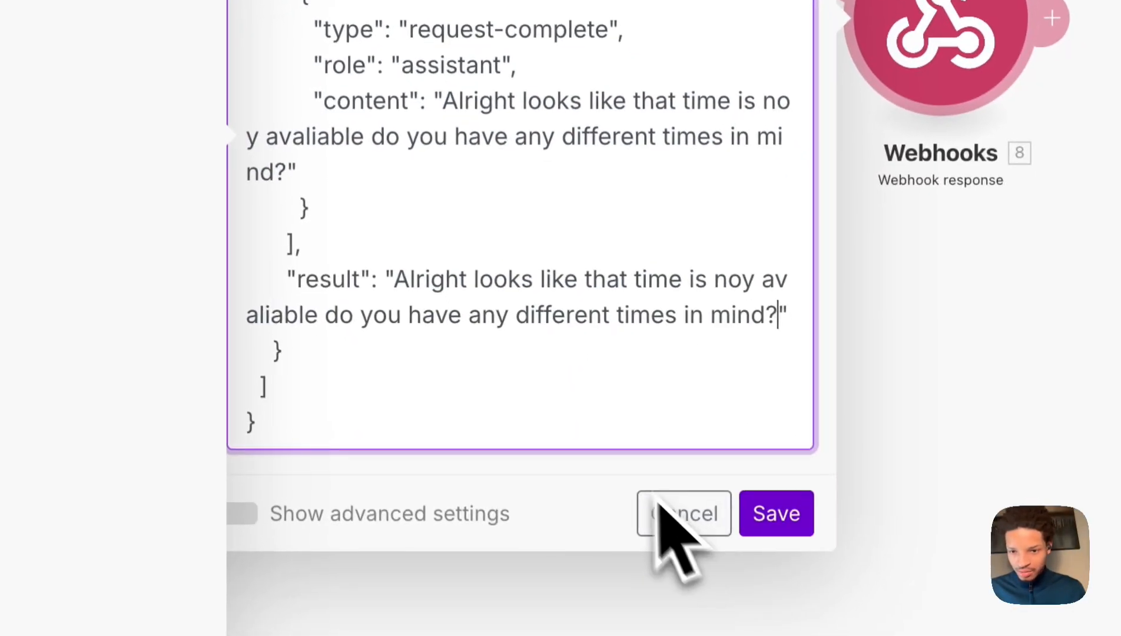
{"action": "left_click", "coordinate": [771, 507]}
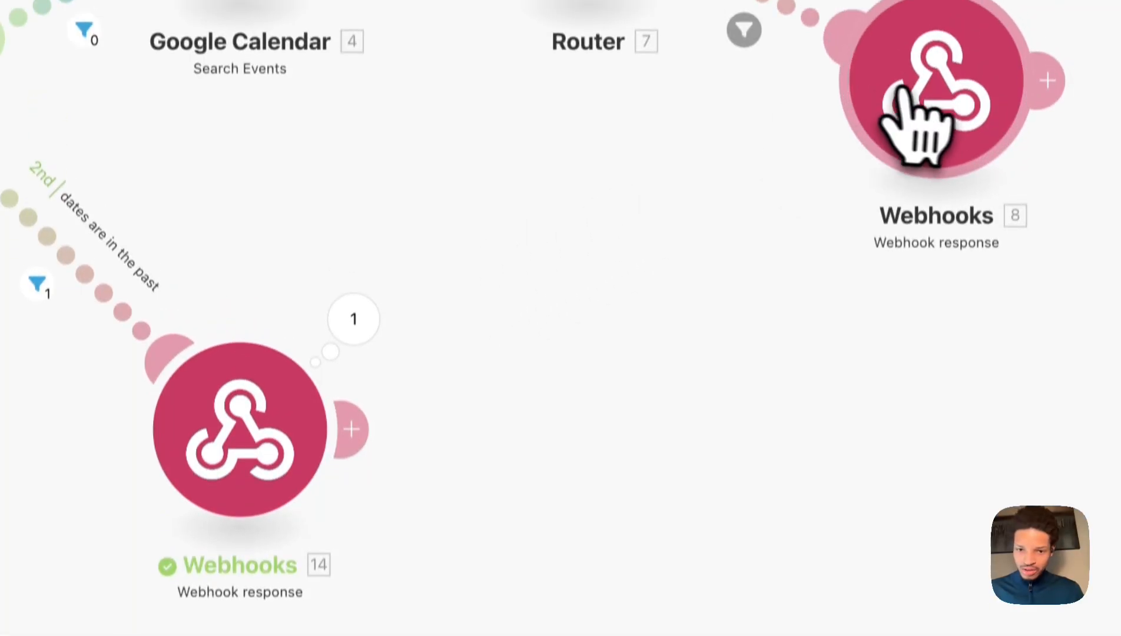
Copy the entire Webhooks 8 results JSON body.
{"action": "left_click", "coordinate": [922, 29]}
{"action": "left_click", "coordinate": [546, 226]}
{"action": "key", "text": "ctrl+a"}
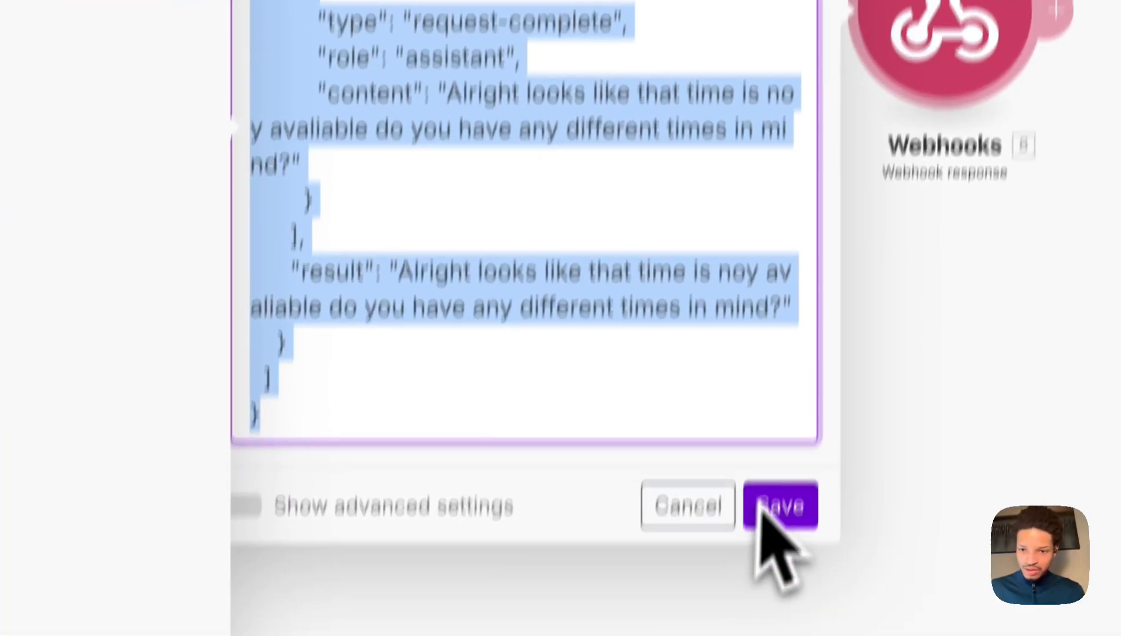
{"action": "left_click", "coordinate": [772, 596]}
Replace the Webhooks 14 body with the copied JSON, save it, and save the scenario.
{"action": "left_click", "coordinate": [333, 277]}
{"action": "left_click", "coordinate": [571, 325]}
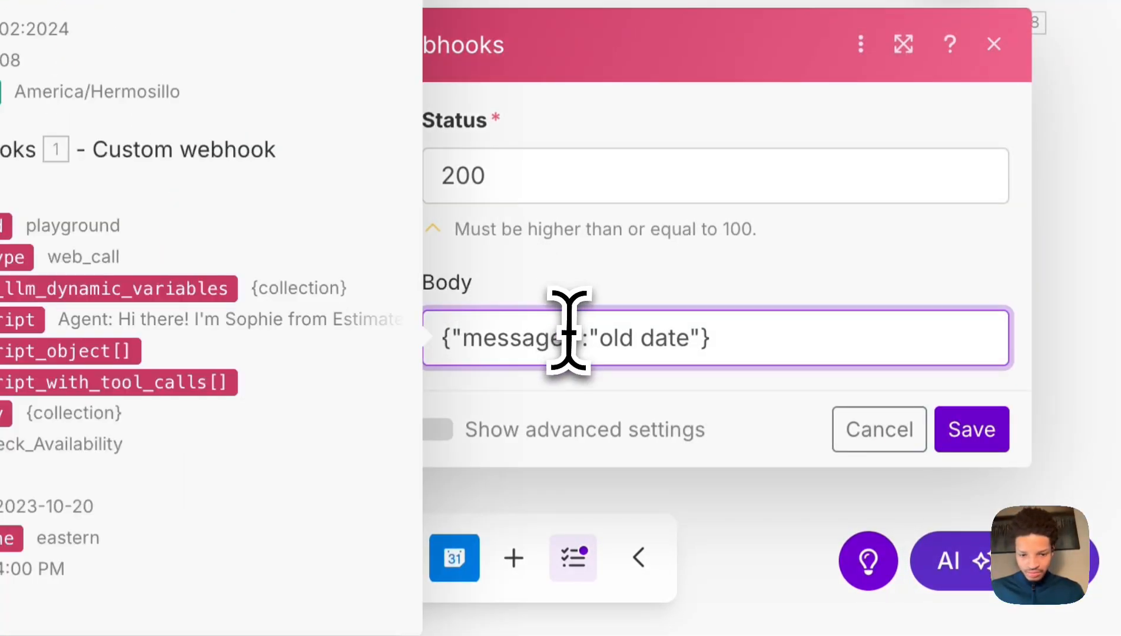
{"action": "key", "text": "ctrl+a"}
{"action": "key", "text": "ctrl+v"}
{"action": "scroll", "coordinate": [884, 418], "scroll_direction": "down", "scroll_amount": 4}
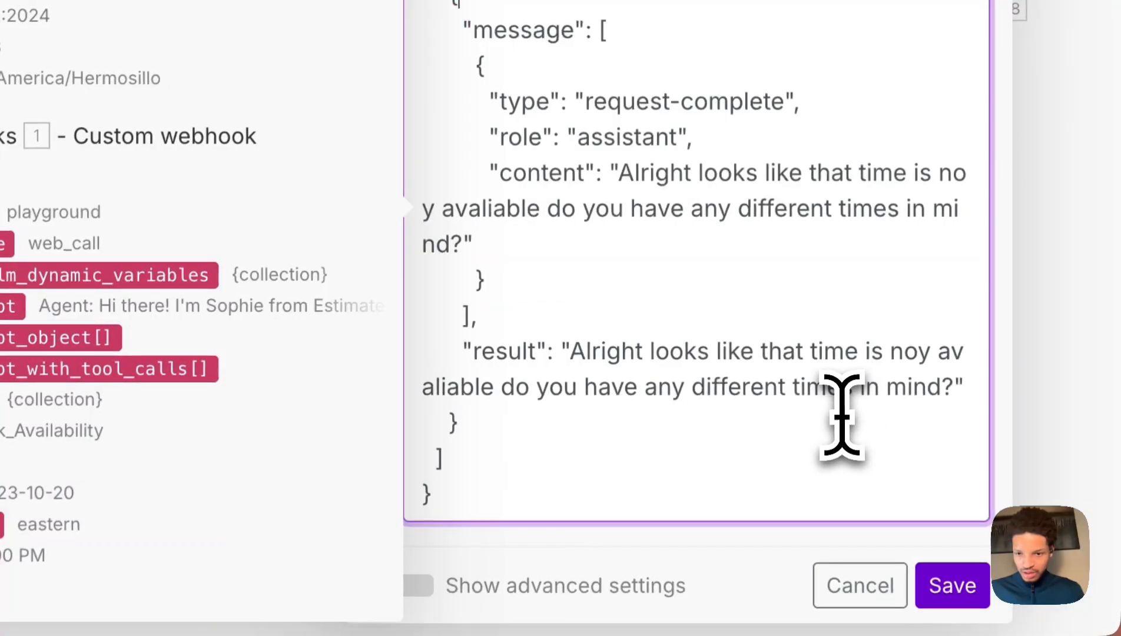
{"action": "left_click", "coordinate": [943, 566]}
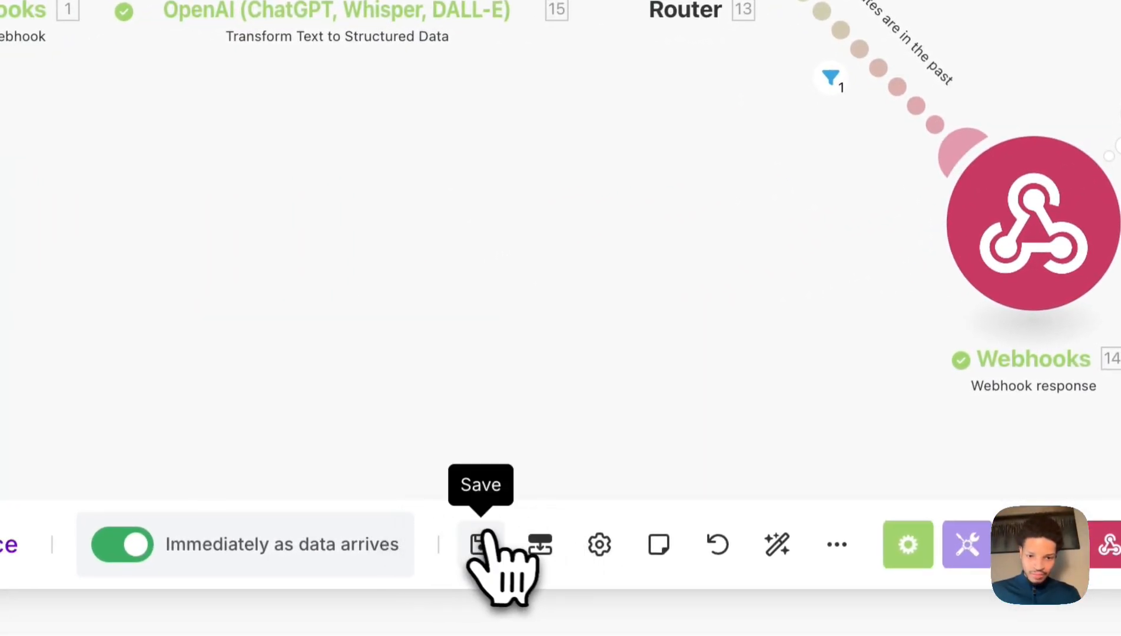
{"action": "left_click", "coordinate": [478, 537]}
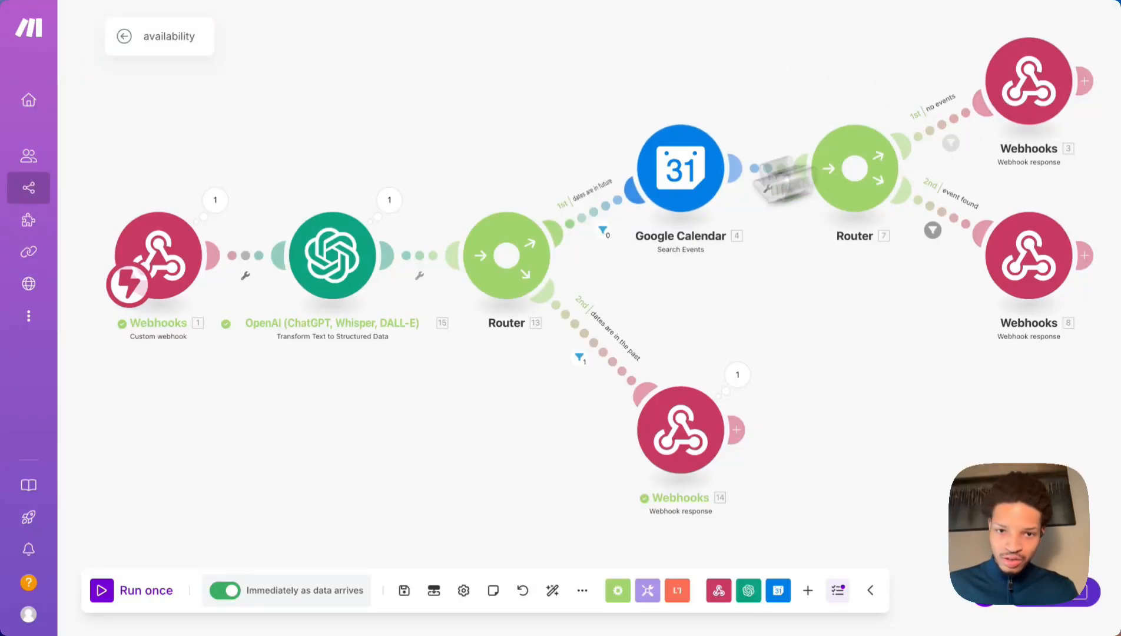
{"action": "left_click", "coordinate": [318, 262]}
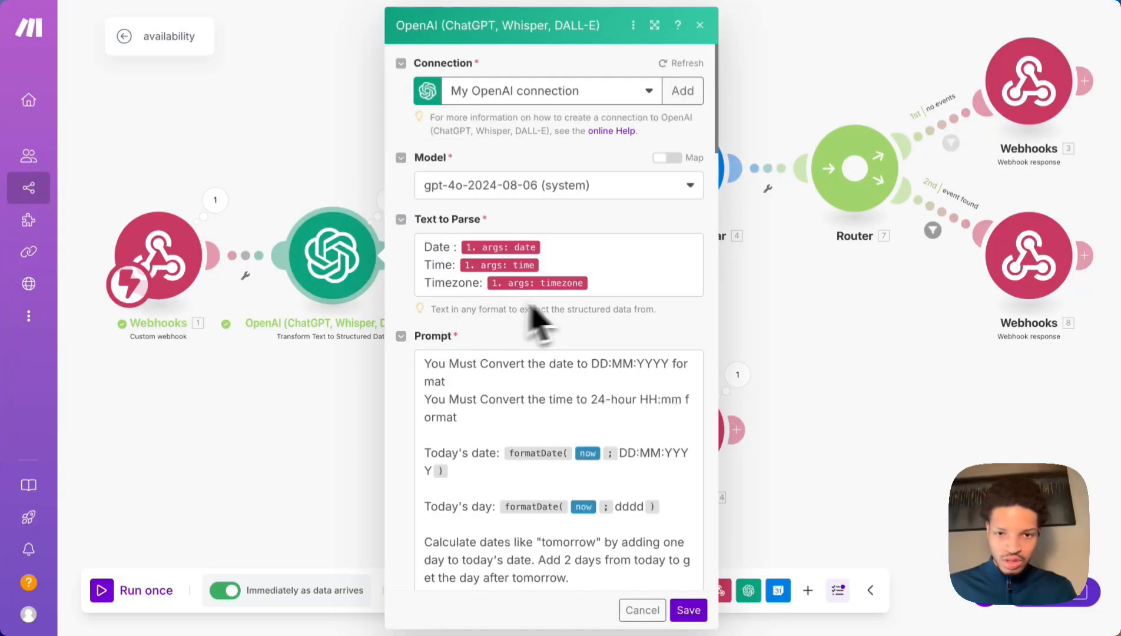
{"action": "left_click", "coordinate": [546, 251]}
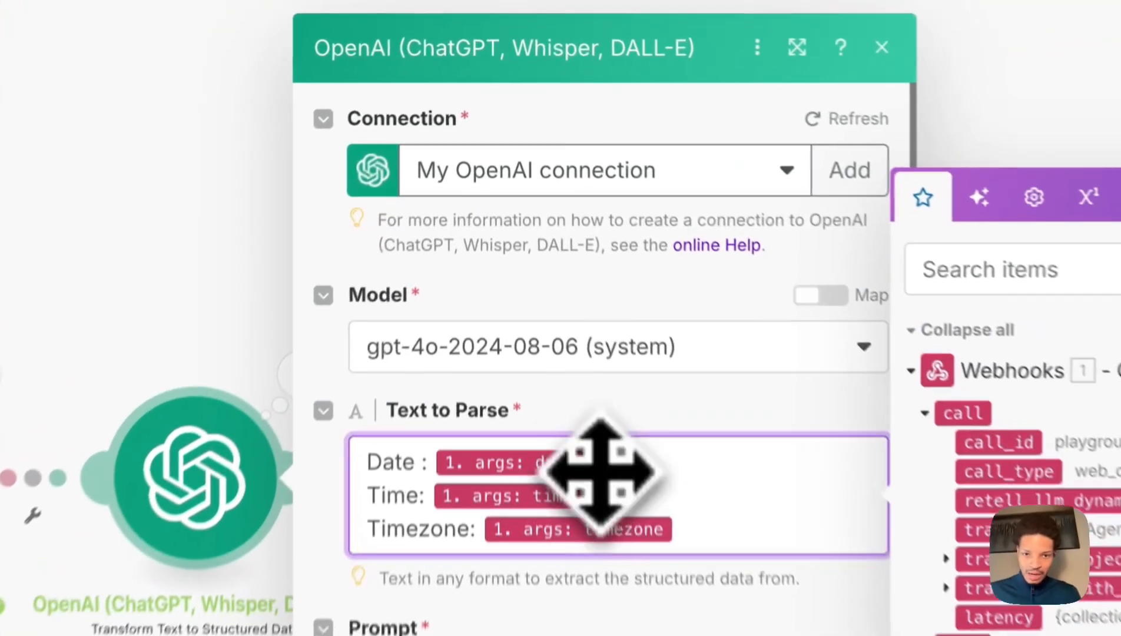
{"action": "left_click", "coordinate": [589, 466]}
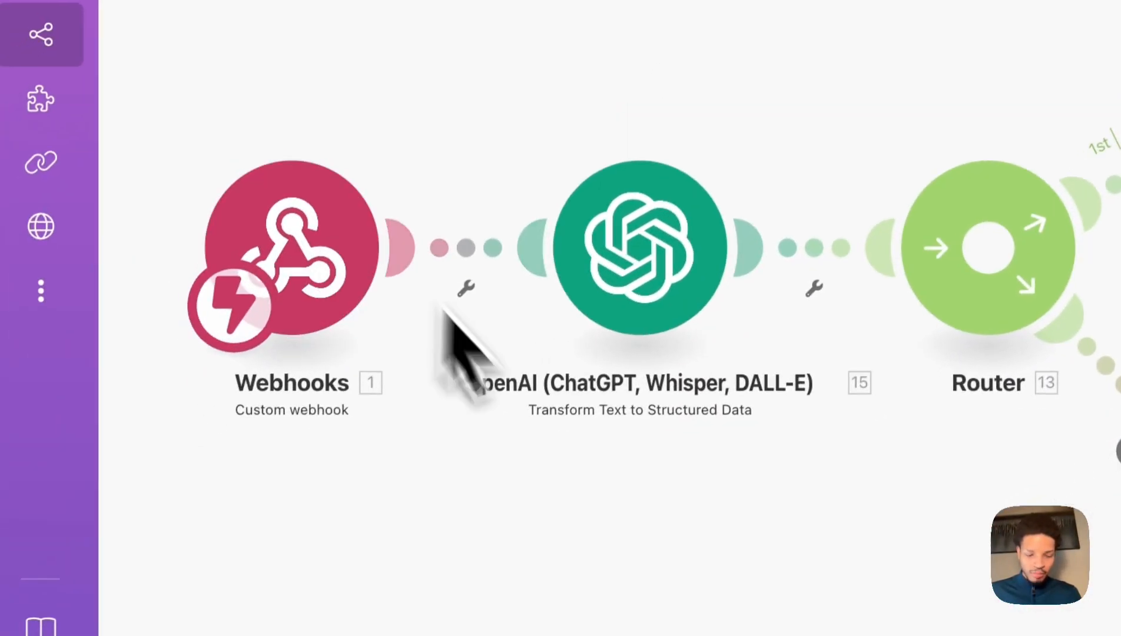
{"action": "left_click", "coordinate": [701, 248]}
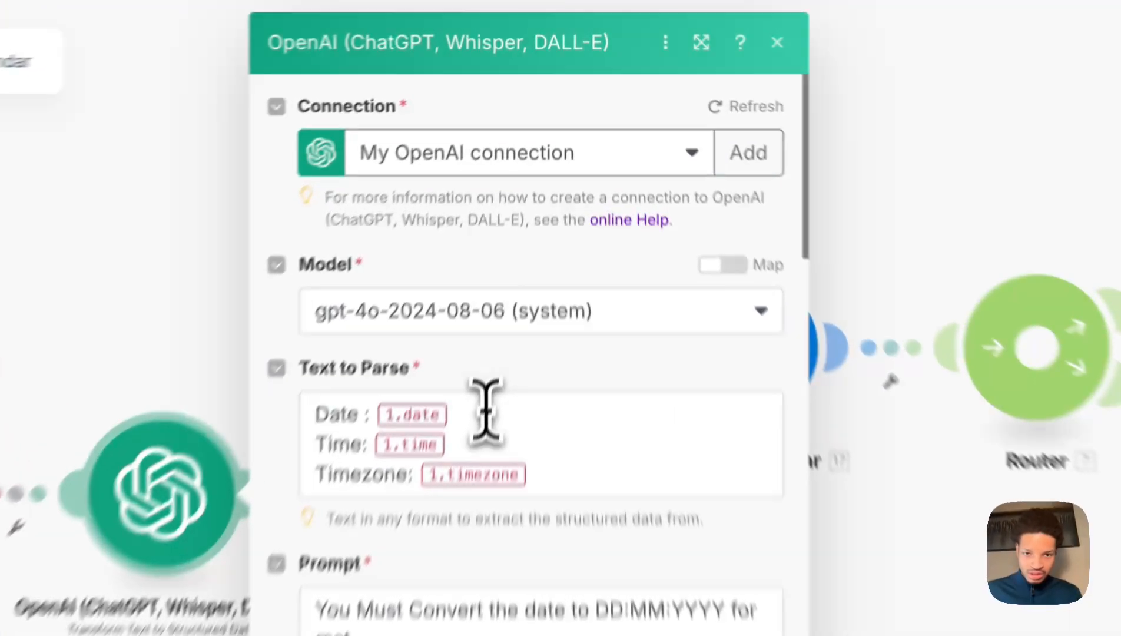
{"action": "left_click", "coordinate": [520, 247]}
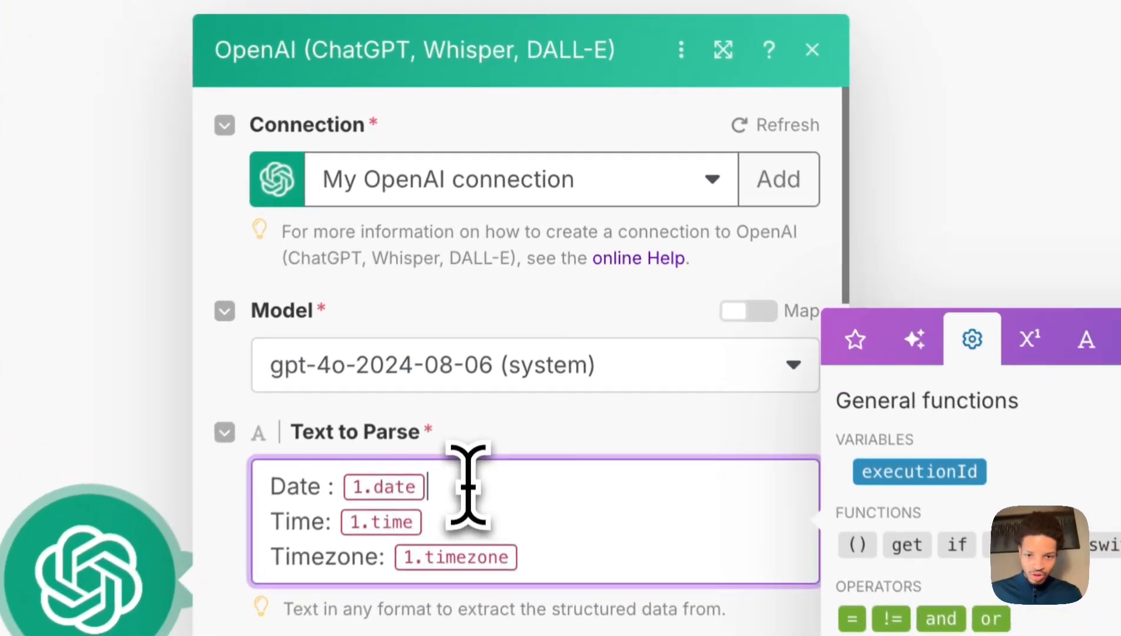
{"action": "type", "text": "="}
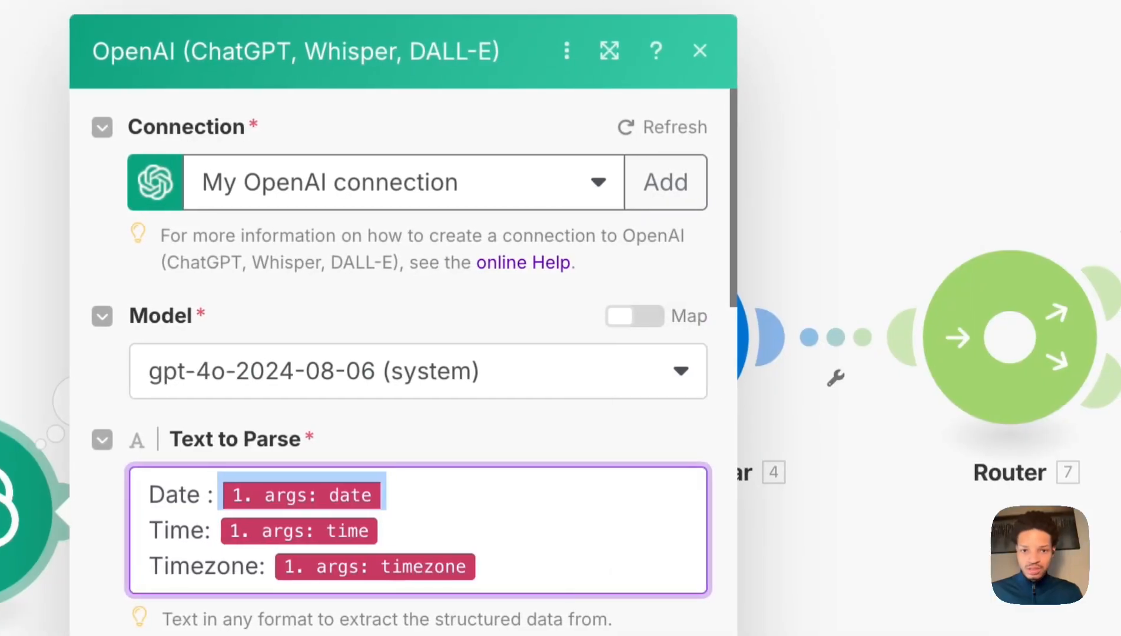
{"action": "key", "text": "super+a"}
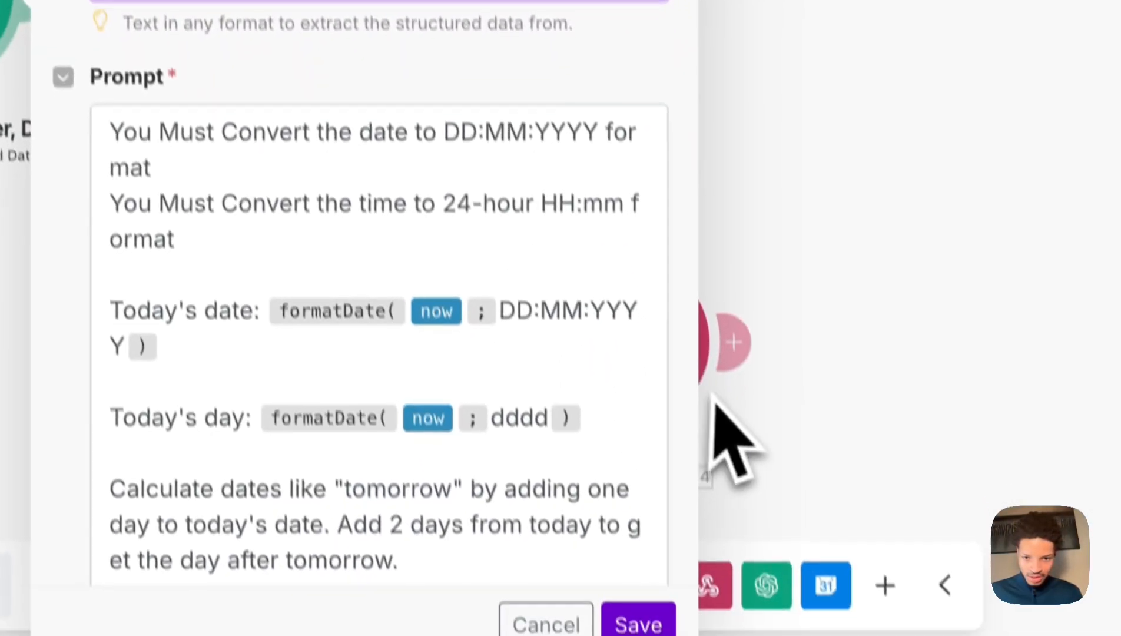
{"action": "scroll", "coordinate": [608, 481], "scroll_direction": "down", "scroll_amount": 5}
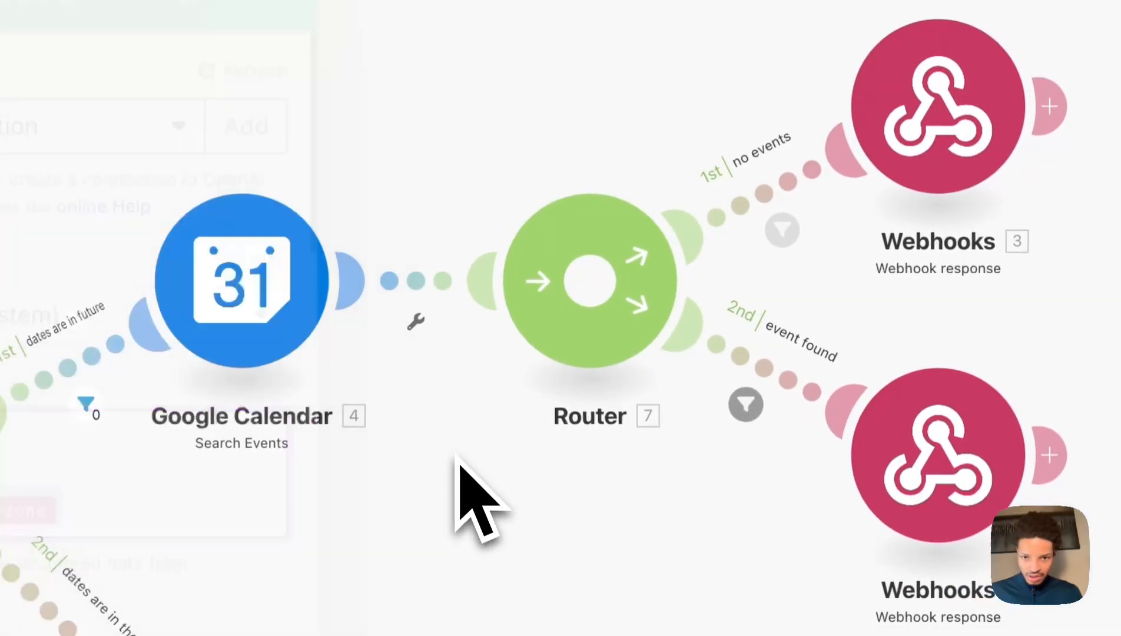
Copy the no-events JSON into Webhooks 3 and write the 'we have succesfully booked' message.
{"action": "left_click", "coordinate": [866, 150]}
{"action": "left_click", "coordinate": [493, 623]}
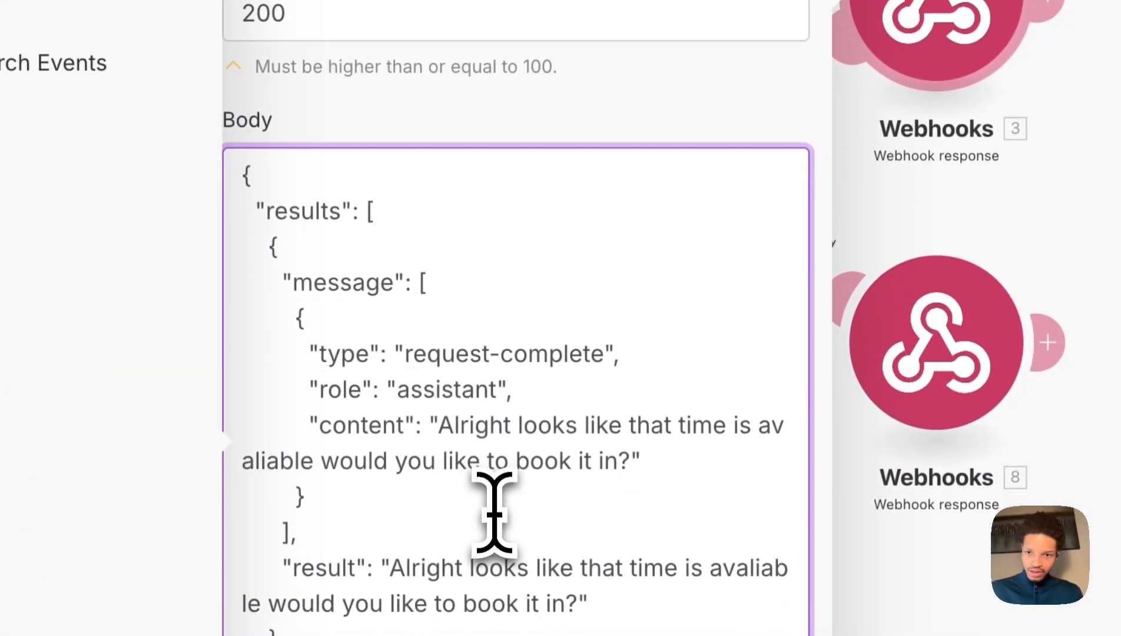
{"action": "key", "text": "ctrl+a"}
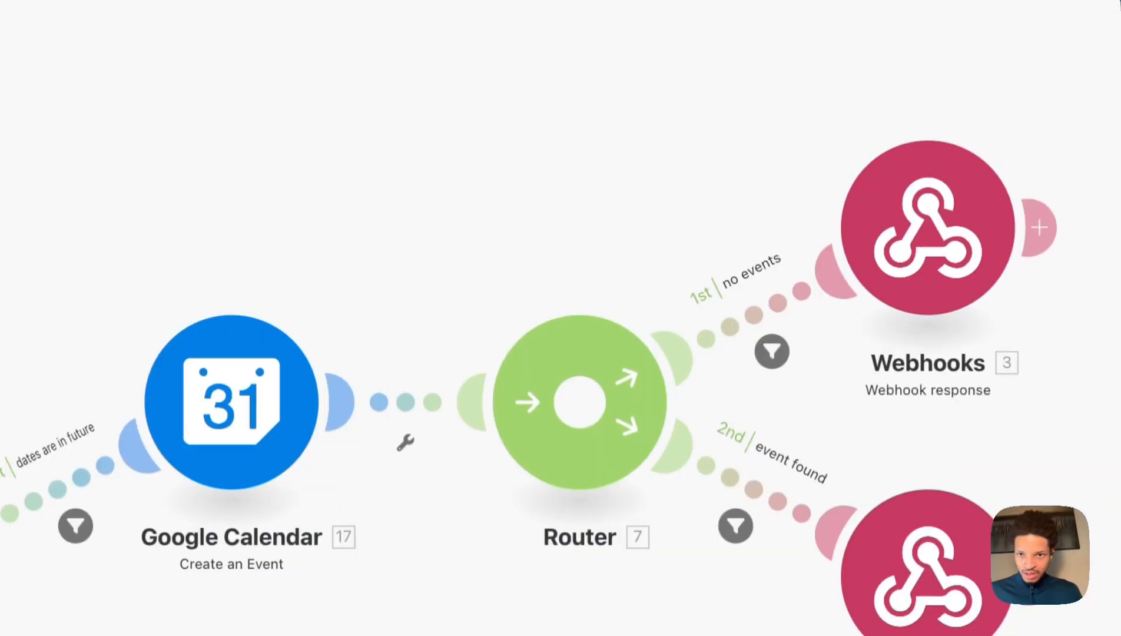
{"action": "left_click", "coordinate": [821, 177]}
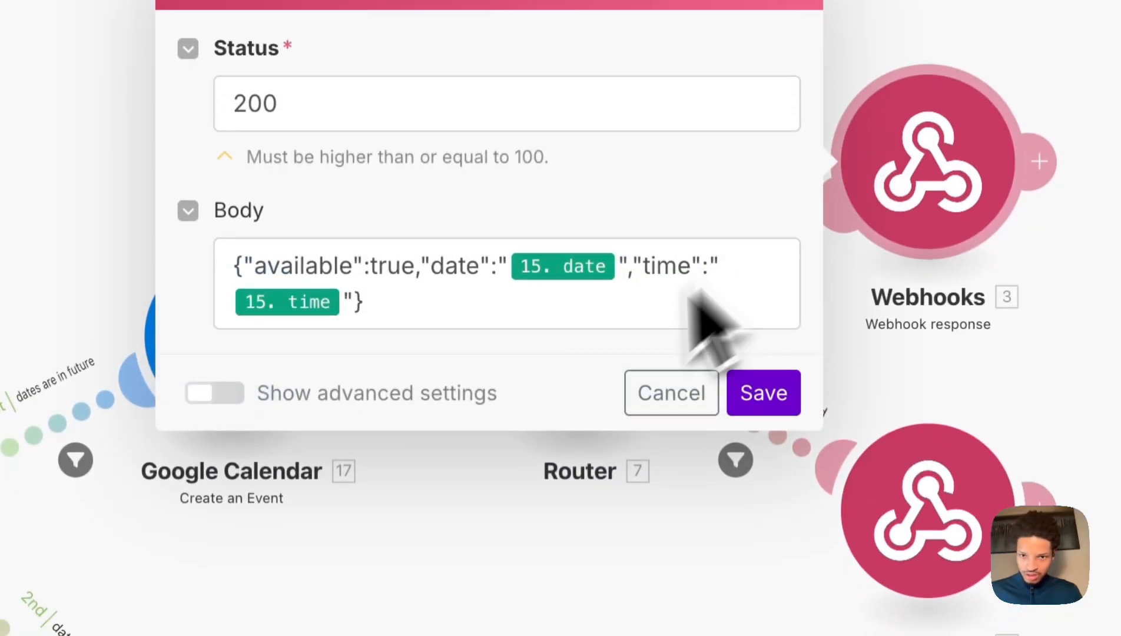
{"action": "left_click", "coordinate": [601, 275]}
{"action": "key", "text": "ctrl+a"}
{"action": "key", "text": "ctrl+v"}
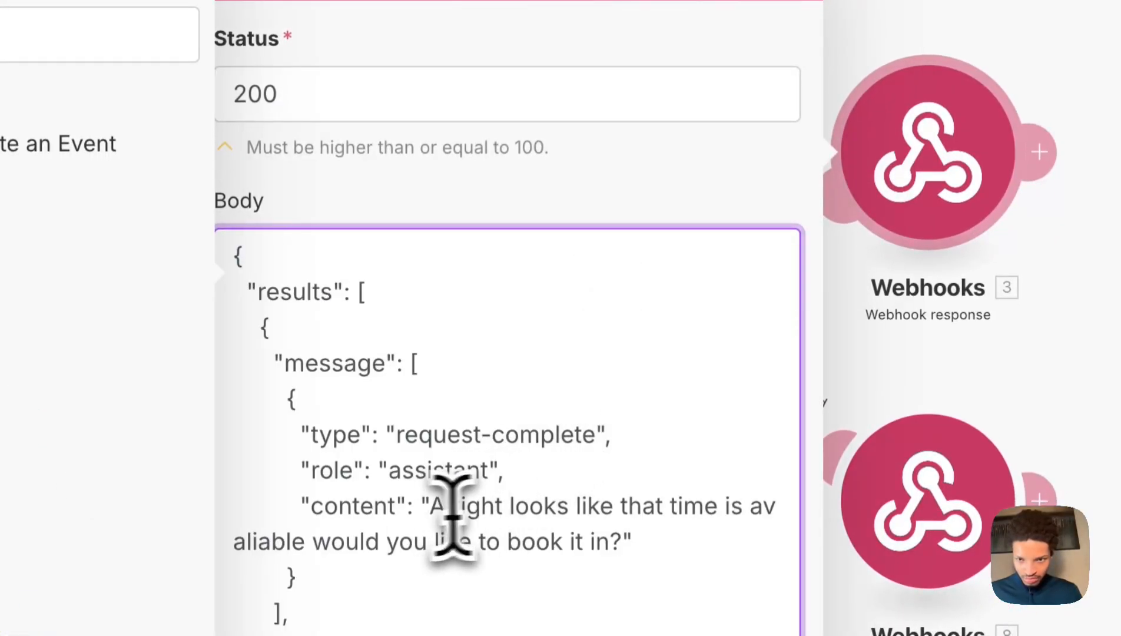
{"action": "left_click_drag", "start_coordinate": [510, 507], "coordinate": [575, 541]}
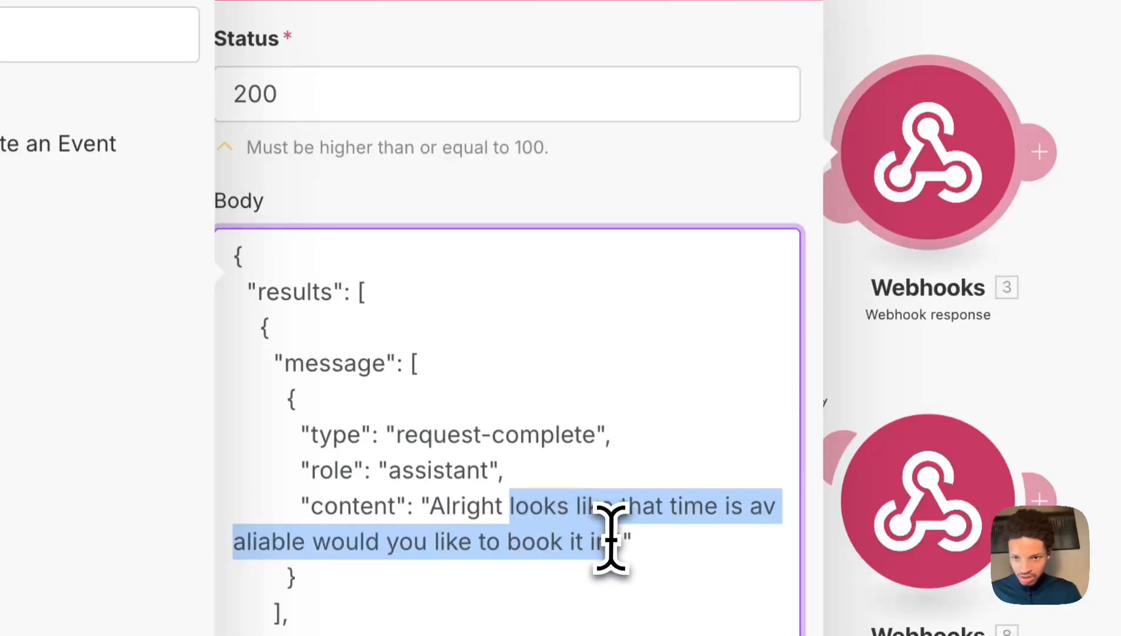
{"action": "key", "text": "BackSpace"}
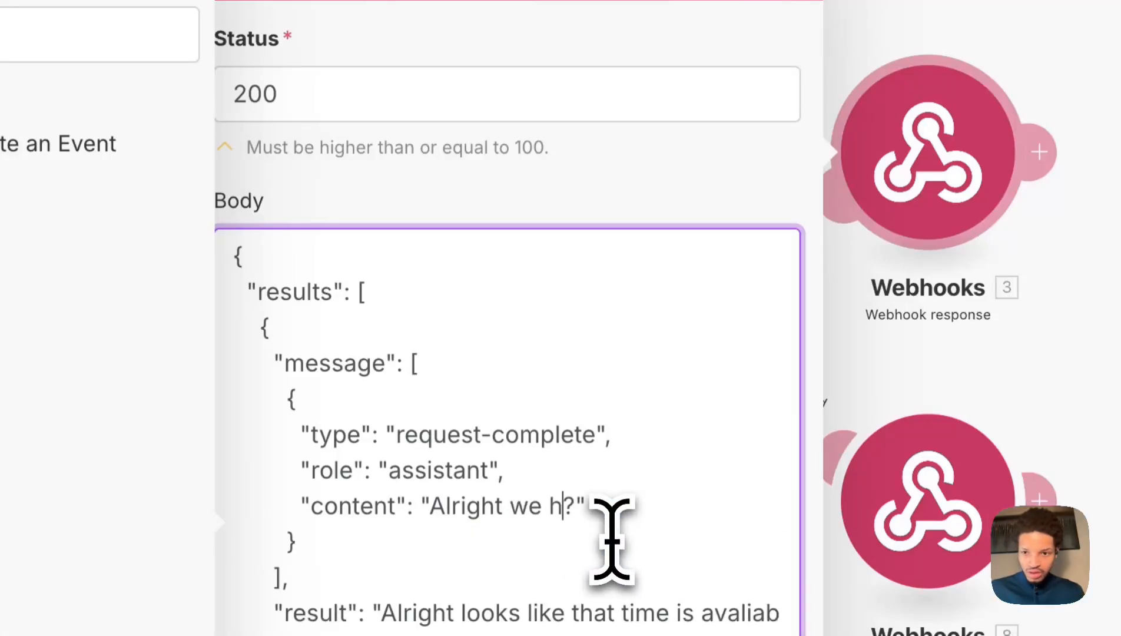
{"action": "type", "text": "we hav"}
{"action": "type", "text": "e succesfu"}
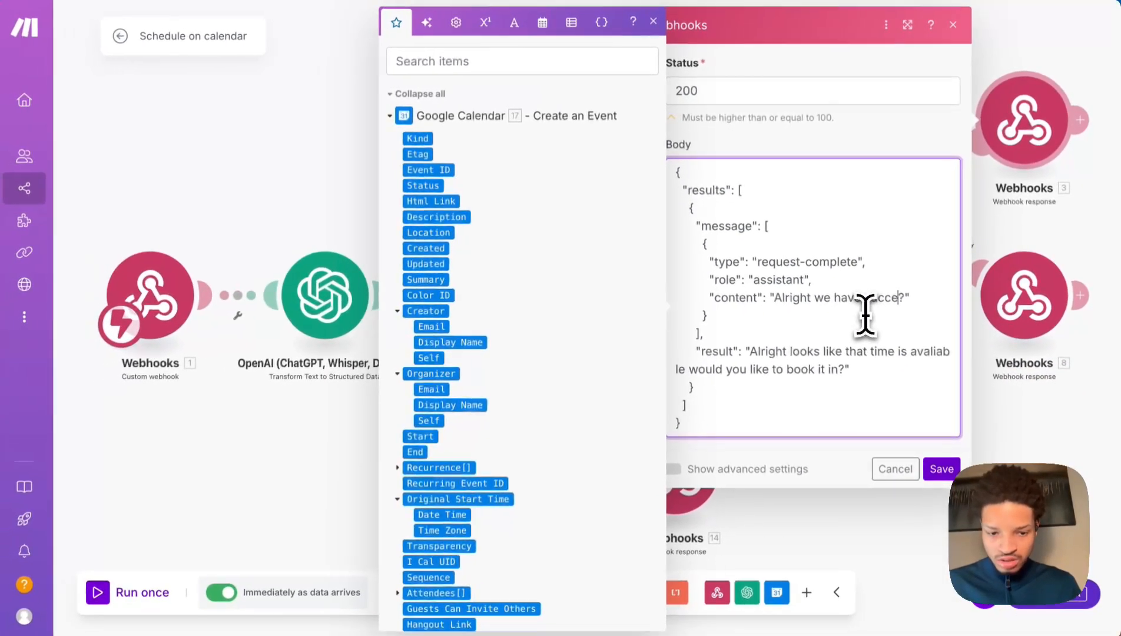
{"action": "type", "text": "lly booked your appointment"}
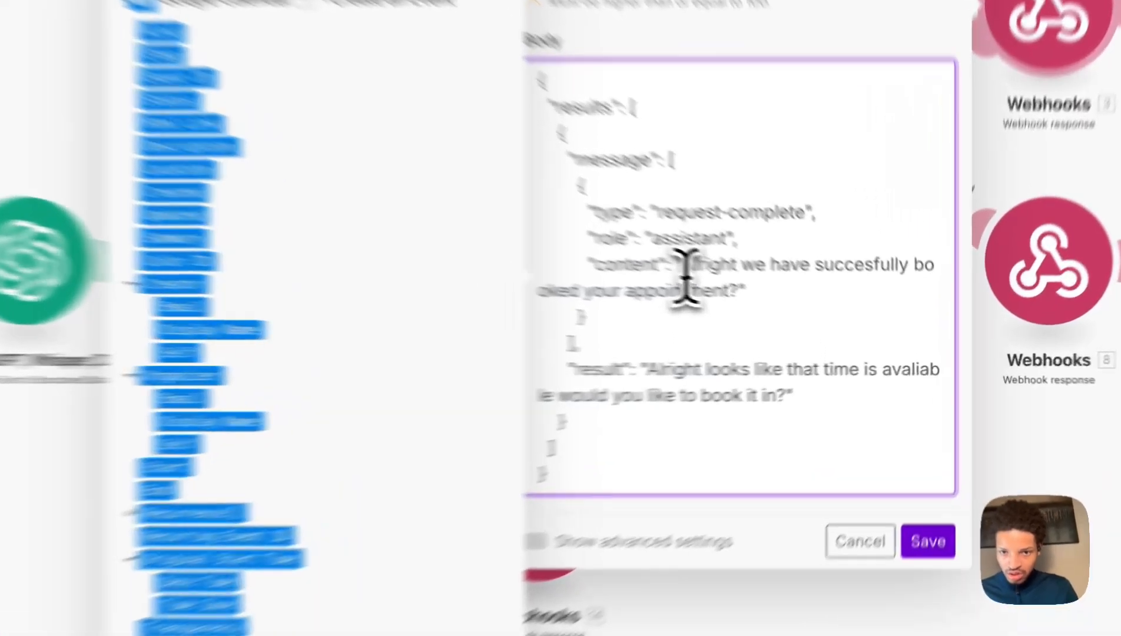
Paste the booking confirmation into the result string and save Webhooks 3.
{"action": "left_click_drag", "start_coordinate": [776, 298], "coordinate": [806, 316]}
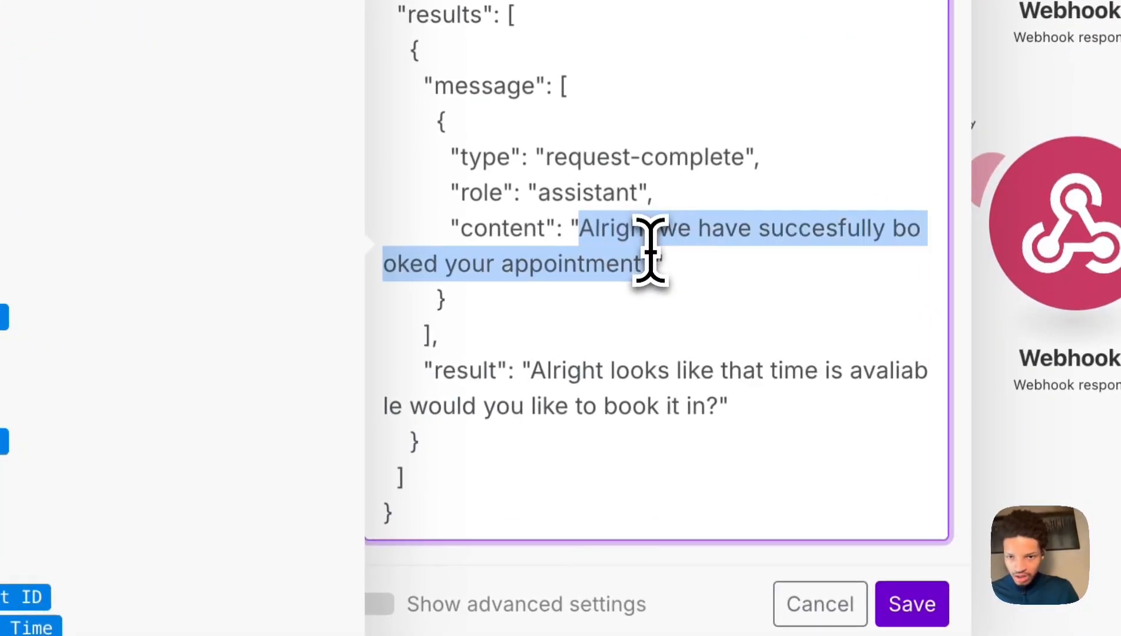
{"action": "left_click", "coordinate": [651, 260]}
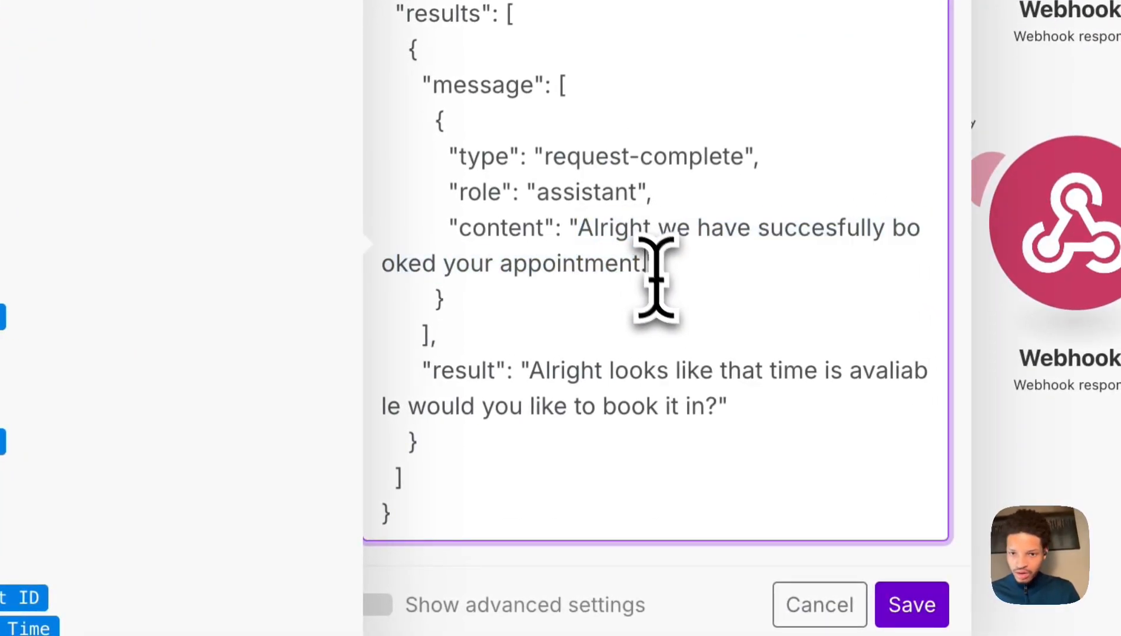
{"action": "mouse_move", "coordinate": [597, 229]}
{"action": "left_mouse_down"}
{"action": "mouse_move", "coordinate": [650, 257]}
{"action": "mouse_move", "coordinate": [583, 236]}
{"action": "left_mouse_up"}
{"action": "key", "text": "ctrl+c"}
{"action": "left_click", "coordinate": [652, 259]}
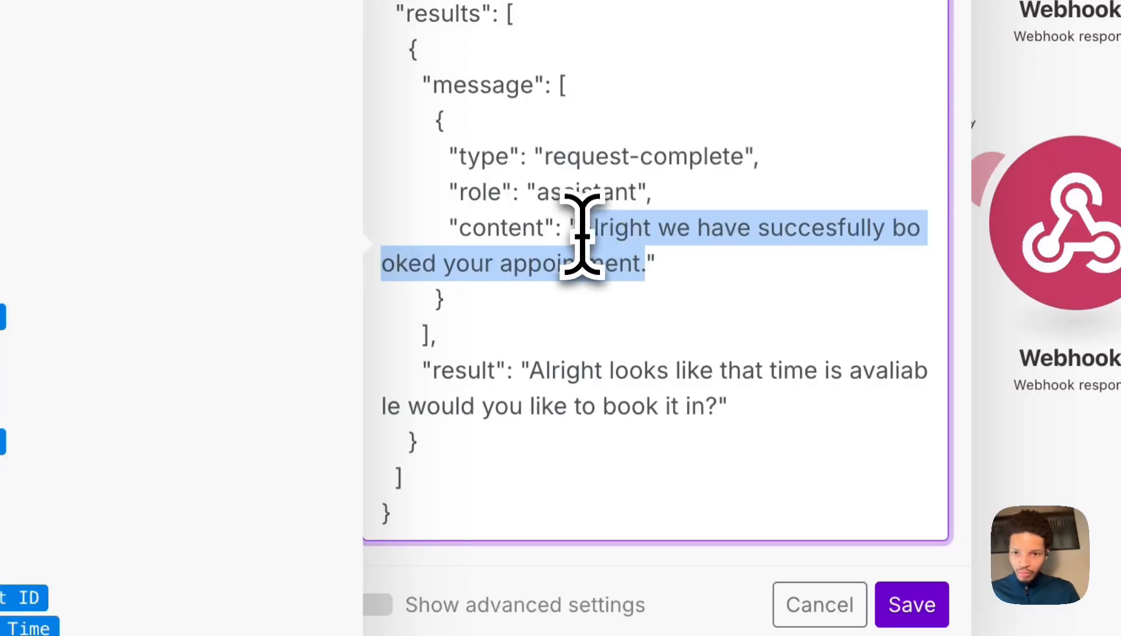
{"action": "left_click_drag", "start_coordinate": [530, 371], "coordinate": [696, 406]}
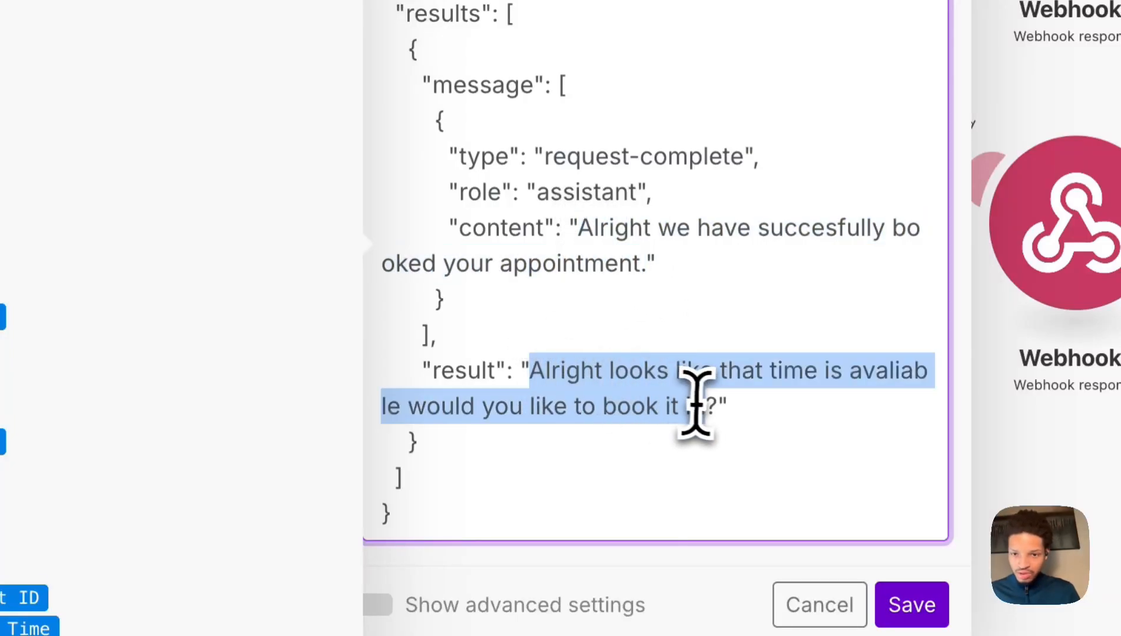
{"action": "key", "text": "ctrl+v"}
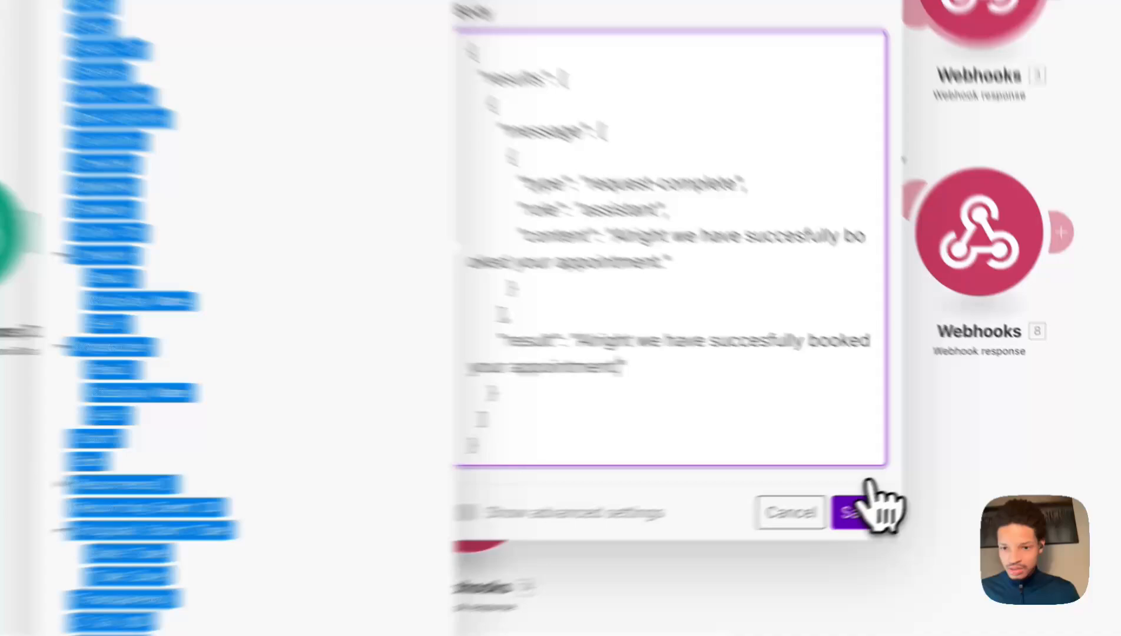
{"action": "left_click", "coordinate": [938, 485]}
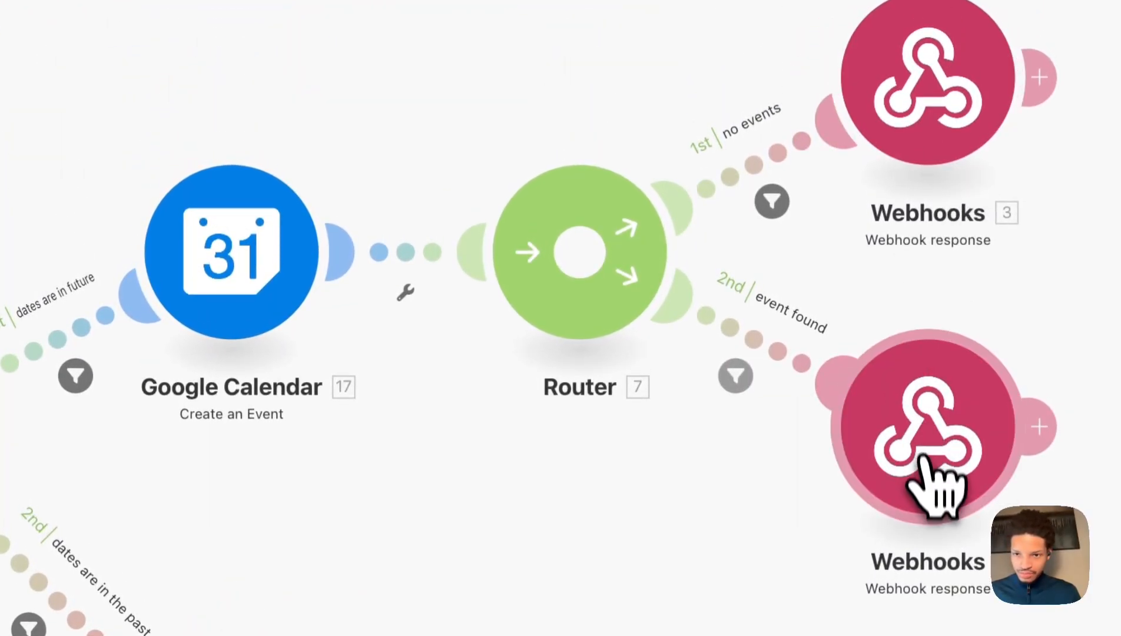
Reopen Webhooks 3, select its whole body JSON, and close the settings.
{"action": "left_click", "coordinate": [938, 471]}
{"action": "left_click", "coordinate": [934, 227]}
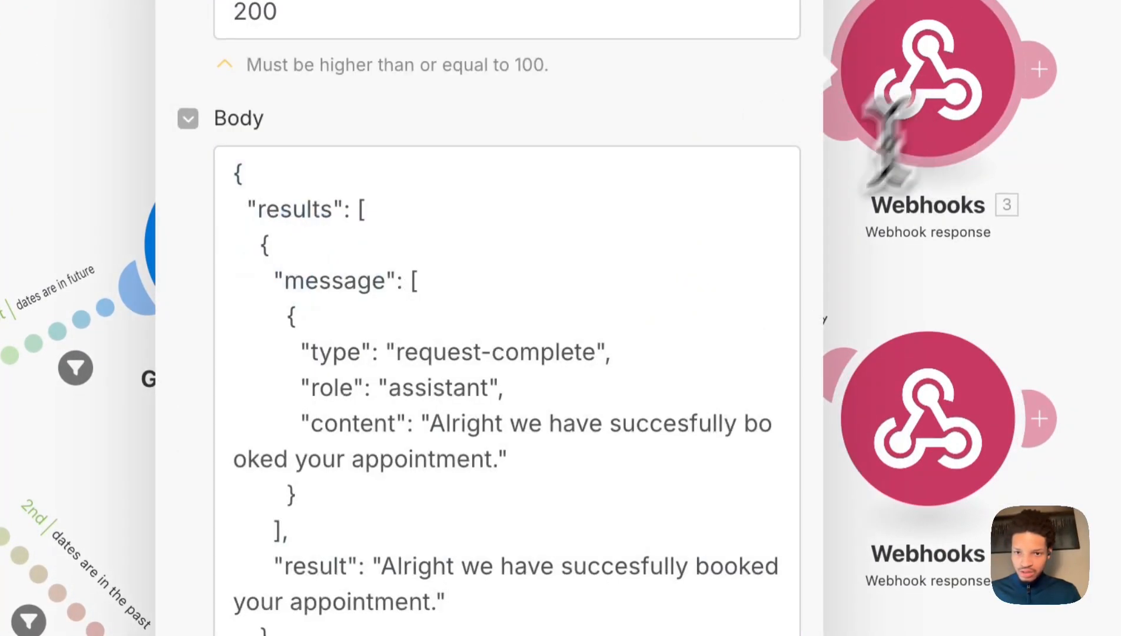
{"action": "left_click", "coordinate": [613, 439]}
{"action": "key", "text": "ctrl+a"}
{"action": "key", "text": "ctrl+c"}
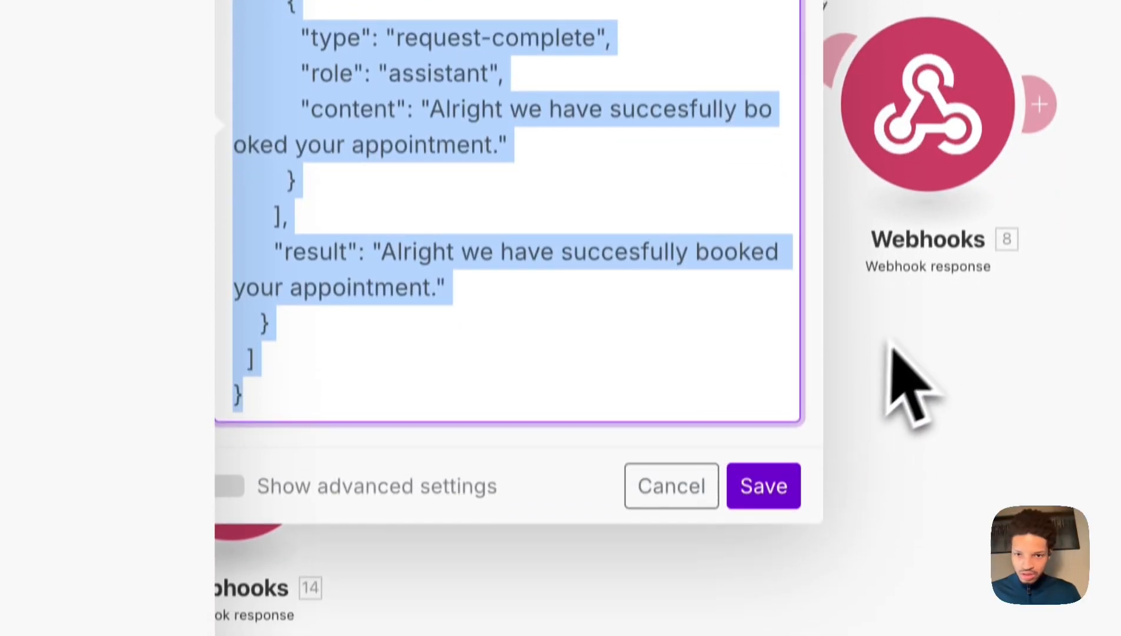
{"action": "left_click", "coordinate": [887, 340]}
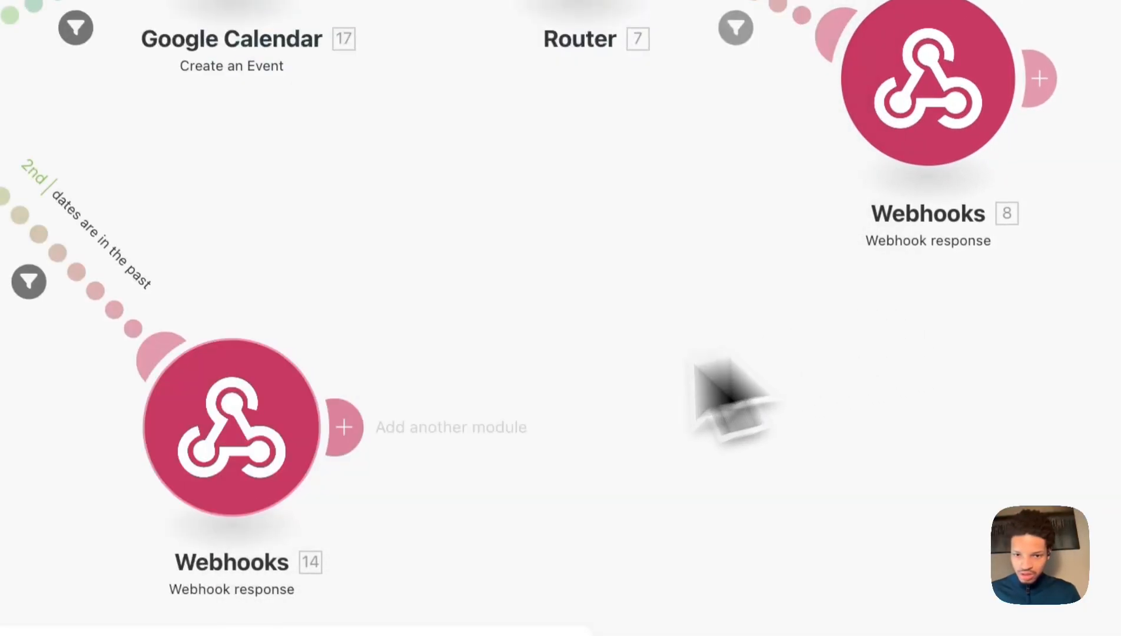
Paste the JSON template into Webhooks 8 and edit the message to say booking wasn't possible.
{"action": "left_click", "coordinate": [944, 150]}
{"action": "left_click", "coordinate": [479, 264]}
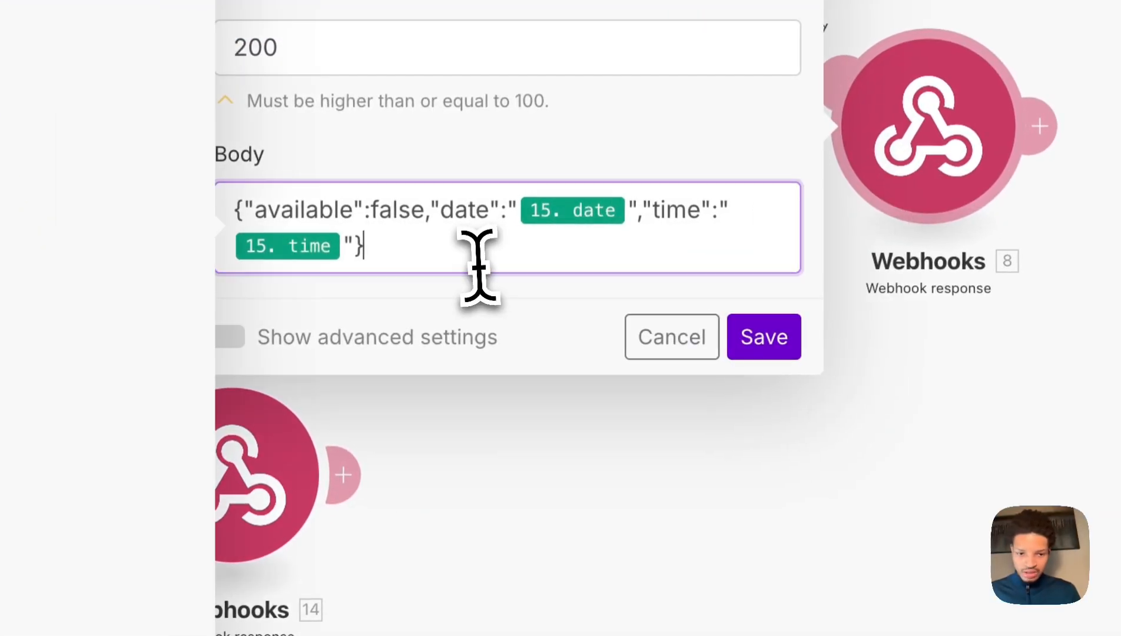
{"action": "key", "text": "ctrl+a"}
{"action": "key", "text": "ctrl+v"}
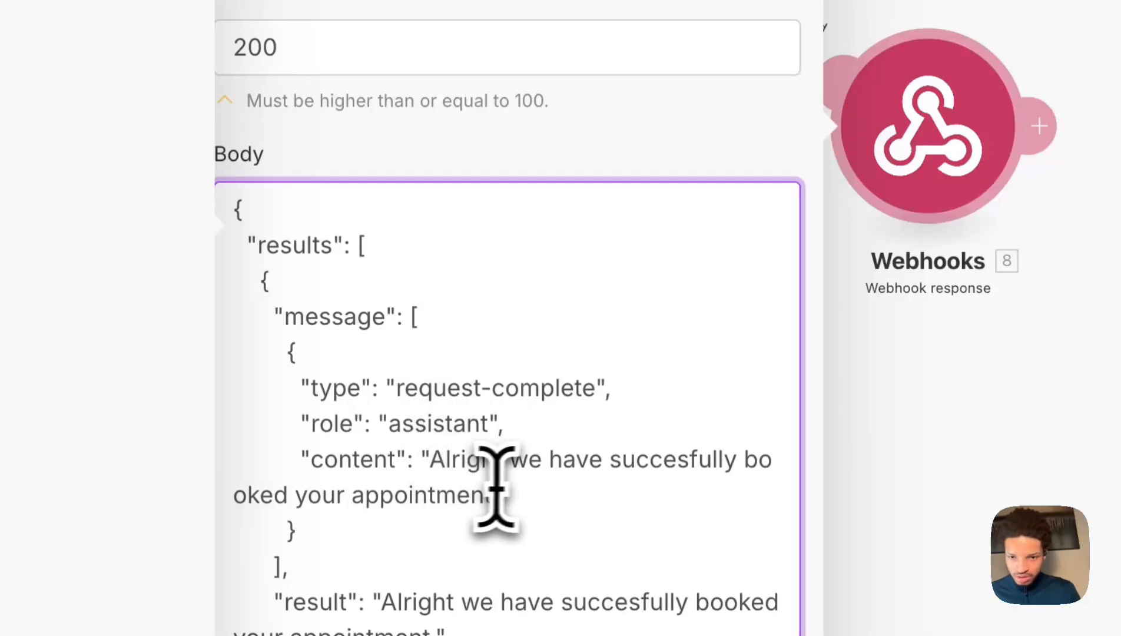
{"action": "scroll", "coordinate": [502, 465], "scroll_direction": "down", "scroll_amount": 5}
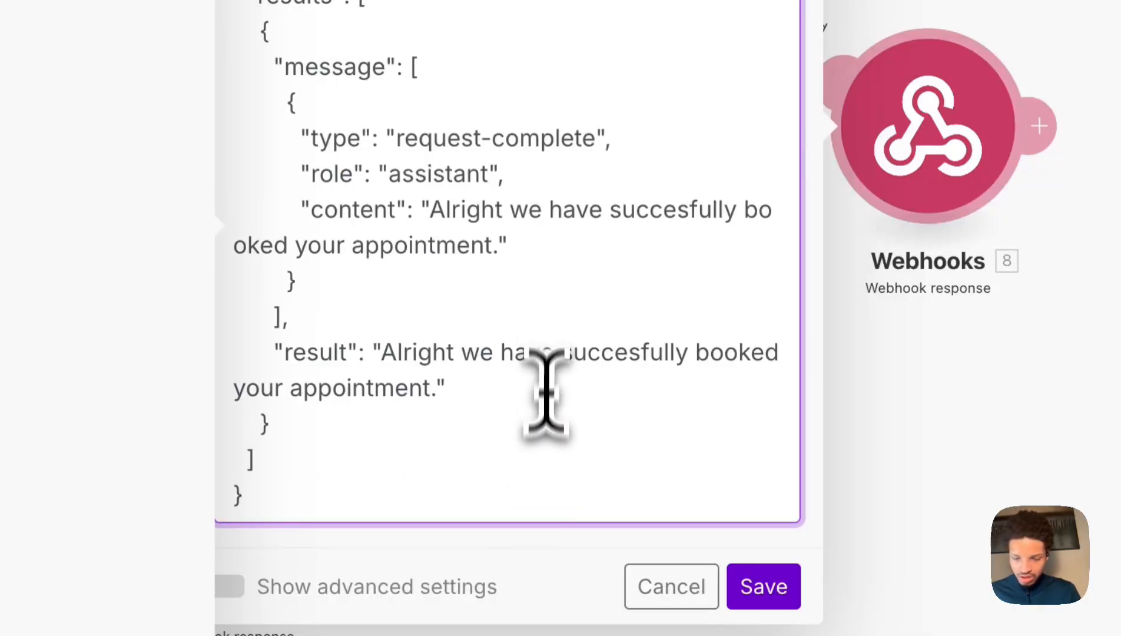
{"action": "type", "text": "oks like we cou"}
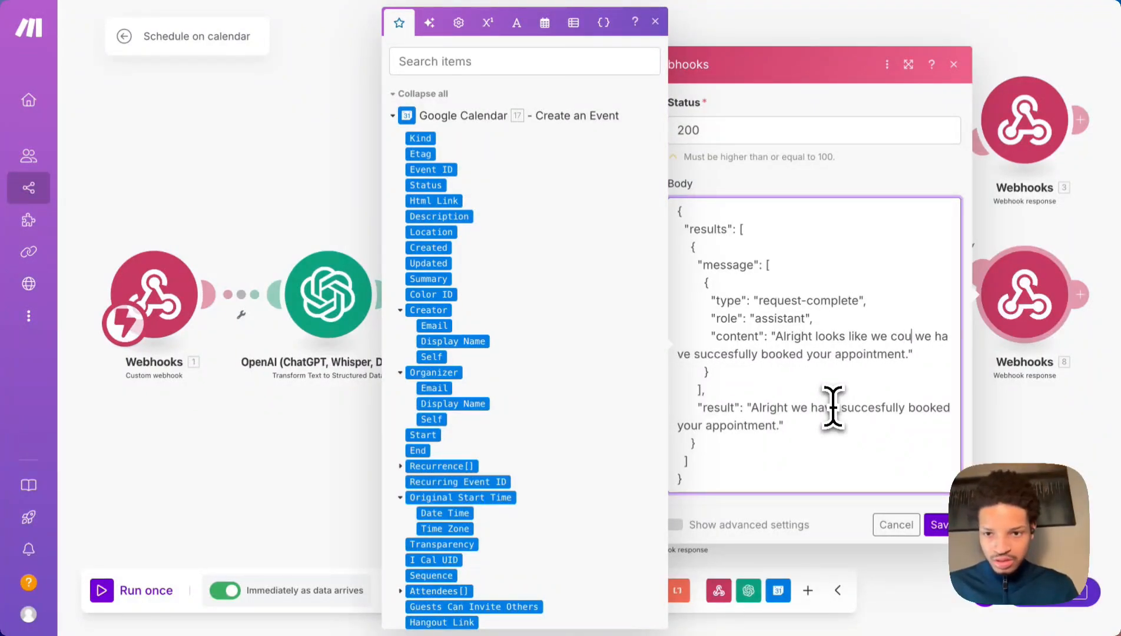
{"action": "type", "text": "ld not boo"}
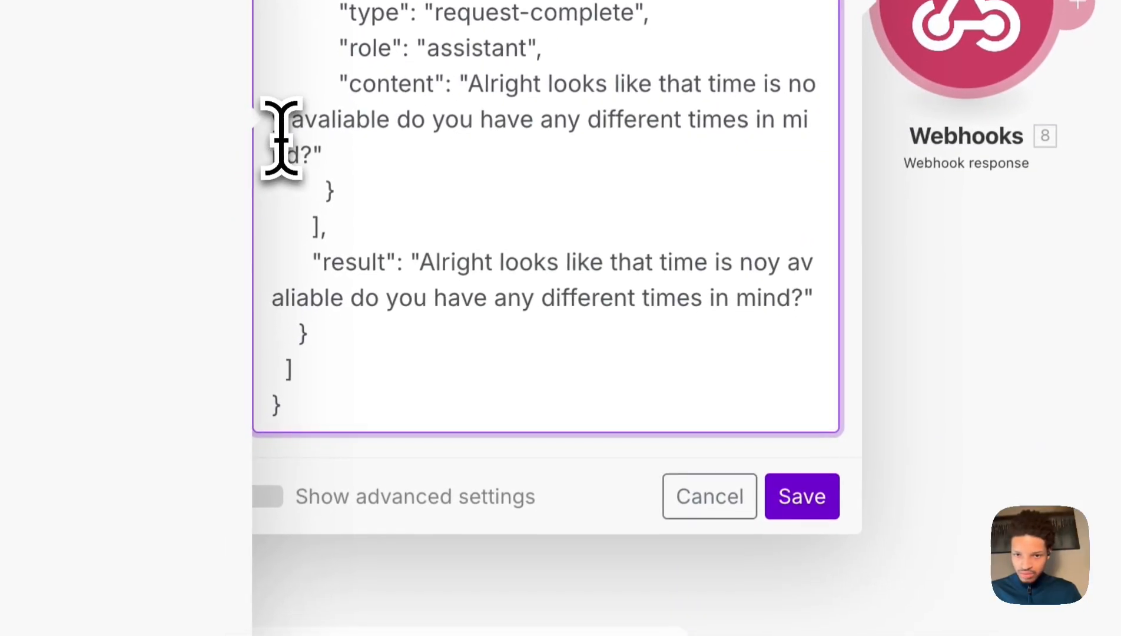
Fix the 'noy' typo to 'not', copy the whole JSON, and save the response.
{"action": "left_click", "coordinate": [253, 313]}
{"action": "key", "text": "BackSpace"}
{"action": "type", "text": "o"}
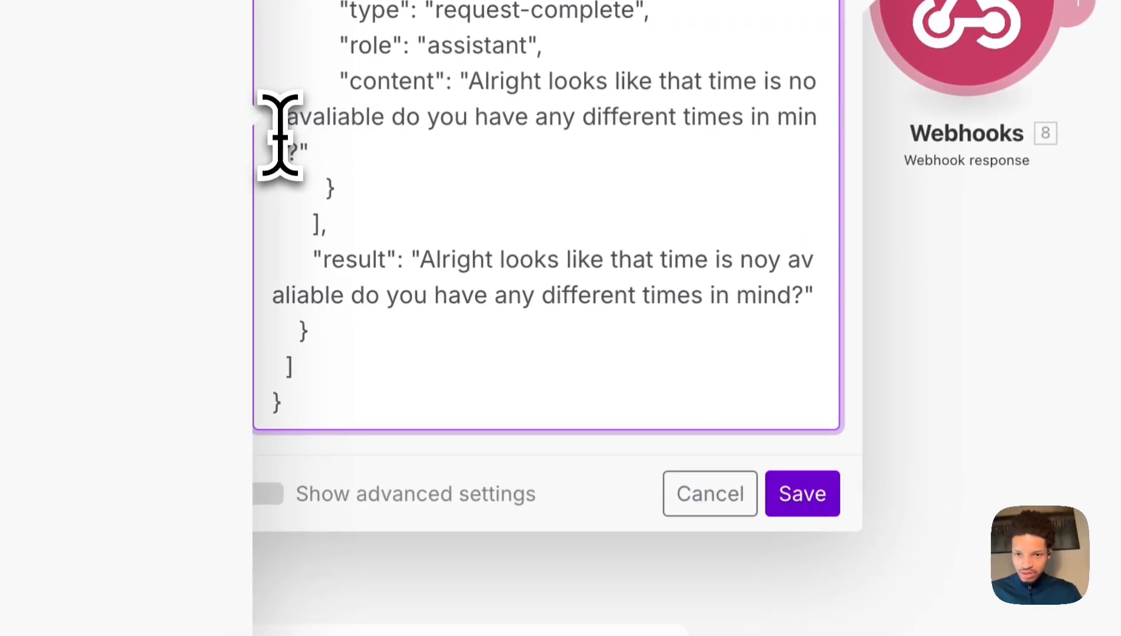
{"action": "key", "text": "ctrl+a"}
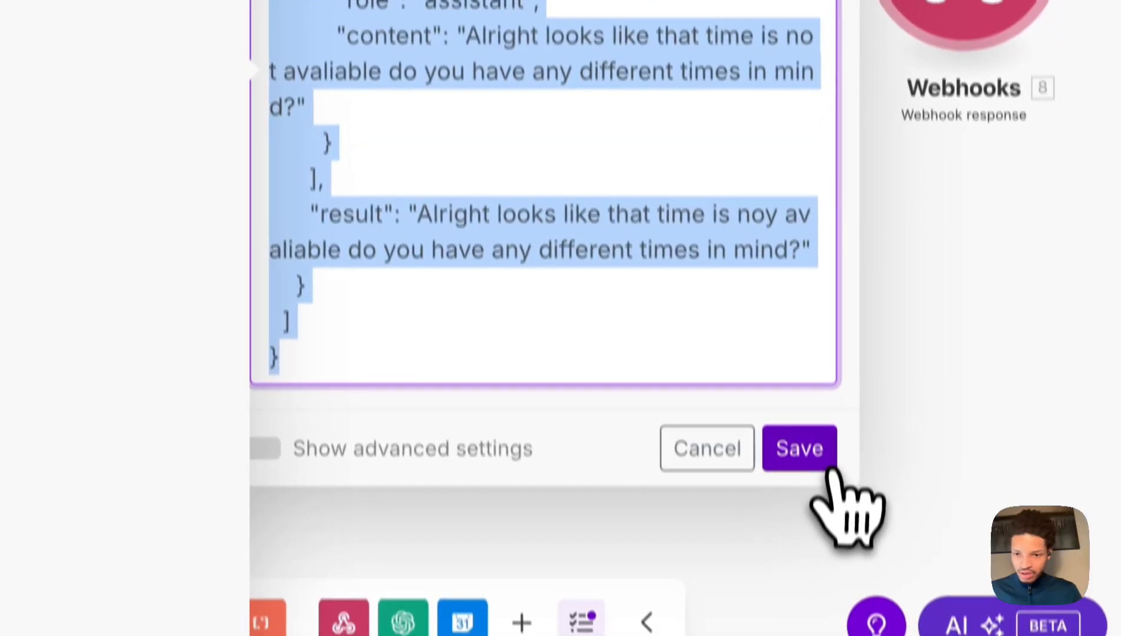
{"action": "left_click", "coordinate": [802, 493]}
{"action": "left_click", "coordinate": [376, 346]}
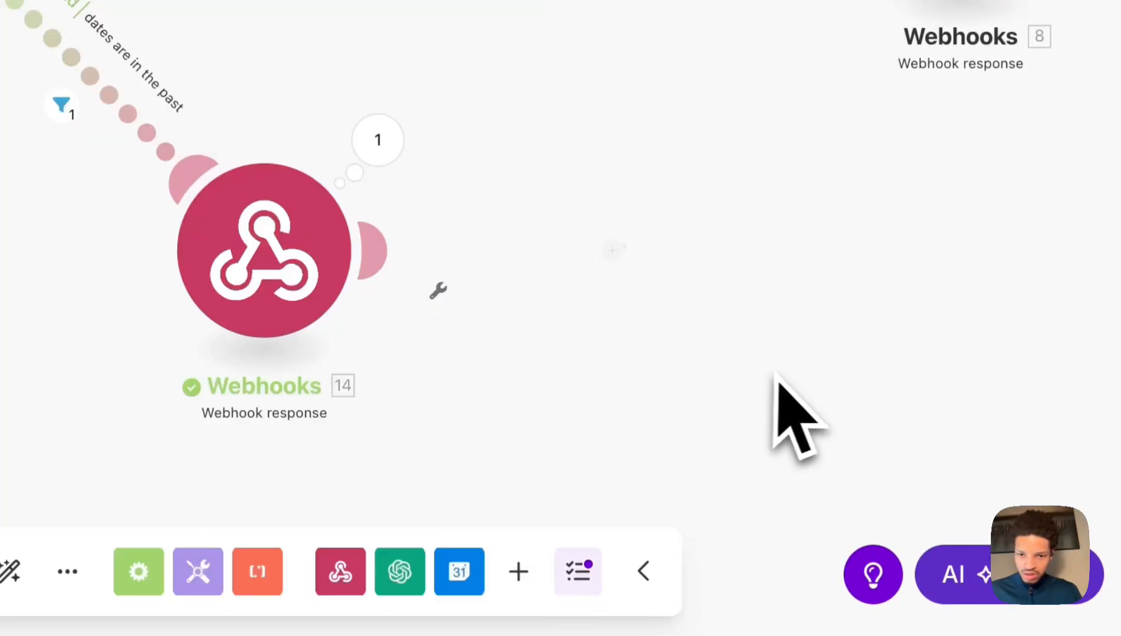
Paste the not-available JSON over the webhook response body.
{"action": "left_click", "coordinate": [320, 320]}
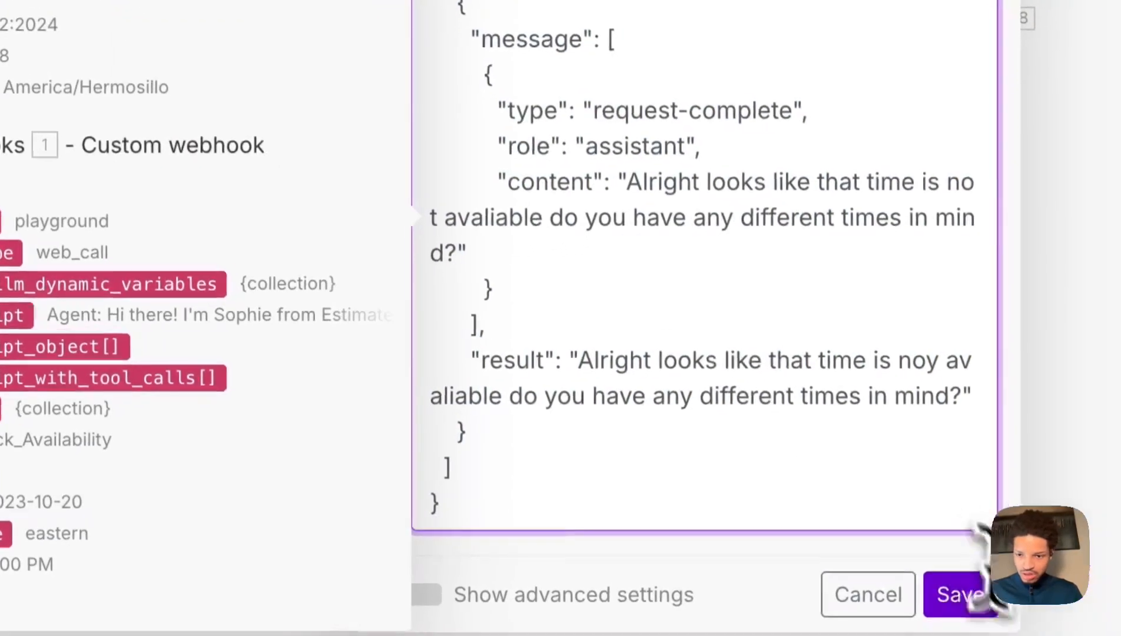
{"action": "left_click", "coordinate": [976, 612]}
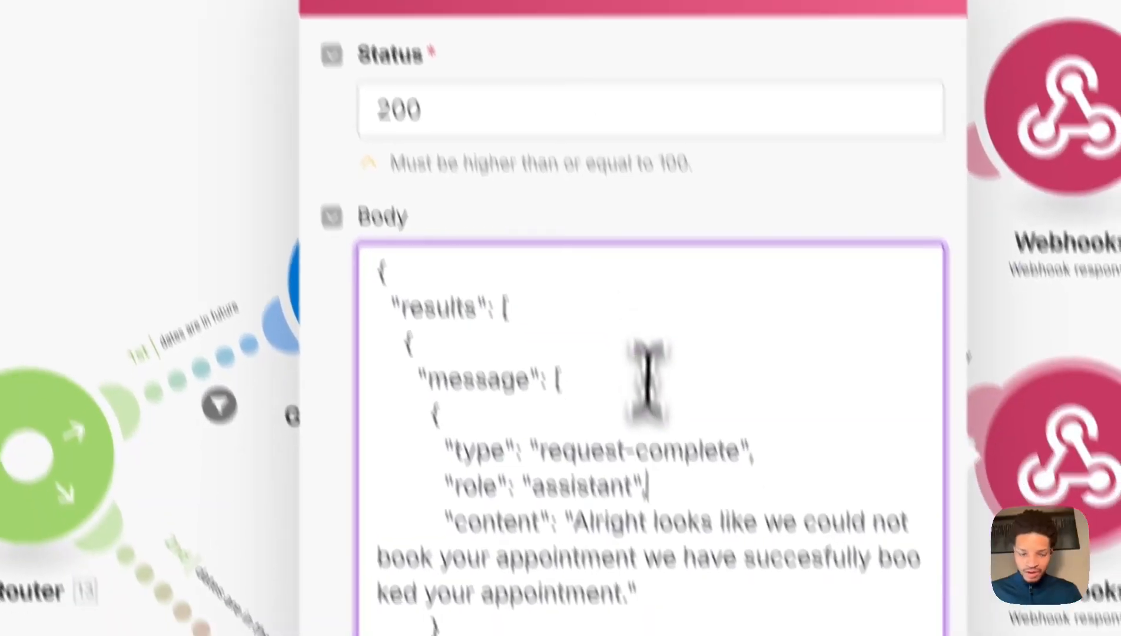
{"action": "key", "text": "ctrl+a"}
{"action": "key", "text": "ctrl+v"}
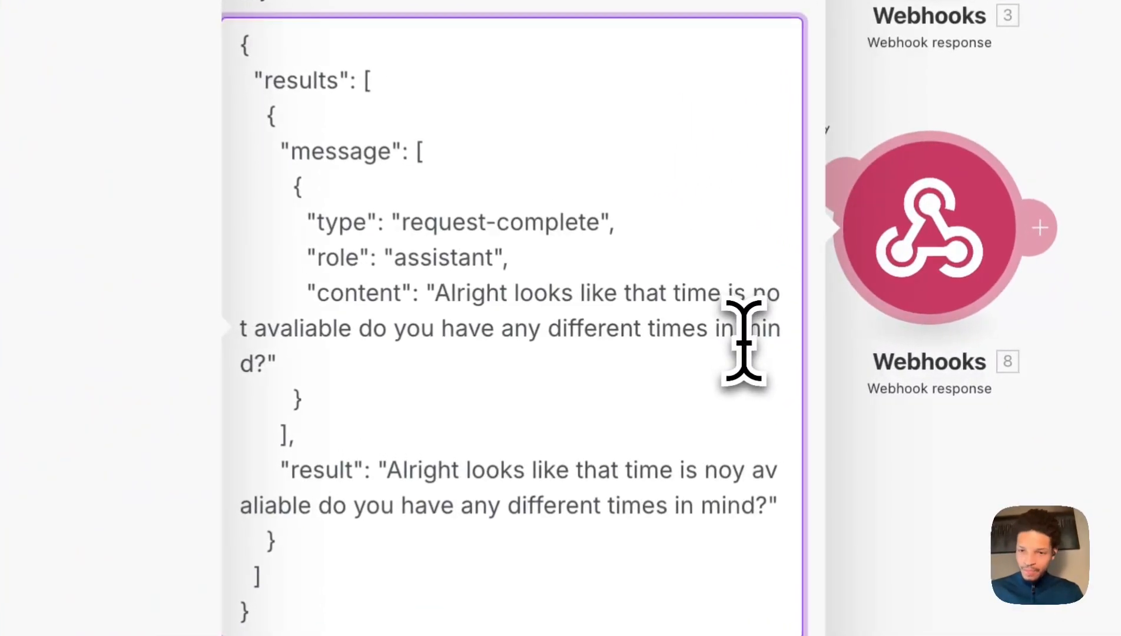
Reword content and result to 'that time could not be booked, any different times in mind?'.
{"action": "double_click", "coordinate": [932, 329]}
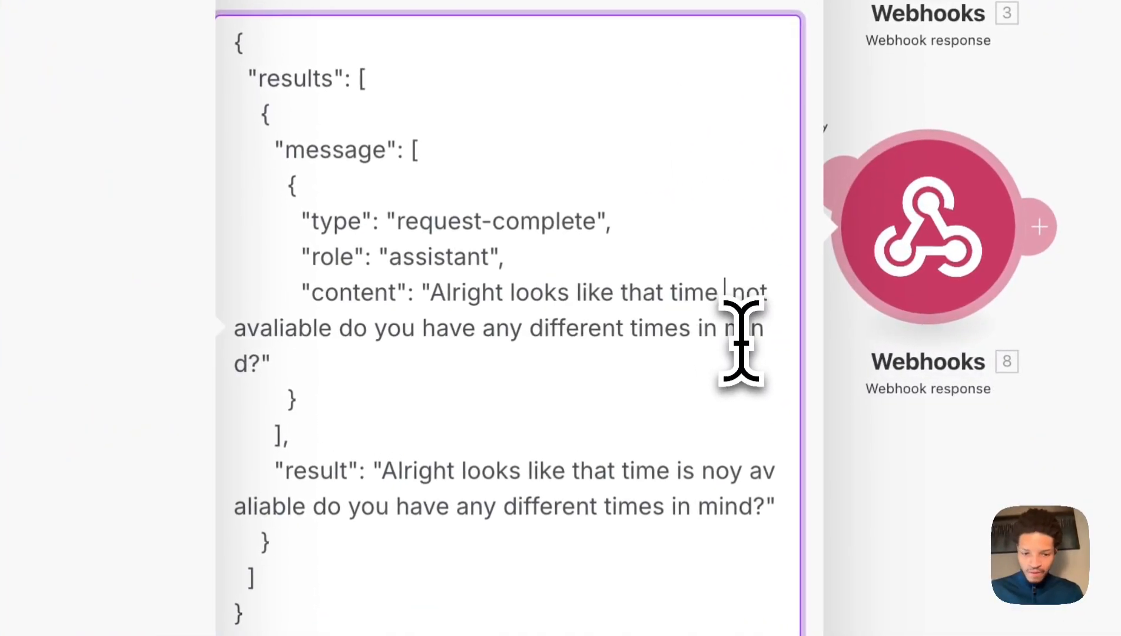
{"action": "type", "text": "could no"}
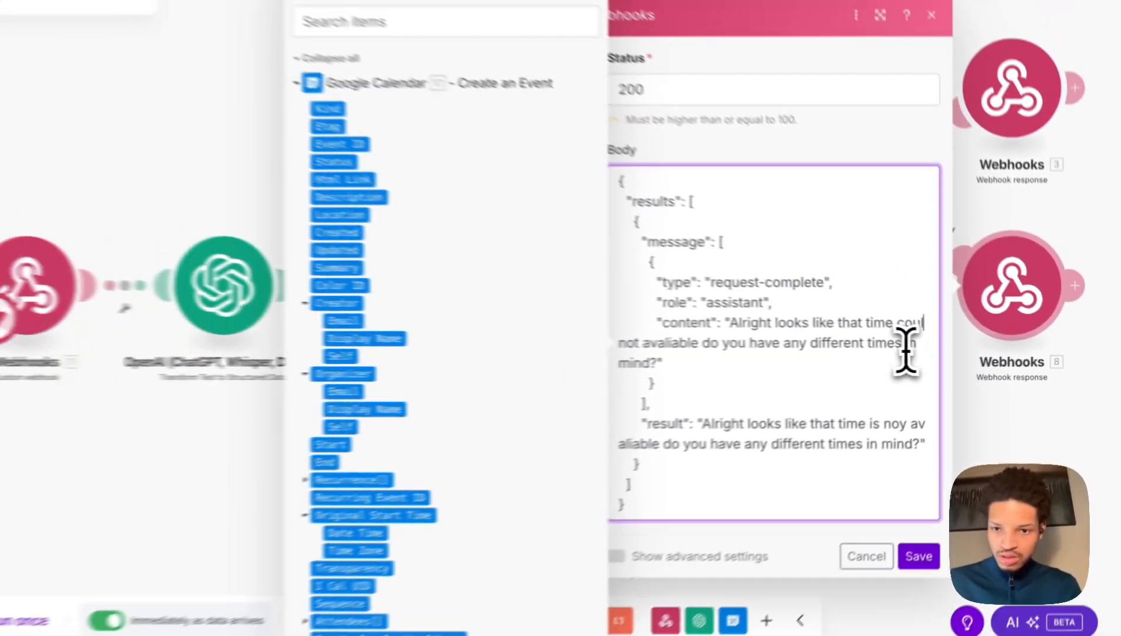
{"action": "type", "text": "t"}
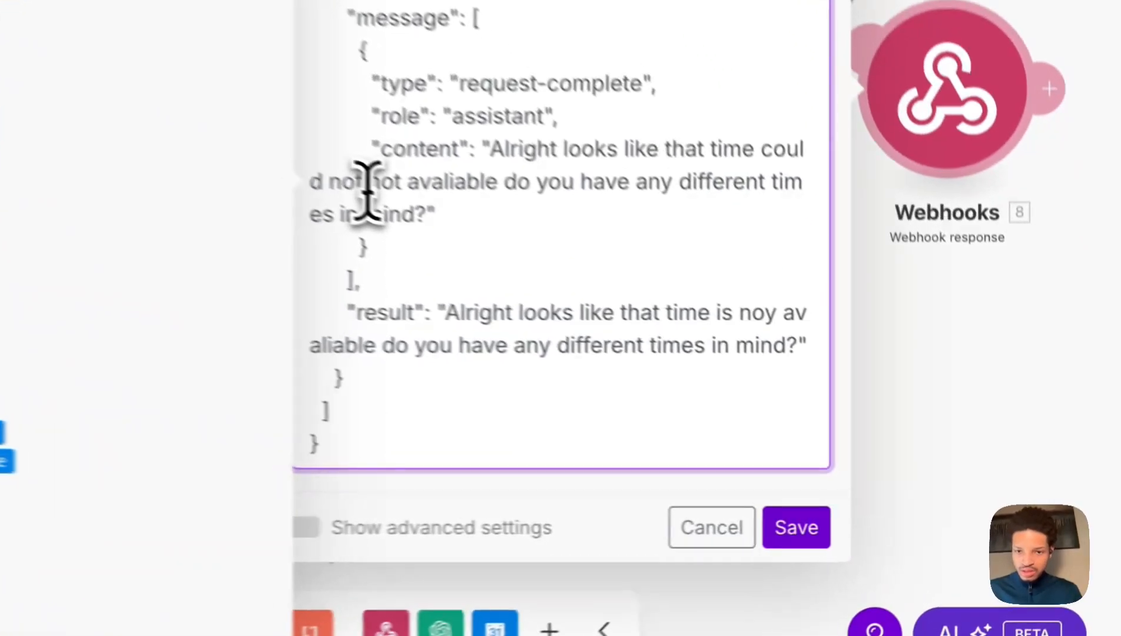
{"action": "left_click_drag", "start_coordinate": [709, 345], "coordinate": [781, 341]}
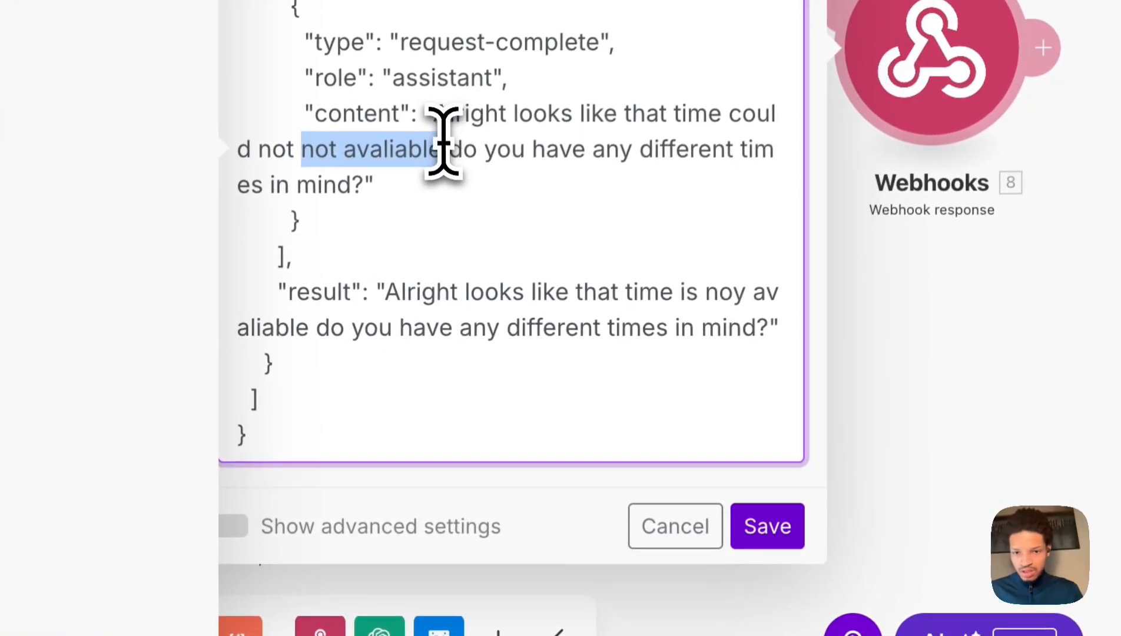
{"action": "key", "text": "BackSpace"}
{"action": "type", "text": "be booked"}
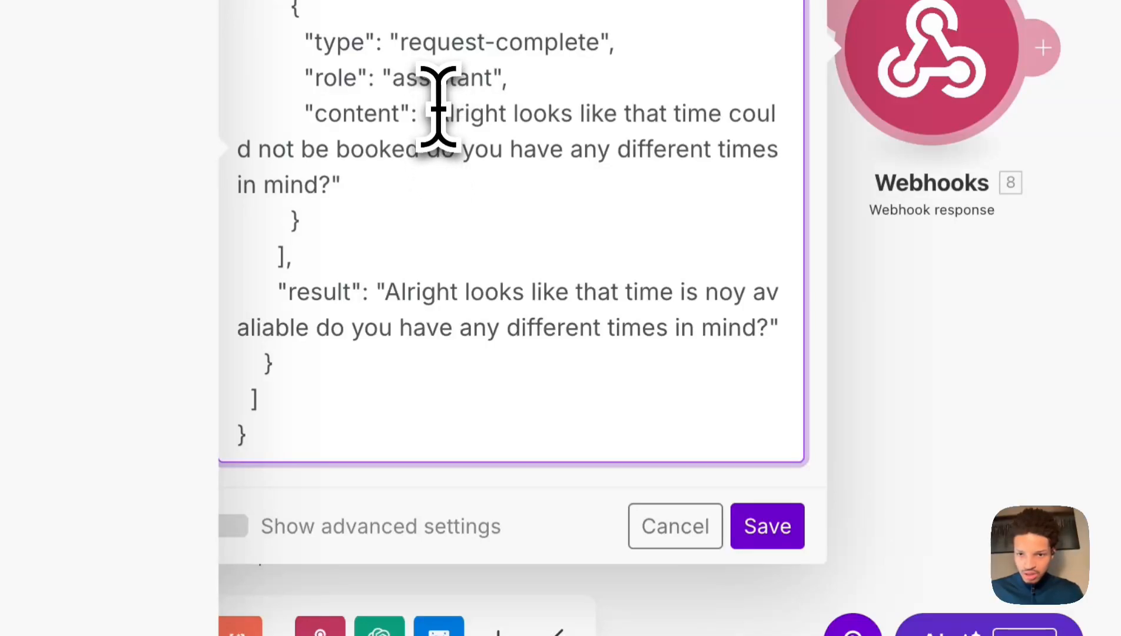
{"action": "left_click_drag", "start_coordinate": [434, 112], "coordinate": [430, 170]}
{"action": "key", "text": "ctrl+c"}
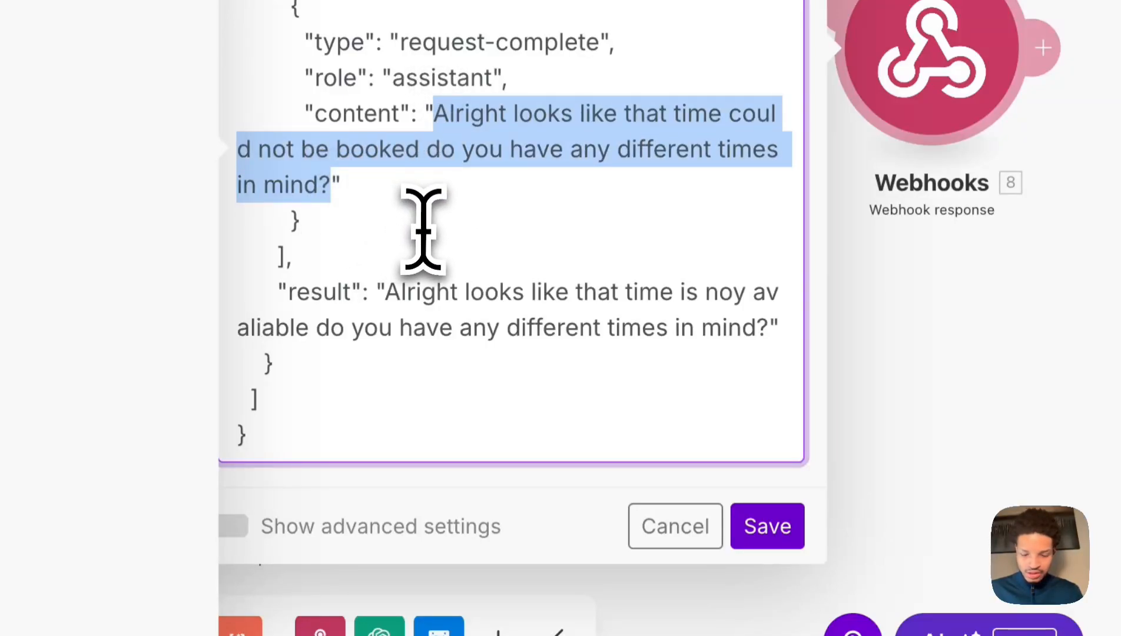
{"action": "left_click_drag", "start_coordinate": [377, 304], "coordinate": [650, 366]}
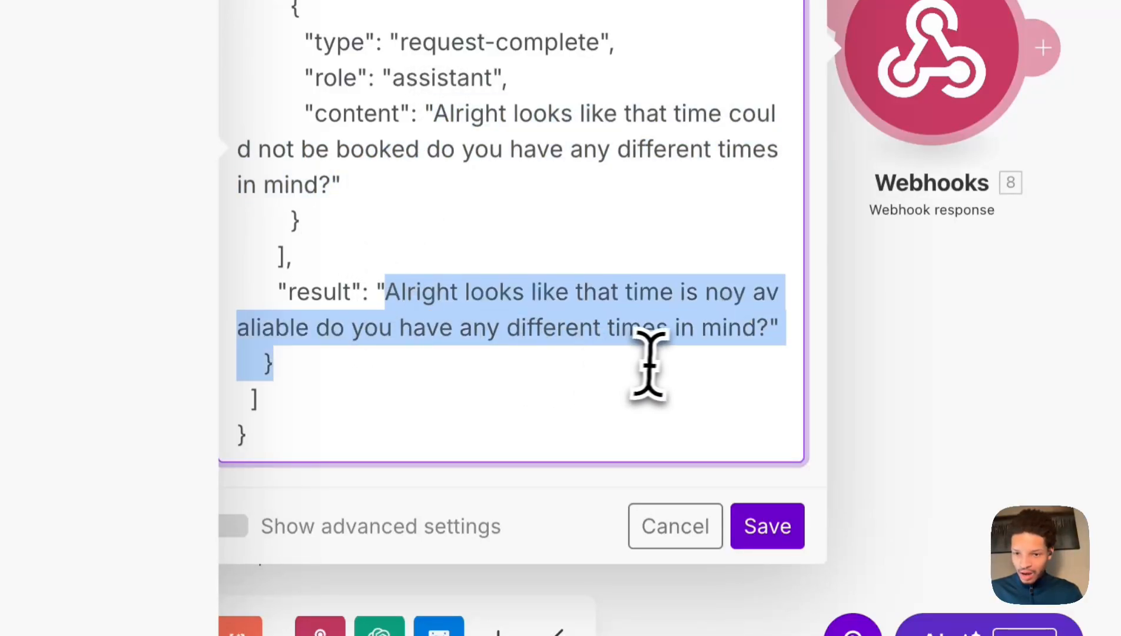
{"action": "key", "text": "ctrl+v"}
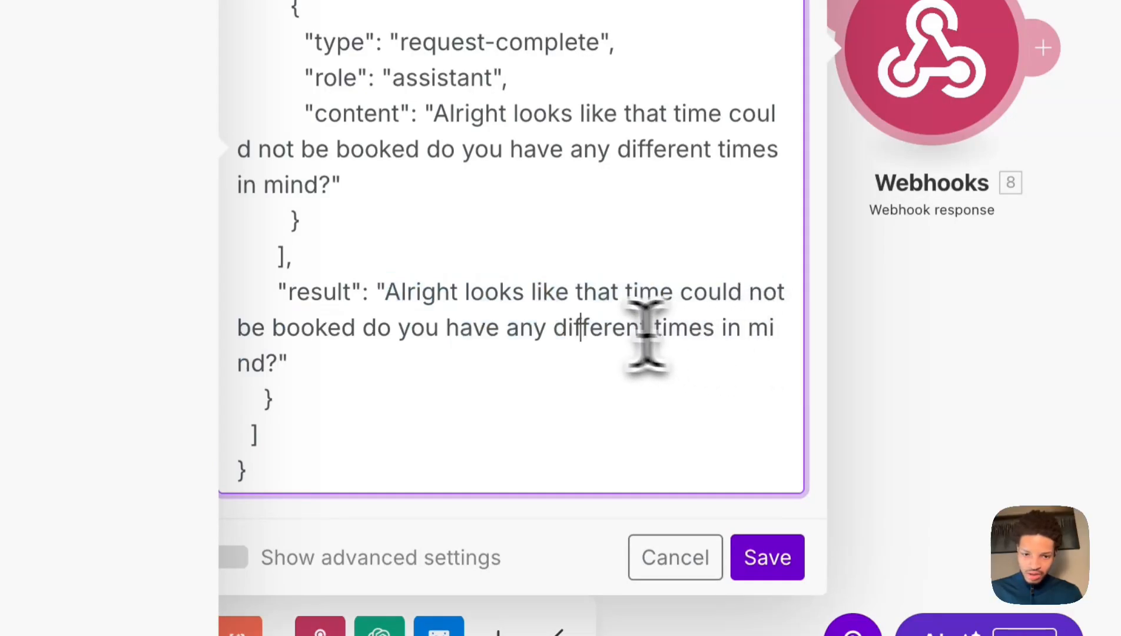
{"action": "key", "text": "ctrl+a"}
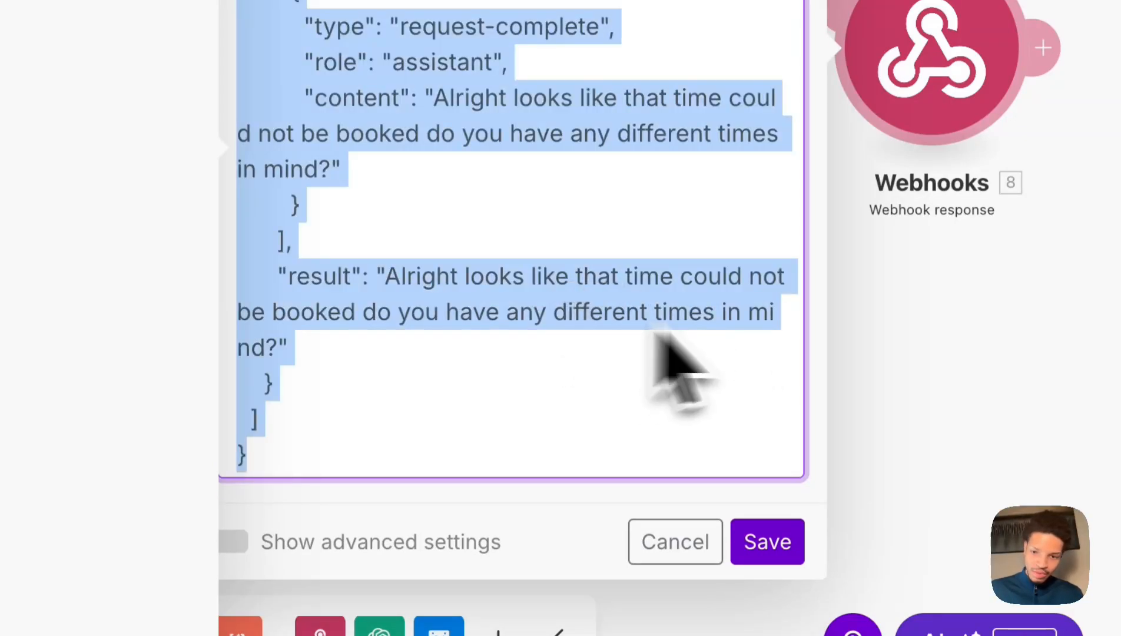
Replace Webhooks 14's old-date body with the could-not-be-booked JSON and save it.
{"action": "left_click", "coordinate": [783, 539]}
{"action": "left_click", "coordinate": [250, 374]}
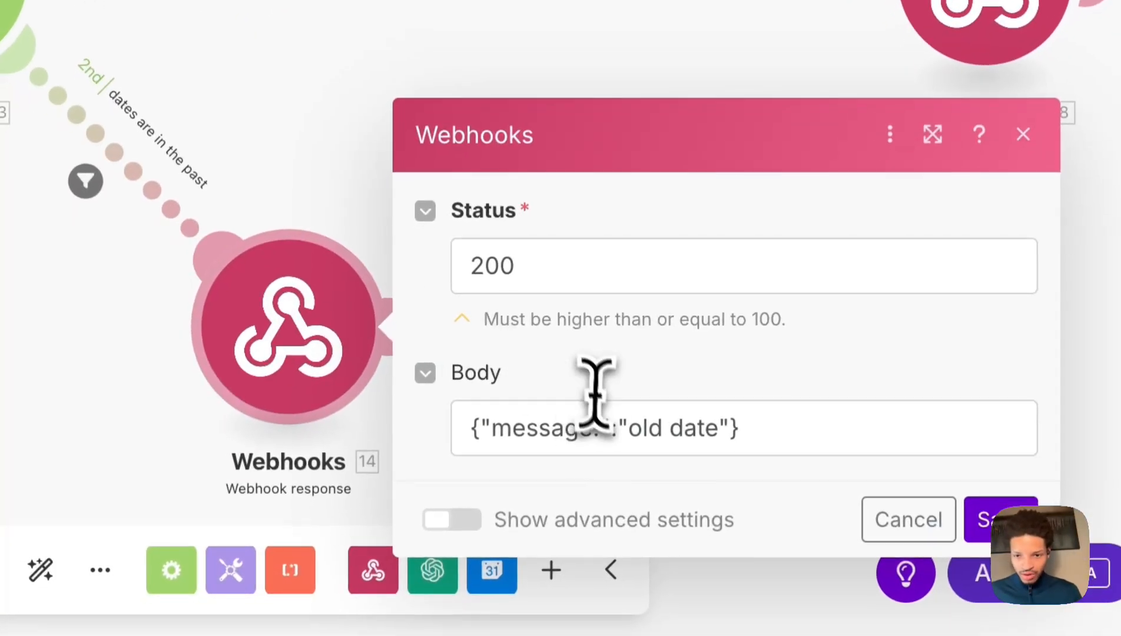
{"action": "left_click", "coordinate": [602, 425]}
{"action": "key", "text": "ctrl+v"}
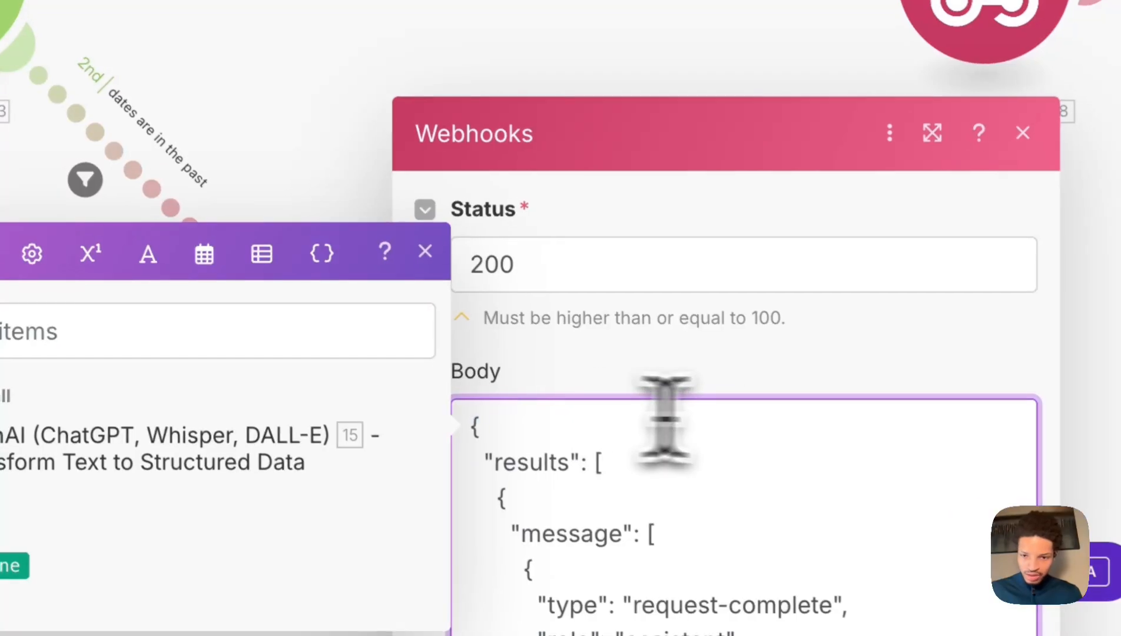
{"action": "scroll", "coordinate": [688, 262], "scroll_direction": "down", "scroll_amount": 5}
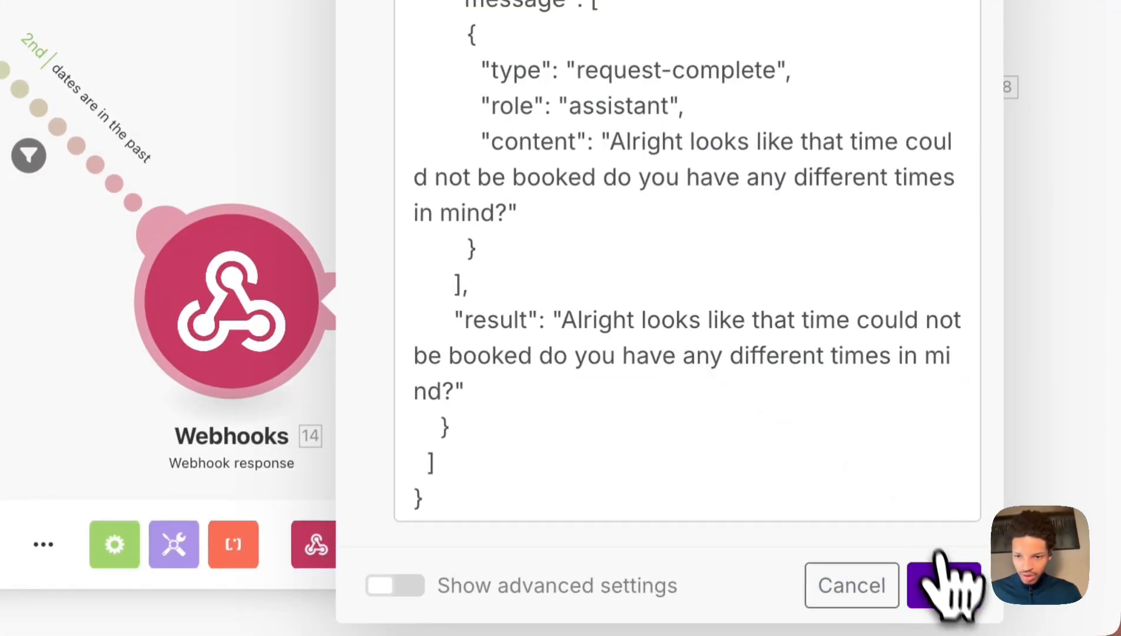
{"action": "left_click", "coordinate": [943, 574]}
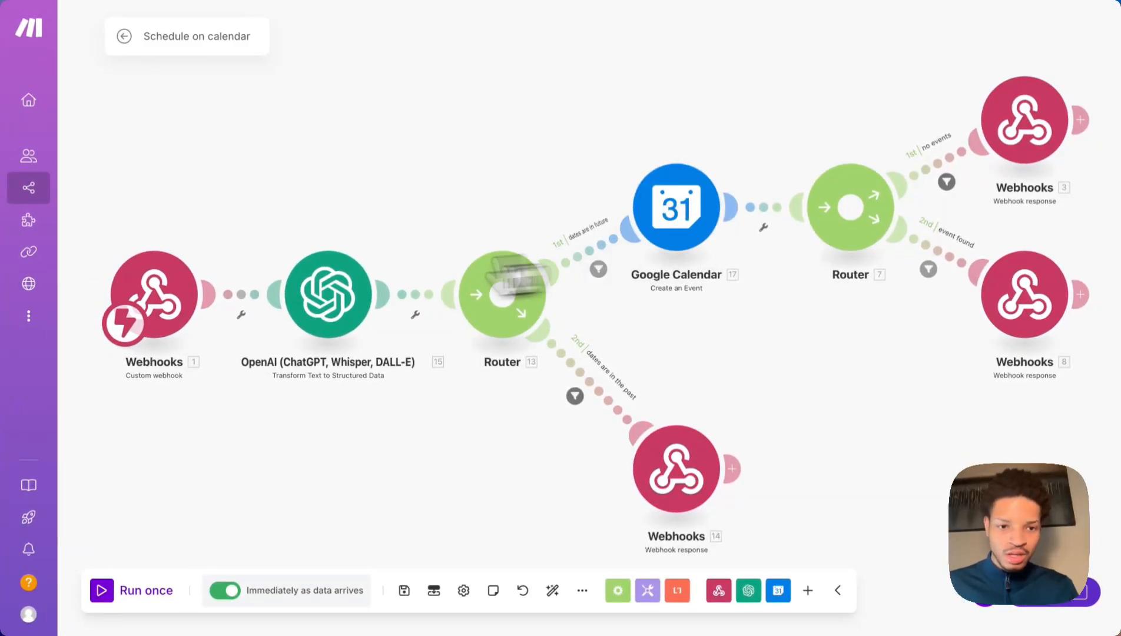
{"action": "left_click", "coordinate": [176, 321]}
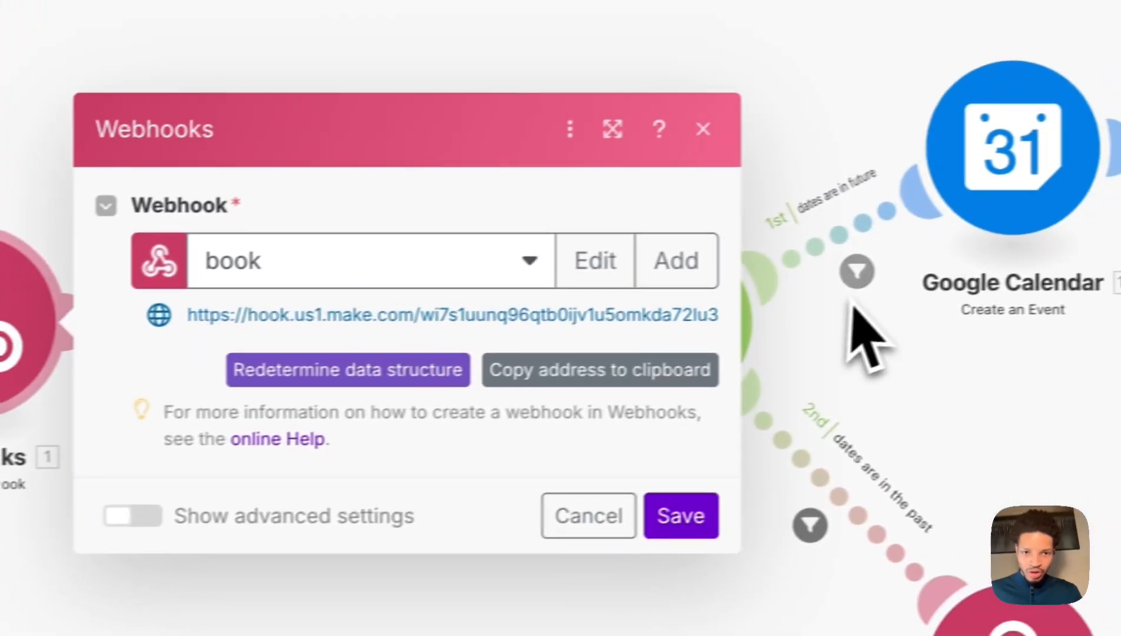
{"action": "left_click", "coordinate": [851, 302]}
{"action": "left_click", "coordinate": [357, 311]}
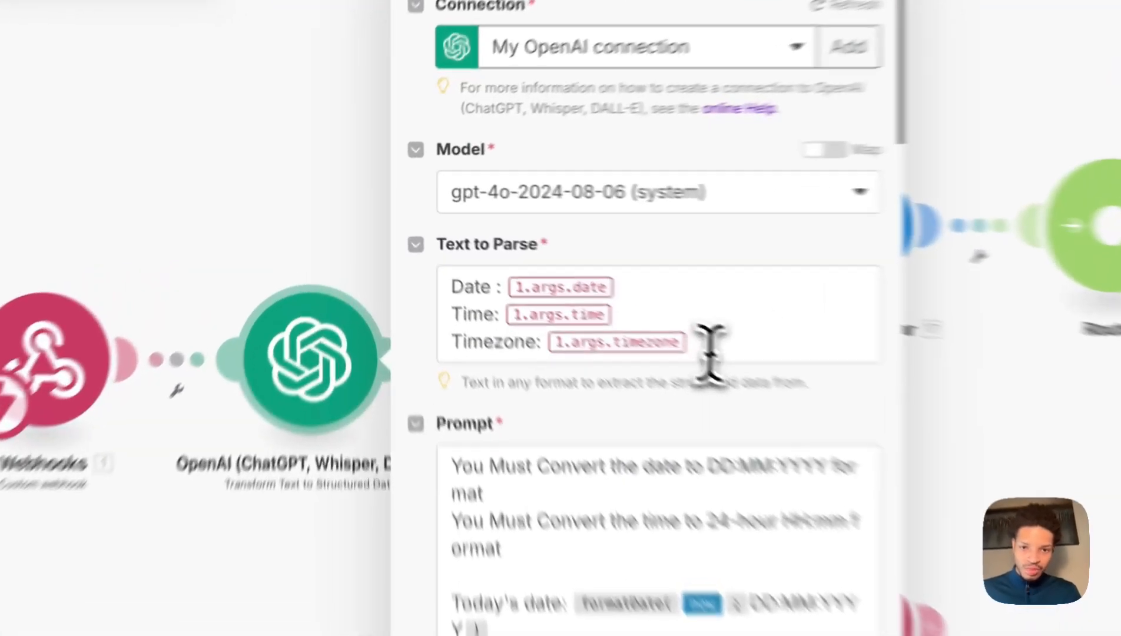
{"action": "left_click", "coordinate": [500, 275]}
{"action": "double_click", "coordinate": [595, 388]}
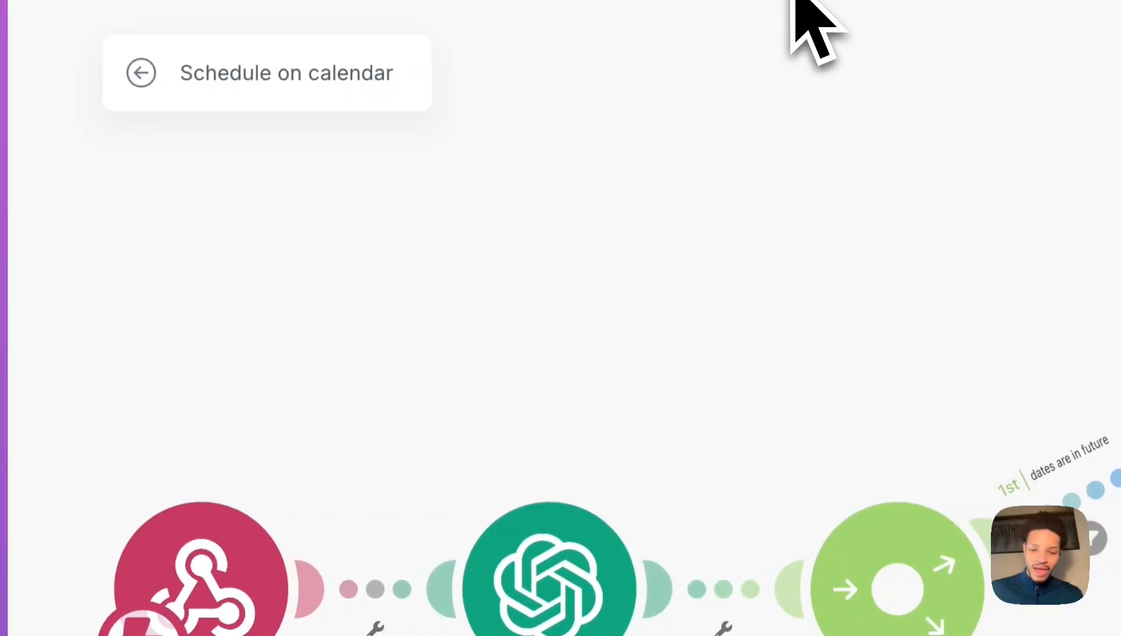
{"action": "type", "text": "{{1.args.timezone}}"}
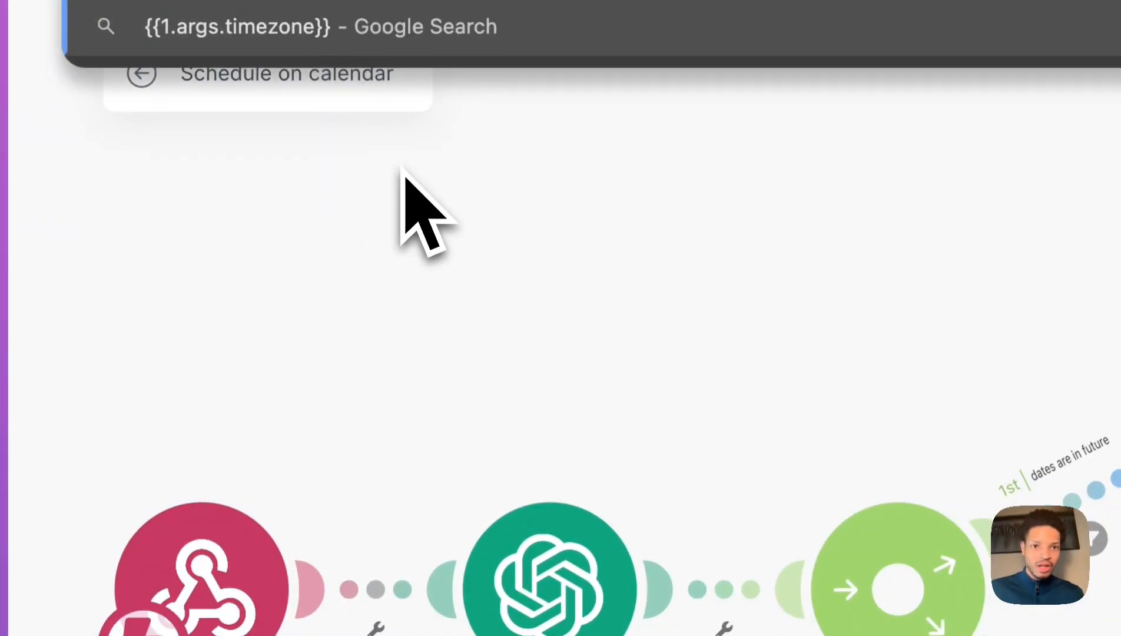
{"action": "key", "text": "BackSpace"}
{"action": "key", "text": "BackSpace"}
{"action": "key", "text": "BackSpace"}
{"action": "key", "text": "BackSpace"}
{"action": "key", "text": "BackSpace"}
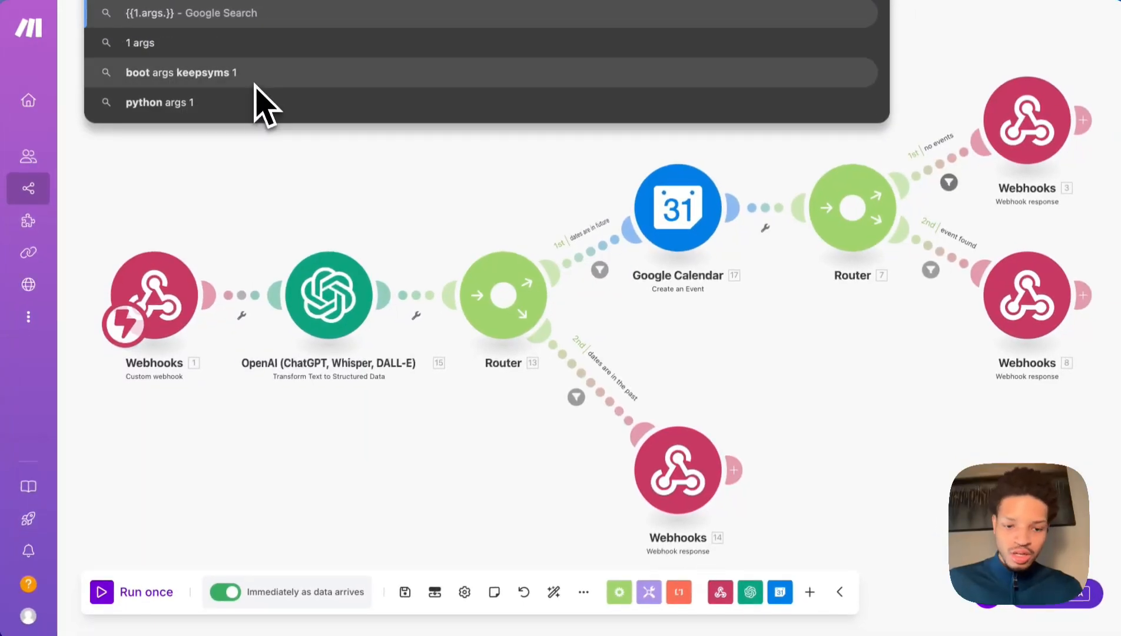
{"action": "type", "text": "em"}
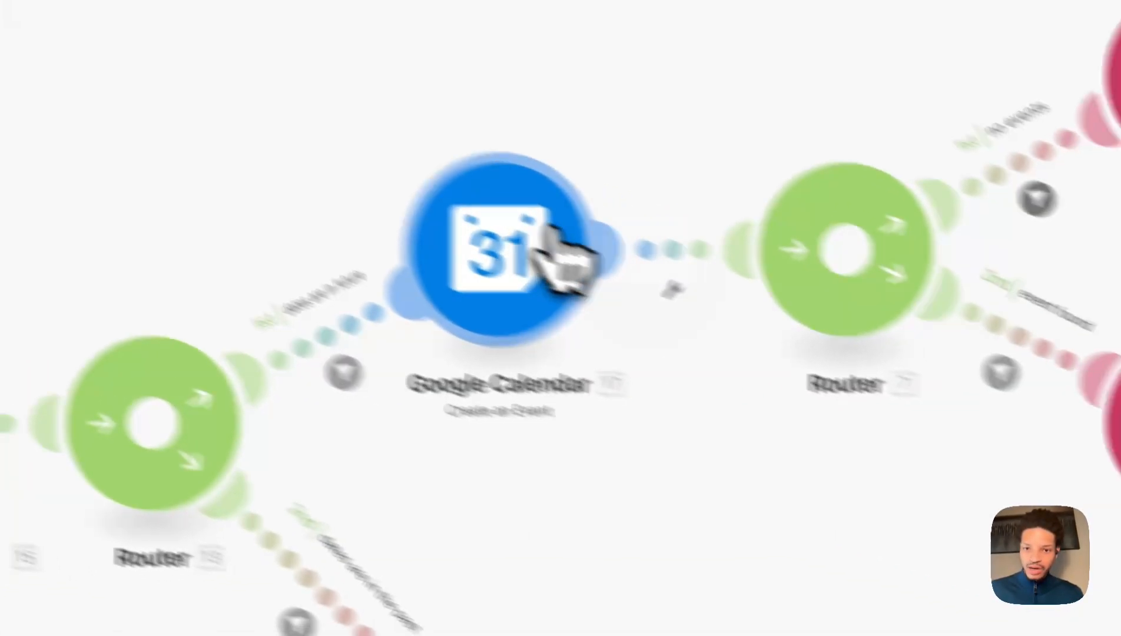
Map the Create an Event attendee Email to 1.args.email, keeping Name as 1.customer_name.
{"action": "left_click", "coordinate": [707, 209]}
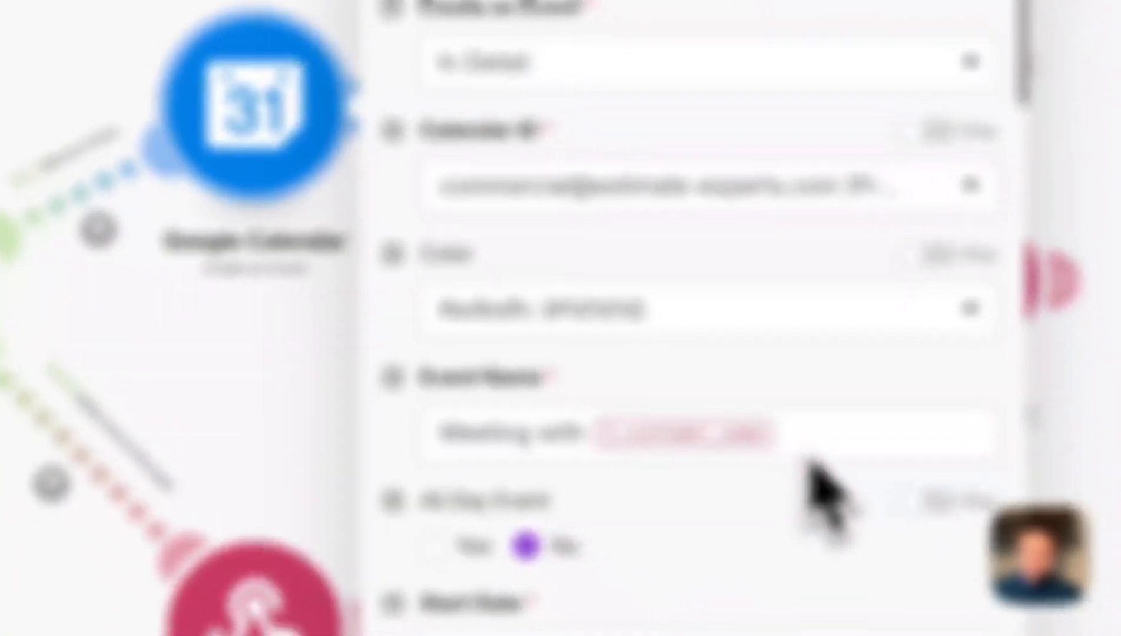
{"action": "scroll", "coordinate": [721, 551], "scroll_direction": "down", "scroll_amount": 6}
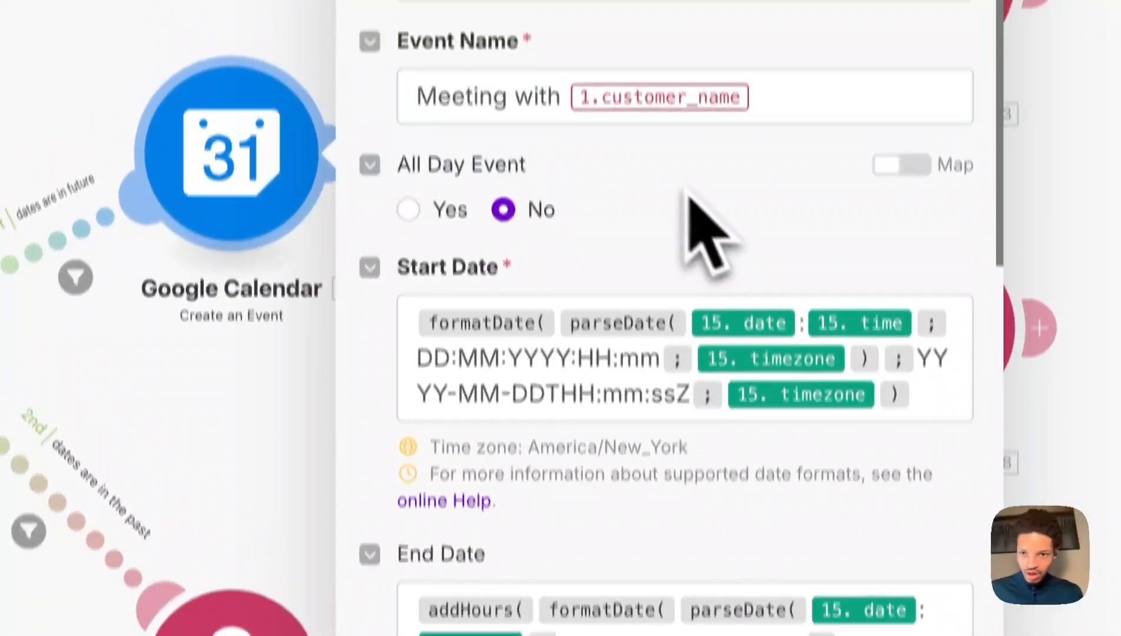
{"action": "left_click", "coordinate": [813, 150]}
{"action": "left_click", "coordinate": [723, 283]}
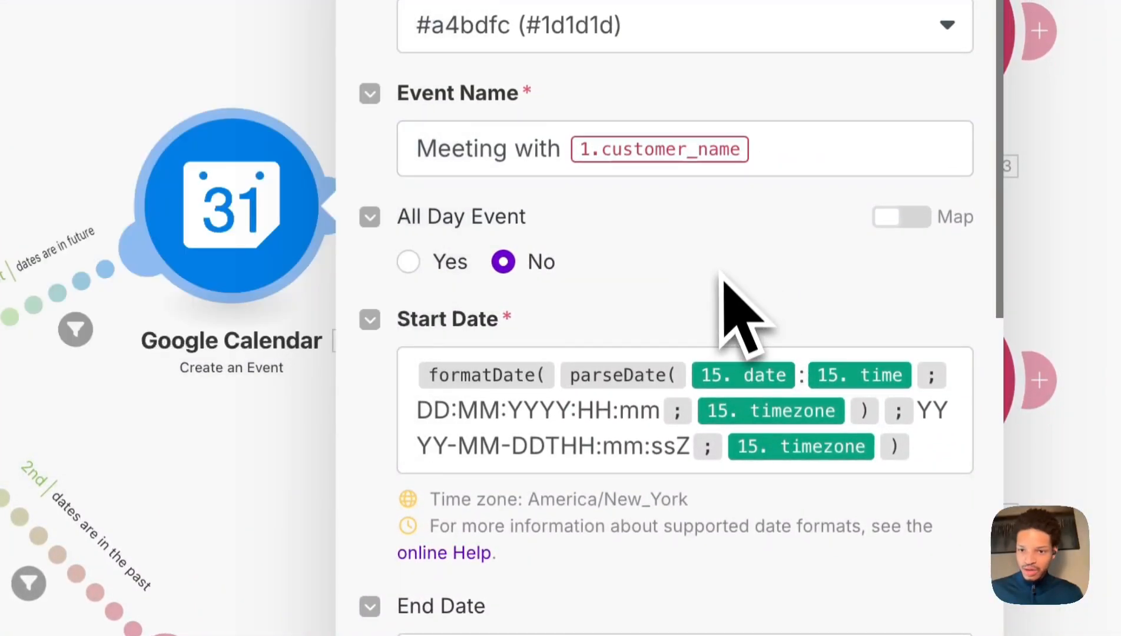
{"action": "scroll", "coordinate": [706, 530], "scroll_direction": "down", "scroll_amount": 10}
{"action": "scroll", "coordinate": [648, 560], "scroll_direction": "down", "scroll_amount": 15}
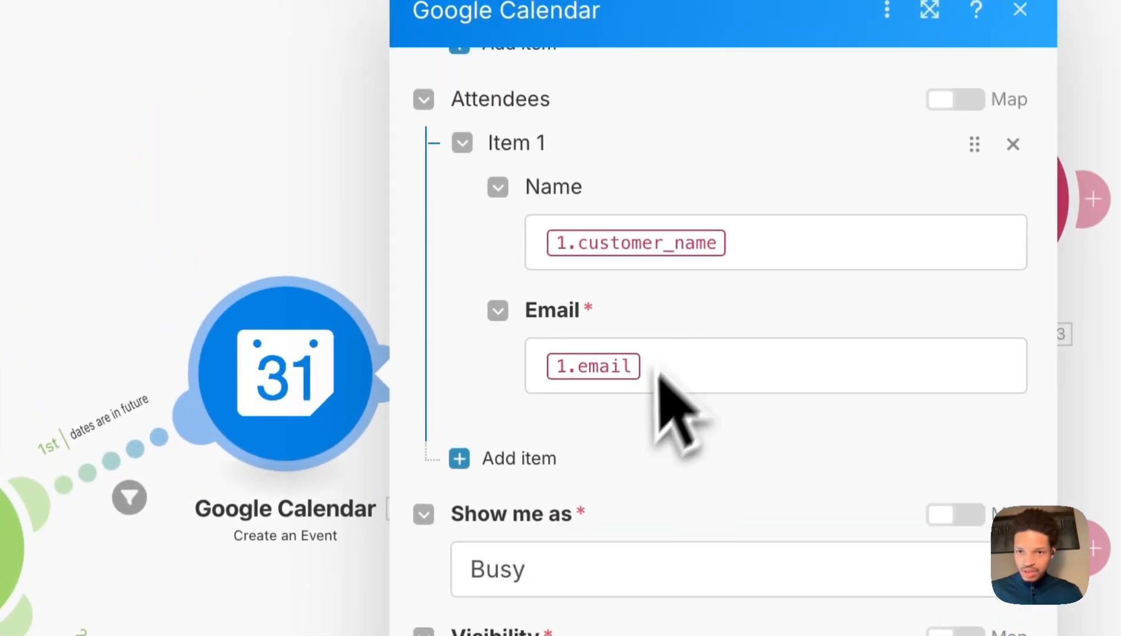
{"action": "left_click", "coordinate": [730, 315]}
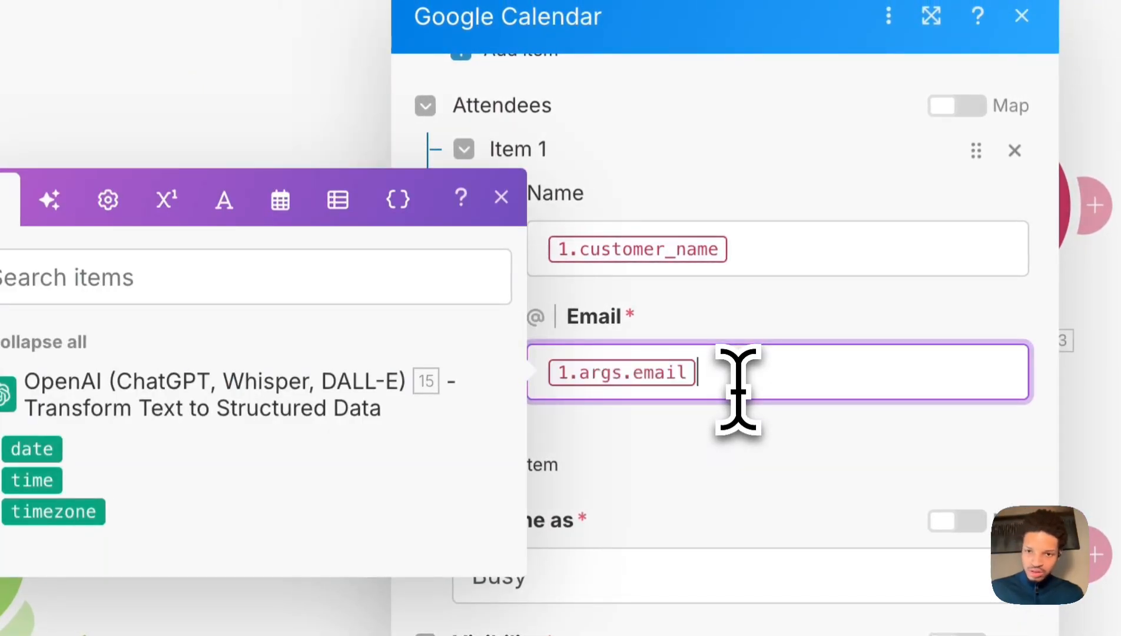
{"action": "left_click", "coordinate": [748, 244]}
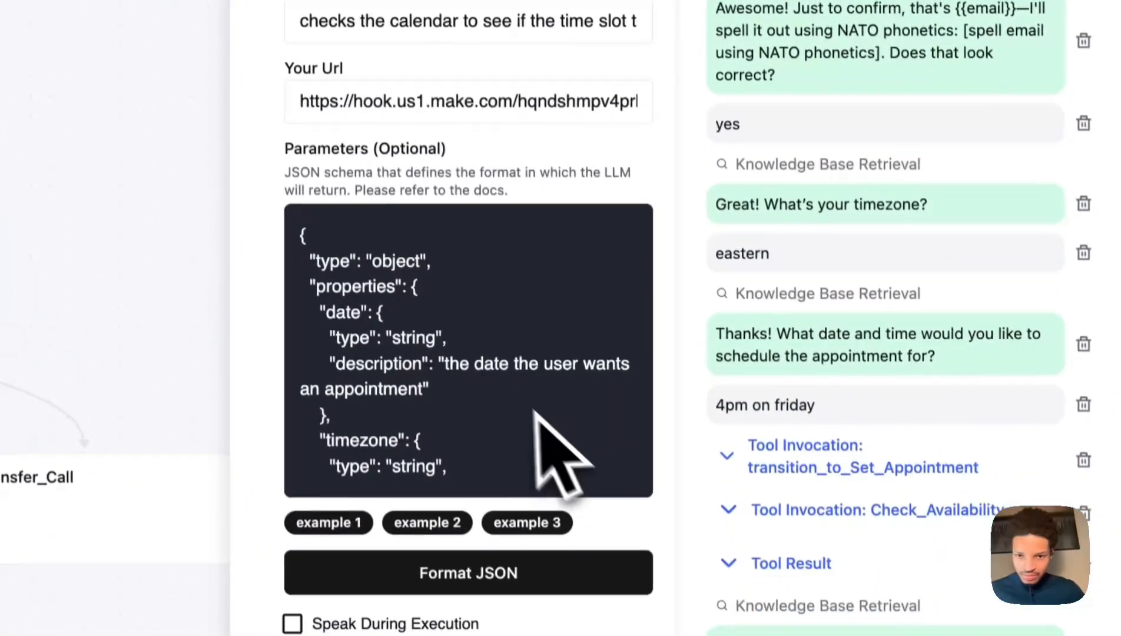
Add a "first_name" entry to Book_Appointment's required list after "time".
{"action": "scroll", "coordinate": [565, 530], "scroll_direction": "down", "scroll_amount": 6}
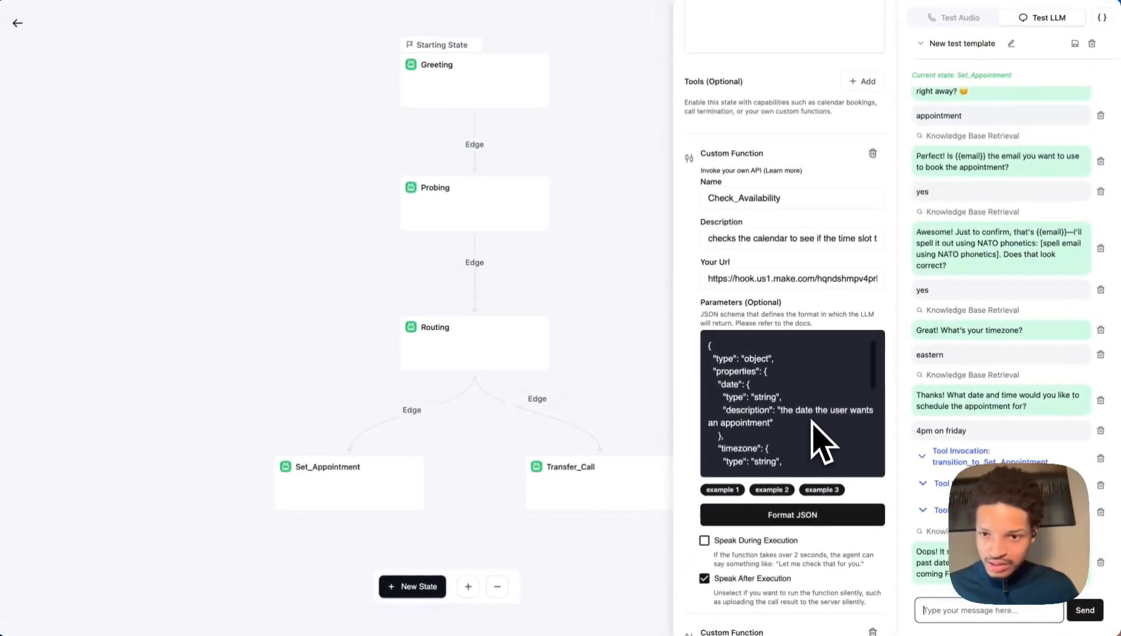
{"action": "scroll", "coordinate": [813, 420], "scroll_direction": "down", "scroll_amount": 6}
{"action": "scroll", "coordinate": [822, 442], "scroll_direction": "down", "scroll_amount": 9}
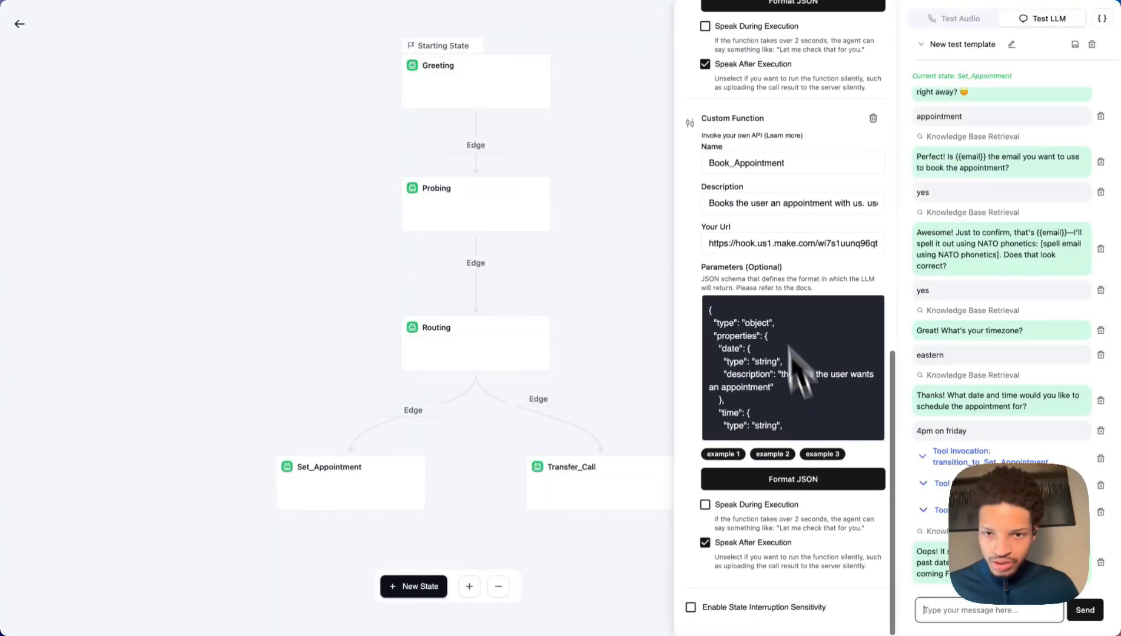
{"action": "scroll", "coordinate": [789, 353], "scroll_direction": "down", "scroll_amount": 6}
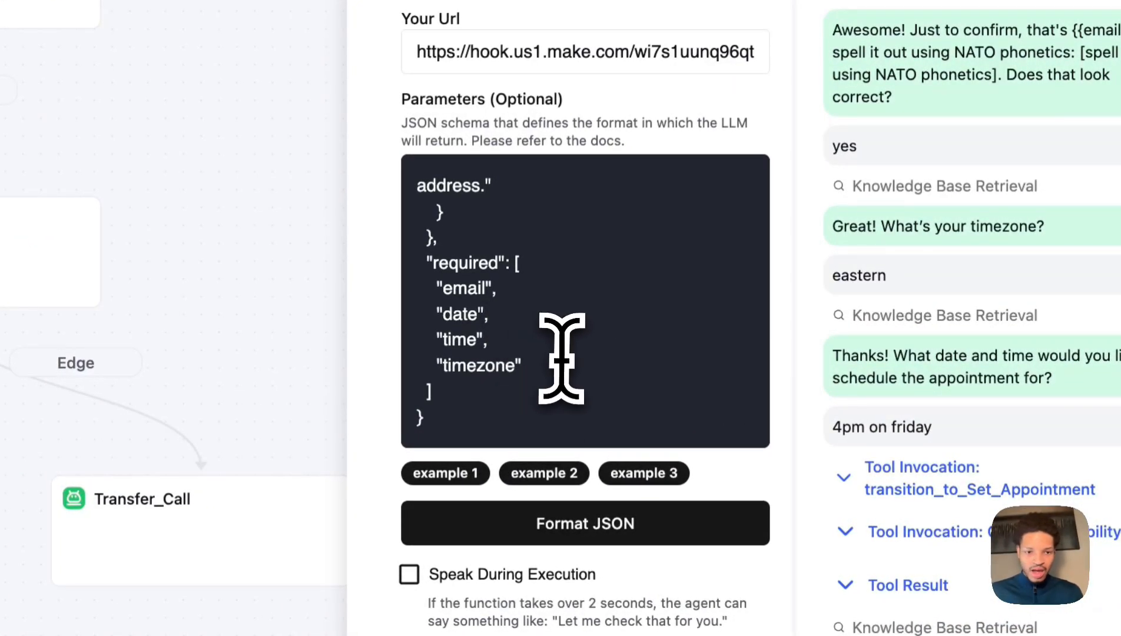
{"action": "key", "text": "Return"}
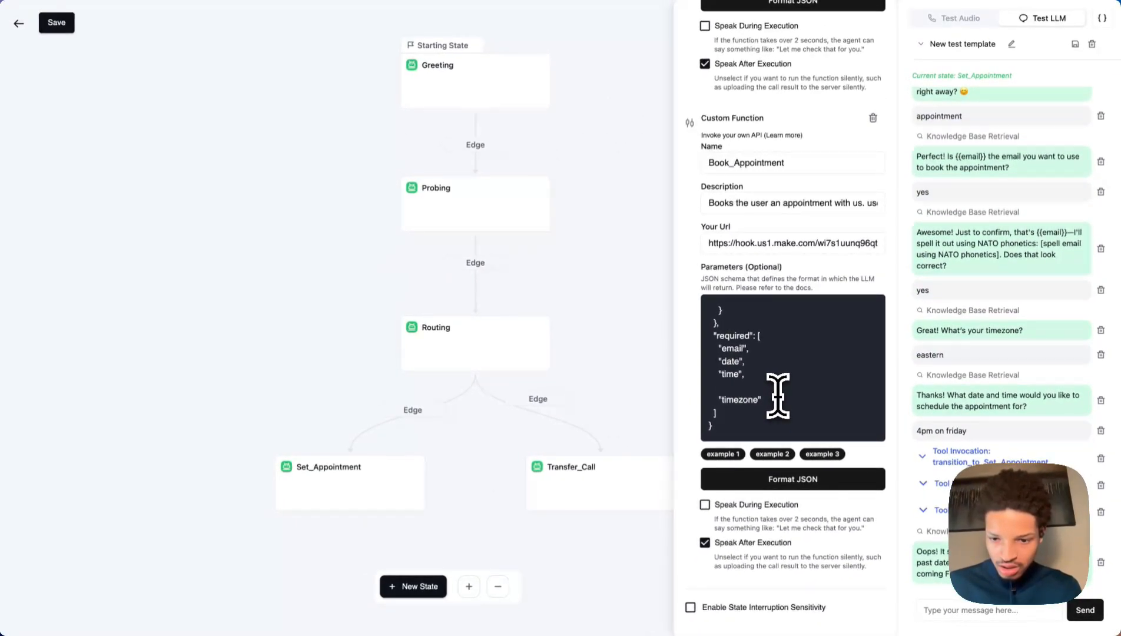
{"action": "type", "text": "\"first_name"}
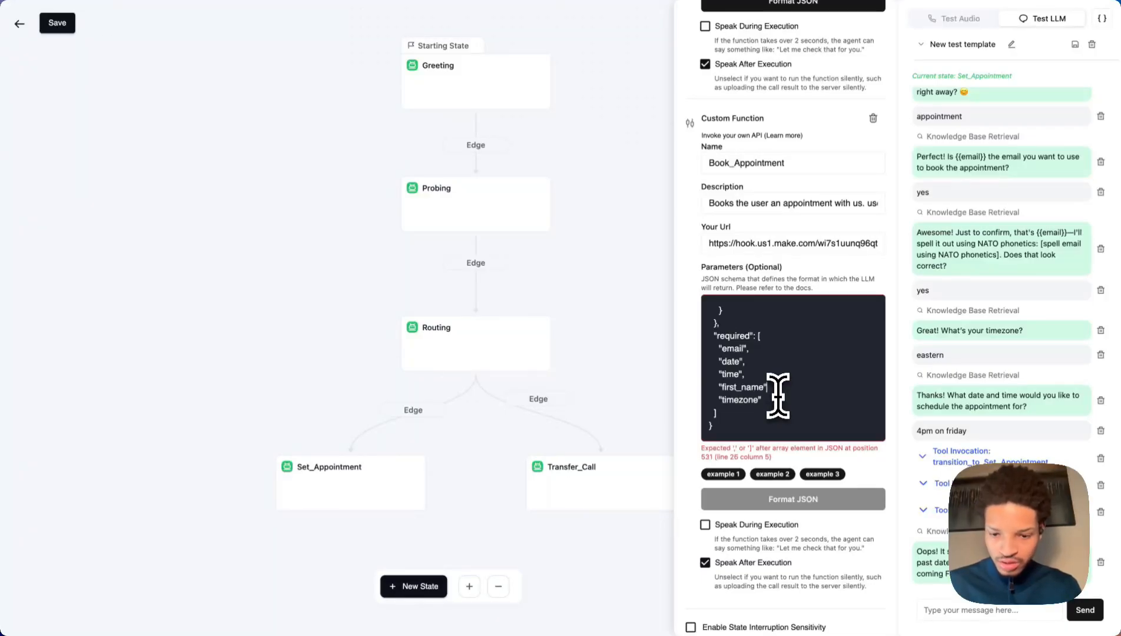
{"action": "type", "text": ","}
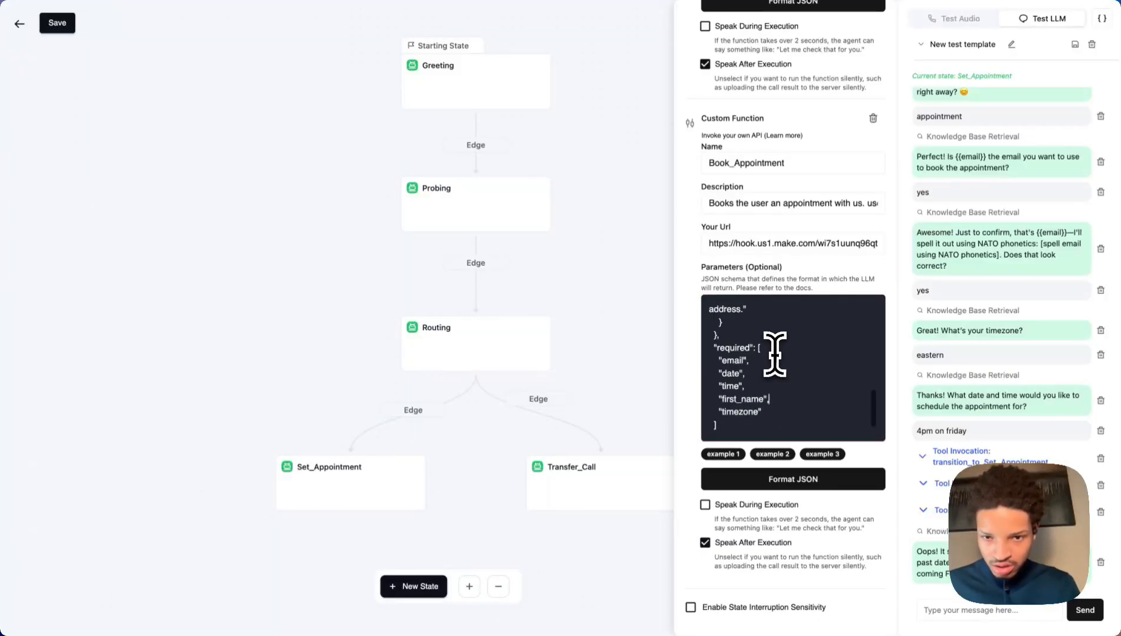
{"action": "scroll", "coordinate": [775, 353], "scroll_direction": "up", "scroll_amount": 3}
{"action": "scroll", "coordinate": [775, 353], "scroll_direction": "down", "scroll_amount": 1}
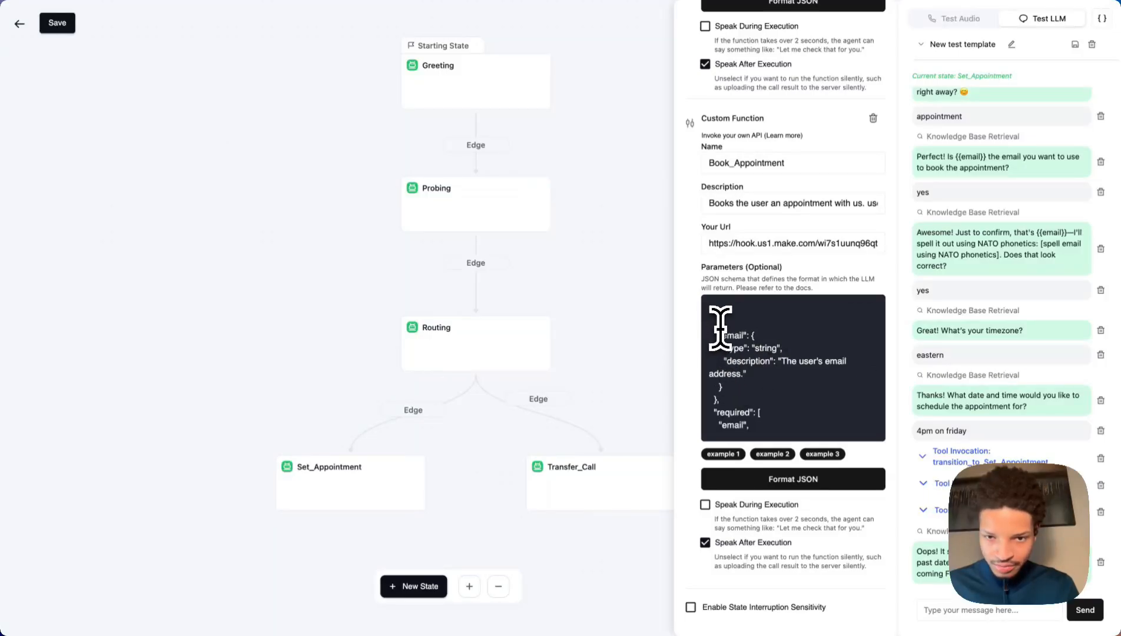
Duplicate the email property block in the Parameters JSON.
{"action": "left_click_drag", "start_coordinate": [730, 390], "coordinate": [714, 337]}
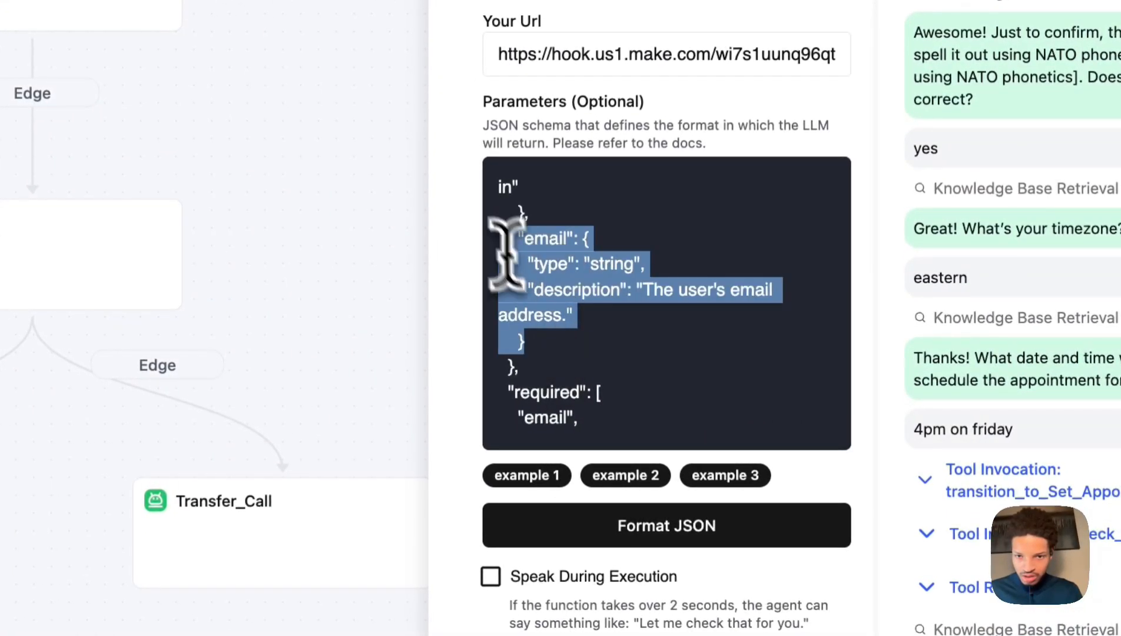
{"action": "left_click_drag", "start_coordinate": [507, 254], "coordinate": [492, 243]}
{"action": "key", "text": "super+c"}
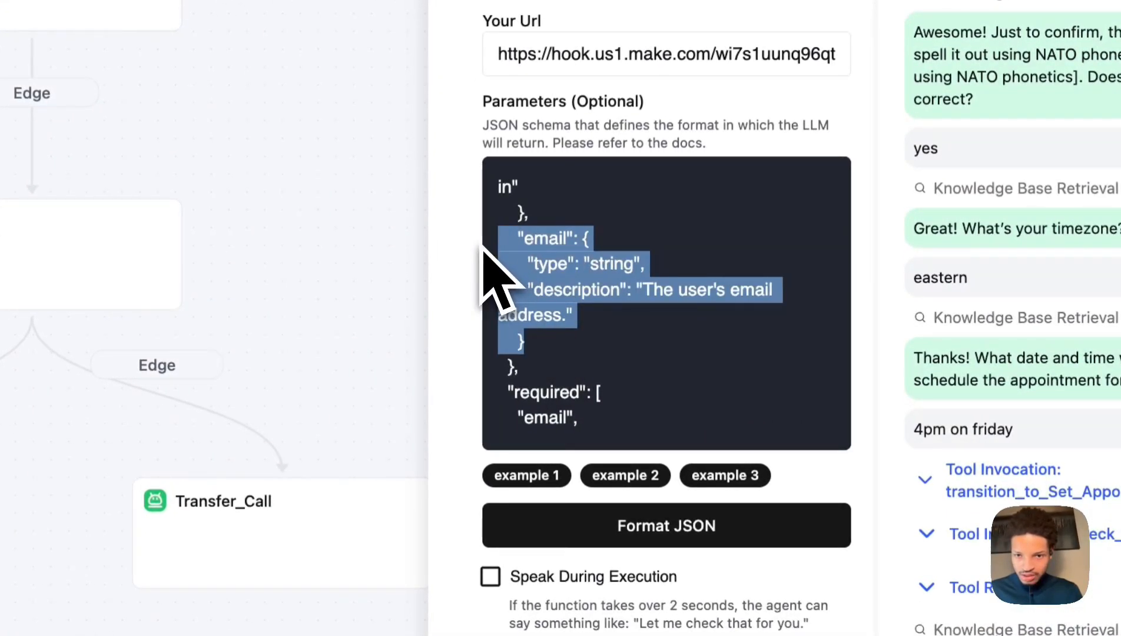
{"action": "left_click", "coordinate": [589, 349]}
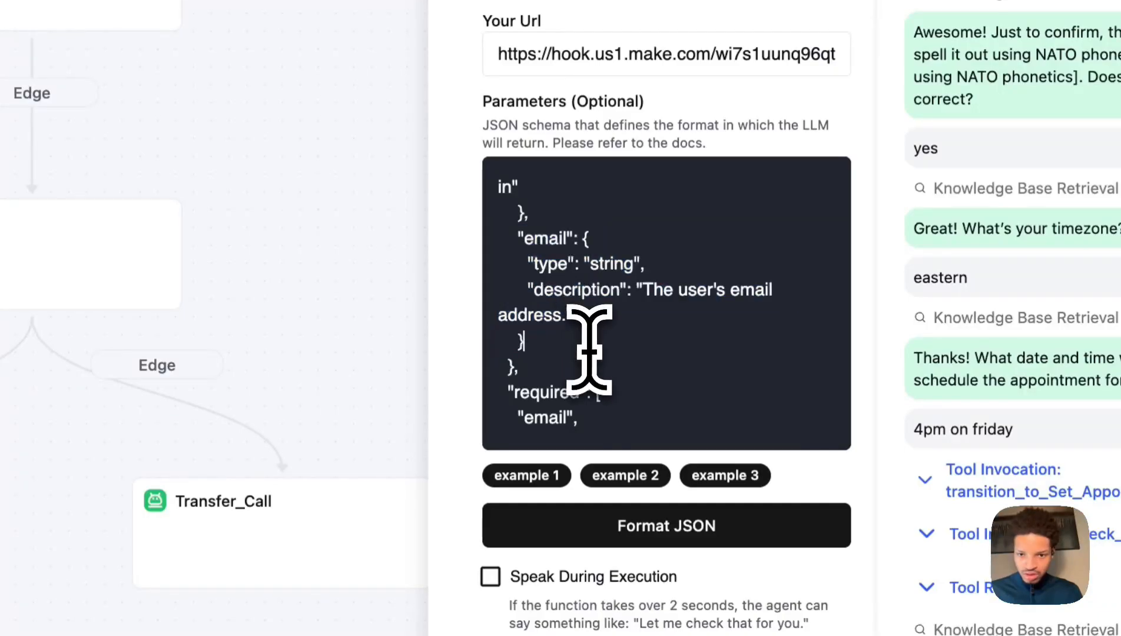
{"action": "key", "text": "Return"}
{"action": "key", "text": "super+v"}
{"action": "scroll", "coordinate": [615, 259], "scroll_direction": "up", "scroll_amount": 5}
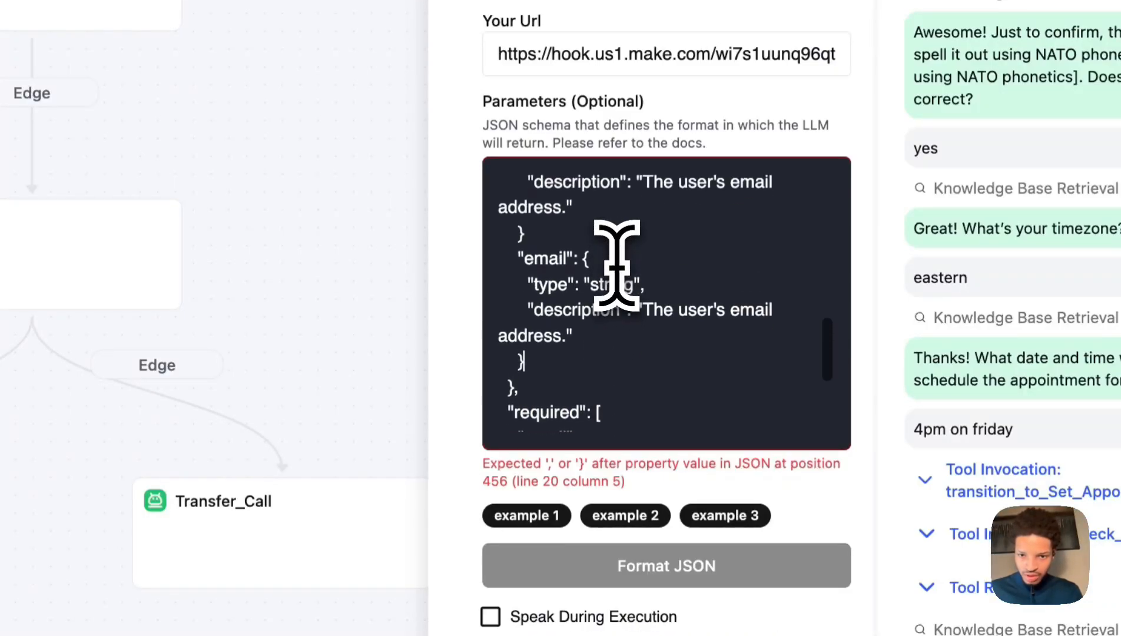
{"action": "left_click", "coordinate": [541, 248]}
{"action": "type", "text": ","}
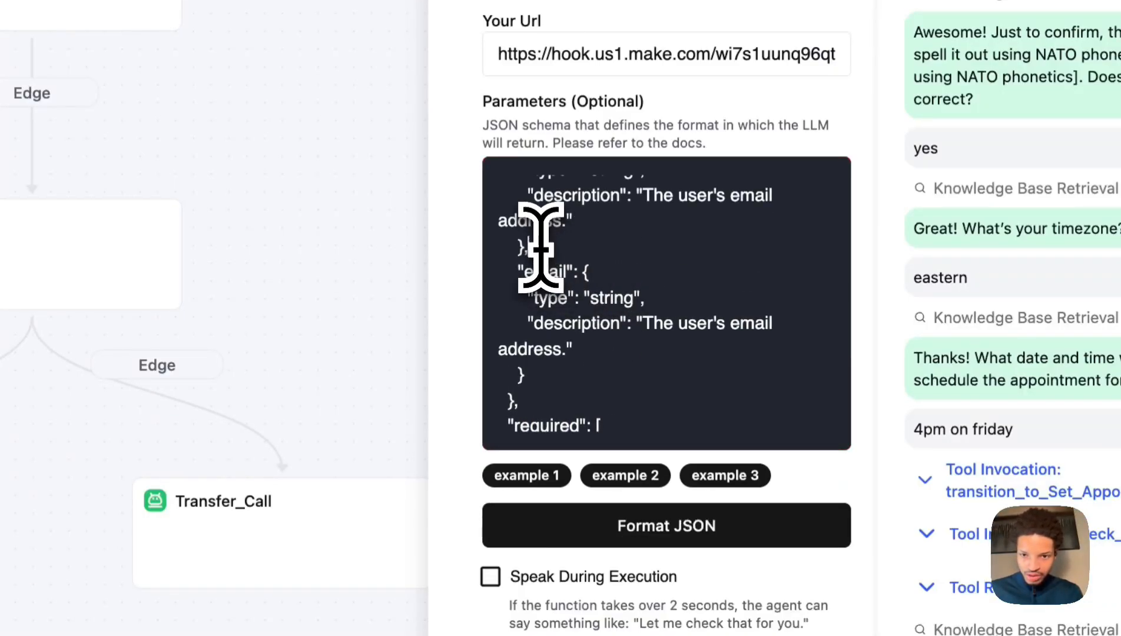
Rename the copied property to first_name, described as "The user's first name".
{"action": "left_click", "coordinate": [568, 272]}
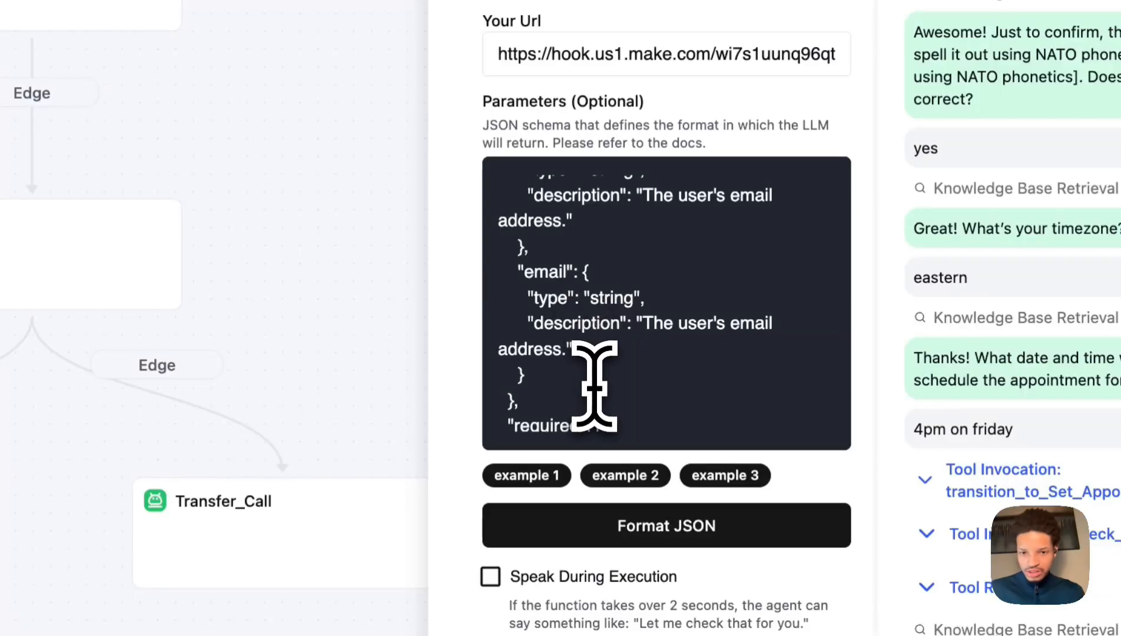
{"action": "type", "text": "first_name"}
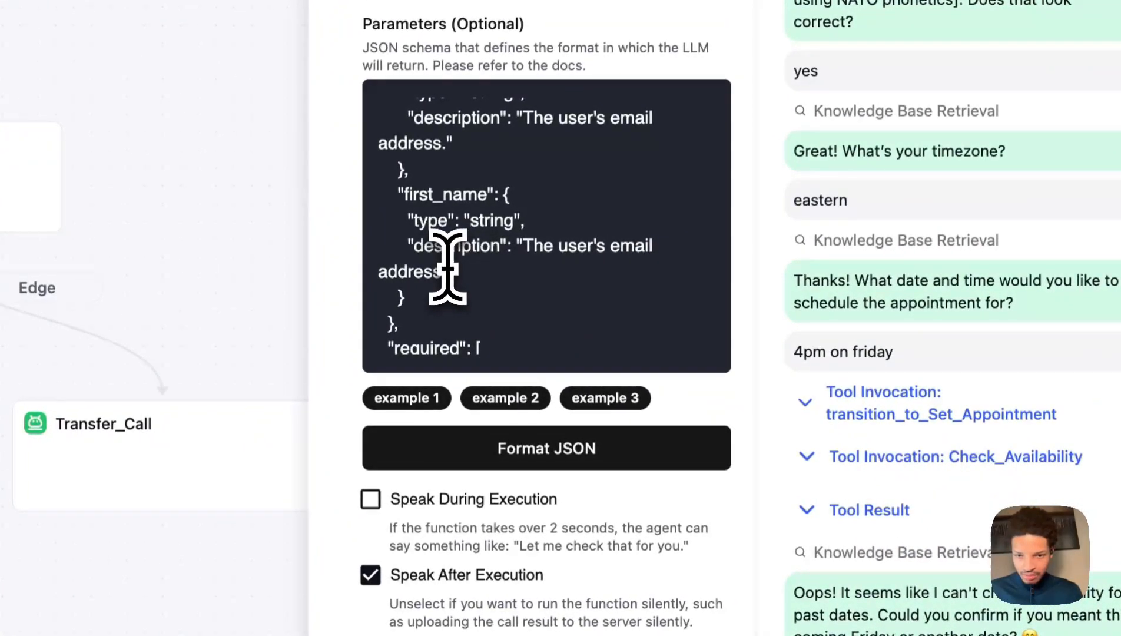
{"action": "left_click", "coordinate": [448, 268]}
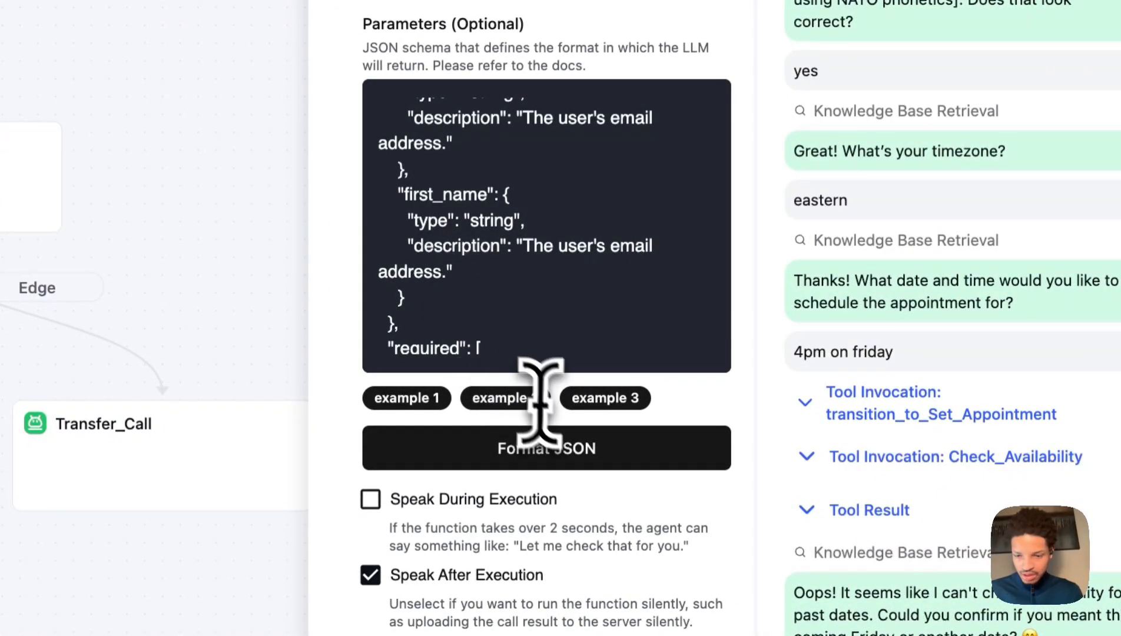
{"action": "key", "text": "BackSpace"}
{"action": "key", "text": "BackSpace"}
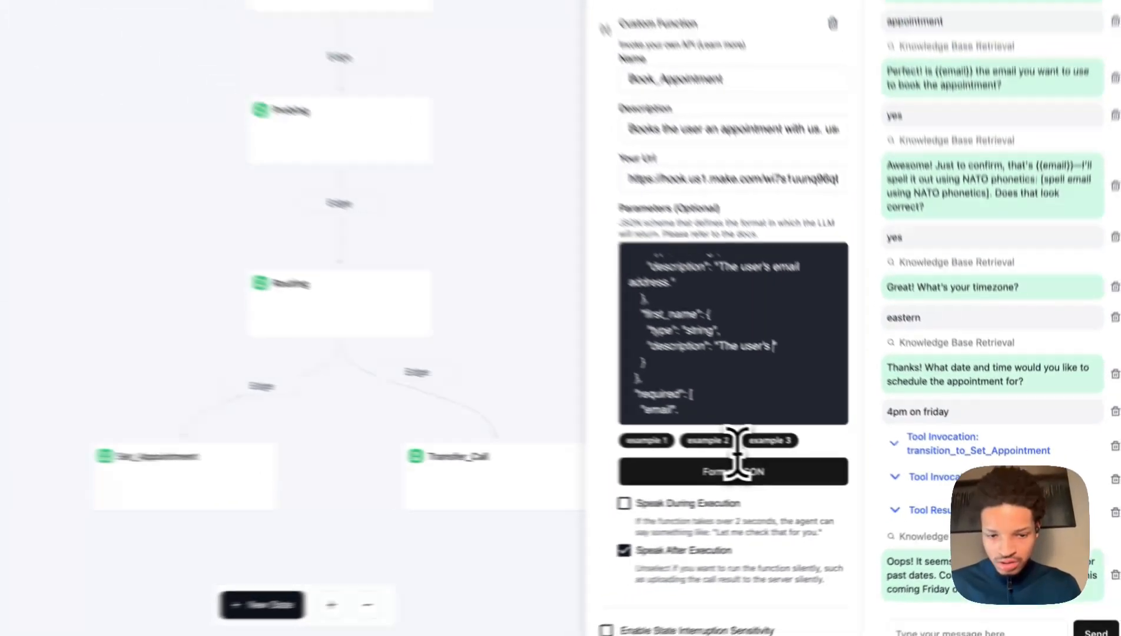
{"action": "key", "text": "BackSpace"}
{"action": "key", "text": "BackSpace"}
{"action": "type", "text": "first nam"}
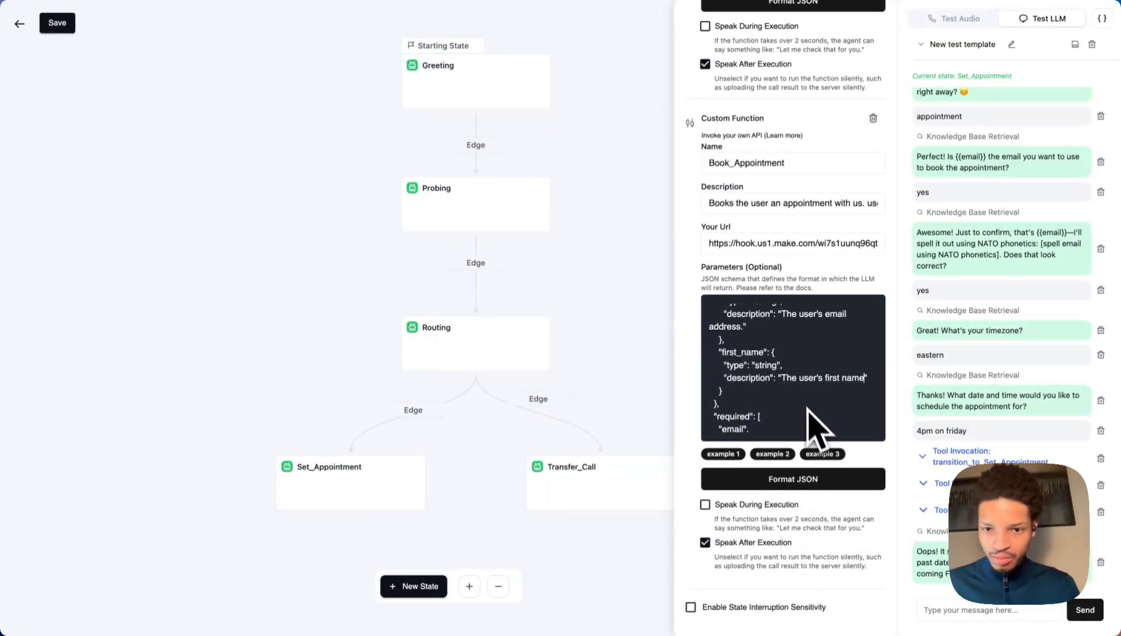
{"action": "scroll", "coordinate": [813, 395], "scroll_direction": "up", "scroll_amount": 2}
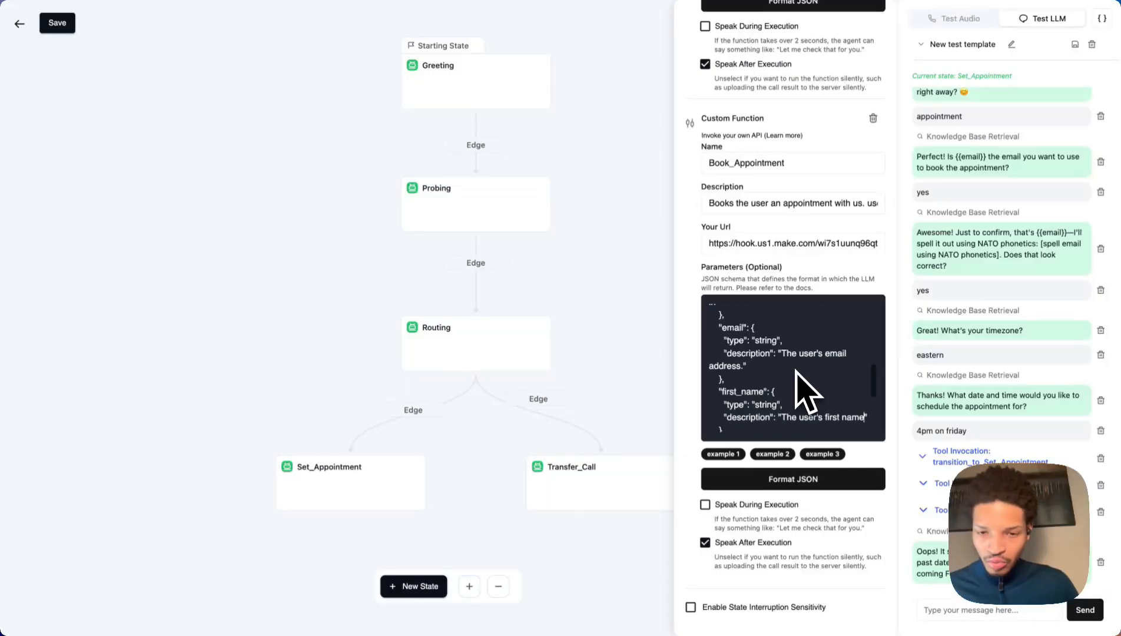
{"action": "scroll", "coordinate": [807, 391], "scroll_direction": "down", "scroll_amount": 3}
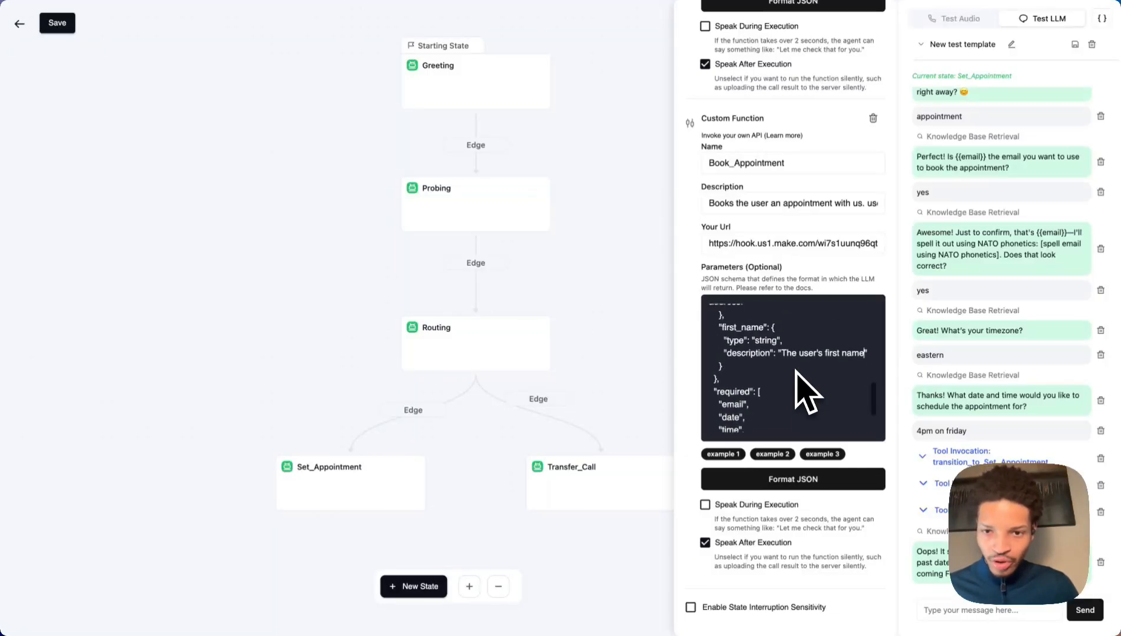
{"action": "scroll", "coordinate": [806, 393], "scroll_direction": "down", "scroll_amount": 2}
{"action": "scroll", "coordinate": [806, 393], "scroll_direction": "up", "scroll_amount": 3}
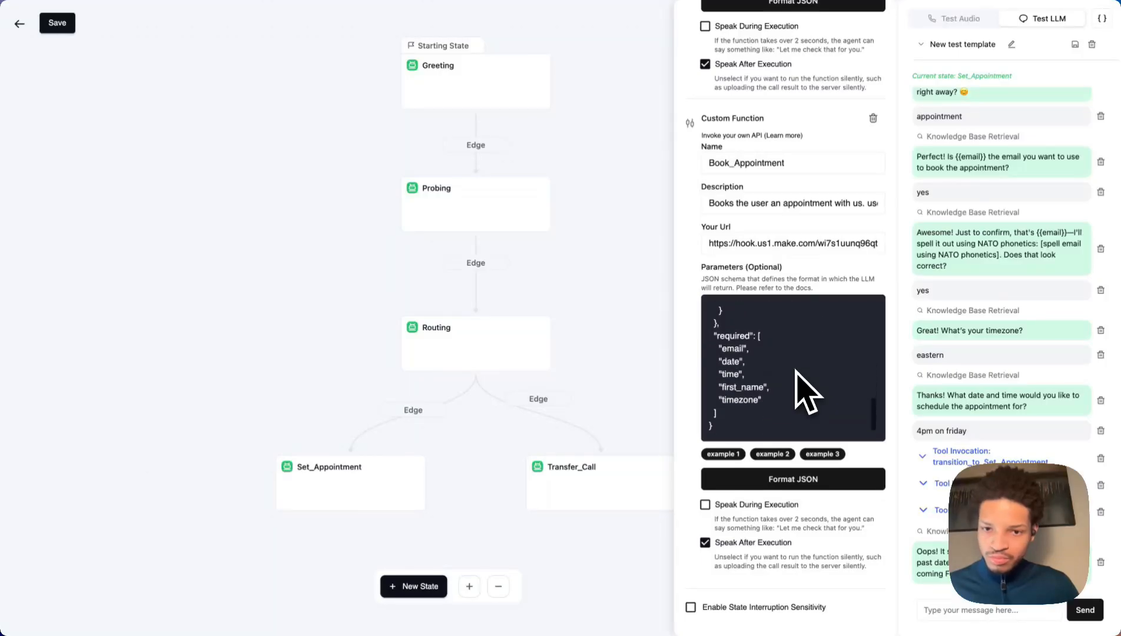
{"action": "scroll", "coordinate": [808, 392], "scroll_direction": "up", "scroll_amount": 3}
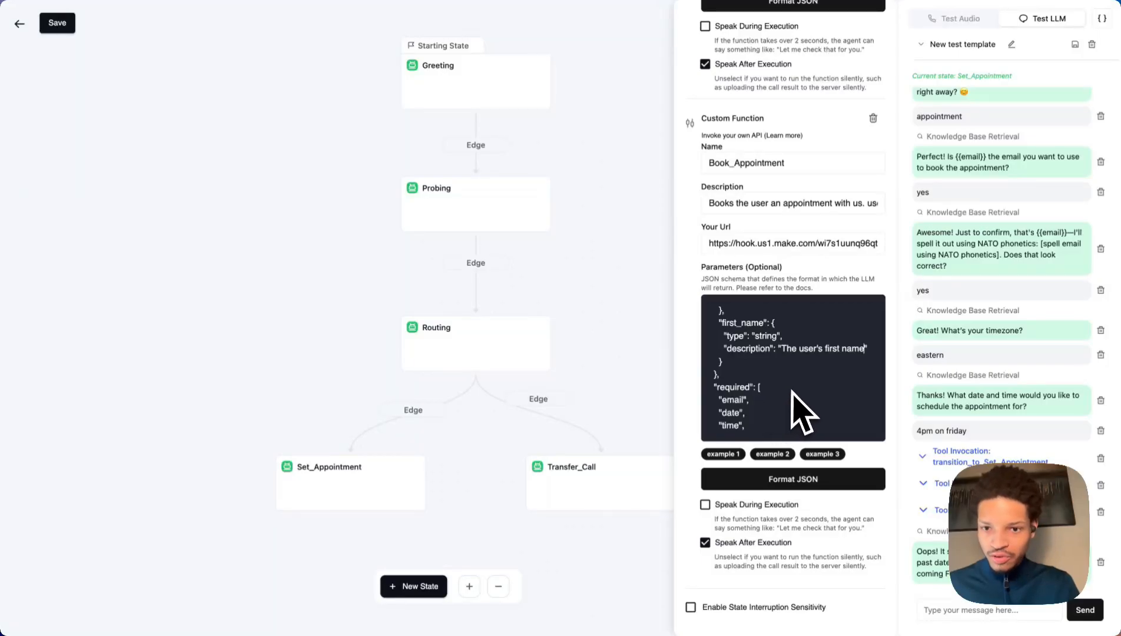
{"action": "scroll", "coordinate": [872, 413], "scroll_direction": "down", "scroll_amount": 2}
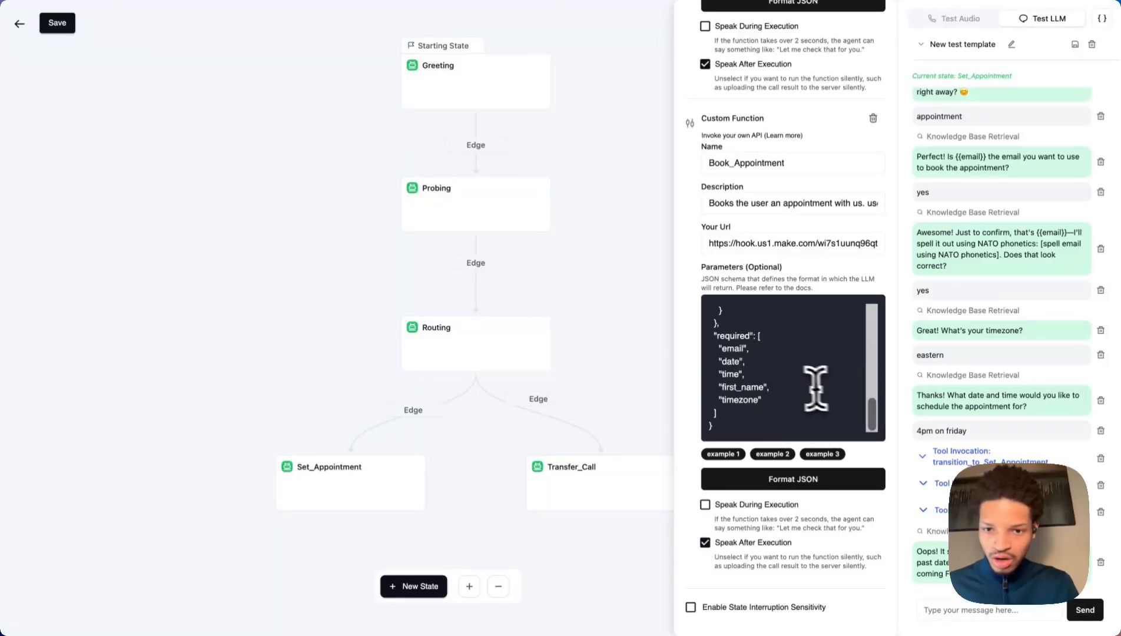
{"action": "scroll", "coordinate": [794, 383], "scroll_direction": "up", "scroll_amount": 1}
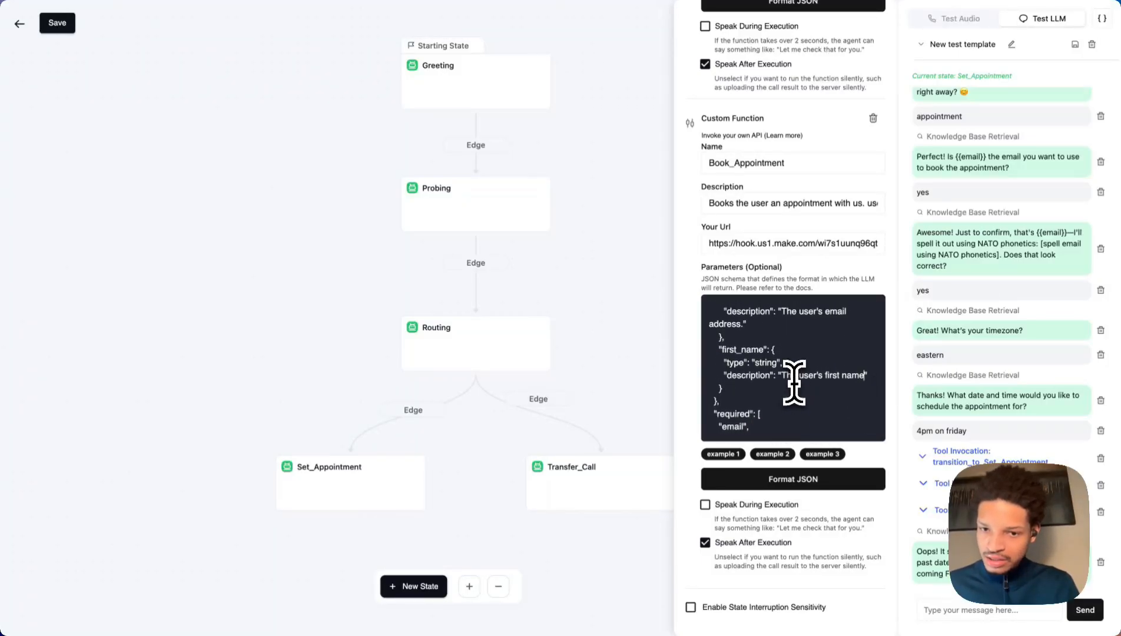
{"action": "scroll", "coordinate": [794, 383], "scroll_direction": "up", "scroll_amount": 1}
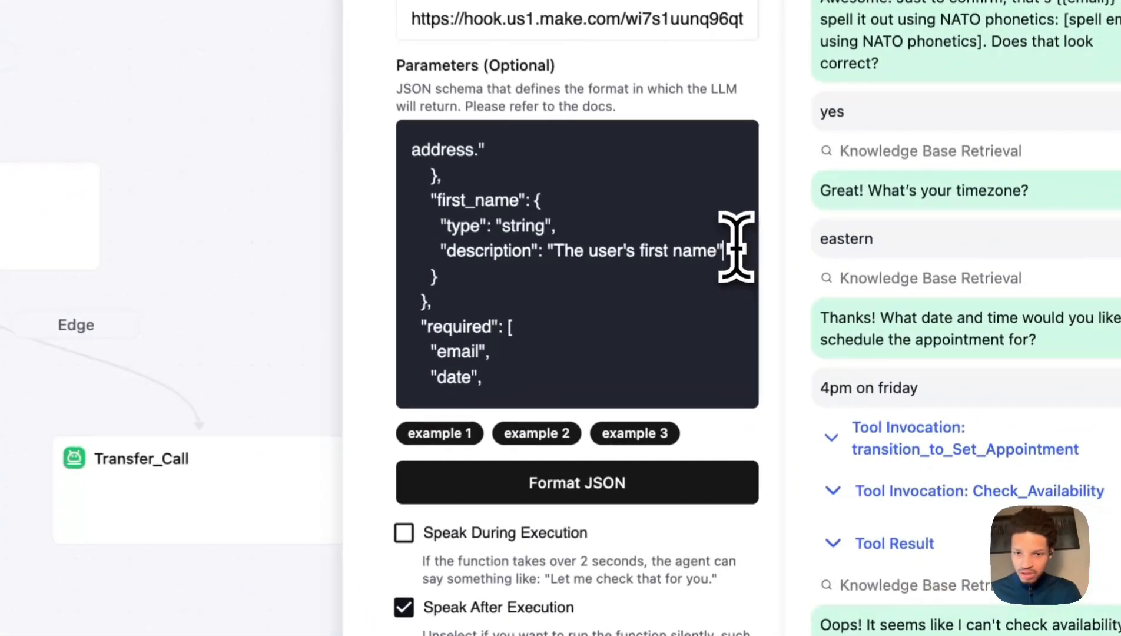
Add "description" to the required array after "timezone".
{"action": "left_click_drag", "start_coordinate": [867, 360], "coordinate": [704, 318]}
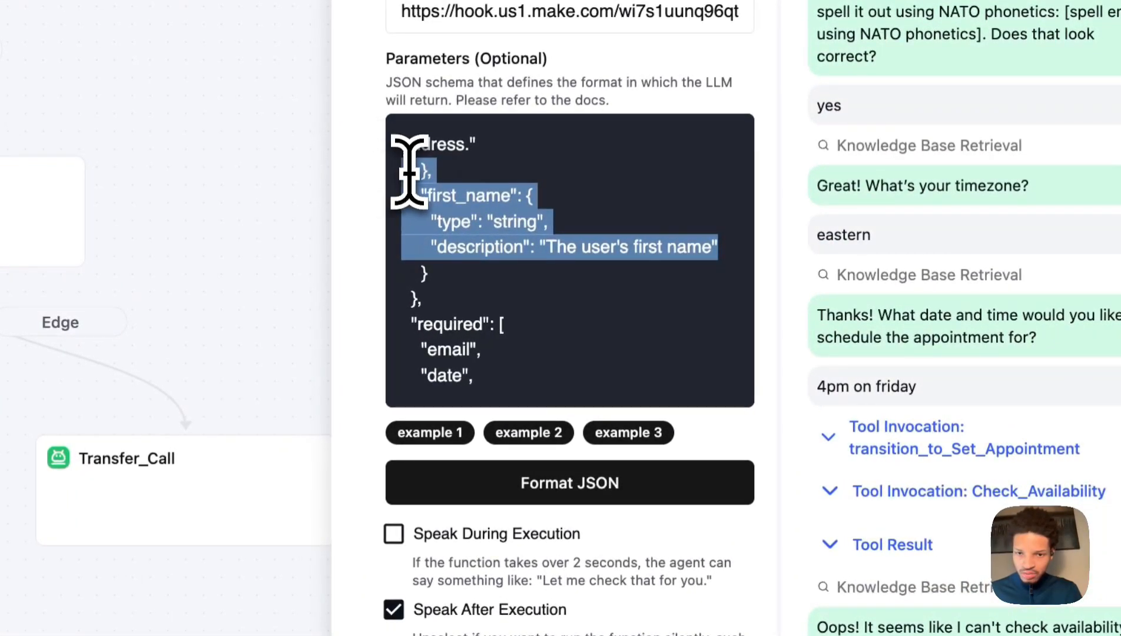
{"action": "left_click", "coordinate": [410, 170]}
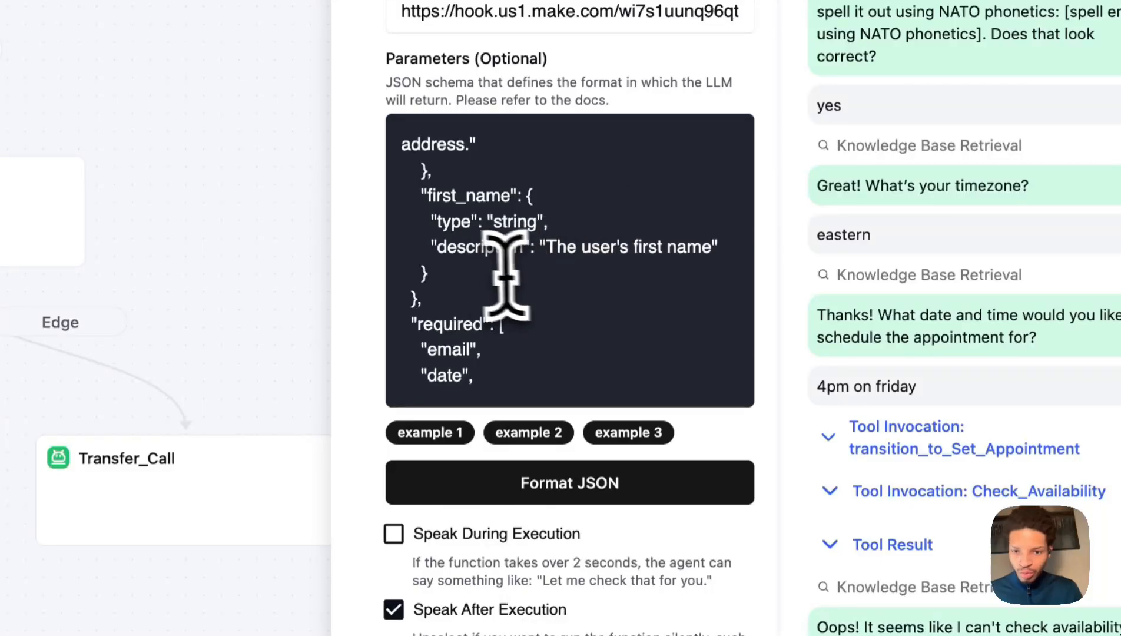
{"action": "scroll", "coordinate": [507, 277], "scroll_direction": "down", "scroll_amount": 3}
{"action": "left_click", "coordinate": [506, 324]}
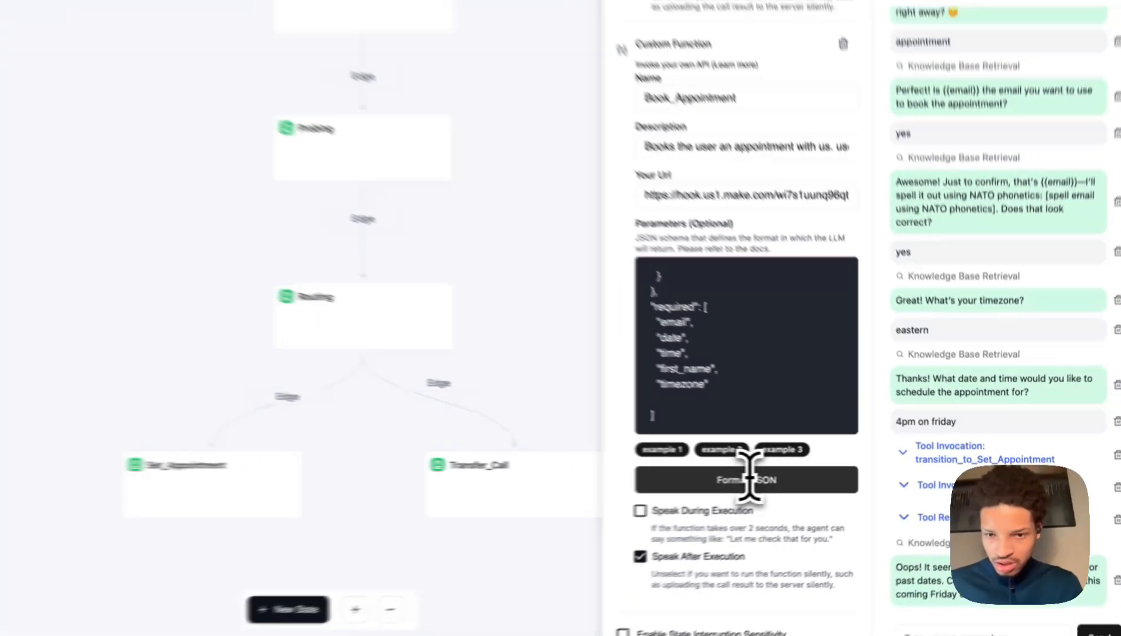
{"action": "type", "text": "\"description"}
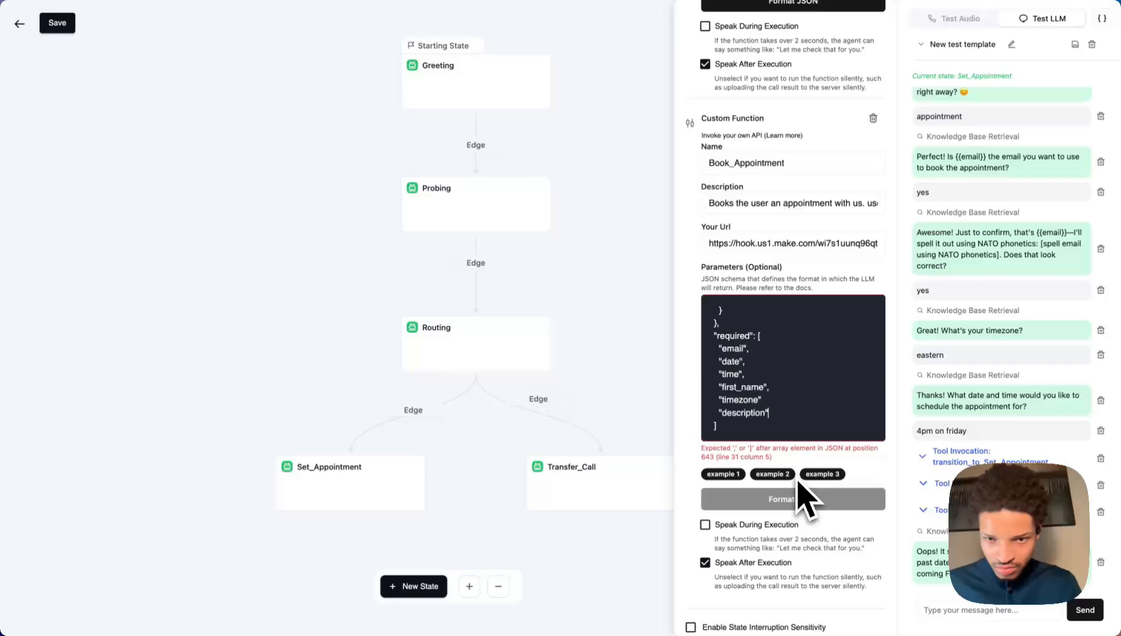
{"action": "left_click", "coordinate": [760, 400]}
{"action": "type", "text": ","}
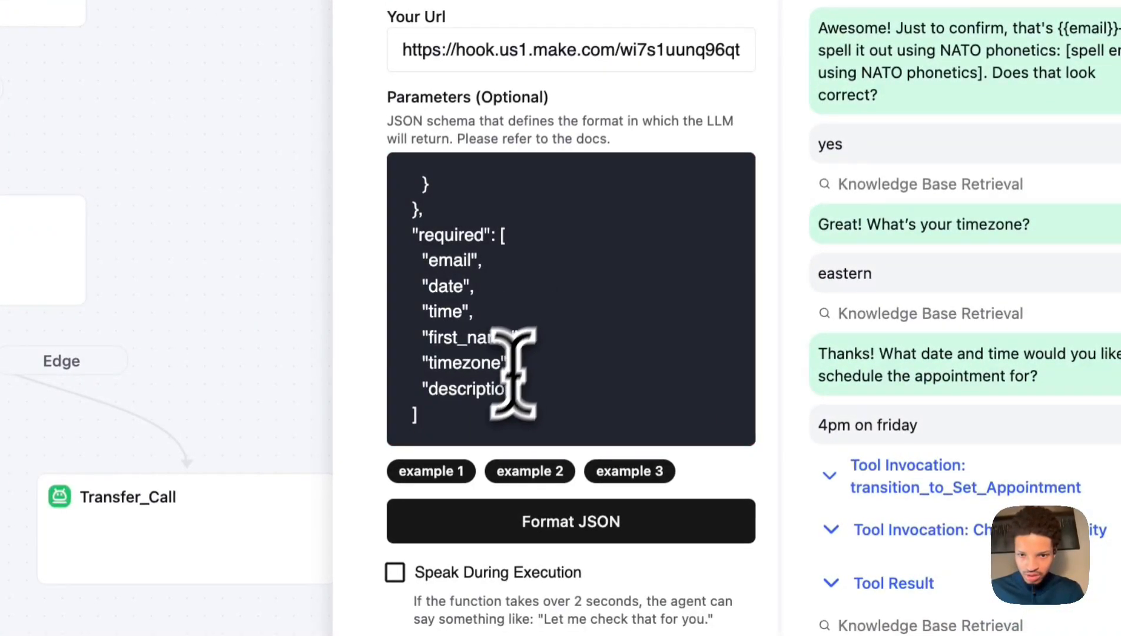
Check the new required entry and select the whole first_name property block.
{"action": "left_click_drag", "start_coordinate": [522, 388], "coordinate": [421, 387]}
{"action": "scroll", "coordinate": [576, 220], "scroll_direction": "up", "scroll_amount": 3}
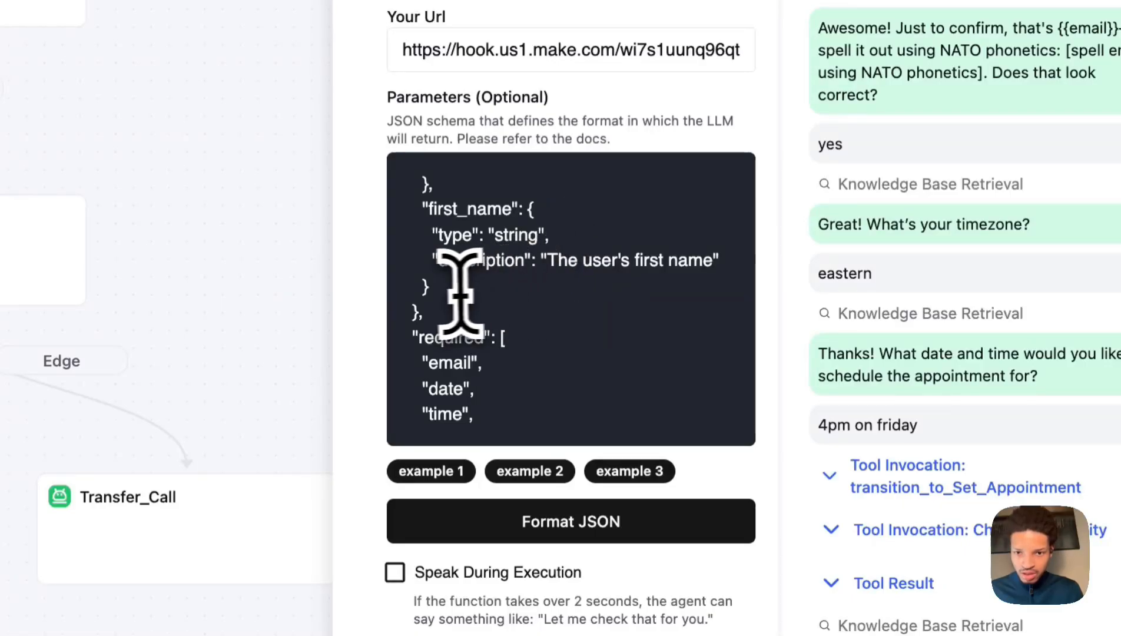
{"action": "left_click_drag", "start_coordinate": [439, 259], "coordinate": [526, 262]}
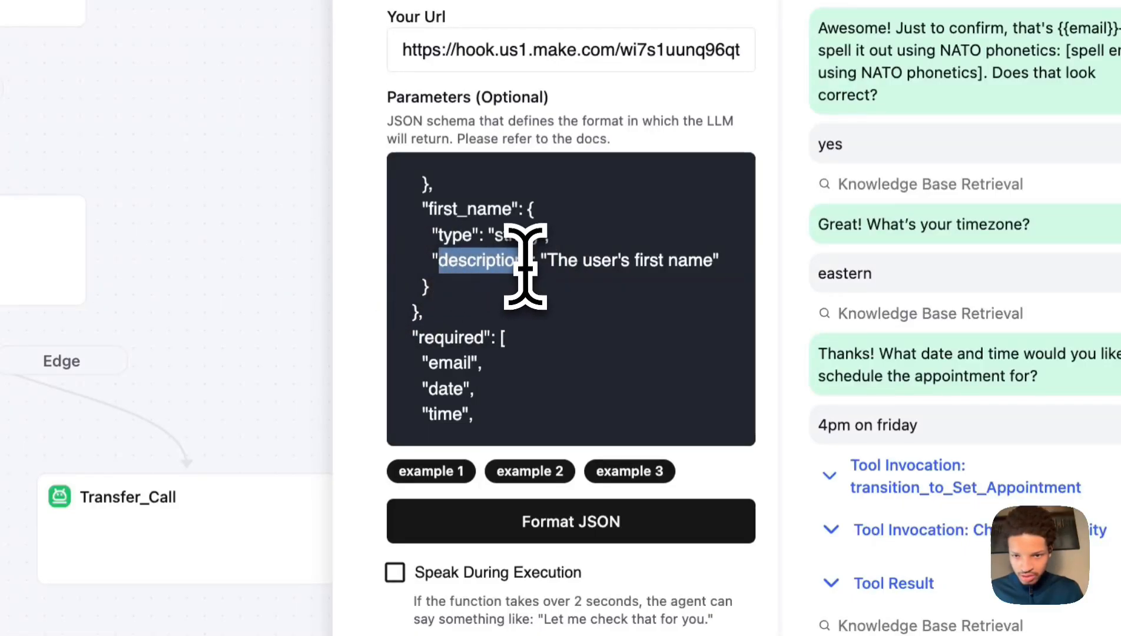
{"action": "scroll", "coordinate": [567, 330], "scroll_direction": "down", "scroll_amount": 3}
{"action": "left_click_drag", "start_coordinate": [446, 368], "coordinate": [391, 368]}
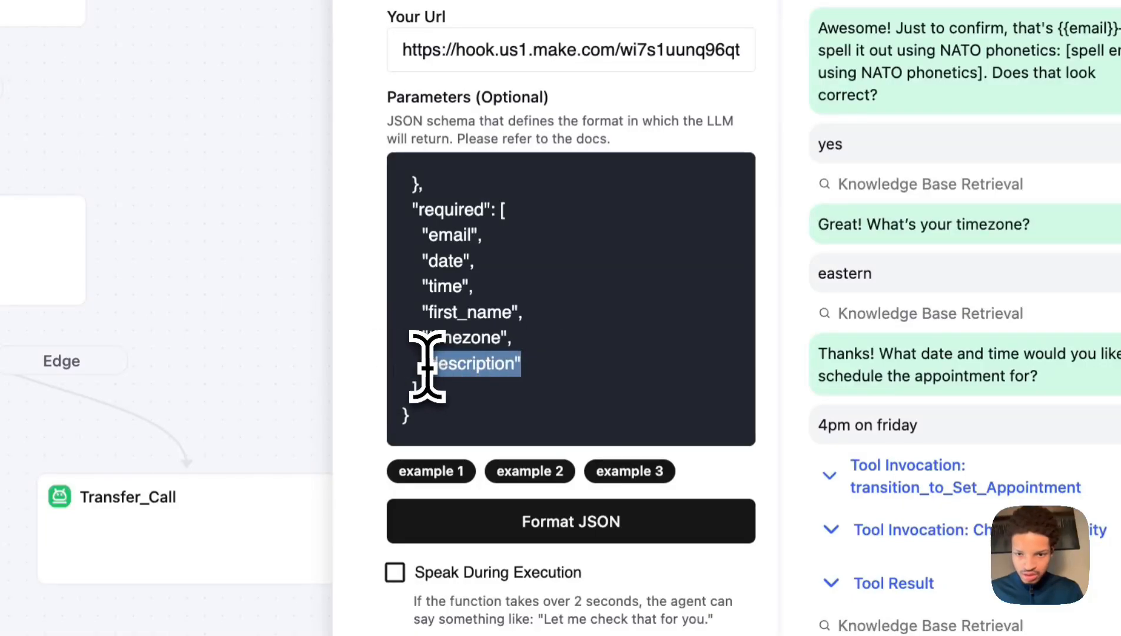
{"action": "scroll", "coordinate": [528, 295], "scroll_direction": "up", "scroll_amount": 3}
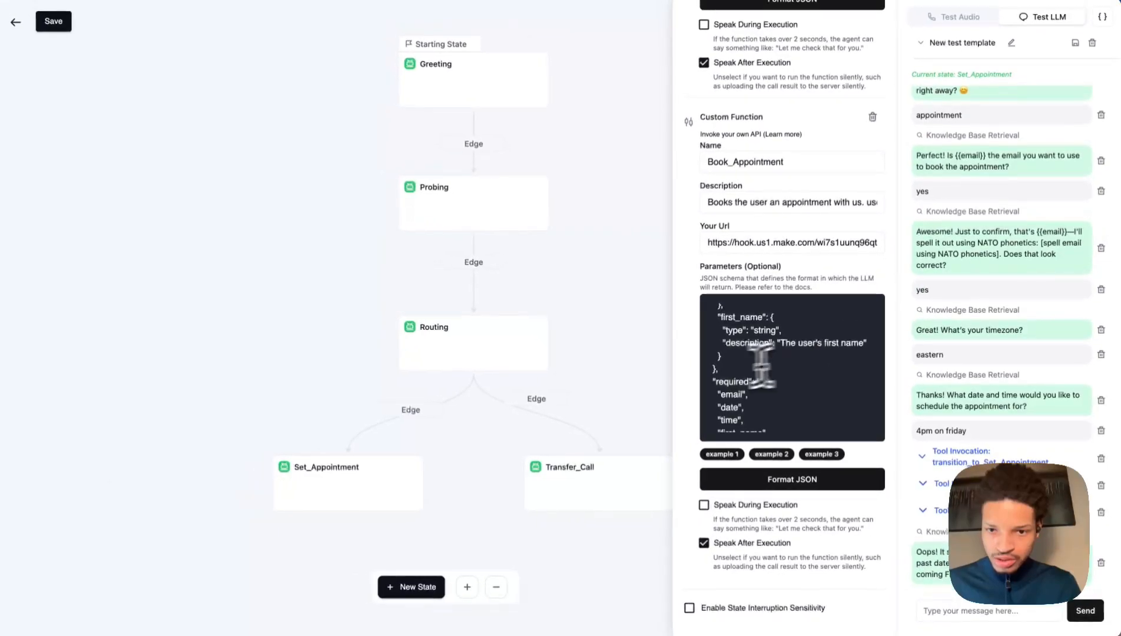
{"action": "scroll", "coordinate": [759, 351], "scroll_direction": "up", "scroll_amount": 1}
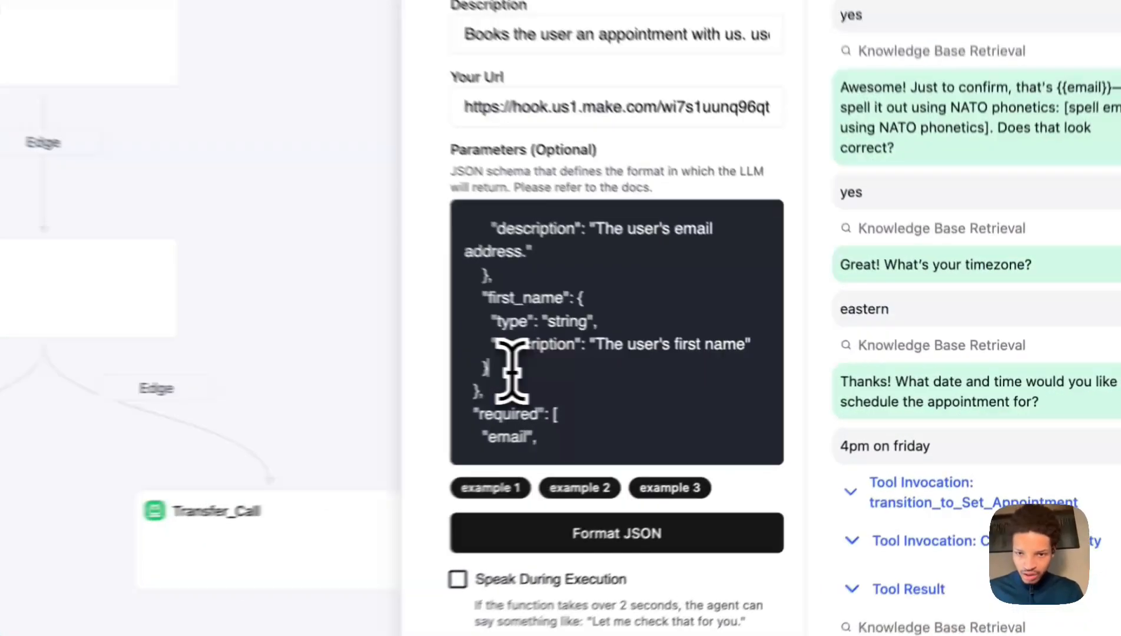
{"action": "left_click_drag", "start_coordinate": [737, 384], "coordinate": [710, 339]}
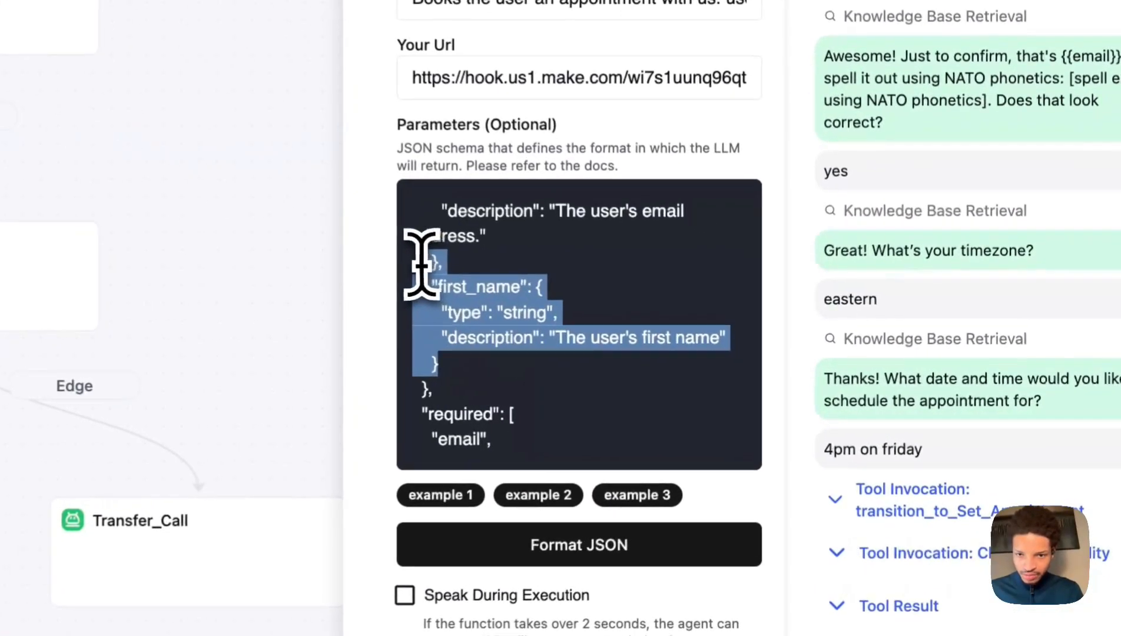
{"action": "left_click_drag", "start_coordinate": [401, 262], "coordinate": [380, 294]}
{"action": "key", "text": "ctrl+c"}
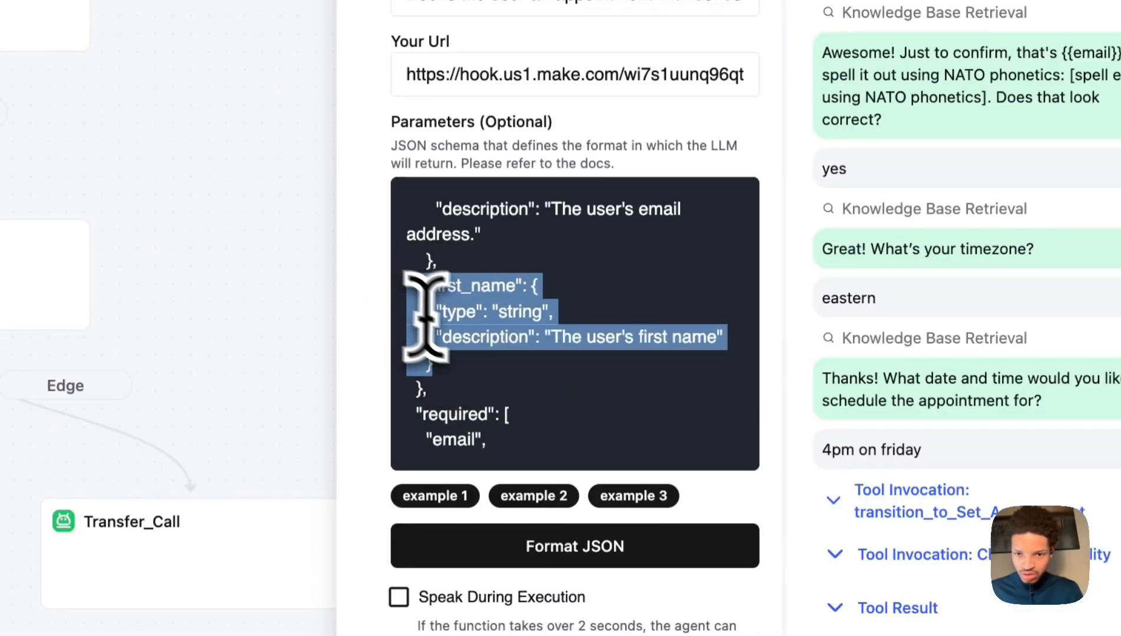
Paste a copy of the first_name block and rename its key to description.
{"action": "left_click", "coordinate": [473, 365]}
{"action": "key", "text": "ctrl+v"}
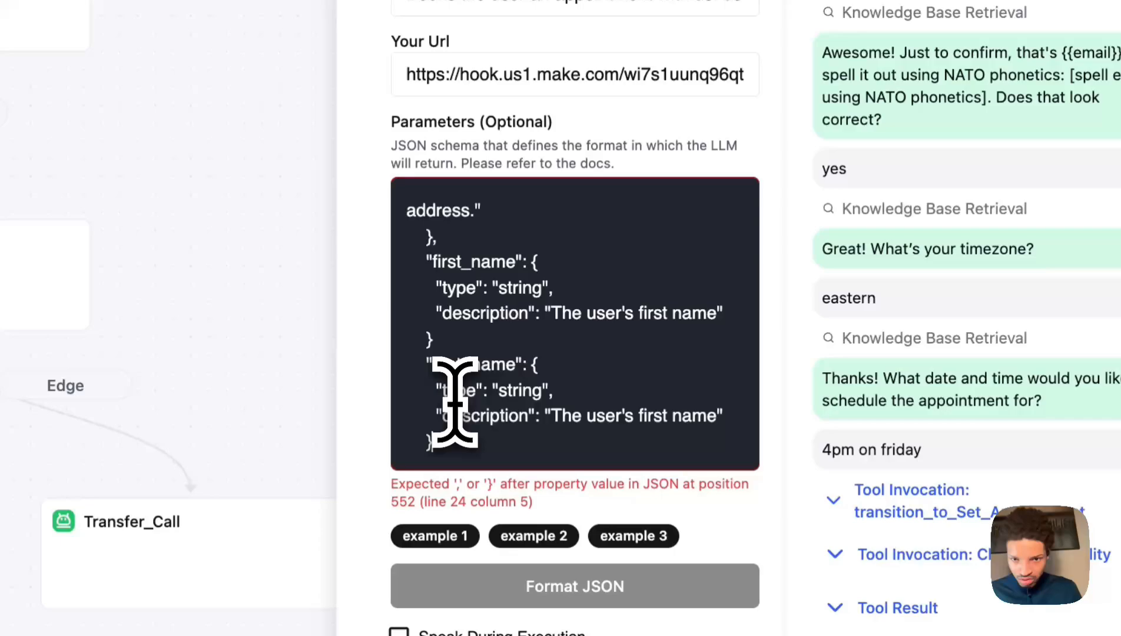
{"action": "left_click", "coordinate": [461, 336]}
{"action": "type", "text": ","}
{"action": "scroll", "coordinate": [510, 330], "scroll_direction": "down", "scroll_amount": 3}
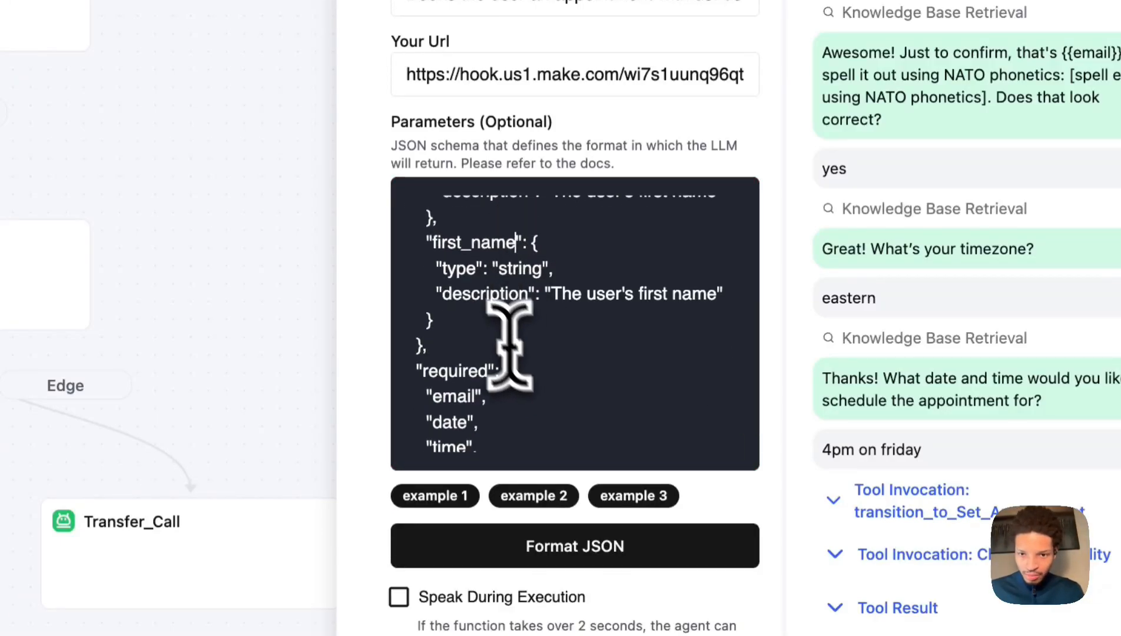
{"action": "left_click_drag", "start_coordinate": [443, 294], "coordinate": [531, 295]}
{"action": "key", "text": "ctrl+c"}
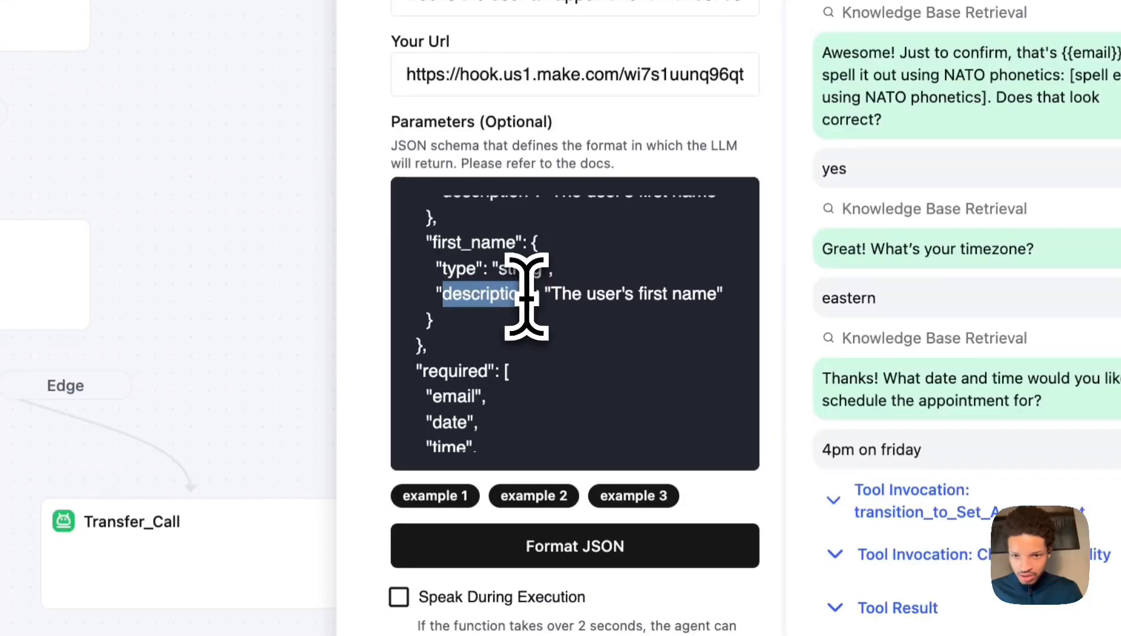
{"action": "left_click_drag", "start_coordinate": [434, 237], "coordinate": [560, 256]}
{"action": "key", "text": "ctrl+v"}
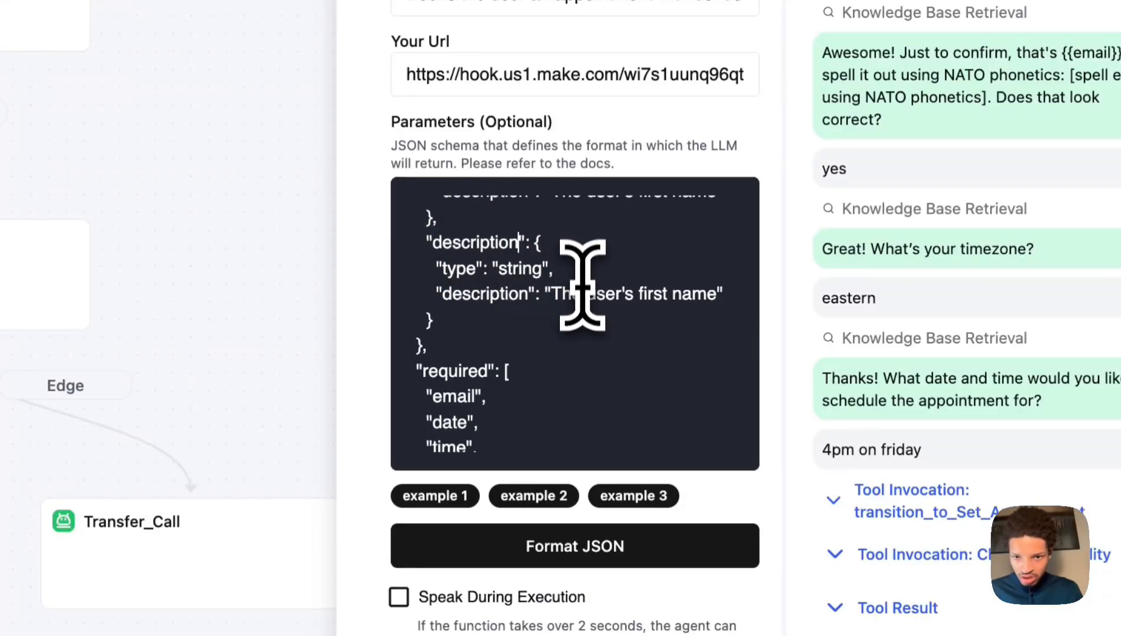
Set the description property's text to "summarize the main points of the call".
{"action": "left_click_drag", "start_coordinate": [550, 291], "coordinate": [729, 326]}
{"action": "key", "text": "BackSpace"}
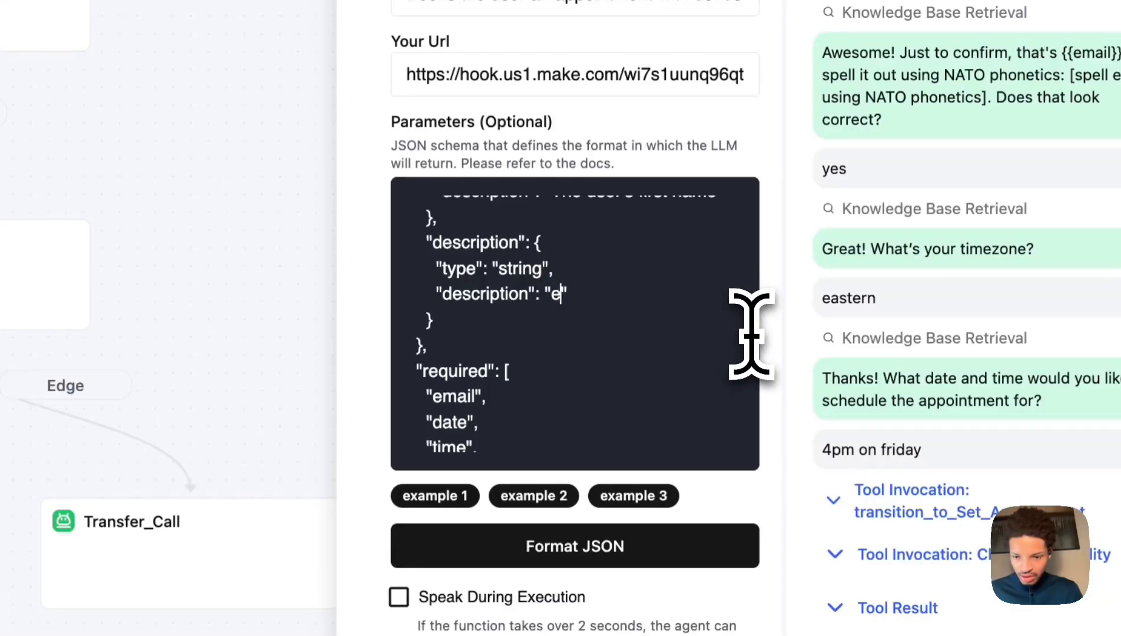
{"action": "type", "text": "sumarize the main points of the call"}
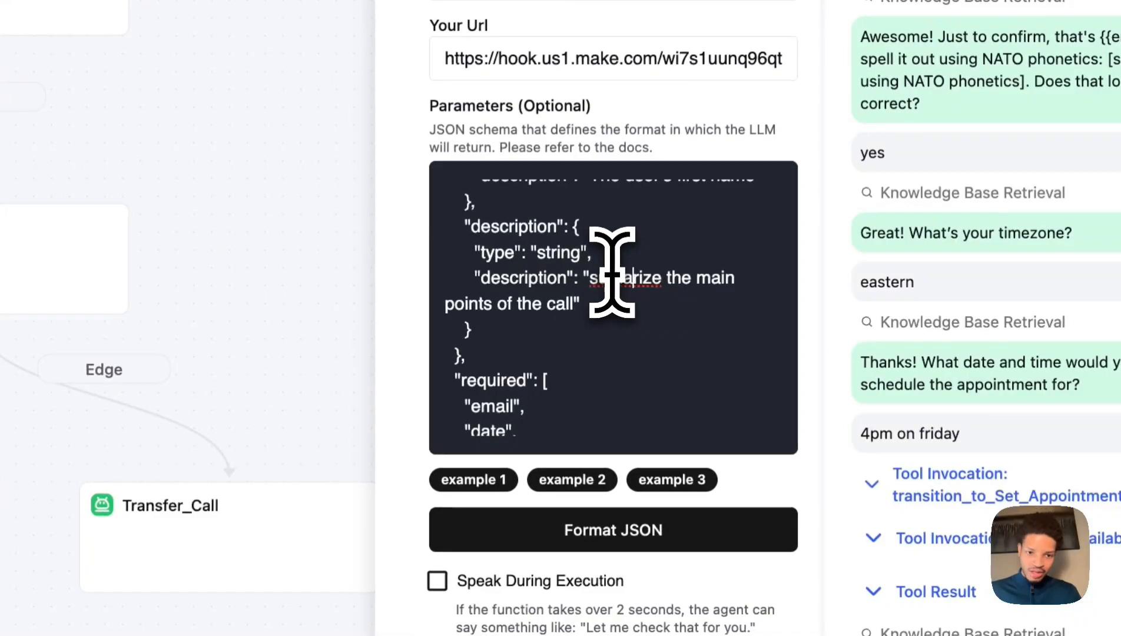
{"action": "right_click", "coordinate": [630, 280]}
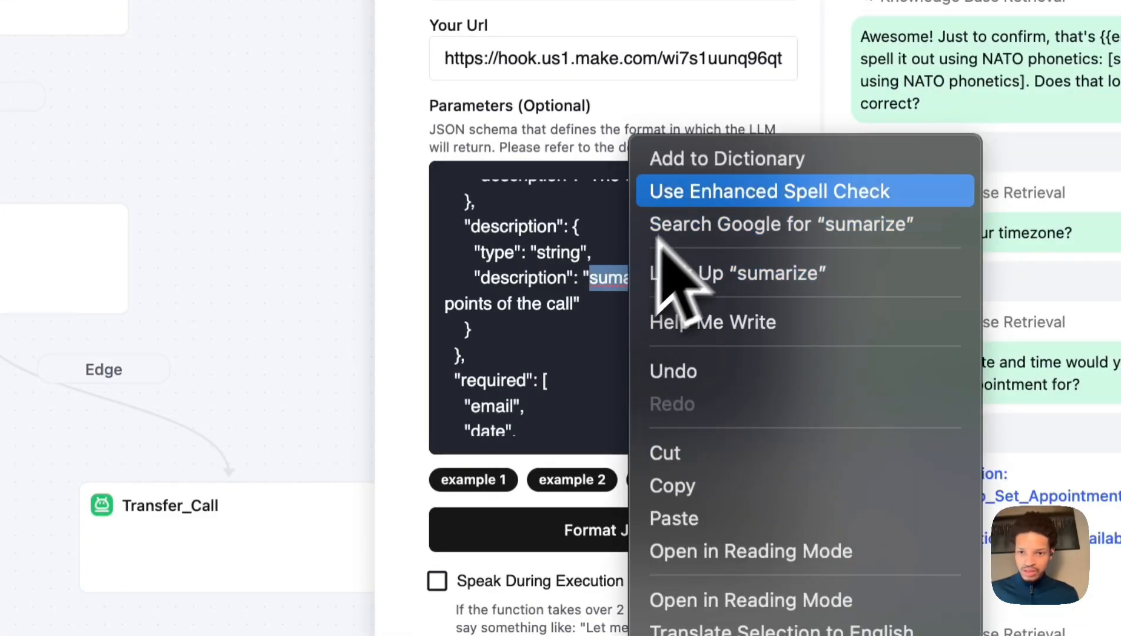
{"action": "key", "text": "Escape"}
{"action": "left_click", "coordinate": [607, 280]}
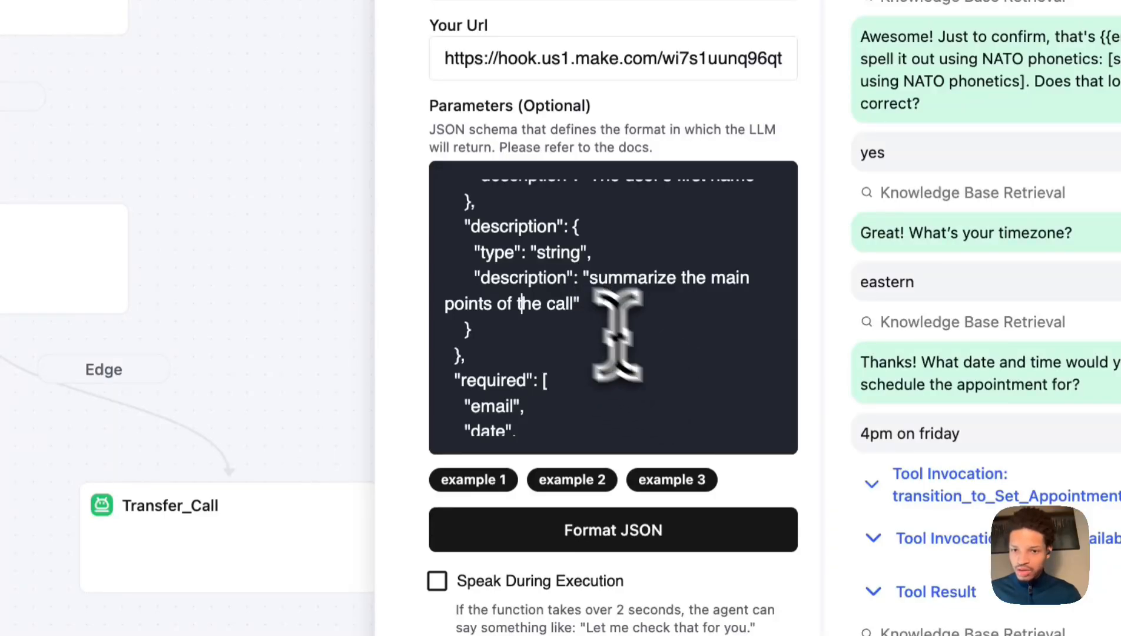
{"action": "scroll", "coordinate": [656, 338], "scroll_direction": "down", "scroll_amount": 5}
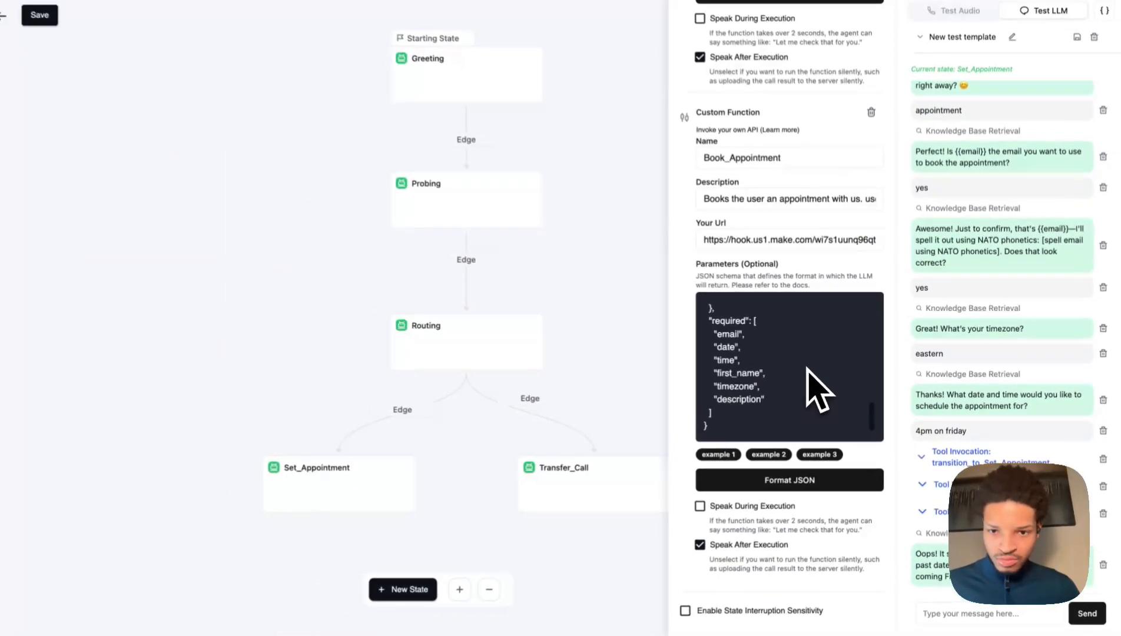
{"action": "scroll", "coordinate": [820, 392], "scroll_direction": "up", "scroll_amount": 5}
{"action": "scroll", "coordinate": [822, 392], "scroll_direction": "down", "scroll_amount": 5}
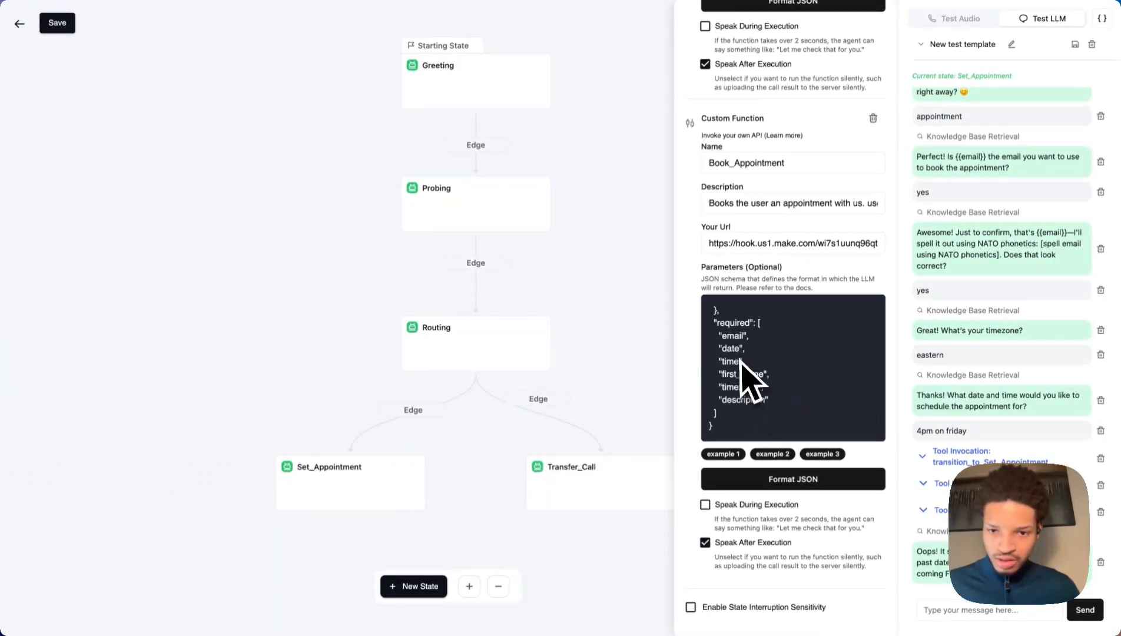
{"action": "scroll", "coordinate": [748, 383], "scroll_direction": "up", "scroll_amount": 3}
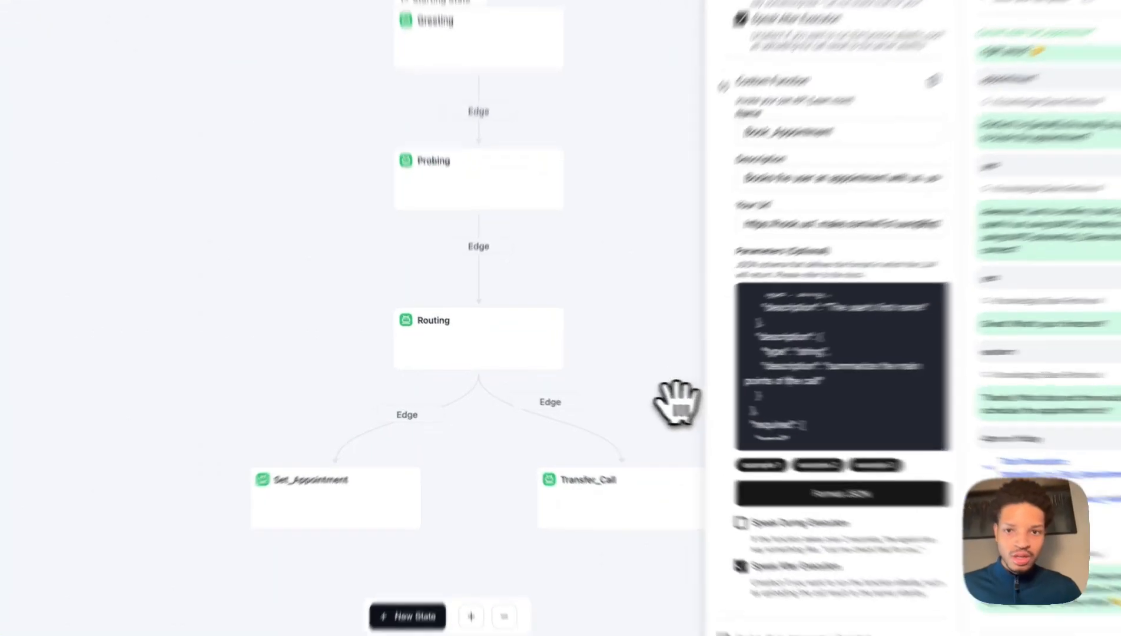
Close the function settings and reopen the Set_Appointment state.
{"action": "left_click", "coordinate": [677, 403]}
{"action": "left_click", "coordinate": [124, 40]}
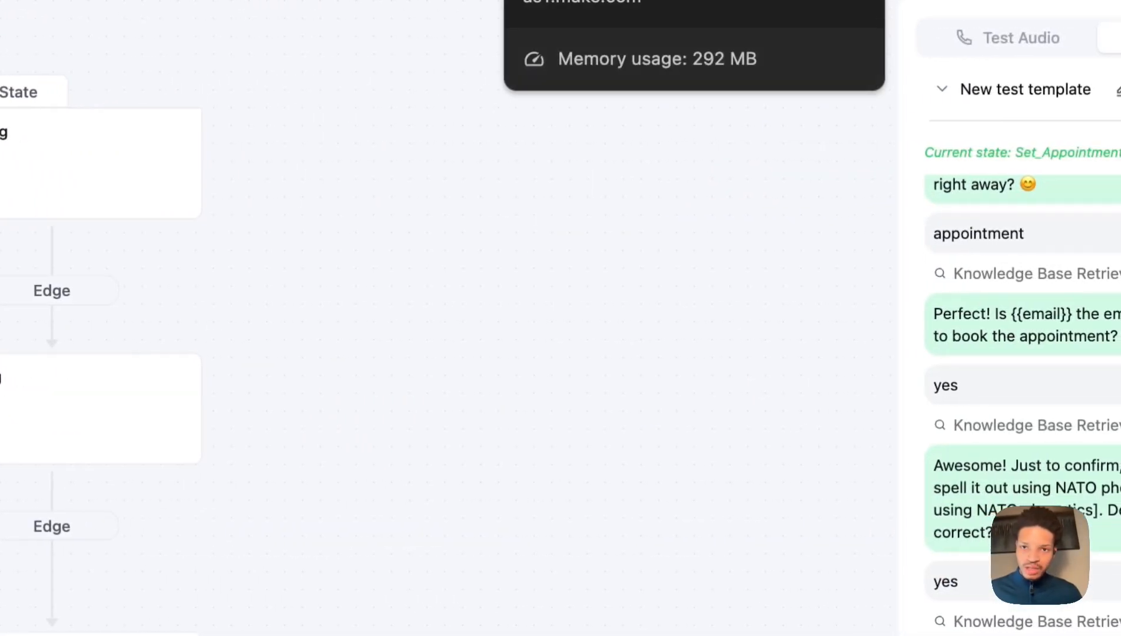
{"action": "left_click", "coordinate": [280, 458]}
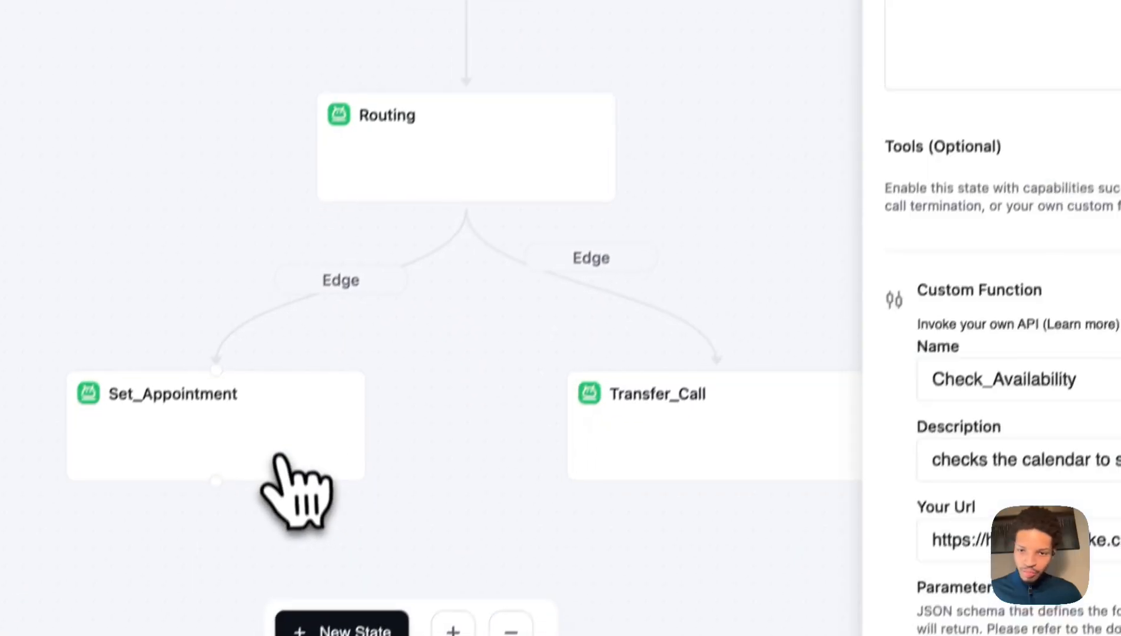
{"action": "scroll", "coordinate": [1028, 354], "scroll_direction": "down", "scroll_amount": 6}
{"action": "scroll", "coordinate": [588, 361], "scroll_direction": "down", "scroll_amount": 10}
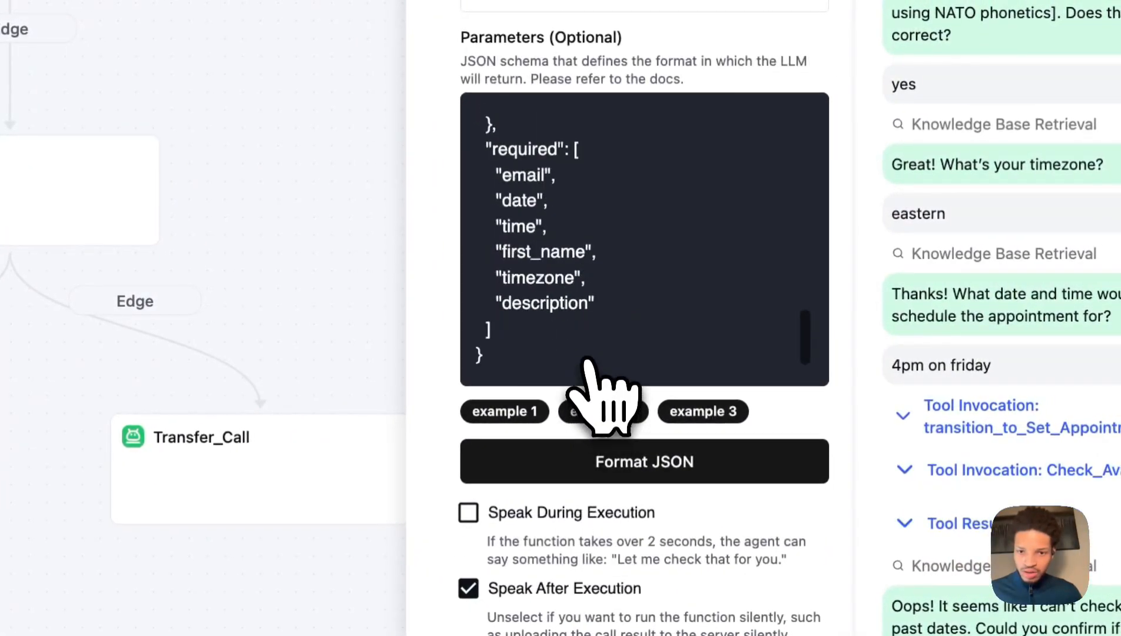
{"action": "scroll", "coordinate": [587, 360], "scroll_direction": "up", "scroll_amount": 3}
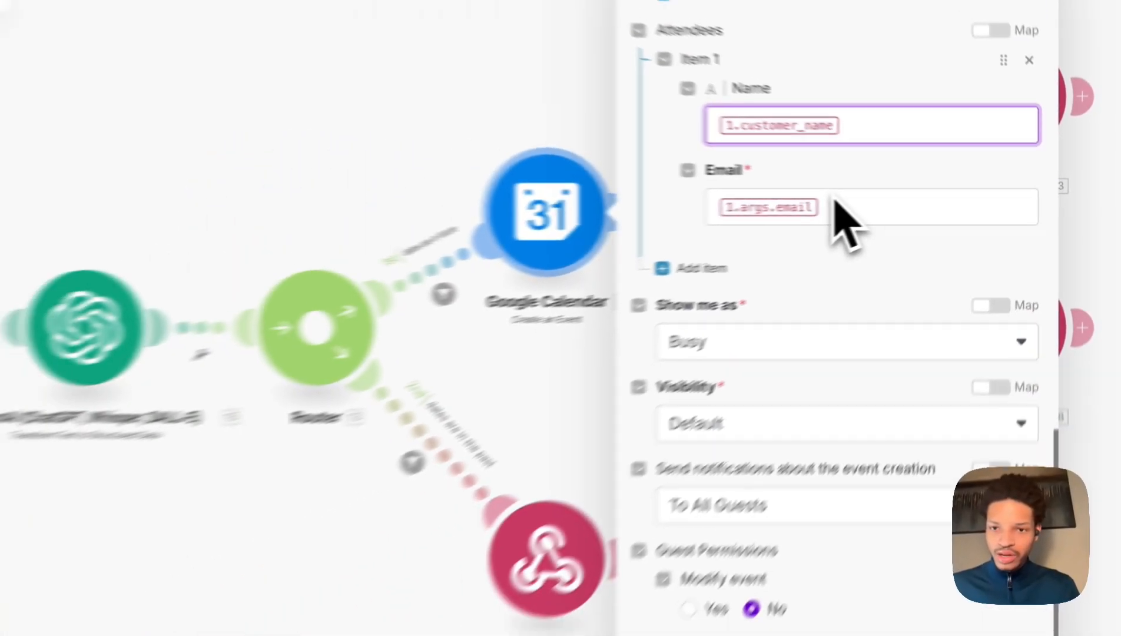
Update the attendee Email mapping and set the attendee Name to the first_name argument.
{"action": "scroll", "coordinate": [934, 171], "scroll_direction": "up", "scroll_amount": 5}
{"action": "scroll", "coordinate": [931, 173], "scroll_direction": "up", "scroll_amount": 5}
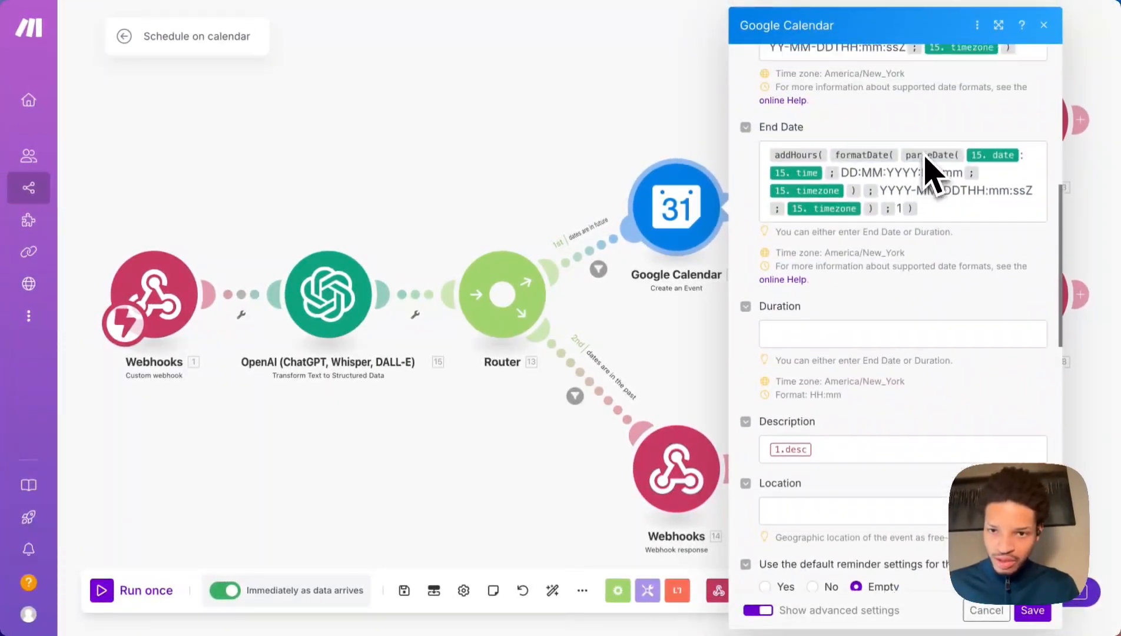
{"action": "scroll", "coordinate": [930, 173], "scroll_direction": "down", "scroll_amount": 7}
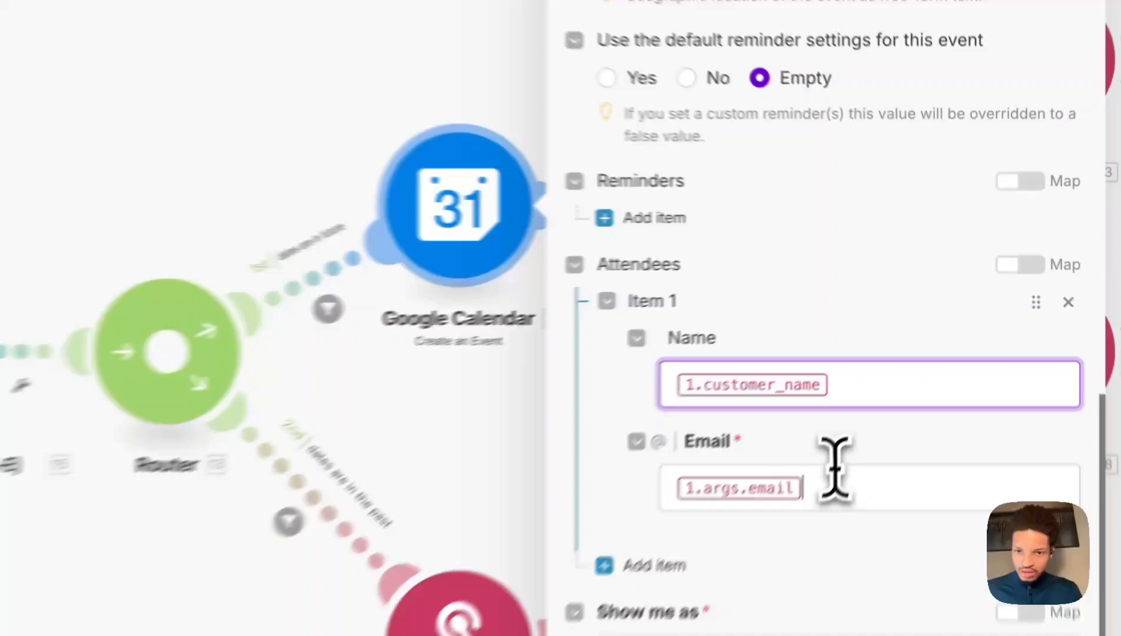
{"action": "left_click", "coordinate": [835, 472]}
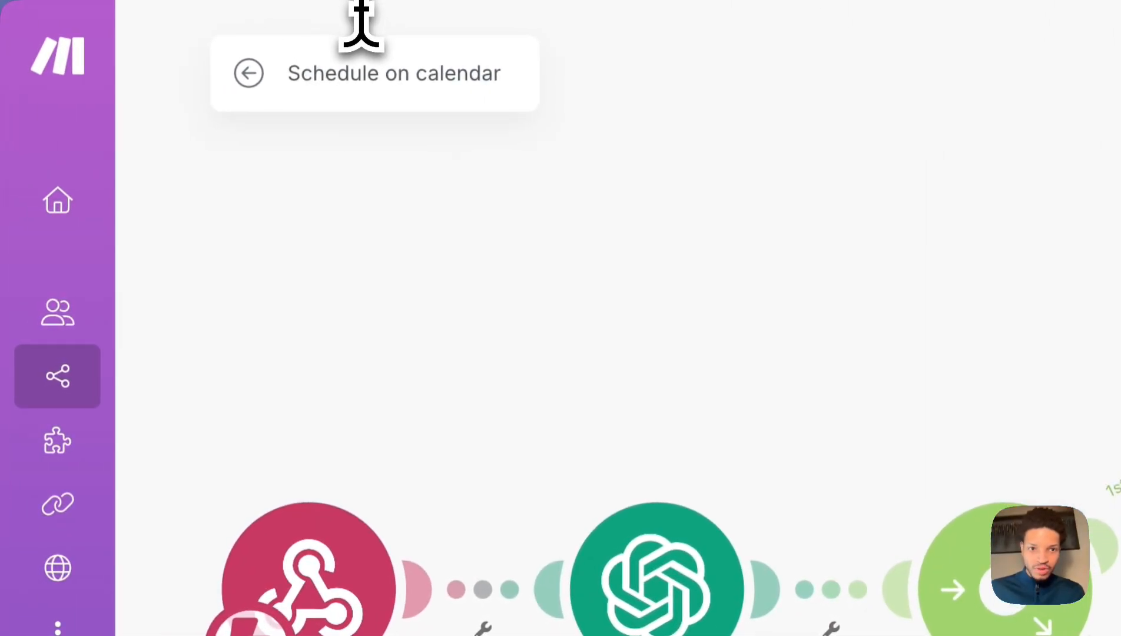
{"action": "type", "text": "{{1.args.el}}"}
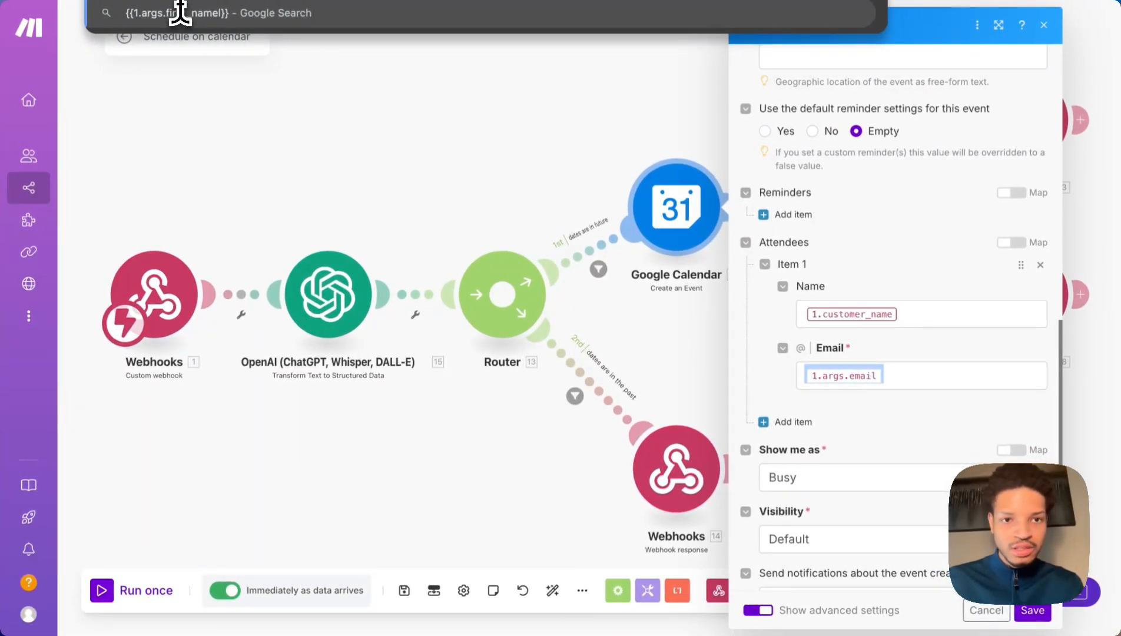
{"action": "left_click", "coordinate": [910, 314]}
{"action": "key", "text": "super+a"}
{"action": "type", "text": "1.args.first_namel"}
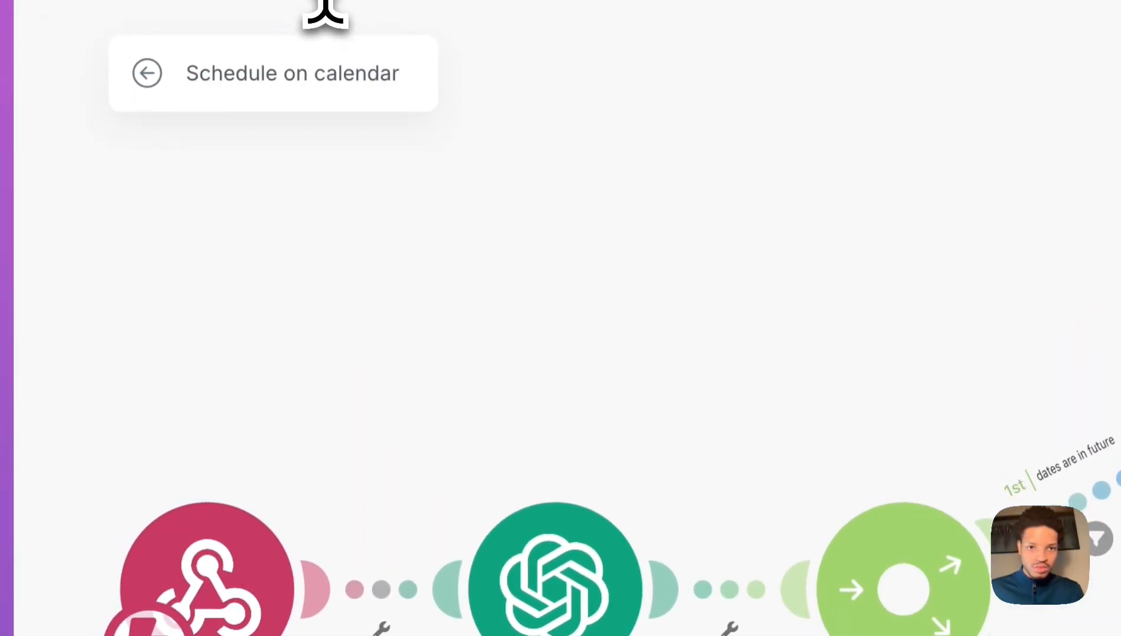
{"action": "mouse_move", "coordinate": [329, 18]}
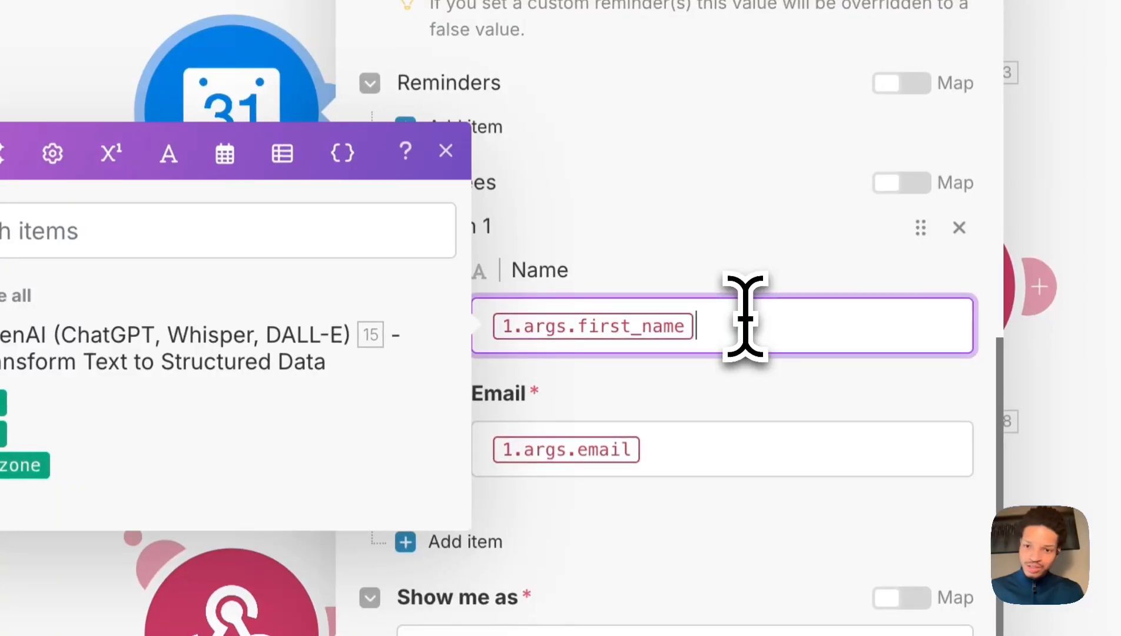
{"action": "left_click", "coordinate": [705, 400]}
{"action": "scroll", "coordinate": [704, 403], "scroll_direction": "down", "scroll_amount": 10}
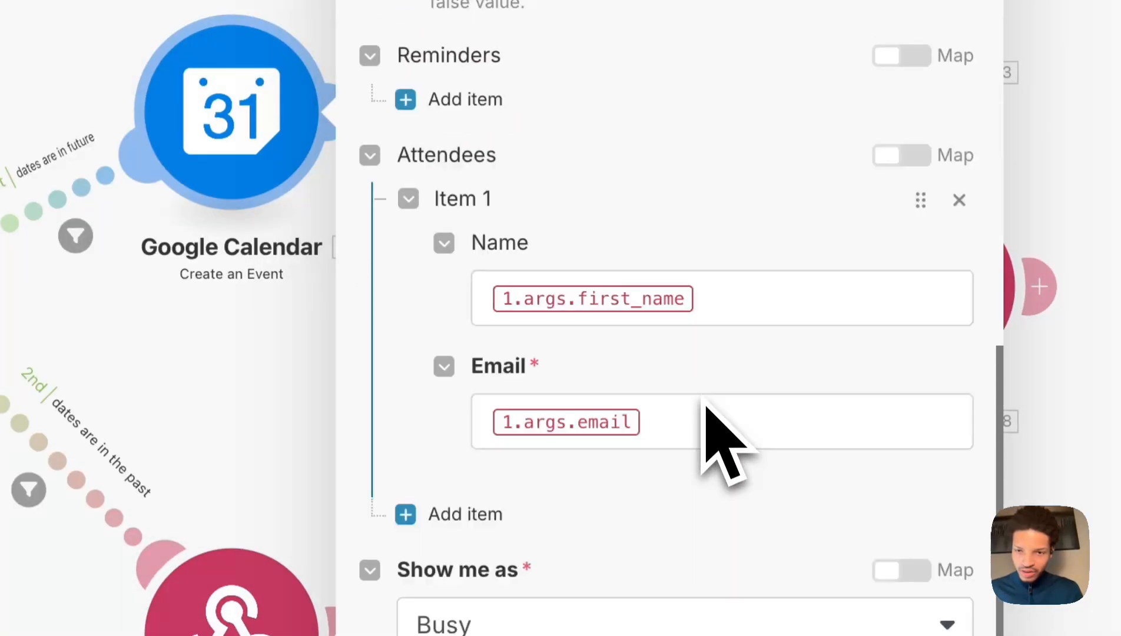
{"action": "scroll", "coordinate": [704, 403], "scroll_direction": "up", "scroll_amount": 6}
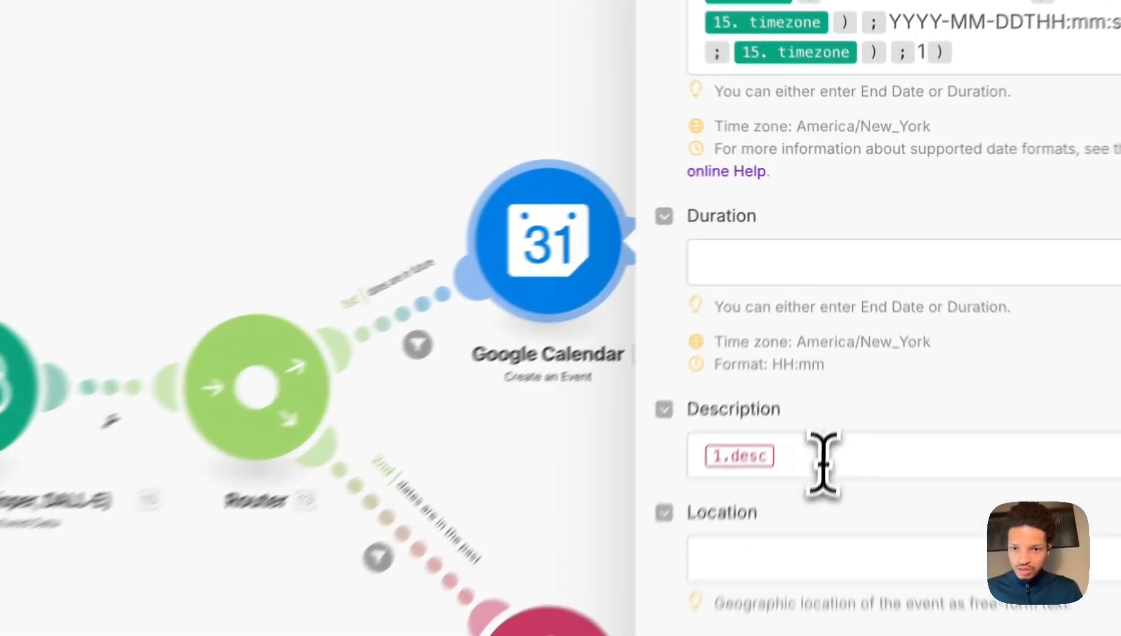
Map the event Description to 1.args.description.
{"action": "left_click", "coordinate": [848, 335]}
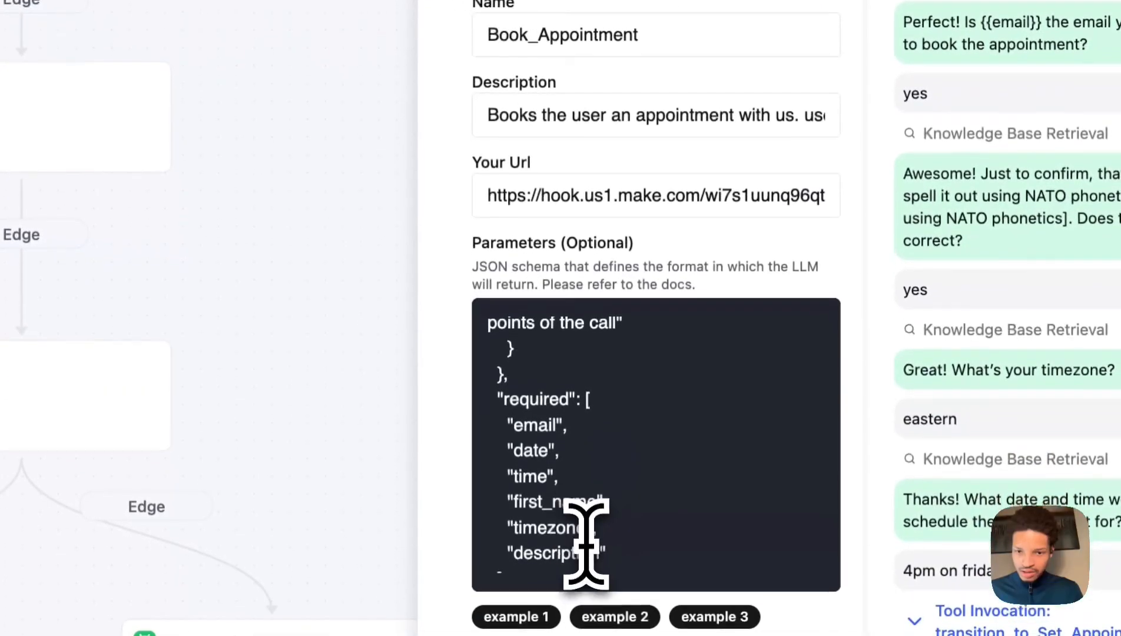
{"action": "left_click_drag", "start_coordinate": [592, 542], "coordinate": [505, 530]}
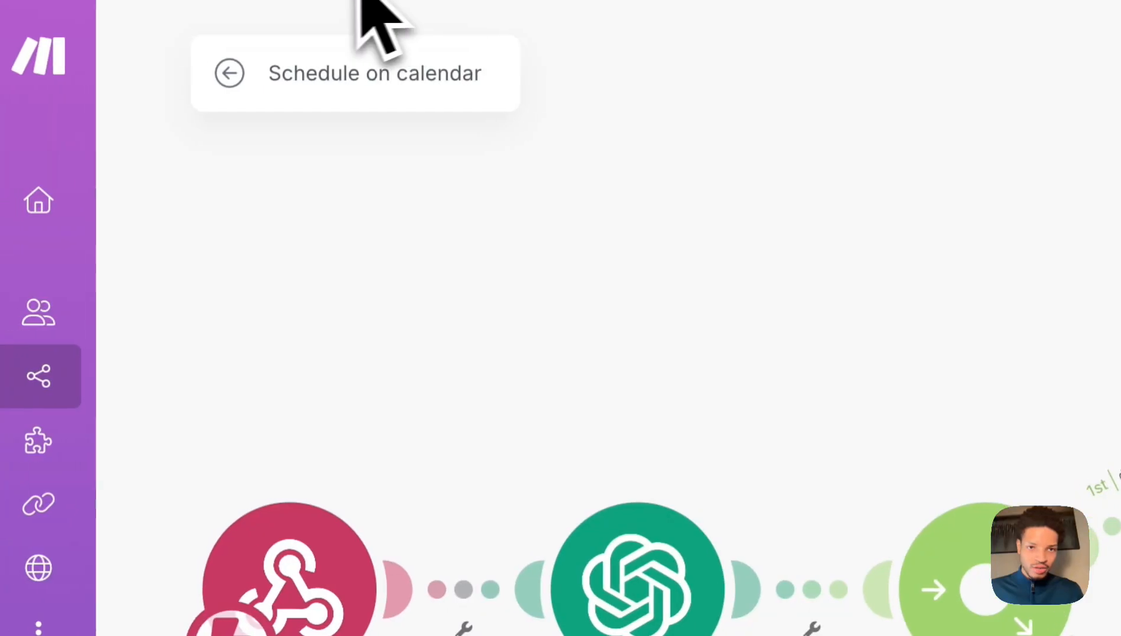
{"action": "type", "text": "{{1.args}}"}
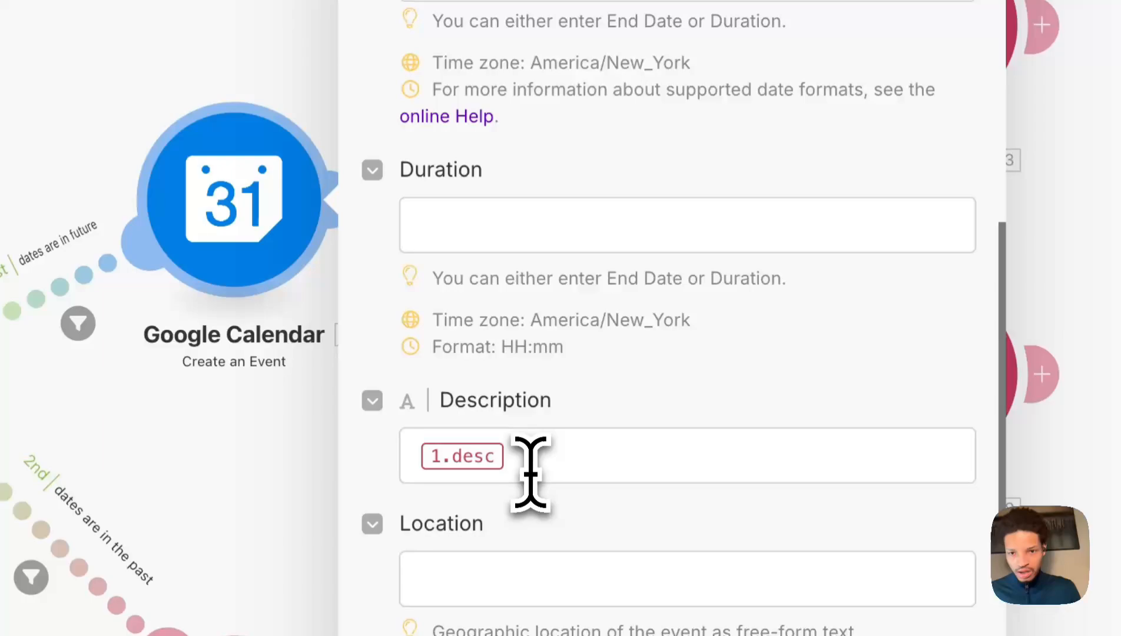
{"action": "left_click", "coordinate": [530, 465]}
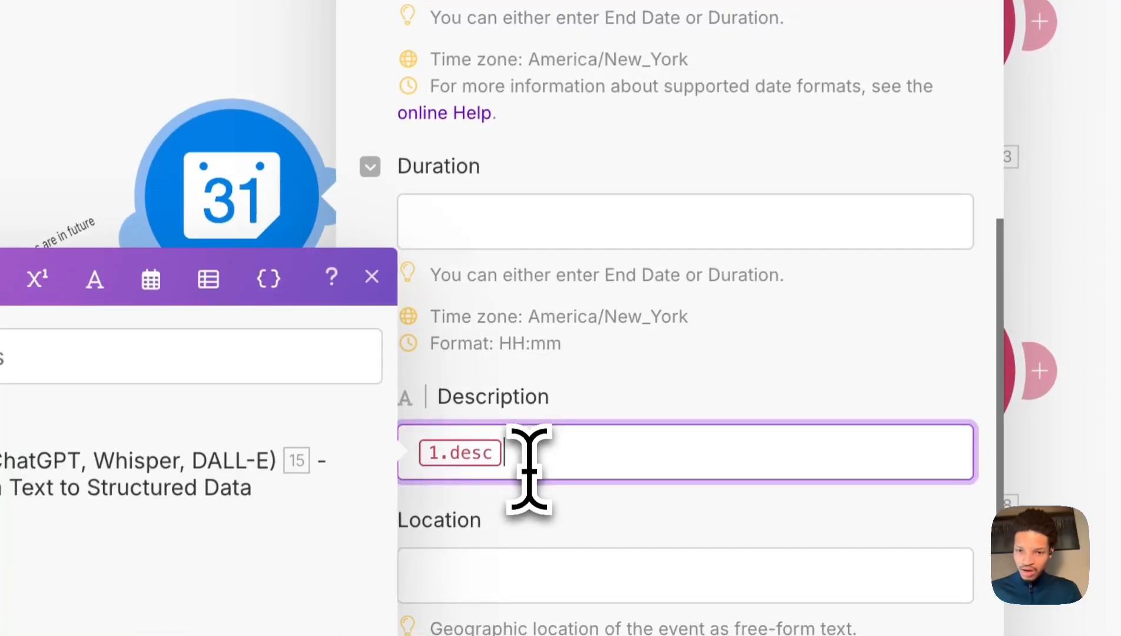
{"action": "type", "text": "{{1.args.description}}"}
{"action": "left_click", "coordinate": [635, 416]}
{"action": "scroll", "coordinate": [648, 424], "scroll_direction": "up", "scroll_amount": 7}
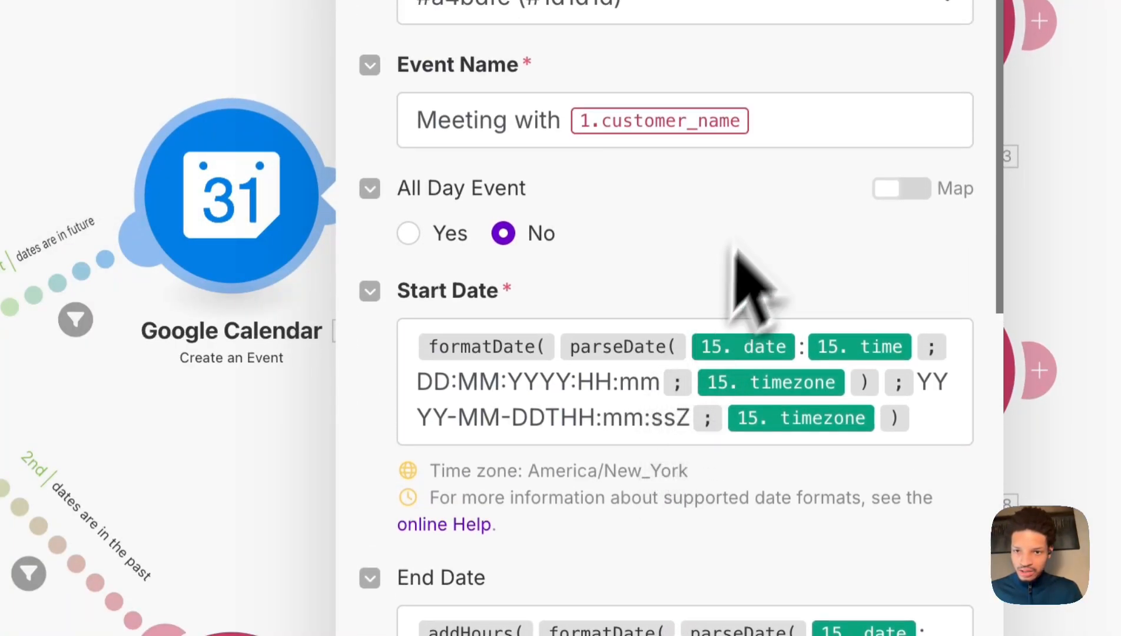
{"action": "scroll", "coordinate": [745, 294], "scroll_direction": "down", "scroll_amount": 10}
Set the Event Name to 1.args.first_name.
{"action": "left_click", "coordinate": [738, 438]}
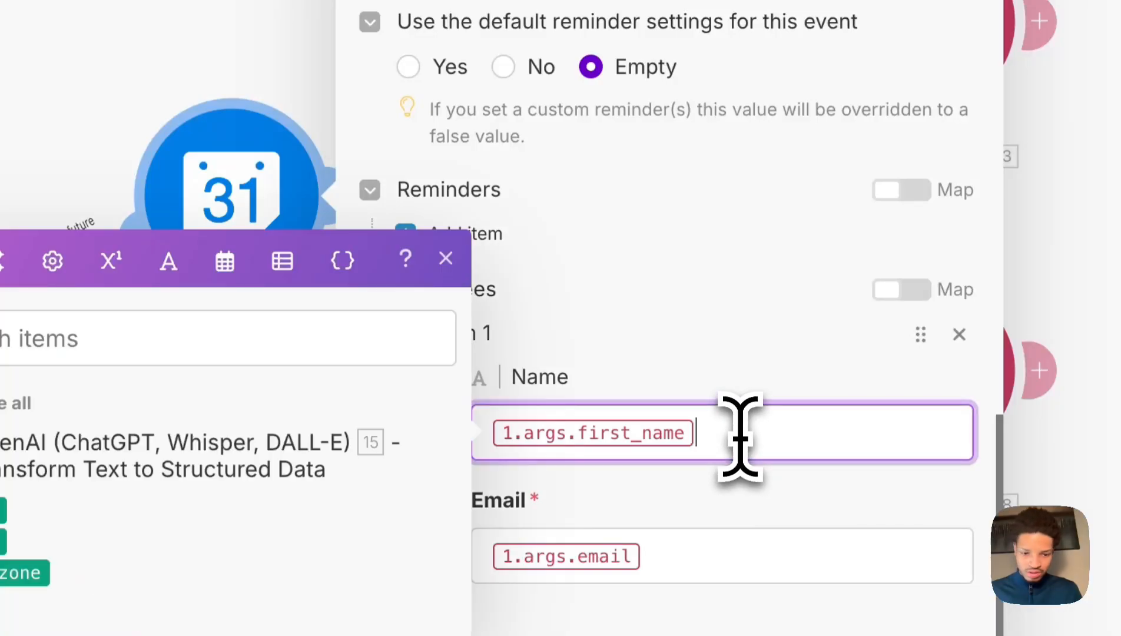
{"action": "key", "text": "super+a"}
{"action": "key", "text": "super+c"}
{"action": "left_click", "coordinate": [756, 375]}
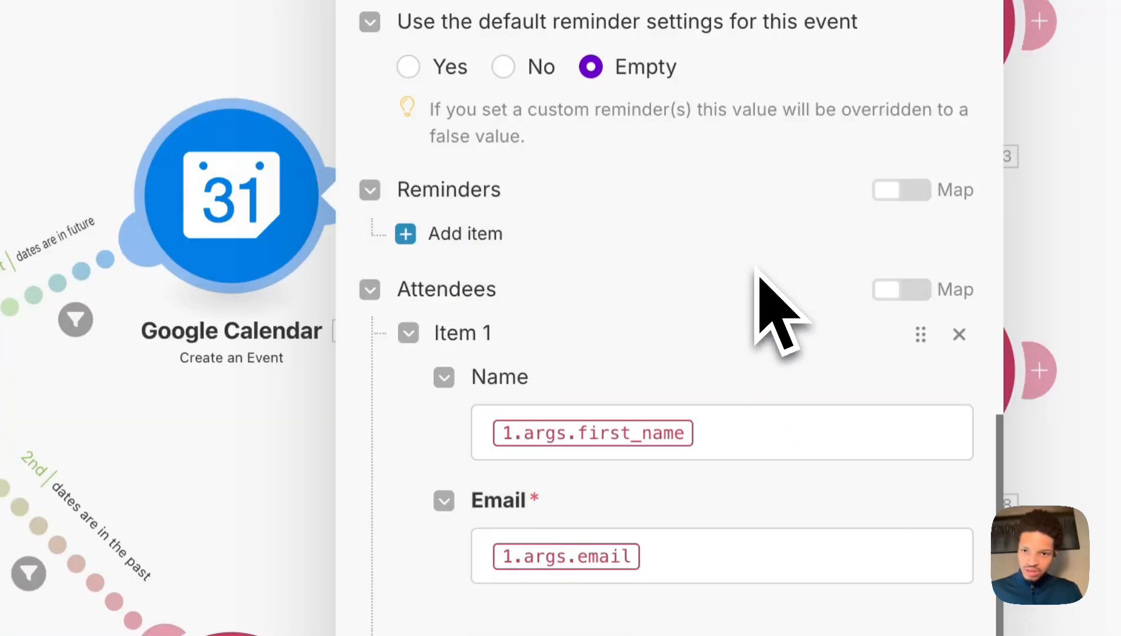
{"action": "scroll", "coordinate": [763, 312], "scroll_direction": "up", "scroll_amount": 10}
{"action": "scroll", "coordinate": [760, 280], "scroll_direction": "up", "scroll_amount": 8}
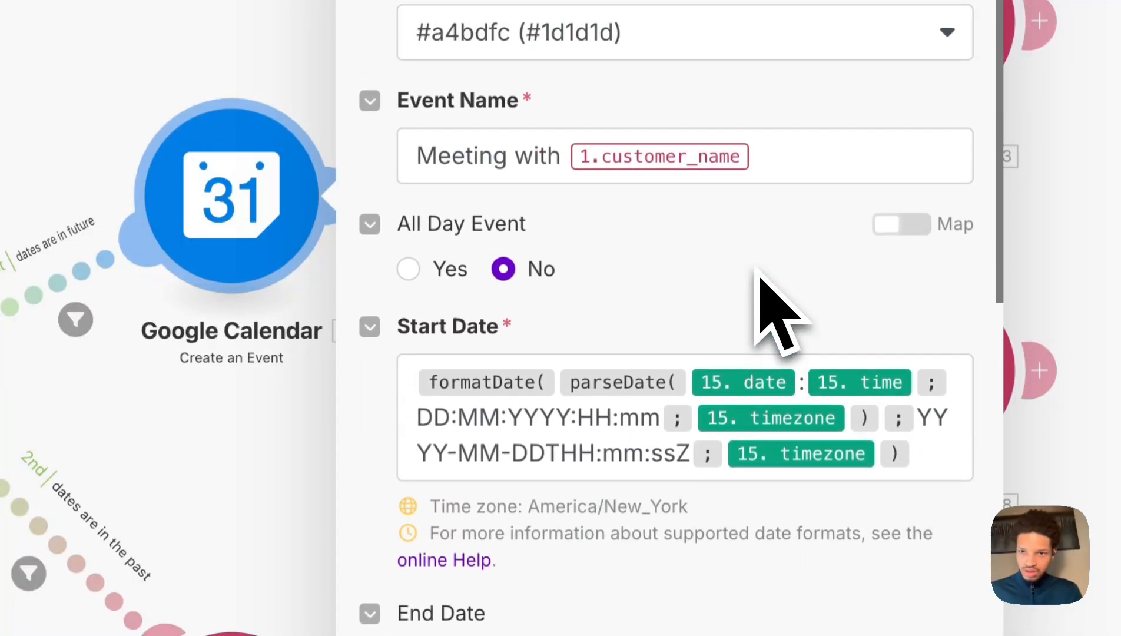
{"action": "left_click", "coordinate": [769, 159]}
{"action": "key", "text": "super+a"}
{"action": "key", "text": "super+v"}
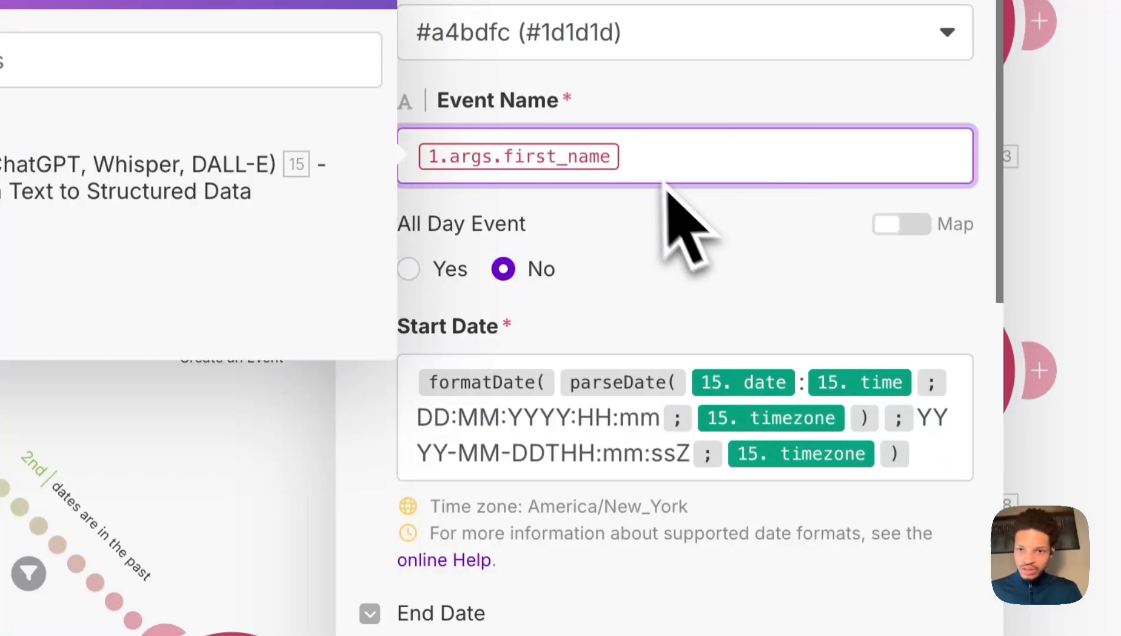
{"action": "left_click", "coordinate": [677, 244]}
Save the Google Calendar Create an Event module.
{"action": "scroll", "coordinate": [701, 412], "scroll_direction": "down", "scroll_amount": 15}
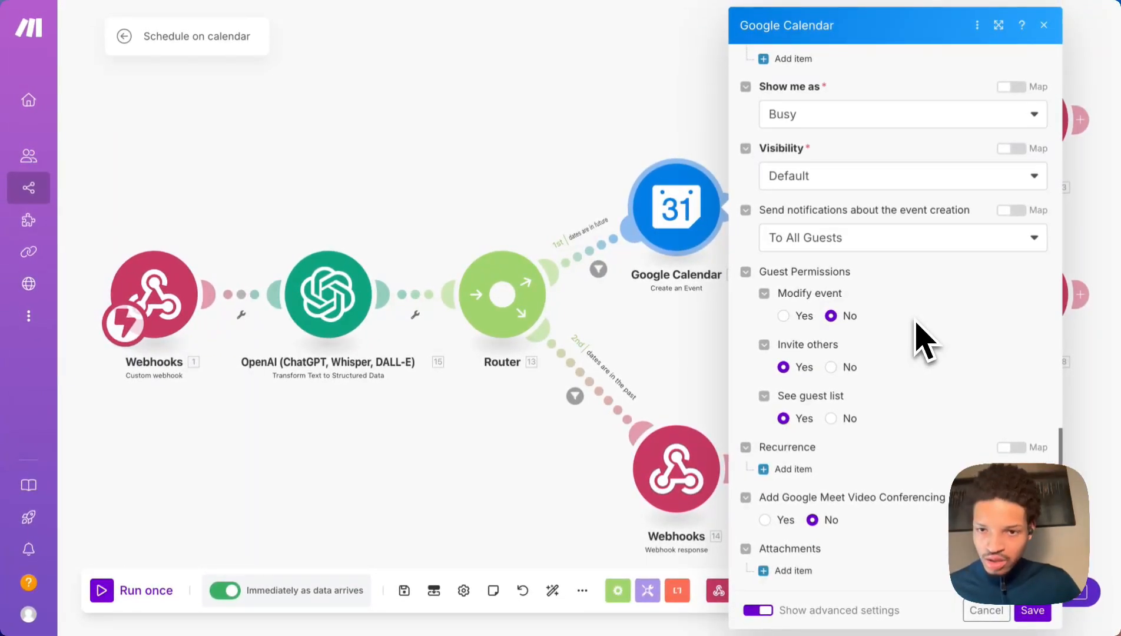
{"action": "scroll", "coordinate": [917, 324], "scroll_direction": "up", "scroll_amount": 1}
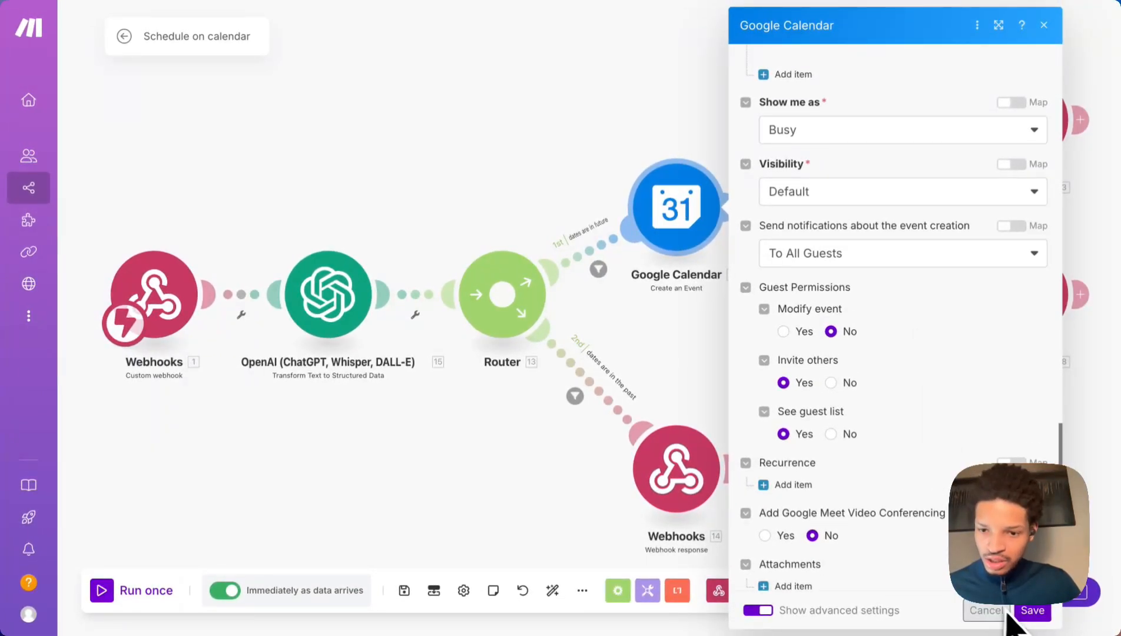
{"action": "scroll", "coordinate": [924, 477], "scroll_direction": "up", "scroll_amount": 8}
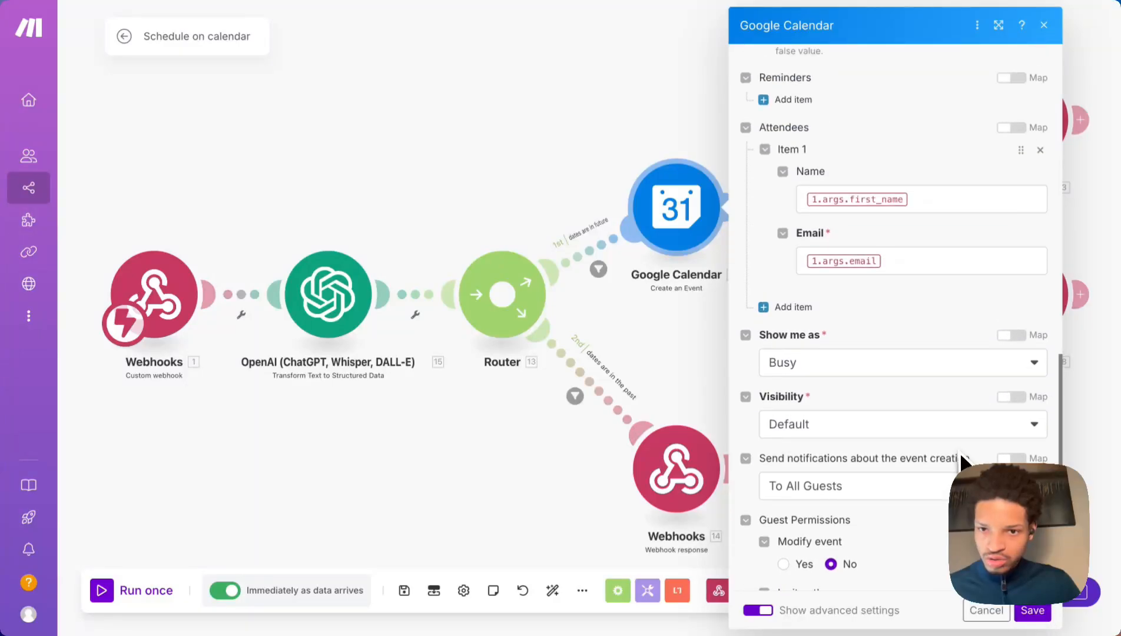
{"action": "scroll", "coordinate": [924, 480], "scroll_direction": "up", "scroll_amount": 10}
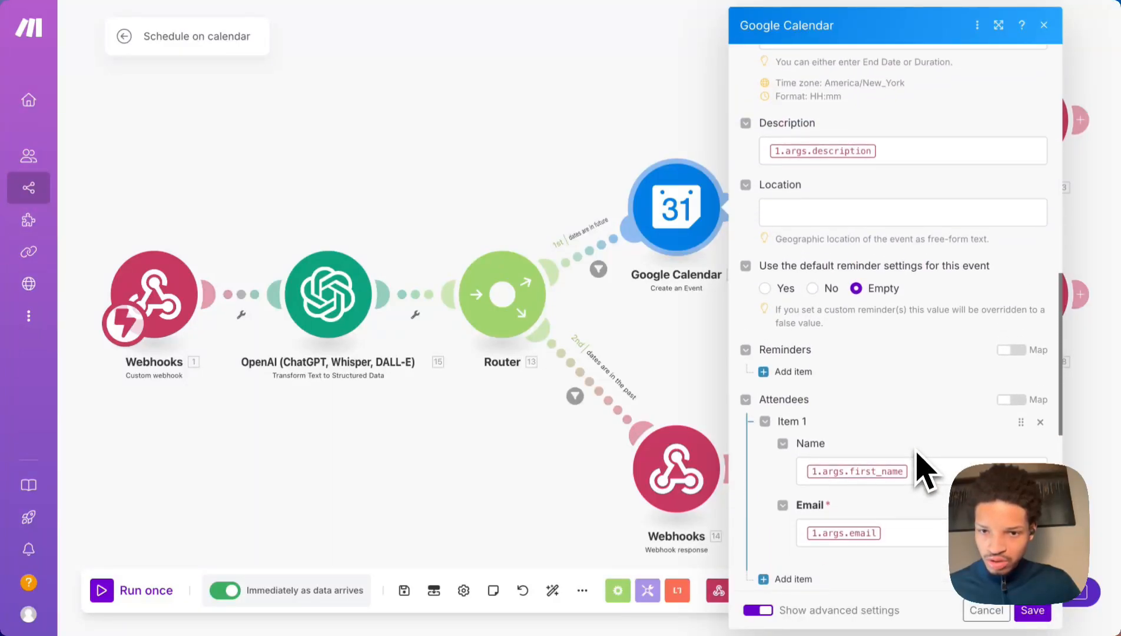
{"action": "scroll", "coordinate": [916, 451], "scroll_direction": "up", "scroll_amount": 1}
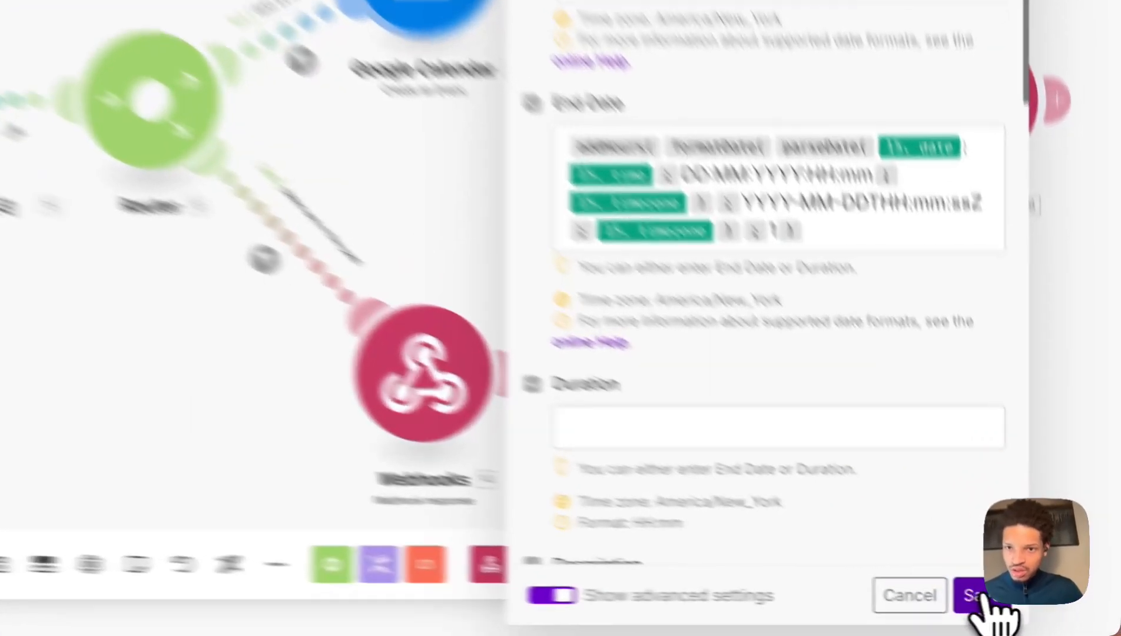
{"action": "left_click", "coordinate": [1034, 611]}
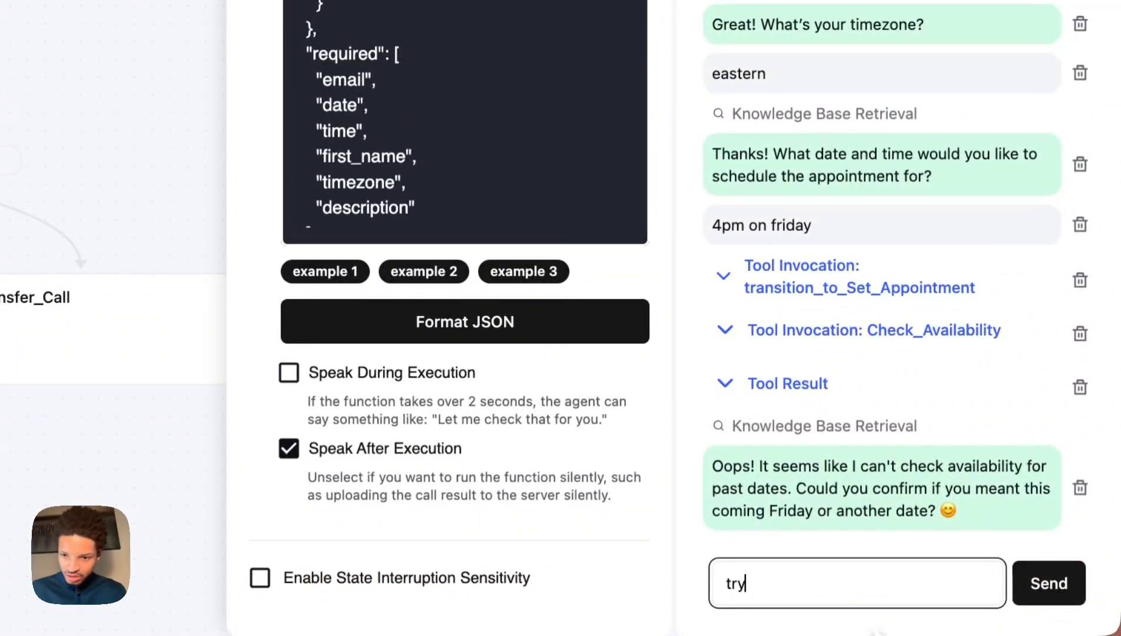
Send 'try it again', then offer 1 pm and 3 pm Friday as alternatives.
{"action": "type", "text": "it again"}
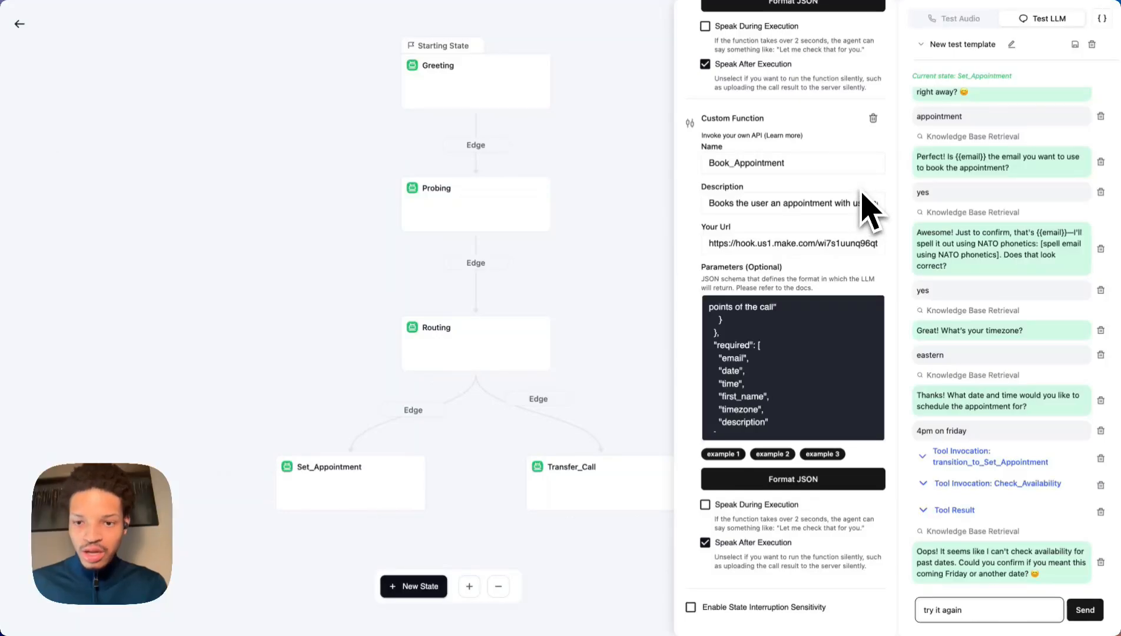
{"action": "key", "text": "Return"}
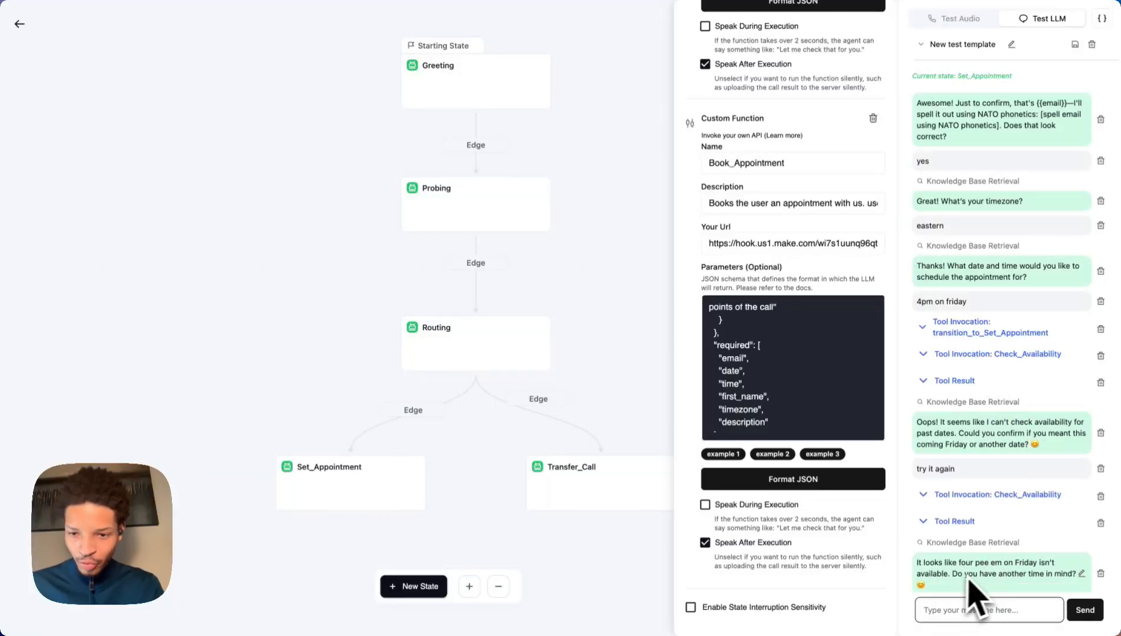
{"action": "mouse_move", "coordinate": [1019, 625]}
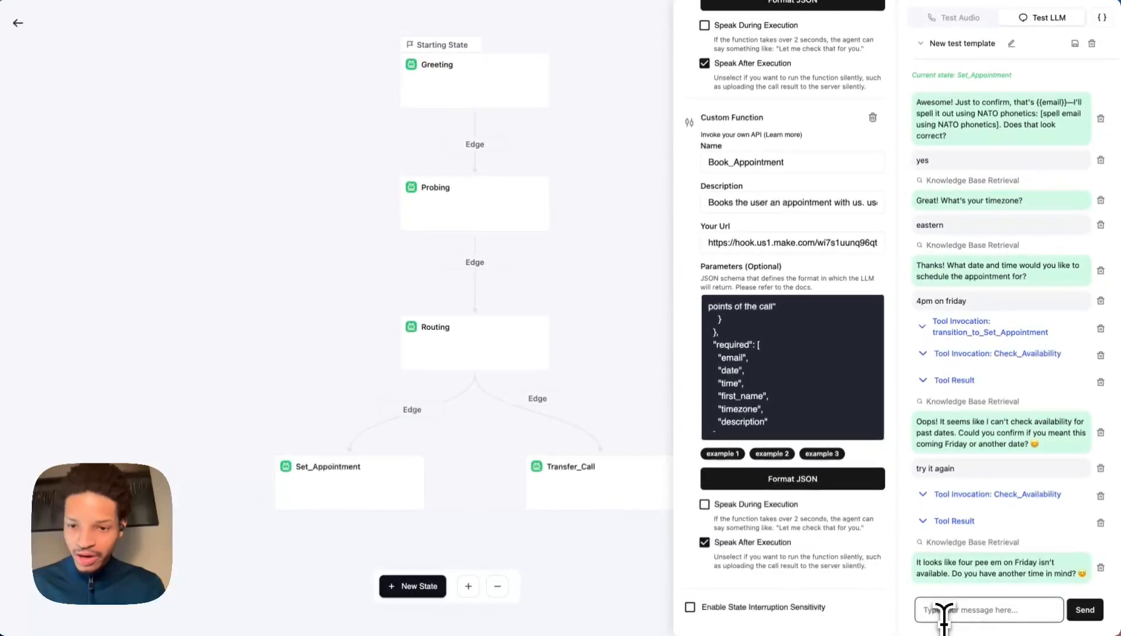
{"action": "left_click", "coordinate": [949, 613]}
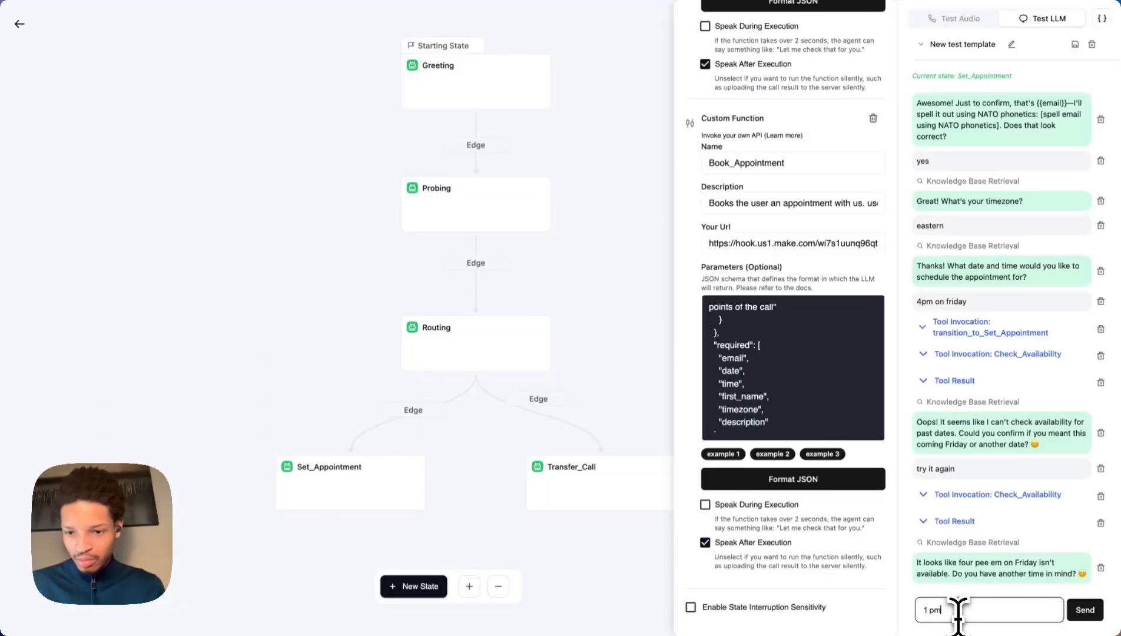
{"action": "key", "text": "Return"}
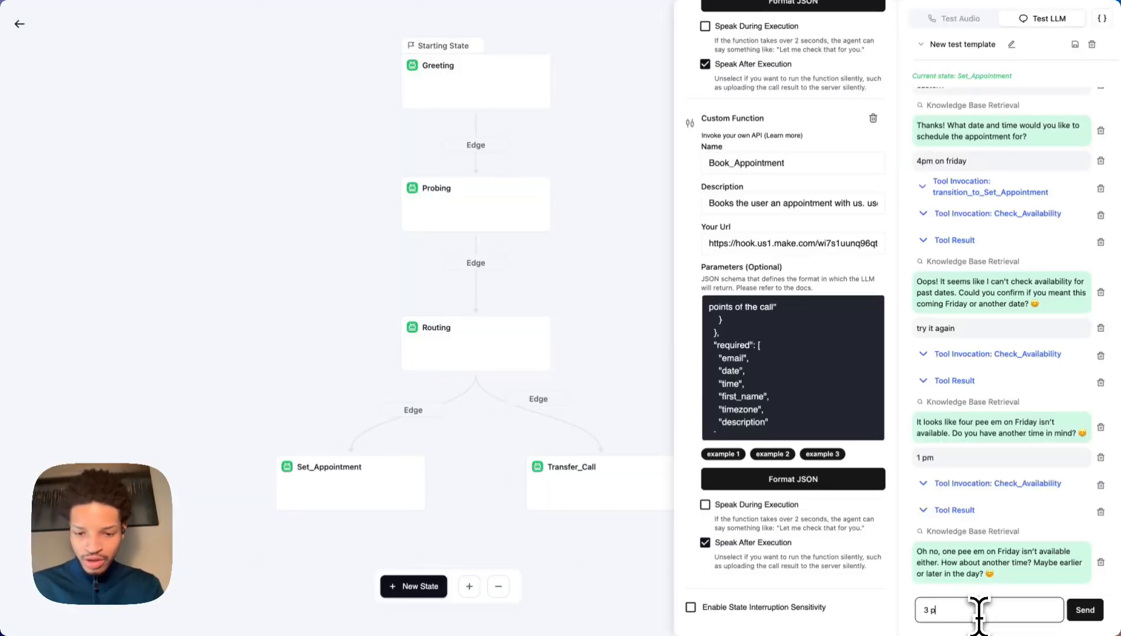
{"action": "type", "text": "m"}
{"action": "key", "text": "Return"}
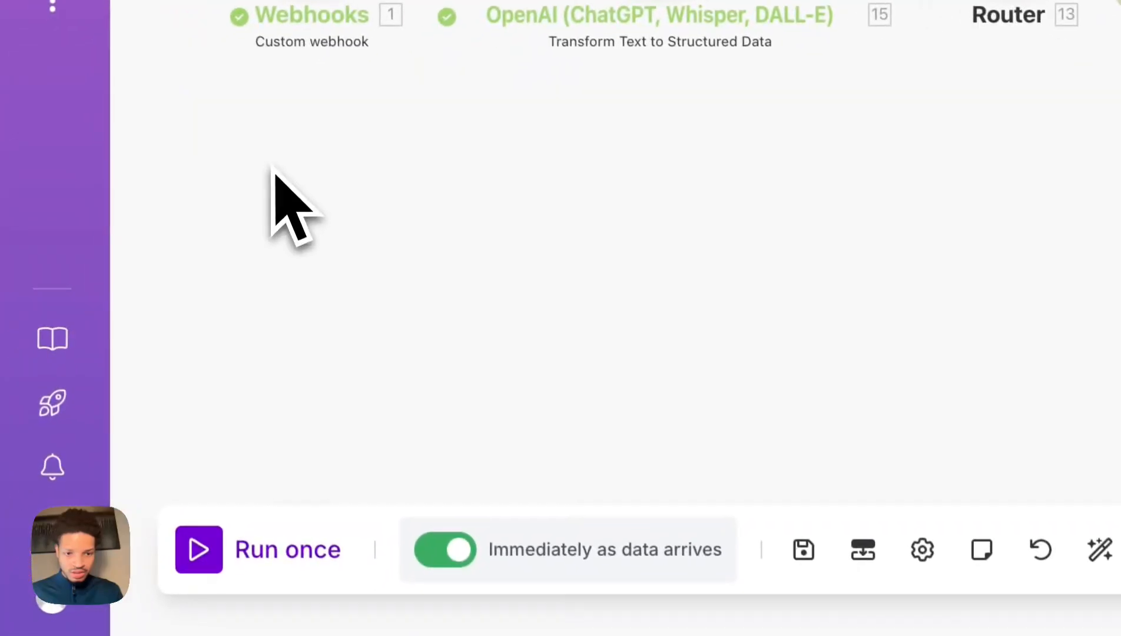
Run the Make availability scenario once and send '12 pm' in the Test LLM chat.
{"action": "left_click", "coordinate": [254, 596]}
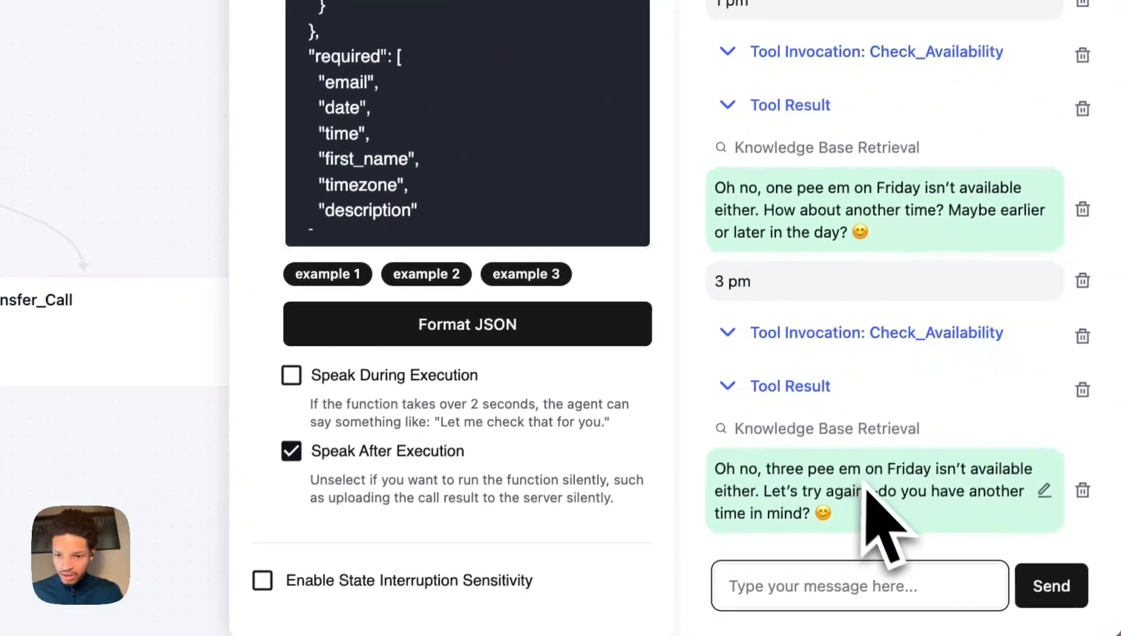
{"action": "left_click", "coordinate": [881, 583]}
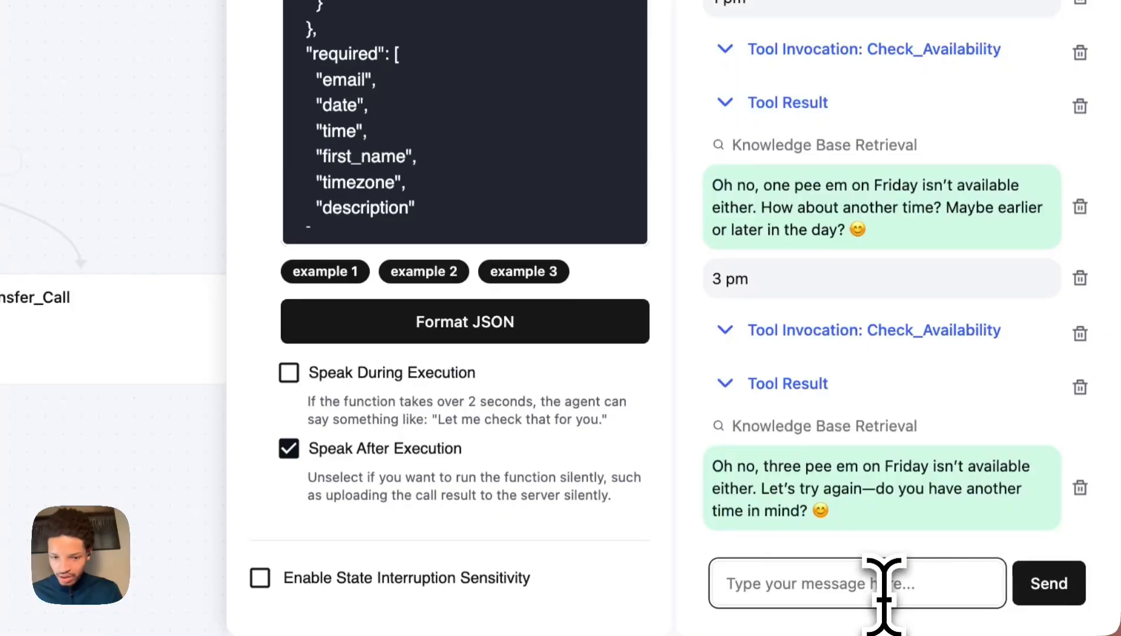
{"action": "type", "text": "fri"}
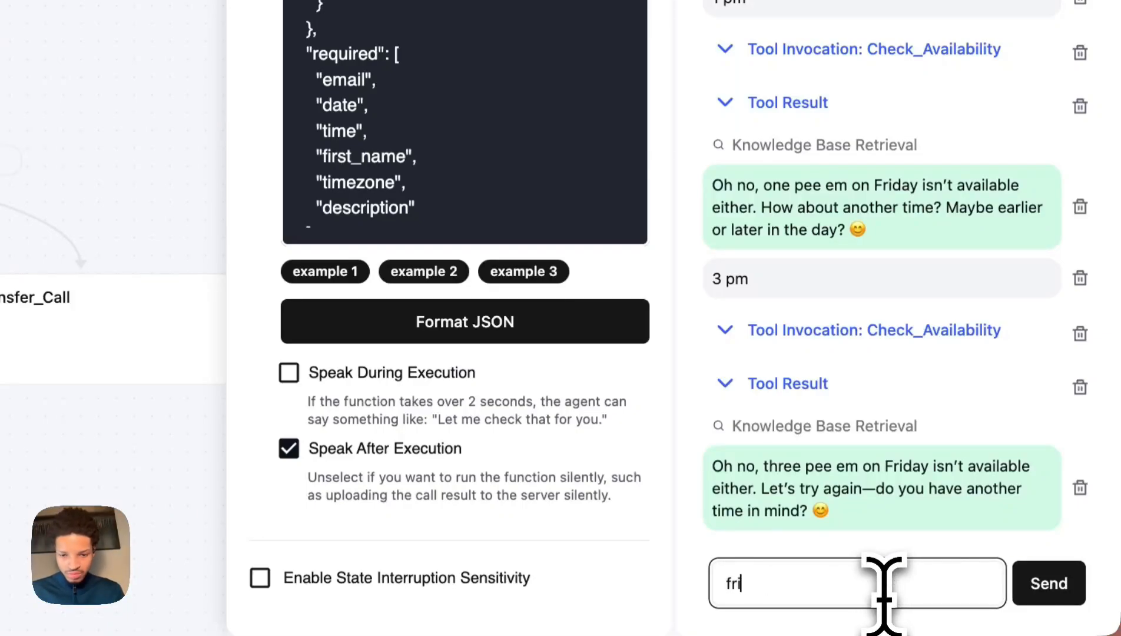
{"action": "key", "text": "BackSpace"}
{"action": "key", "text": "BackSpace"}
{"action": "key", "text": "BackSpace"}
{"action": "type", "text": "12 p"}
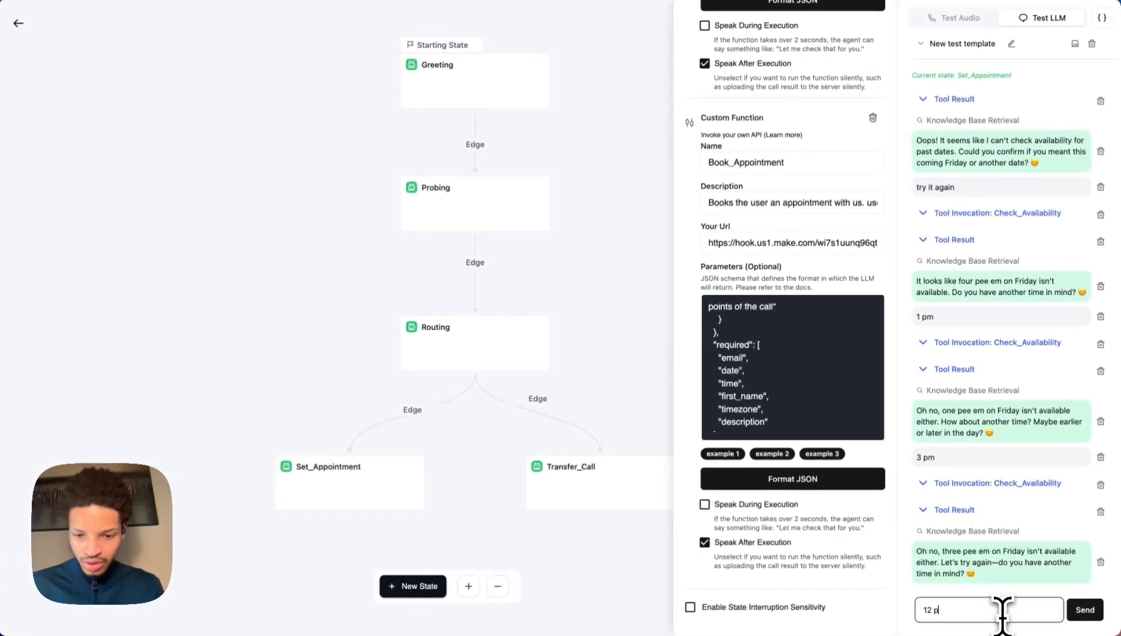
{"action": "type", "text": "m"}
{"action": "key", "text": "Return"}
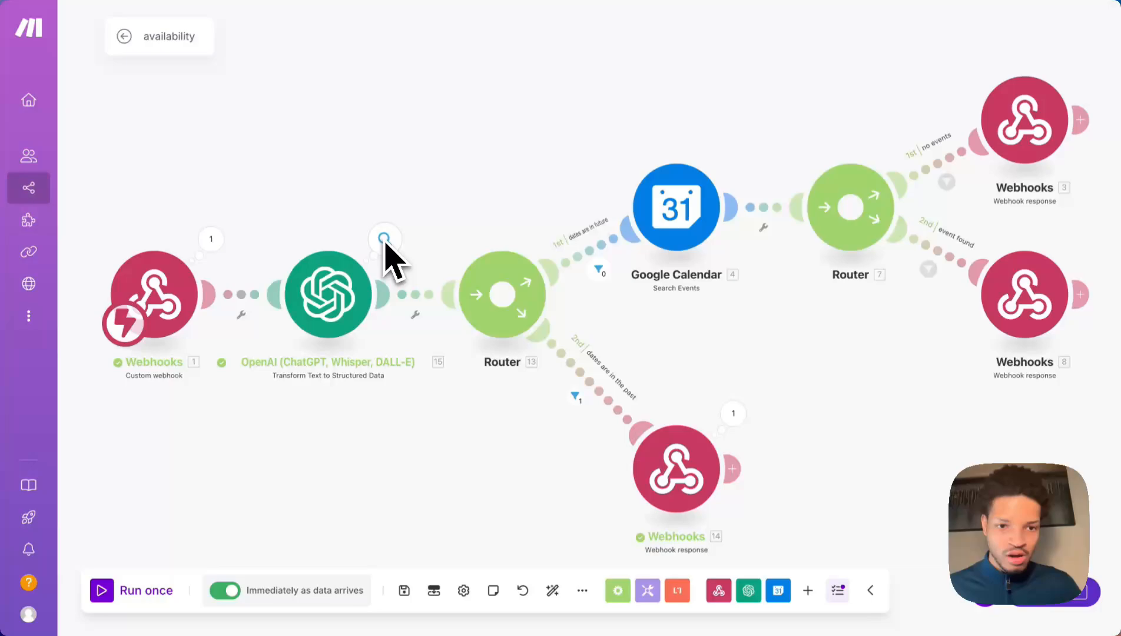
{"action": "left_click", "coordinate": [211, 239]}
{"action": "left_click", "coordinate": [297, 293]}
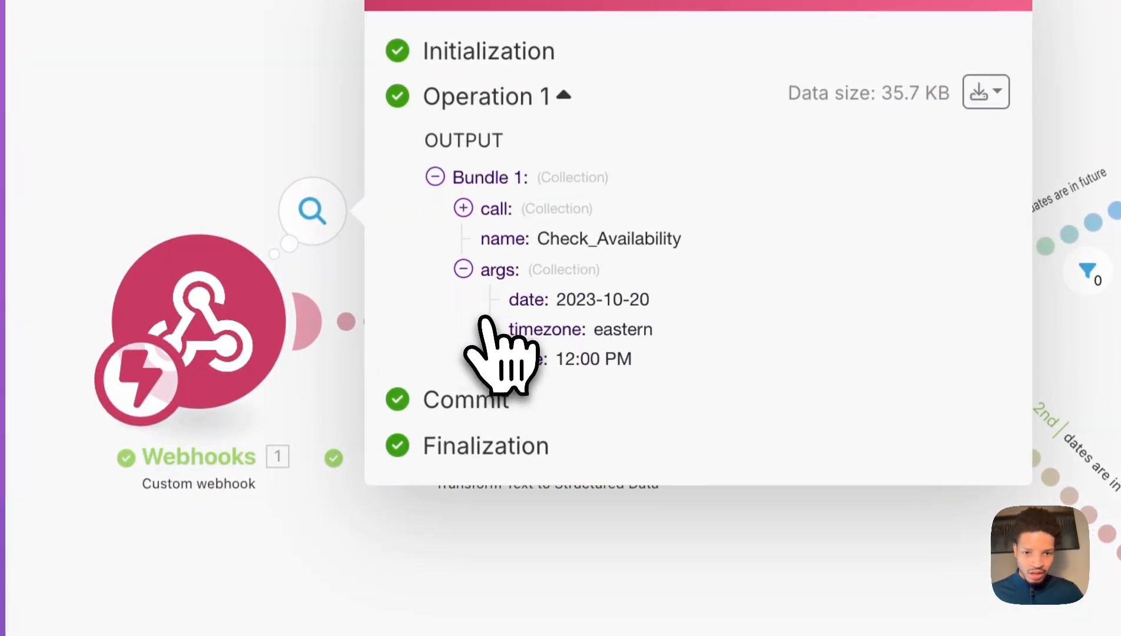
{"action": "left_click_drag", "start_coordinate": [557, 299], "coordinate": [574, 300]}
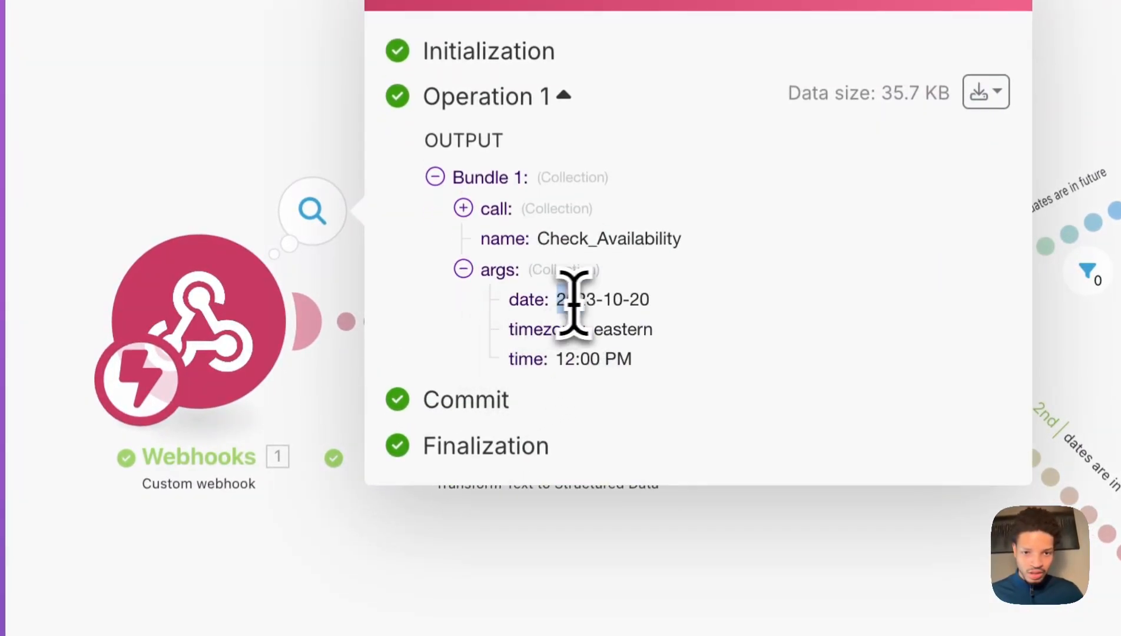
{"action": "left_click", "coordinate": [608, 305]}
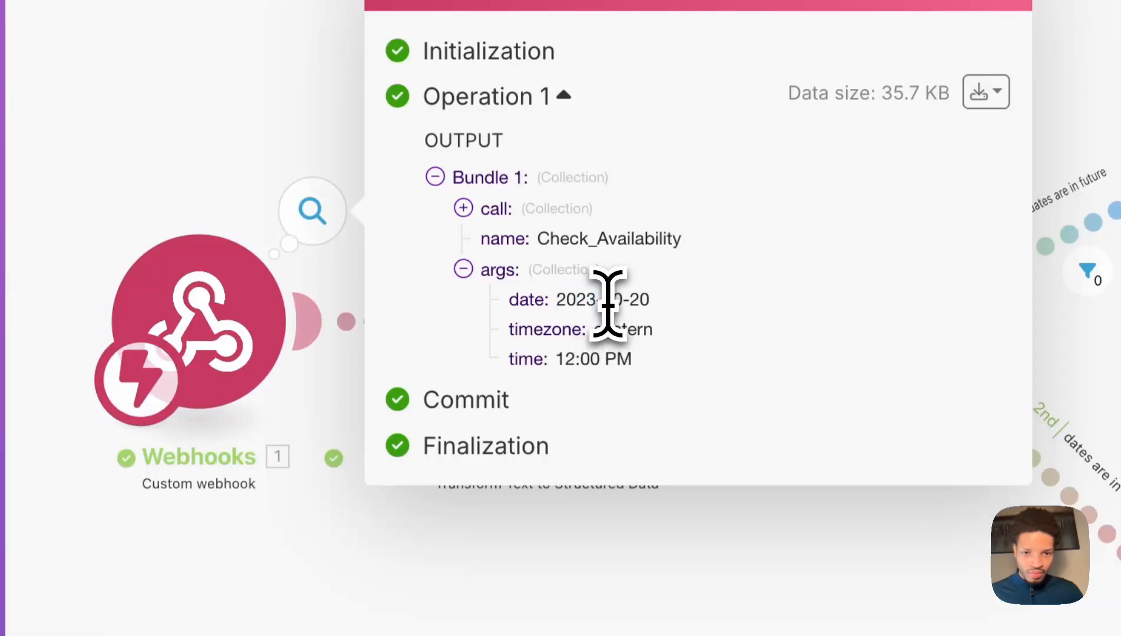
{"action": "double_click", "coordinate": [640, 302]}
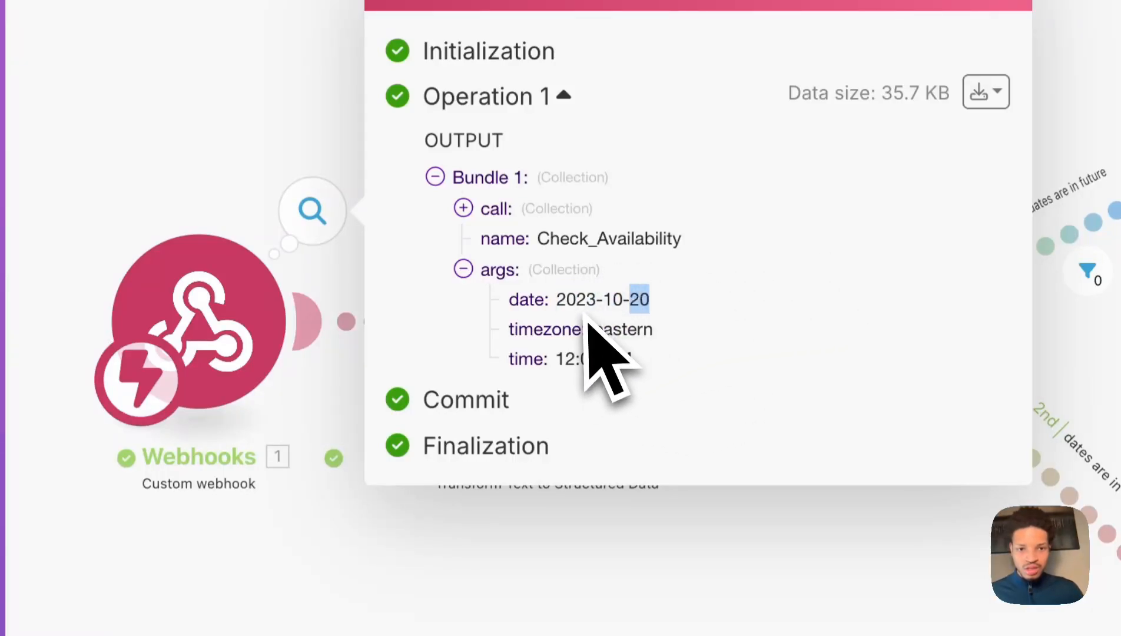
{"action": "left_click_drag", "start_coordinate": [557, 301], "coordinate": [705, 338]}
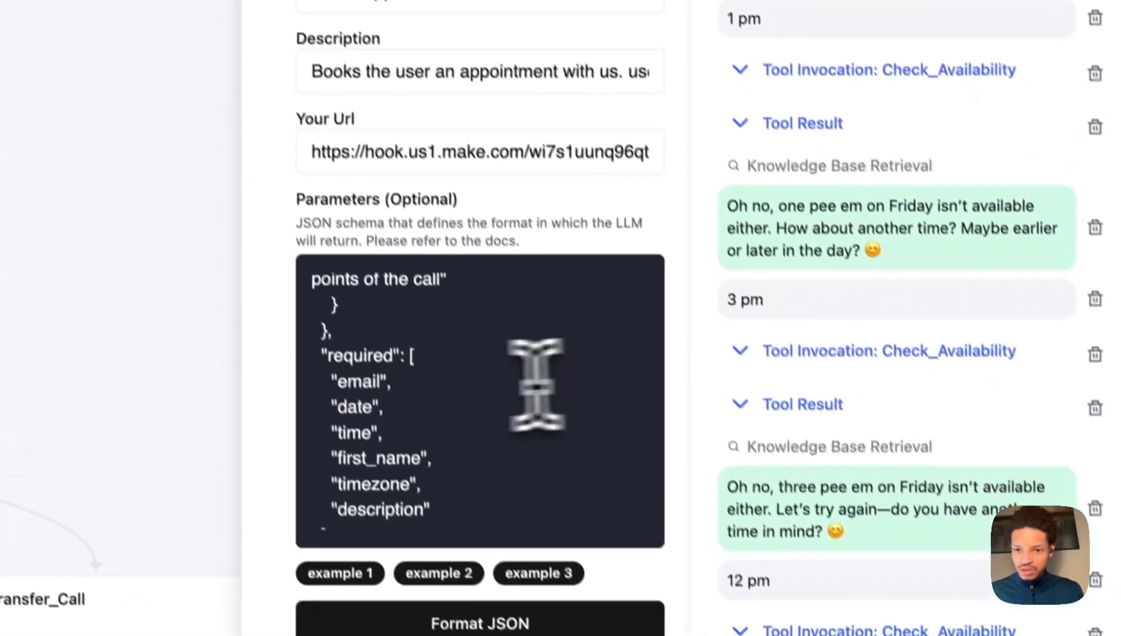
Edit the date wording in Book_Appointment's date parameter description.
{"action": "scroll", "coordinate": [884, 613], "scroll_direction": "down", "scroll_amount": 1}
{"action": "scroll", "coordinate": [884, 613], "scroll_direction": "up", "scroll_amount": 5}
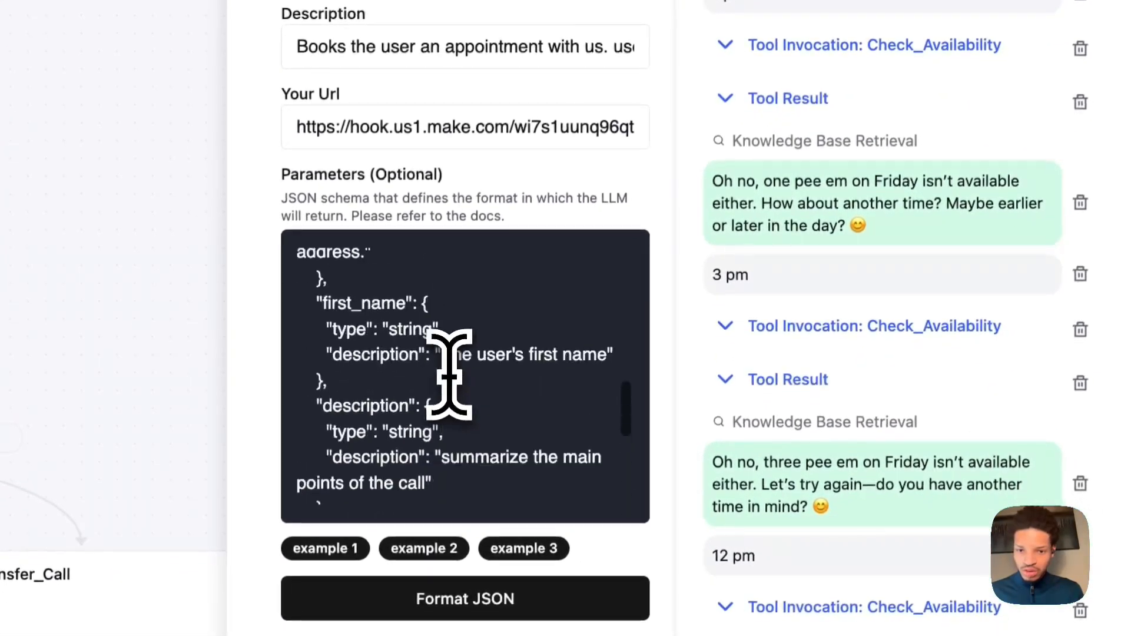
{"action": "scroll", "coordinate": [449, 374], "scroll_direction": "up", "scroll_amount": 5}
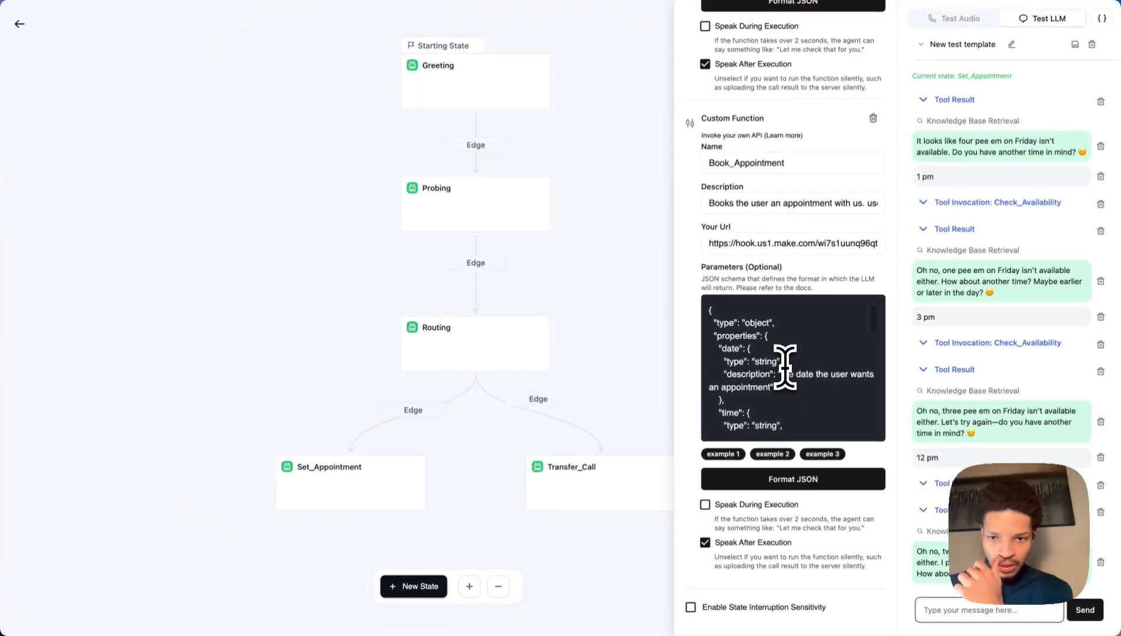
{"action": "scroll", "coordinate": [785, 366], "scroll_direction": "down", "scroll_amount": 5}
{"action": "scroll", "coordinate": [758, 401], "scroll_direction": "up", "scroll_amount": 3}
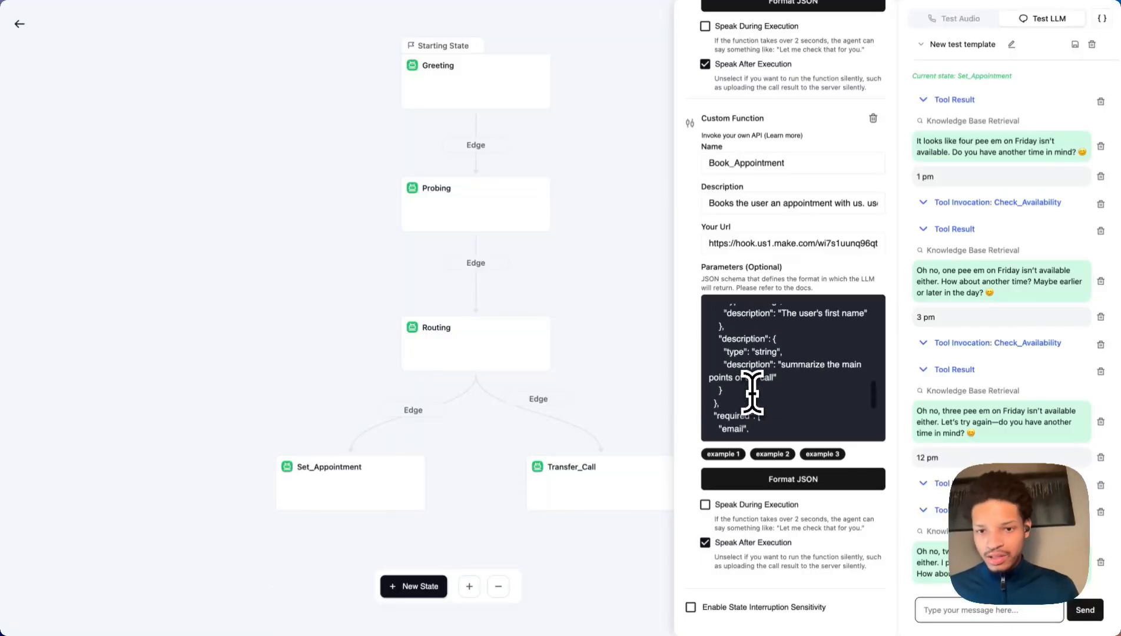
{"action": "scroll", "coordinate": [752, 393], "scroll_direction": "up", "scroll_amount": 6}
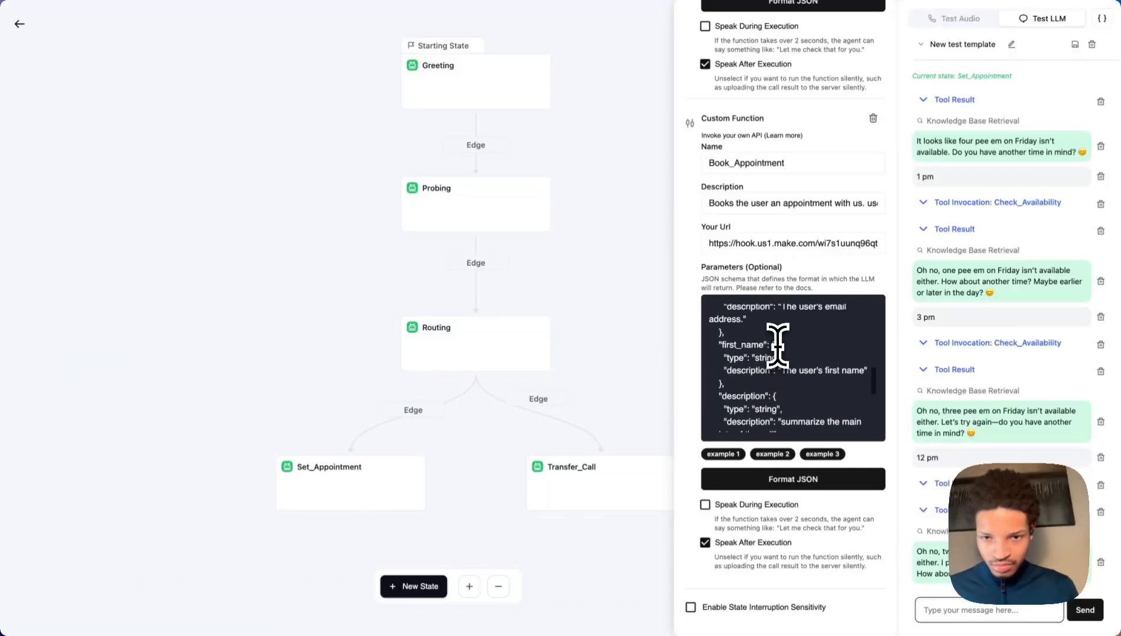
{"action": "scroll", "coordinate": [778, 345], "scroll_direction": "up", "scroll_amount": 4}
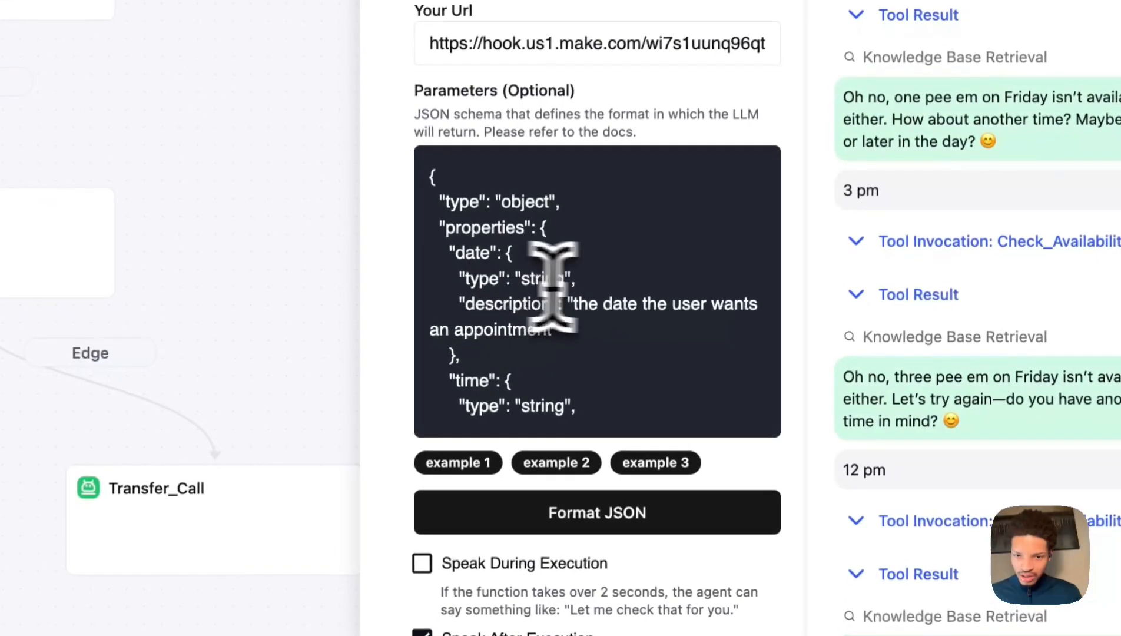
{"action": "left_click", "coordinate": [636, 306]}
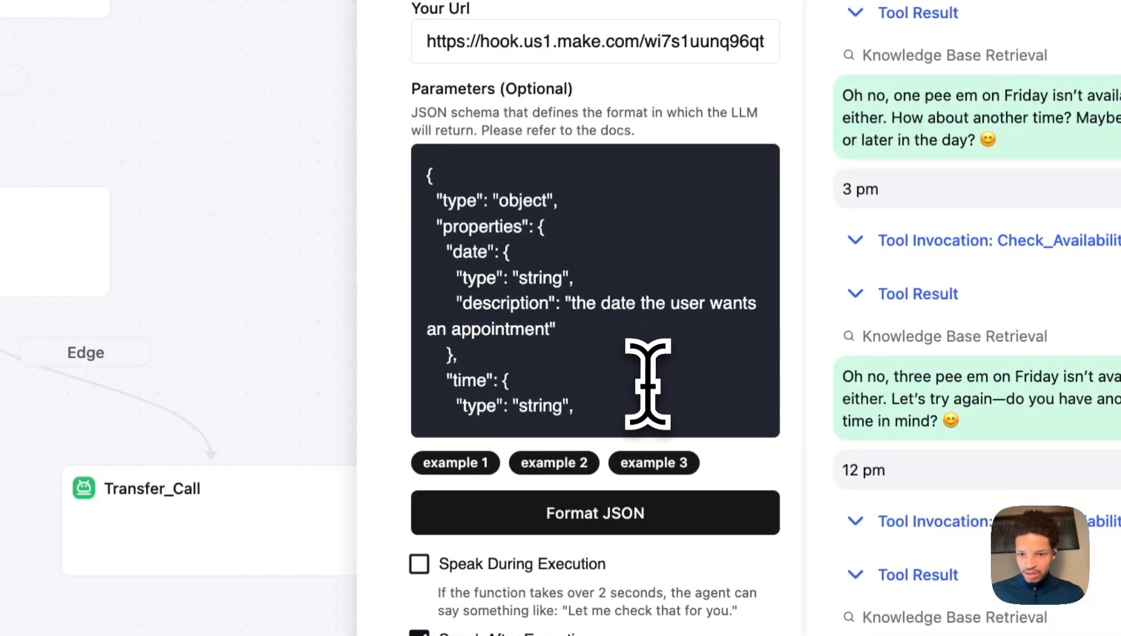
{"action": "key", "text": "BackSpace"}
{"action": "key", "text": "BackSpace"}
{"action": "type", "text": "y"}
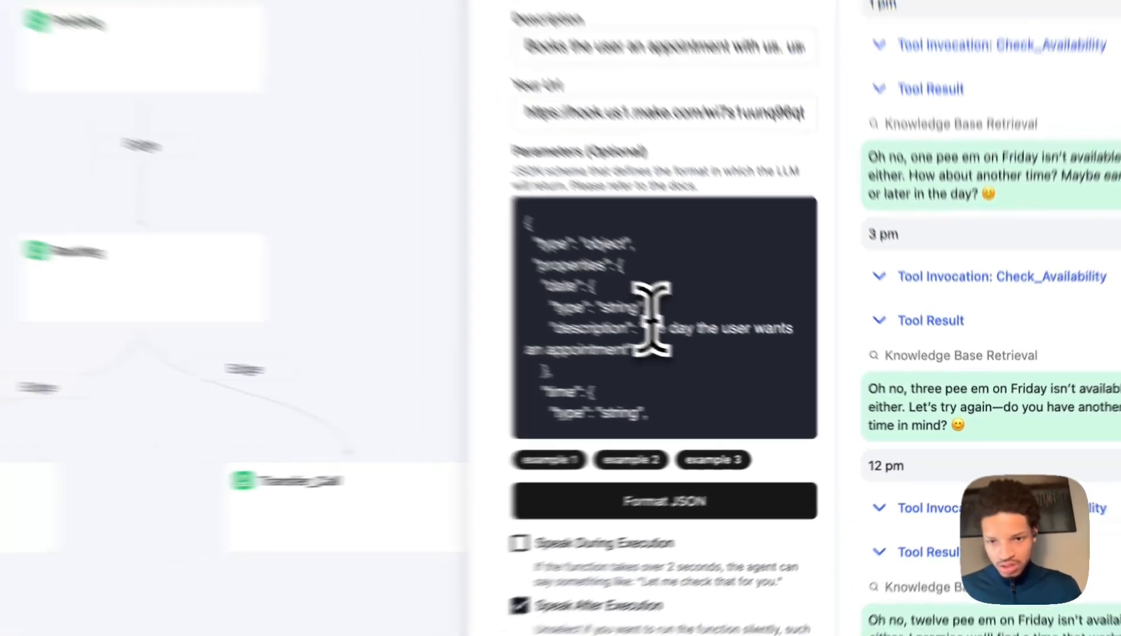
Make the same date-wording edit in Check_Availability's date parameter description.
{"action": "scroll", "coordinate": [780, 418], "scroll_direction": "down", "scroll_amount": 5}
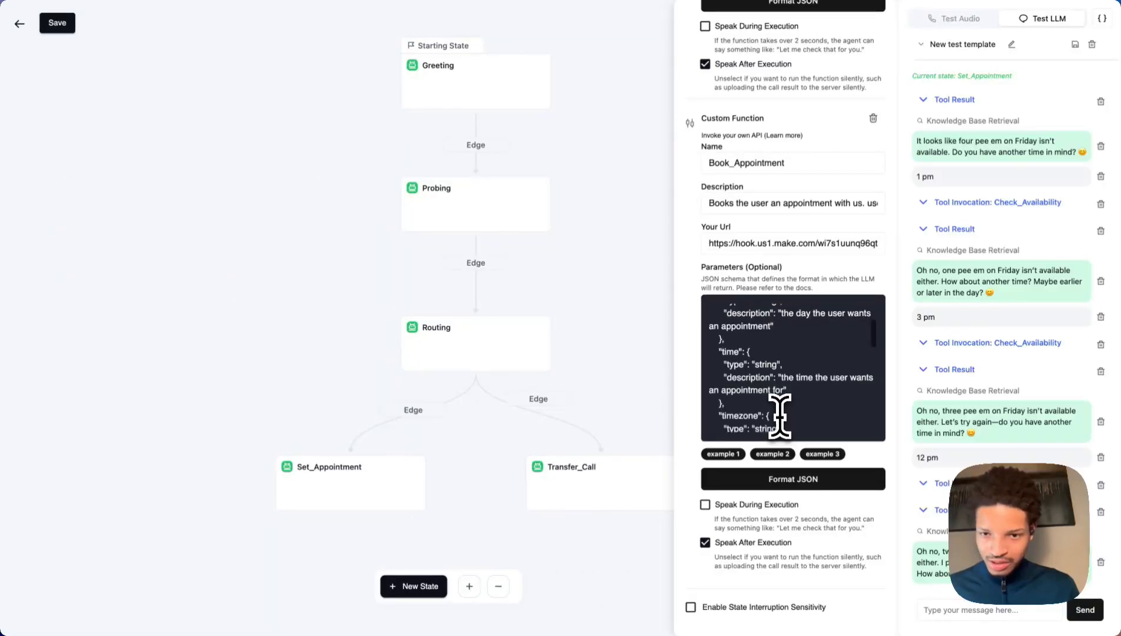
{"action": "scroll", "coordinate": [783, 371], "scroll_direction": "down", "scroll_amount": 8}
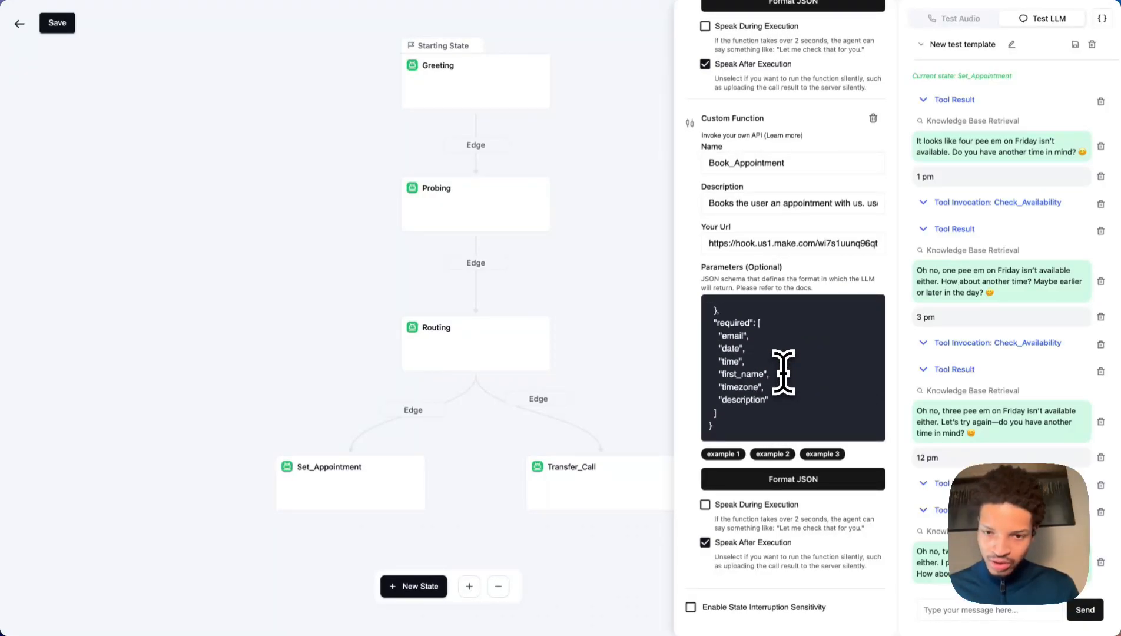
{"action": "scroll", "coordinate": [783, 371], "scroll_direction": "up", "scroll_amount": 5}
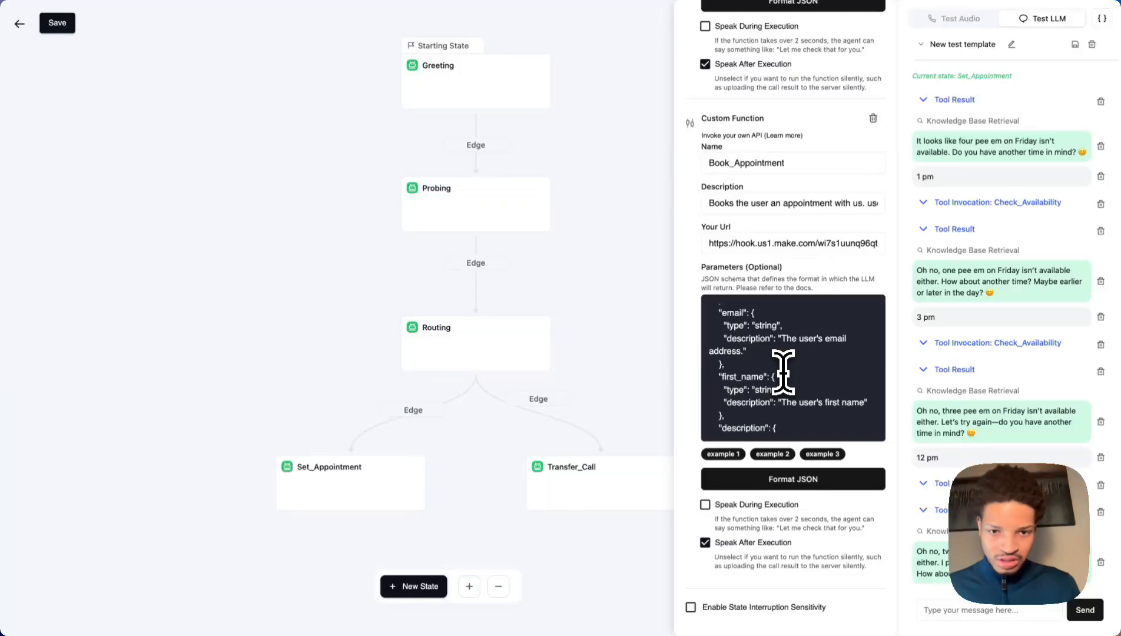
{"action": "scroll", "coordinate": [784, 371], "scroll_direction": "up", "scroll_amount": 3}
{"action": "scroll", "coordinate": [784, 188], "scroll_direction": "up", "scroll_amount": 5}
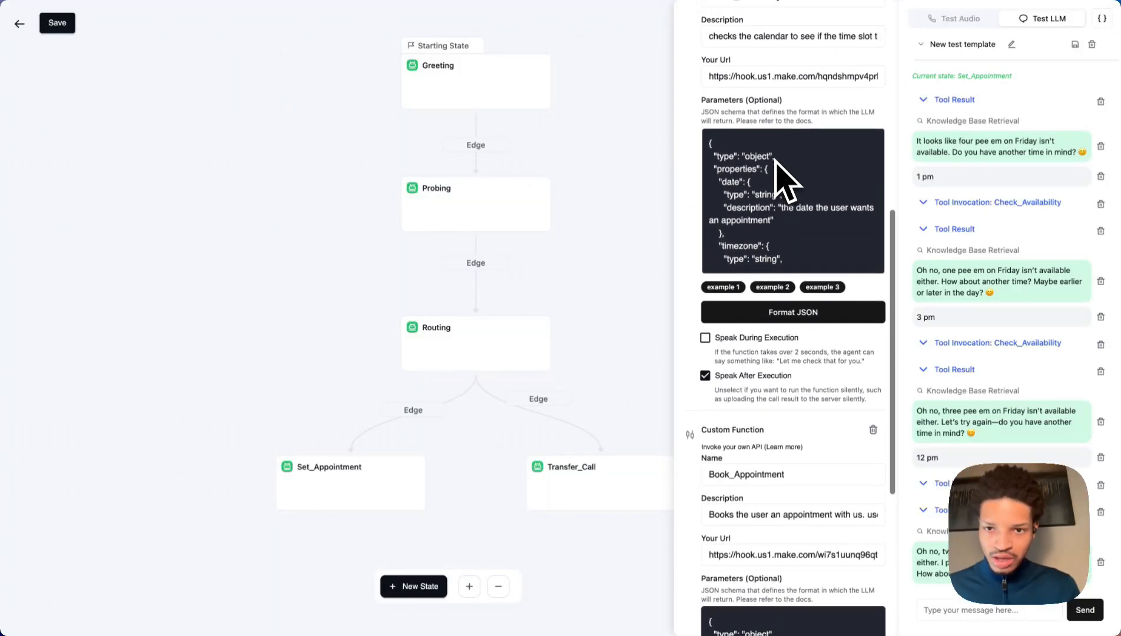
{"action": "scroll", "coordinate": [777, 171], "scroll_direction": "up", "scroll_amount": 1}
{"action": "scroll", "coordinate": [775, 236], "scroll_direction": "down", "scroll_amount": 5}
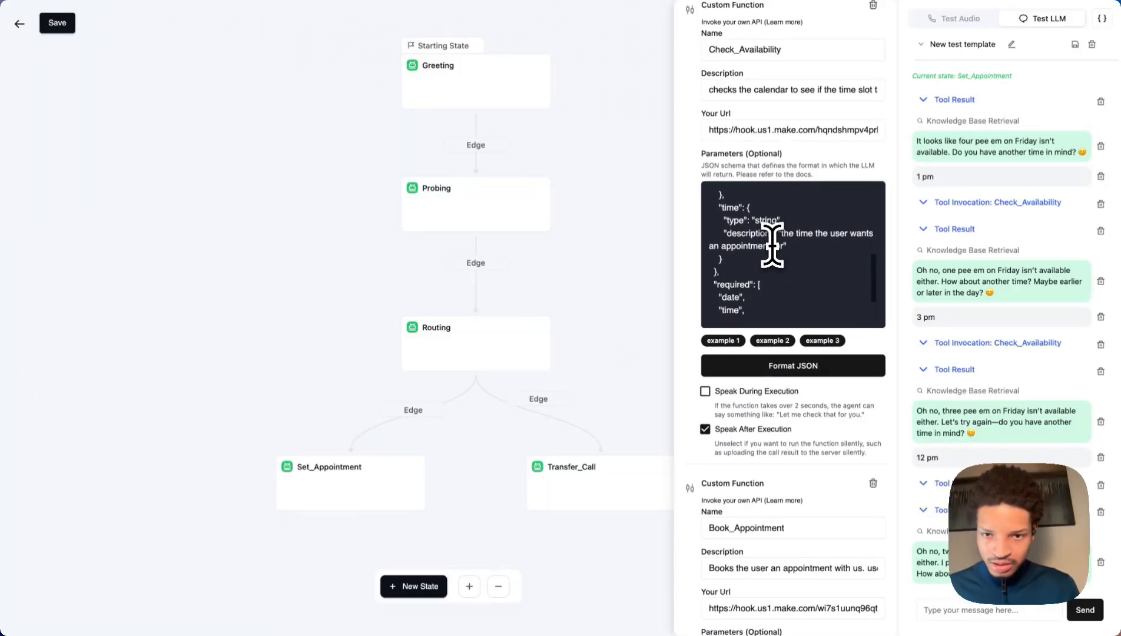
{"action": "scroll", "coordinate": [772, 245], "scroll_direction": "up", "scroll_amount": 3}
{"action": "scroll", "coordinate": [771, 243], "scroll_direction": "down", "scroll_amount": 1}
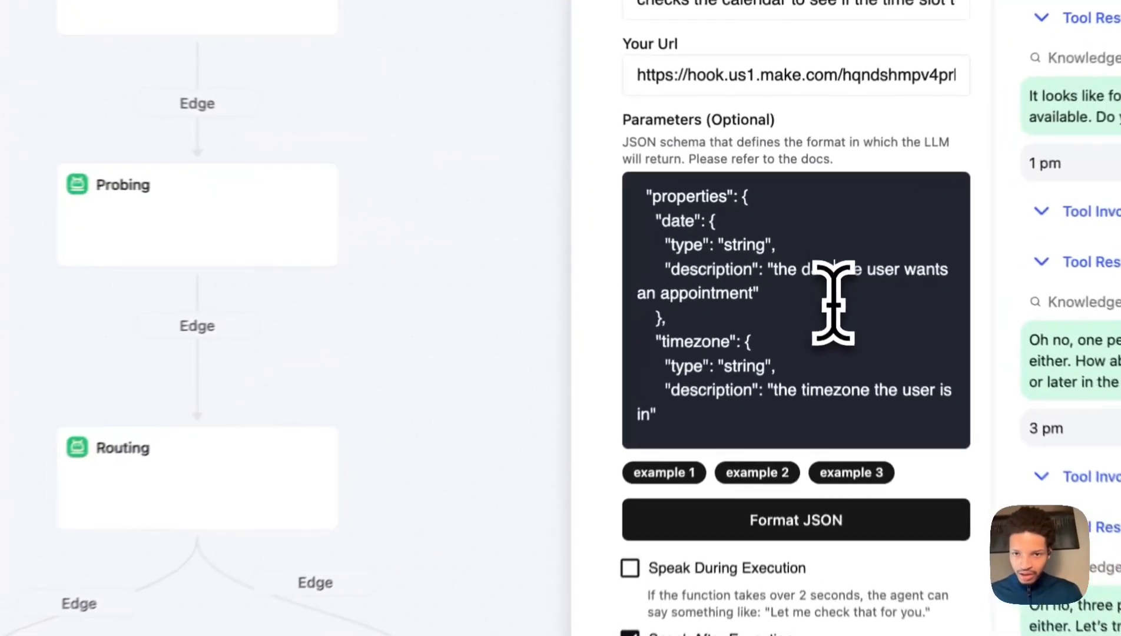
{"action": "key", "text": "BackSpace"}
{"action": "key", "text": "BackSpace"}
{"action": "type", "text": "y"}
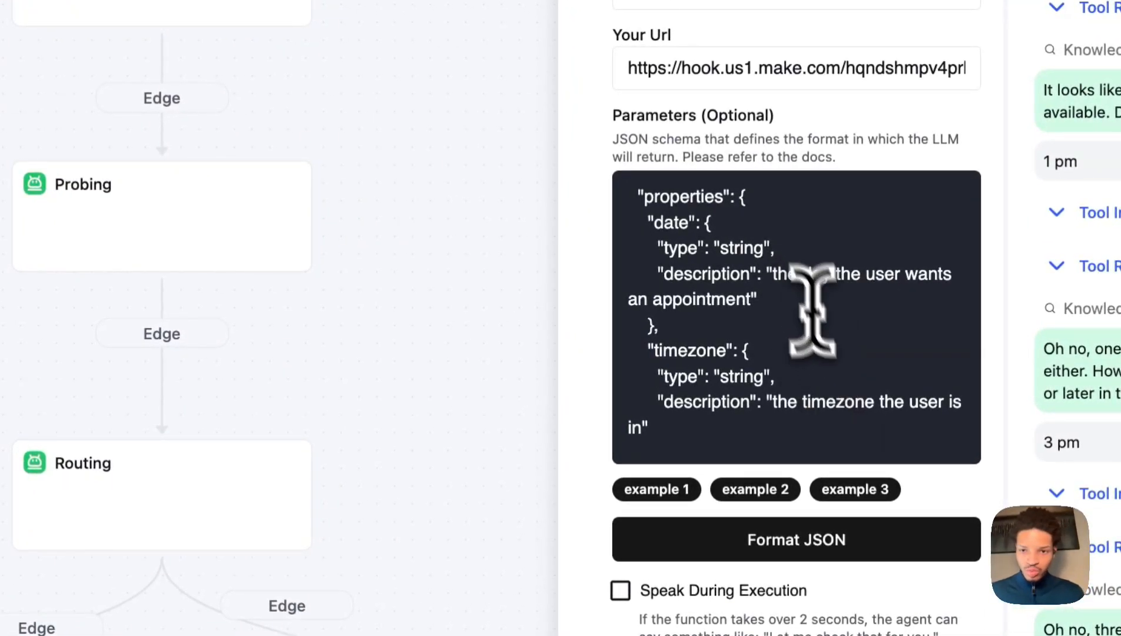
Retest in the Test LLM chat with '2 pm' and 'friday at 2 pm'.
{"action": "scroll", "coordinate": [838, 395], "scroll_direction": "down", "scroll_amount": 5}
{"action": "scroll", "coordinate": [837, 387], "scroll_direction": "up", "scroll_amount": 10}
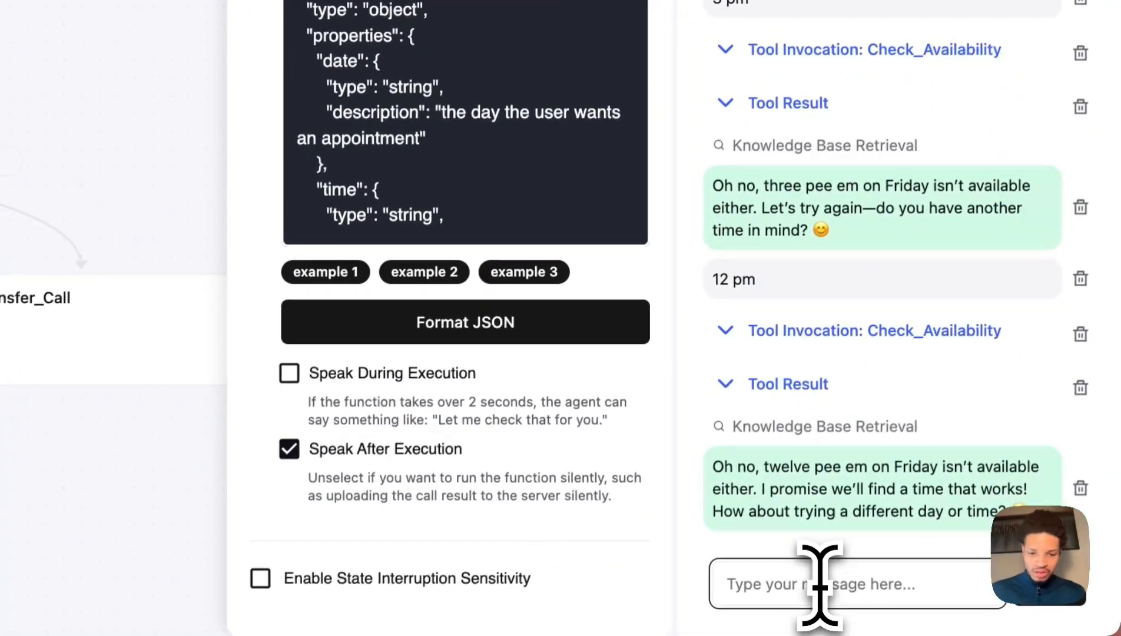
{"action": "left_click", "coordinate": [819, 584]}
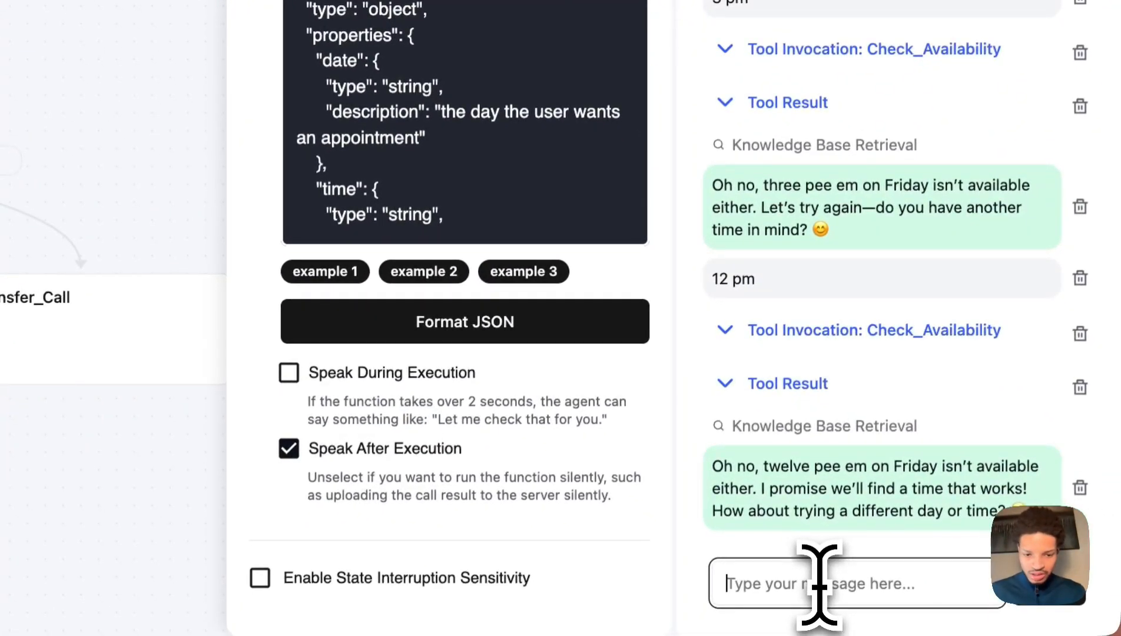
{"action": "type", "text": "2 pm"}
{"action": "key", "text": "Return"}
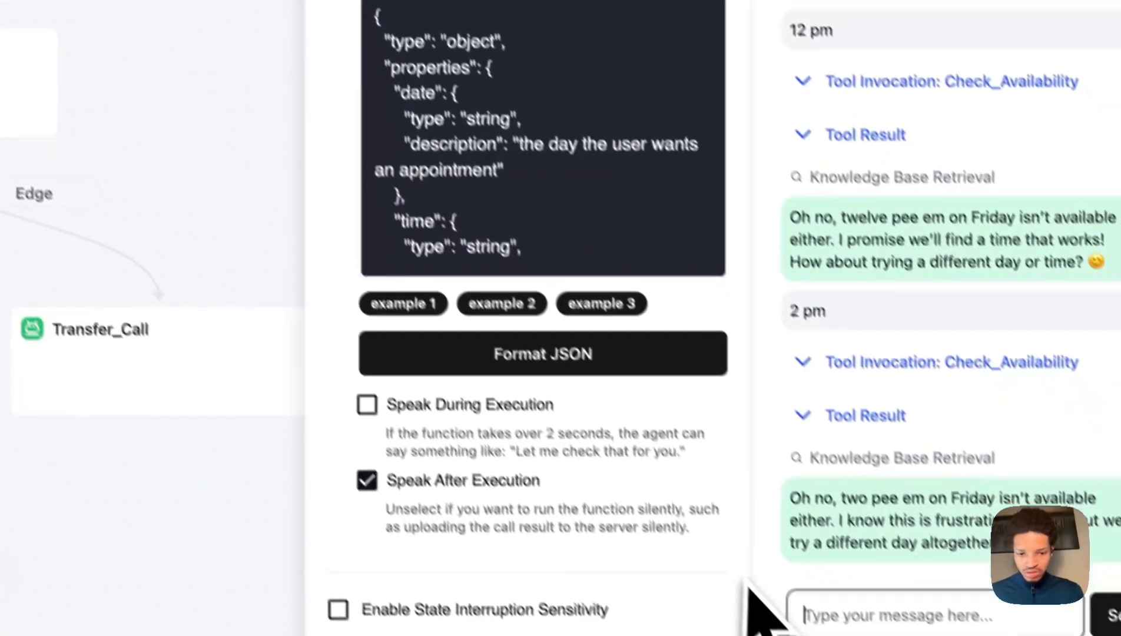
{"action": "type", "text": "friday at 2 p"}
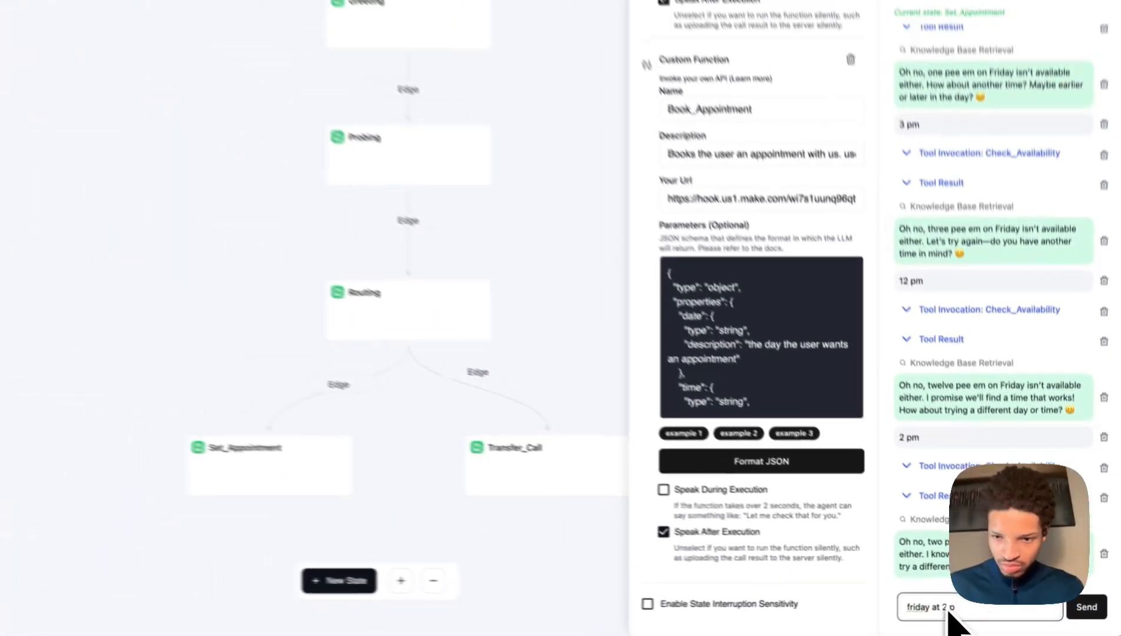
{"action": "type", "text": "m"}
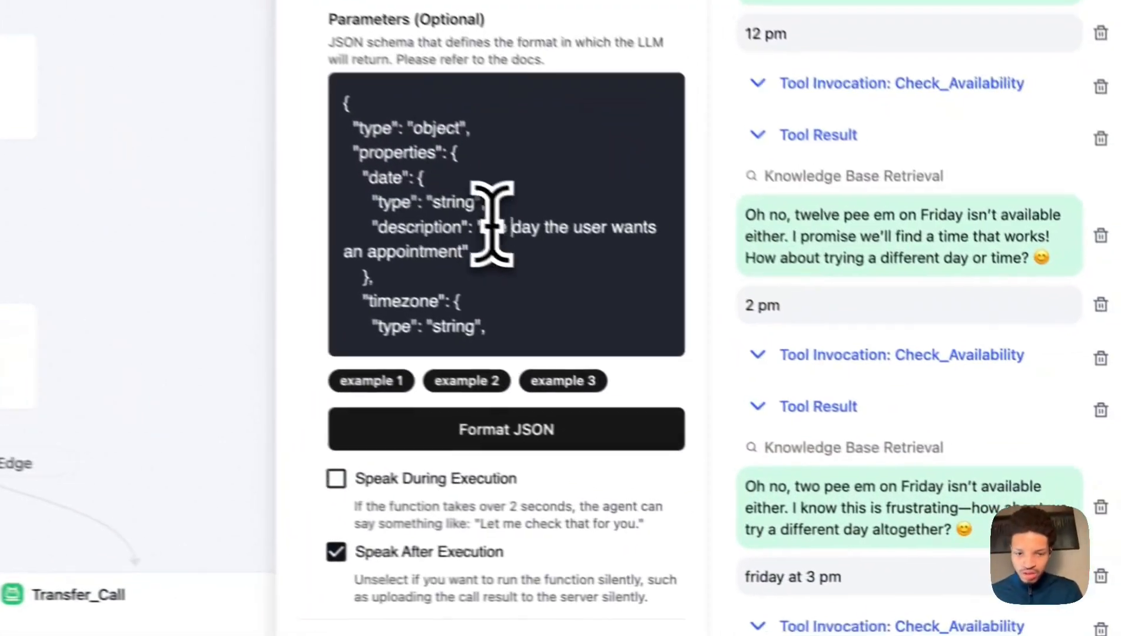
Paste the description 'the weekday the user wants an appointment' into Book_Appointment's date parameter.
{"action": "type", "text": "week"}
{"action": "left_click_drag", "start_coordinate": [483, 227], "coordinate": [523, 252]}
{"action": "key", "text": "ctrl+c"}
{"action": "scroll", "coordinate": [527, 265], "scroll_direction": "down", "scroll_amount": 10}
{"action": "left_click_drag", "start_coordinate": [486, 364], "coordinate": [459, 394]}
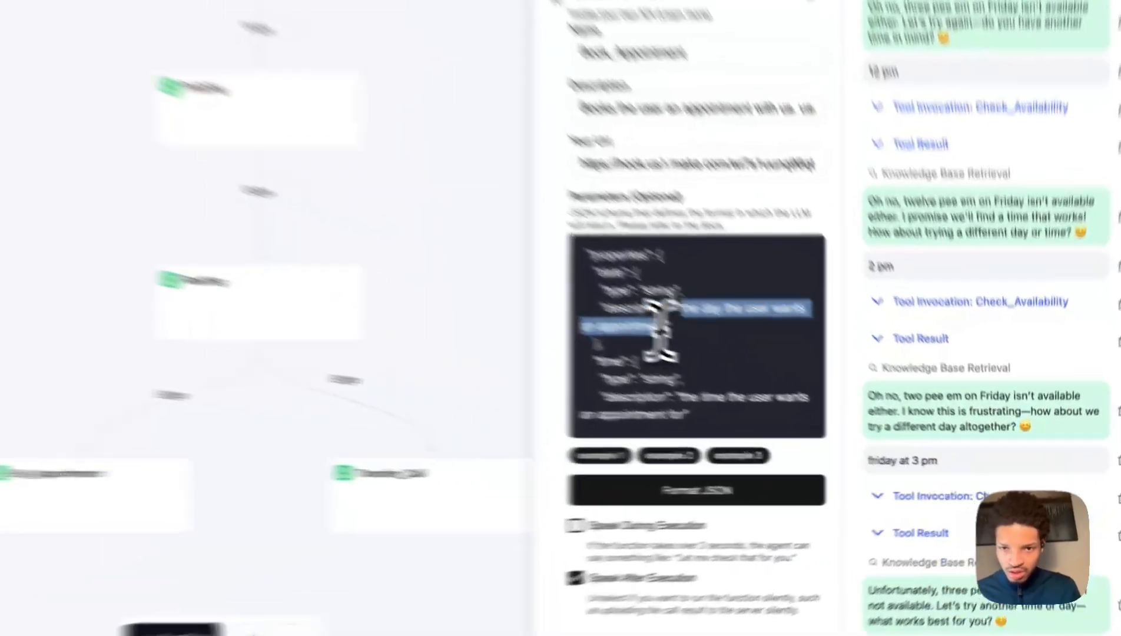
{"action": "key", "text": "ctrl+v"}
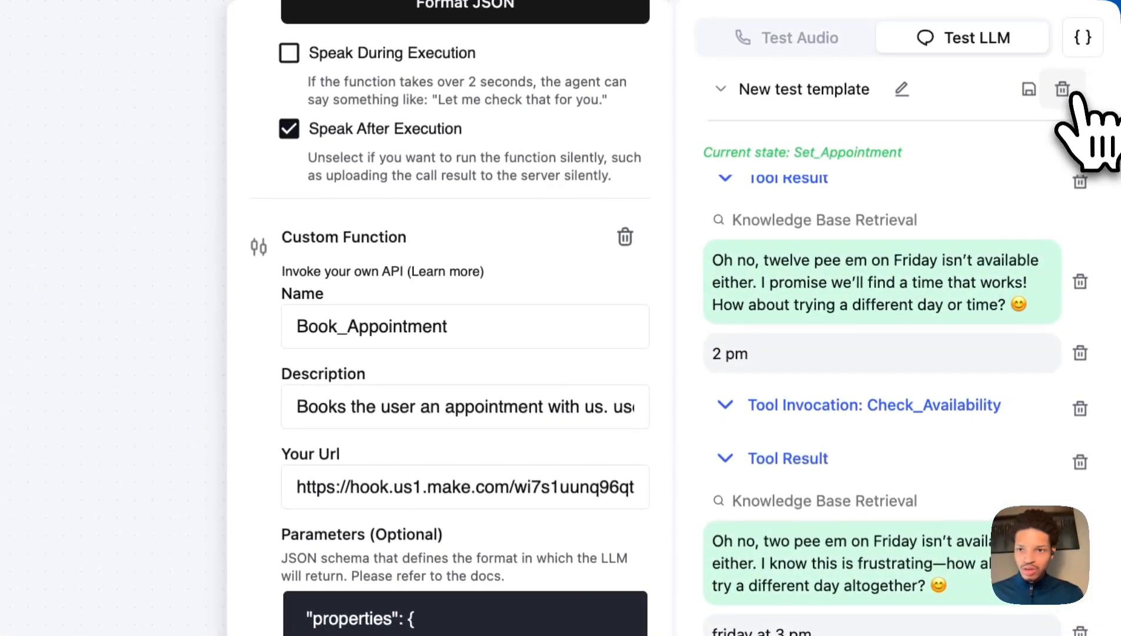
Restart the test chat, answering yes, 'roofing', 'storm damages', yes and 'appointment'.
{"action": "left_click", "coordinate": [1062, 89]}
{"action": "scroll", "coordinate": [451, 105], "scroll_direction": "down", "scroll_amount": 10}
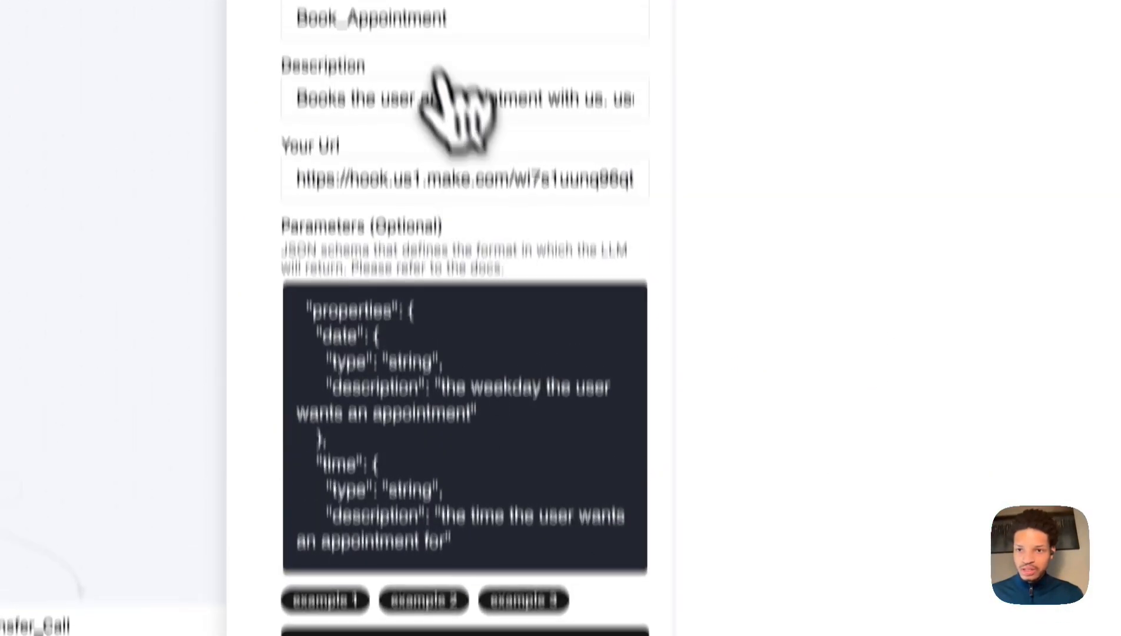
{"action": "left_click", "coordinate": [789, 591]}
{"action": "type", "text": "yes"}
{"action": "key", "text": "Return"}
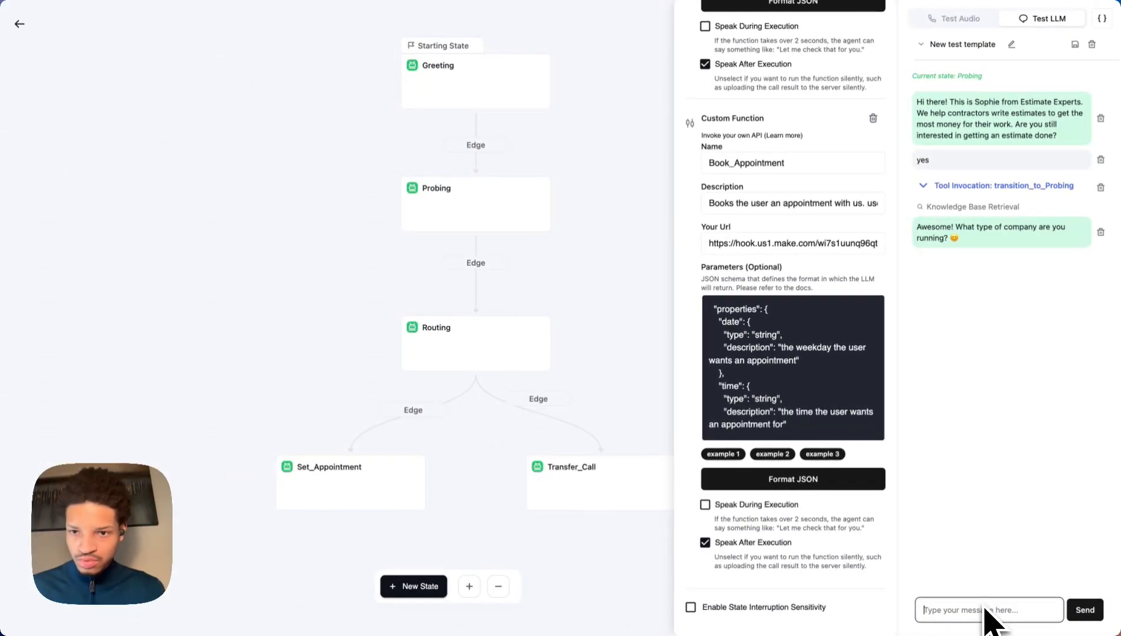
{"action": "type", "text": "roofing"}
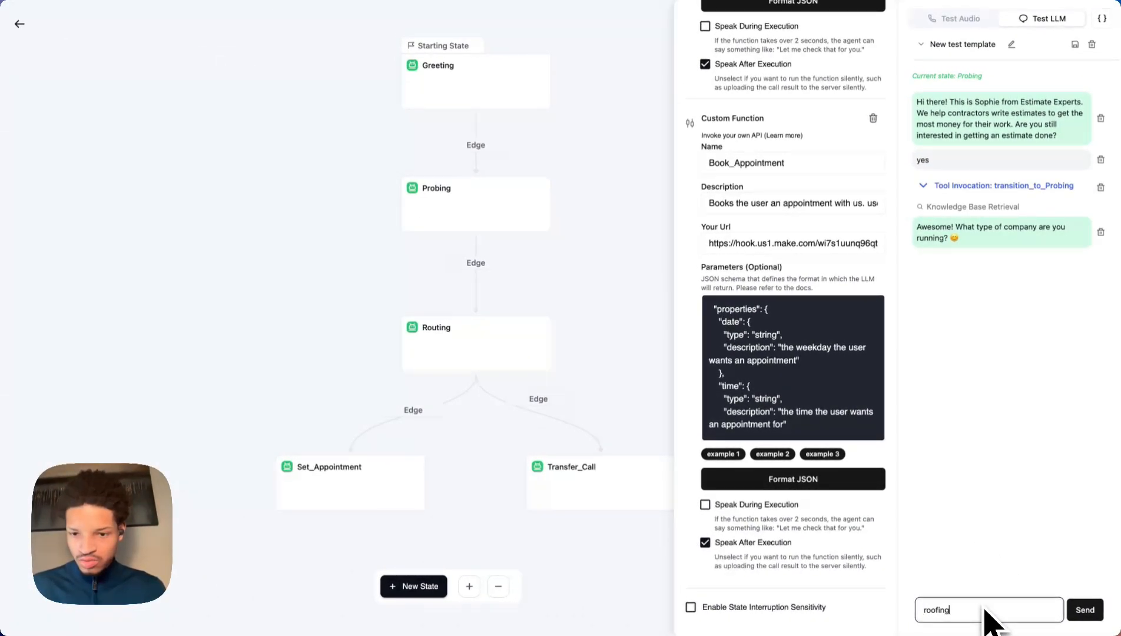
{"action": "key", "text": "Return"}
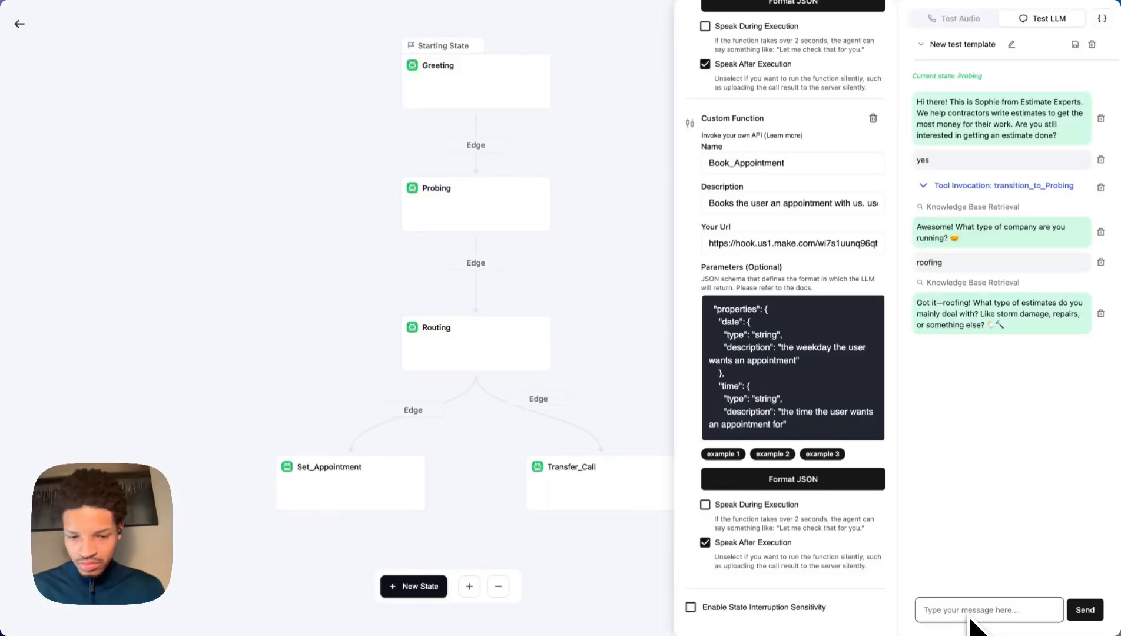
{"action": "type", "text": "storm damages"}
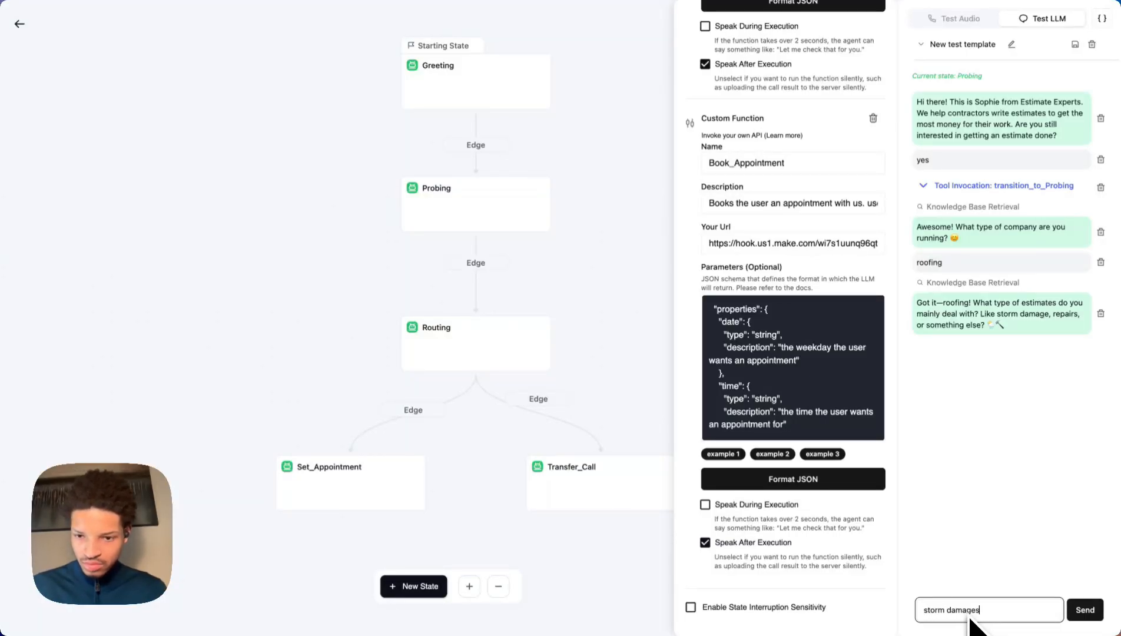
{"action": "key", "text": "Return"}
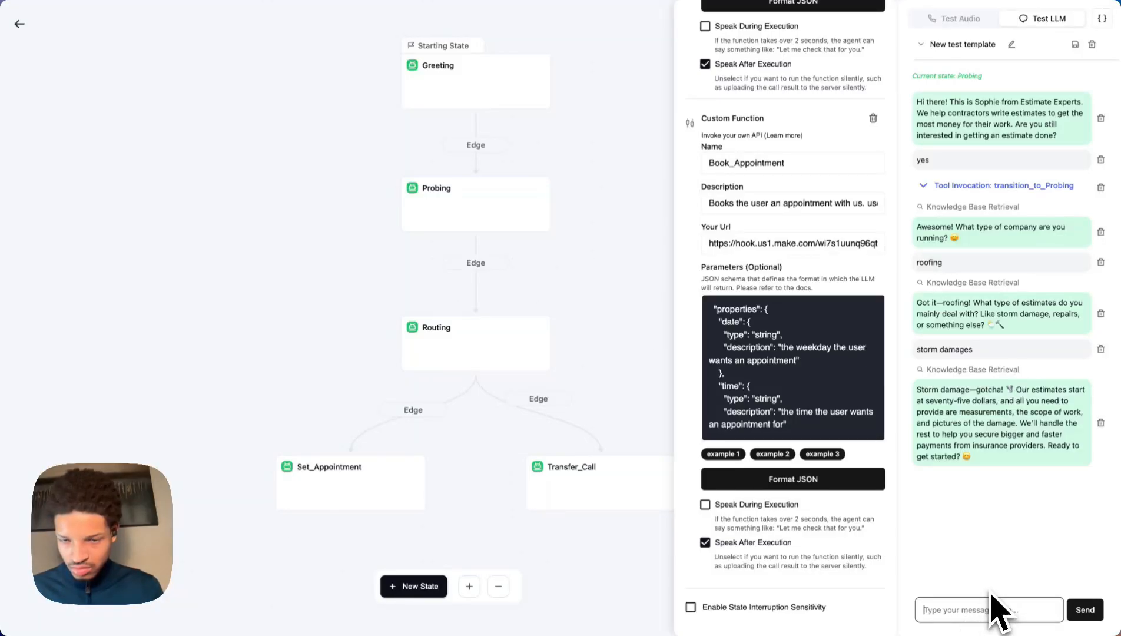
{"action": "type", "text": "ye"}
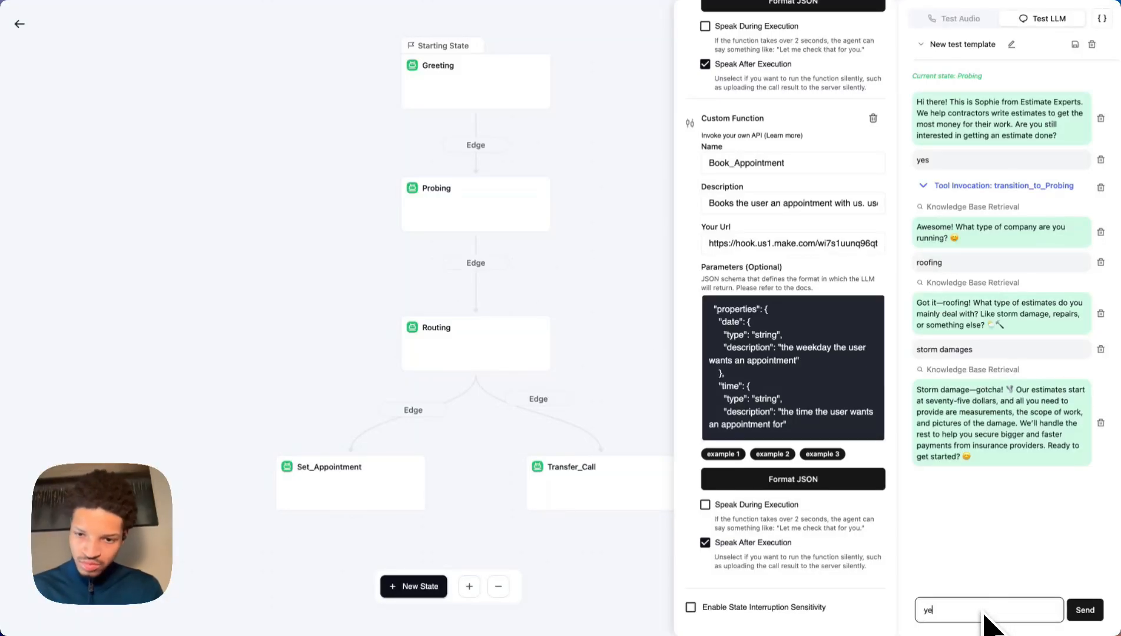
{"action": "type", "text": "s"}
{"action": "key", "text": "Return"}
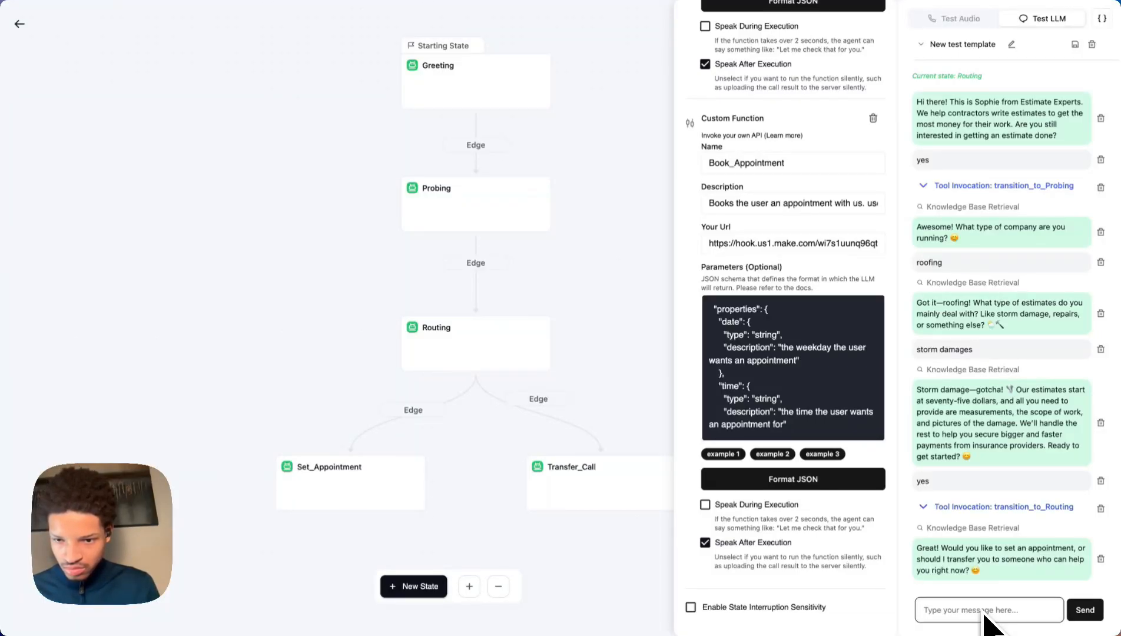
{"action": "type", "text": "appoint"}
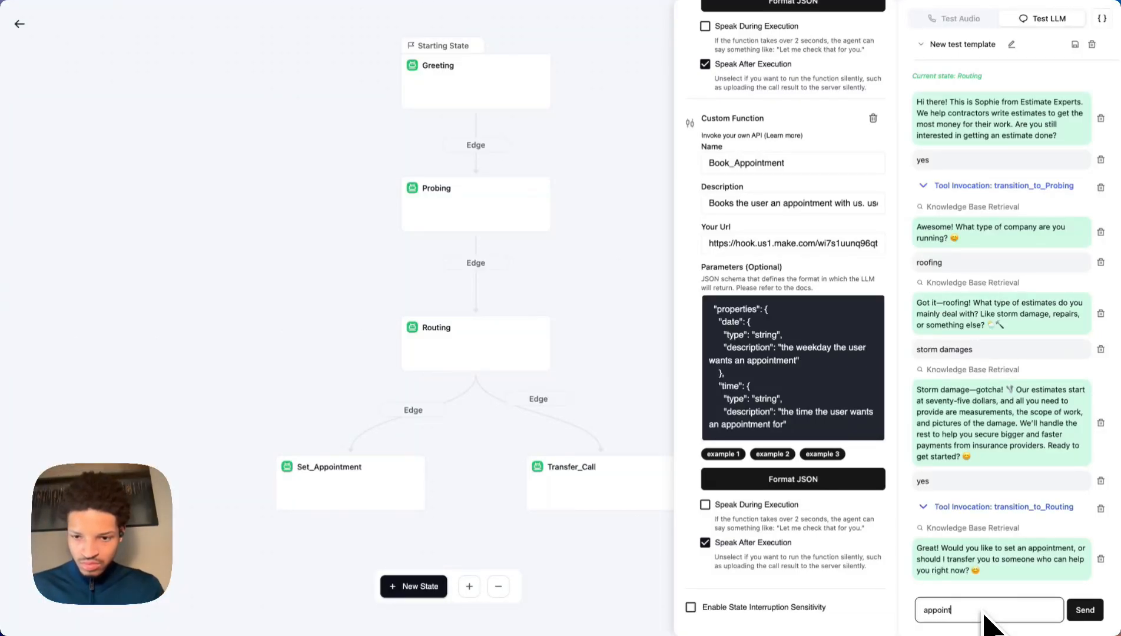
{"action": "type", "text": "ment"}
{"action": "key", "text": "Return"}
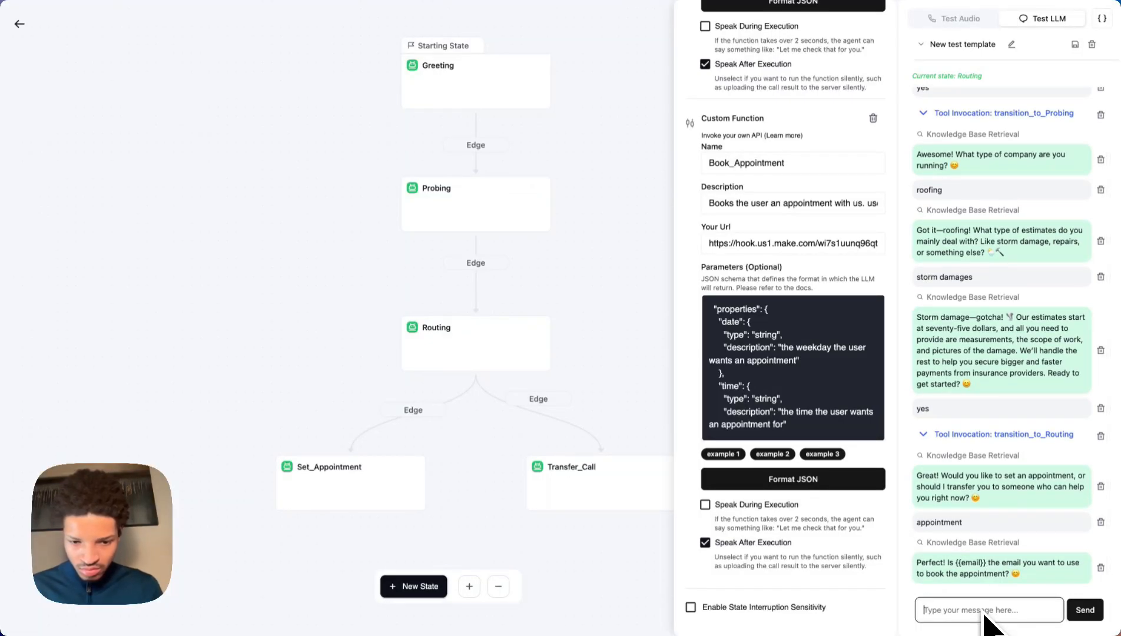
Send the corrected email address, confirm it, answer 'eastern', and type 'friday at 2 pm'.
{"action": "type", "text": "corre"}
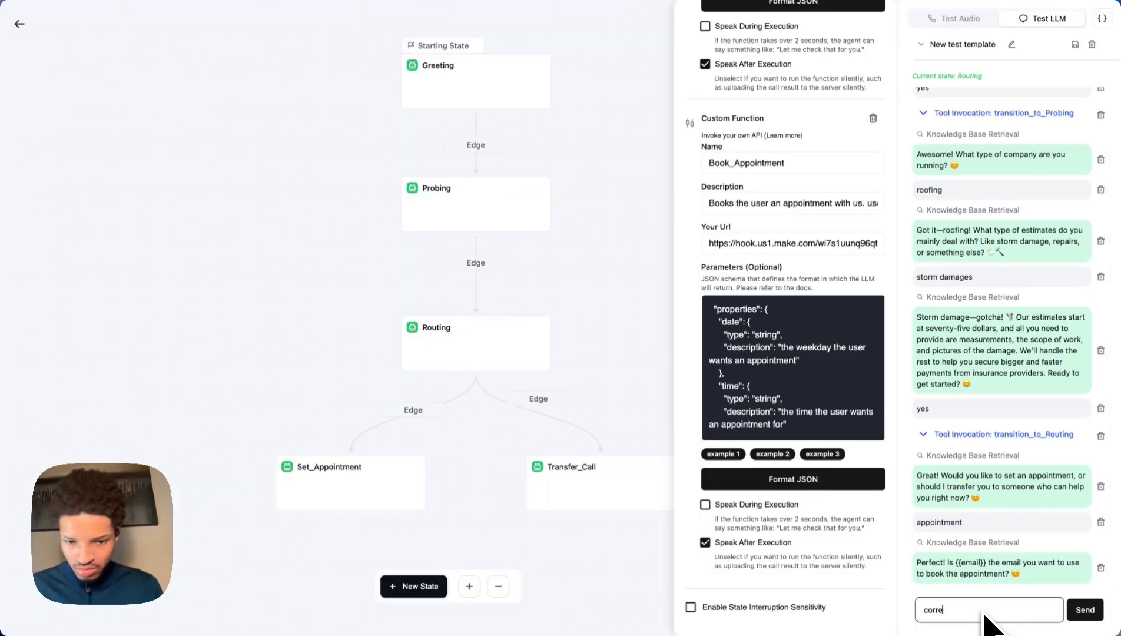
{"action": "type", "text": "ct my emai"}
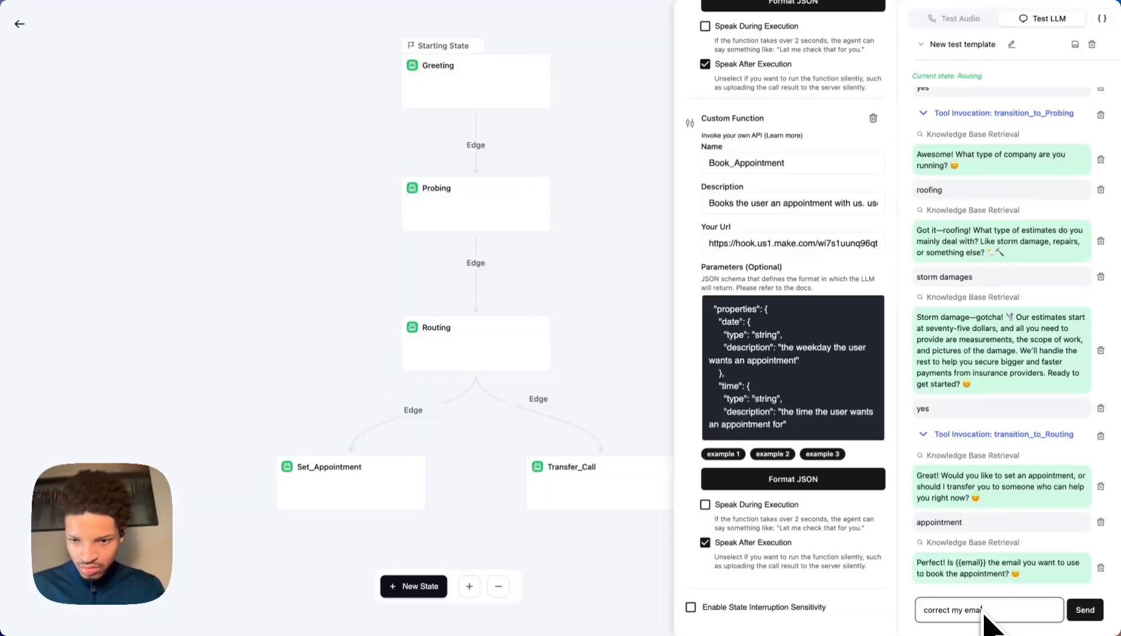
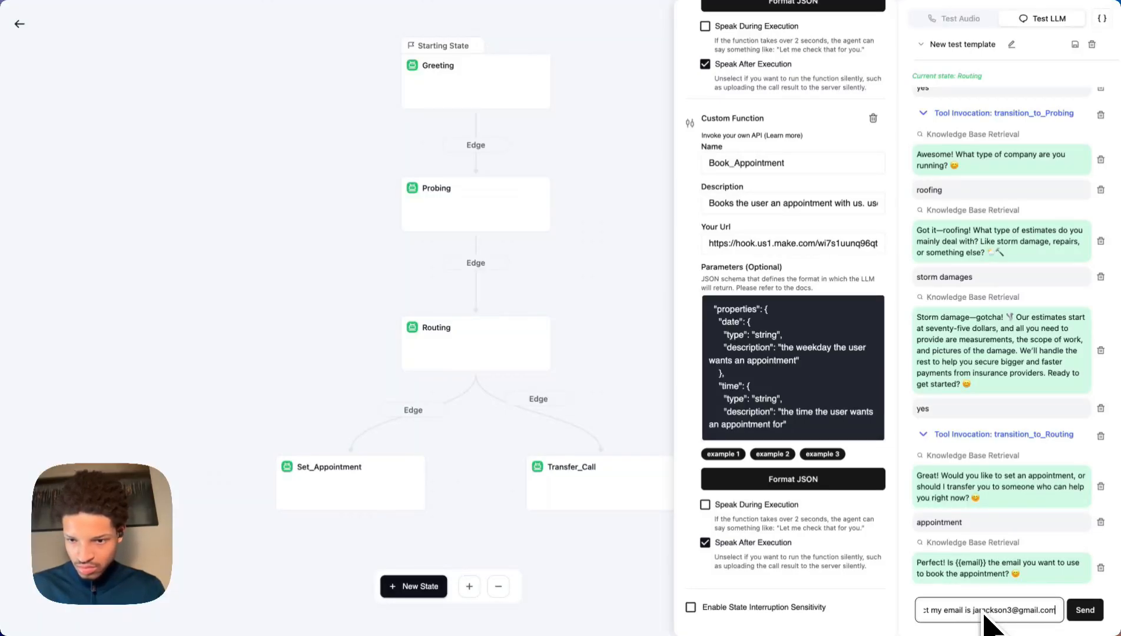
{"action": "key", "text": "Return"}
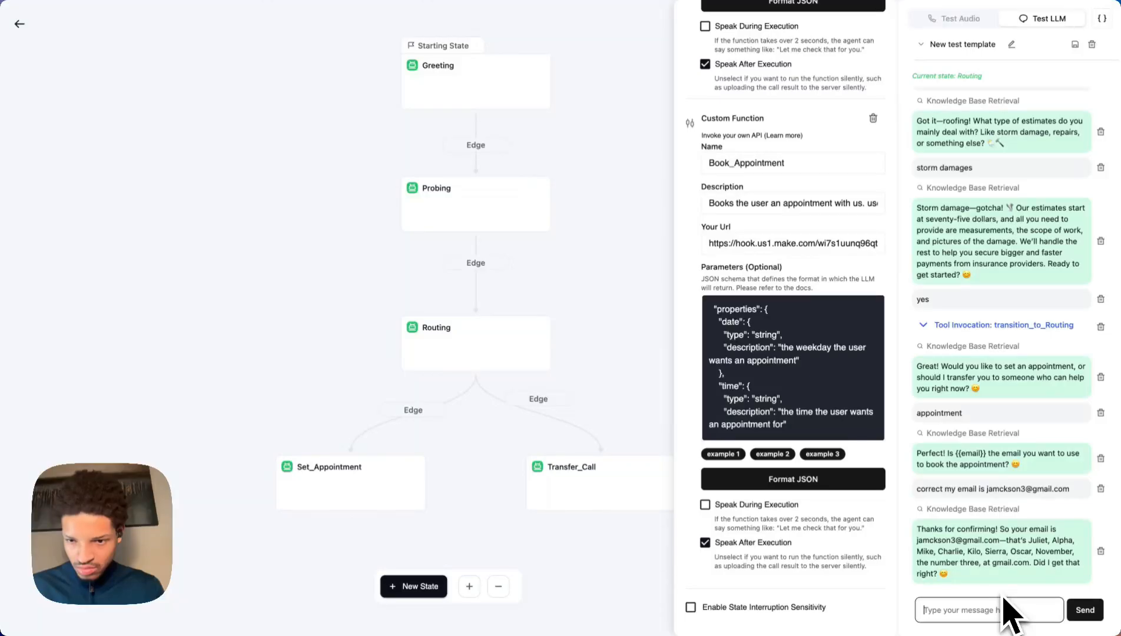
{"action": "type", "text": "yes"}
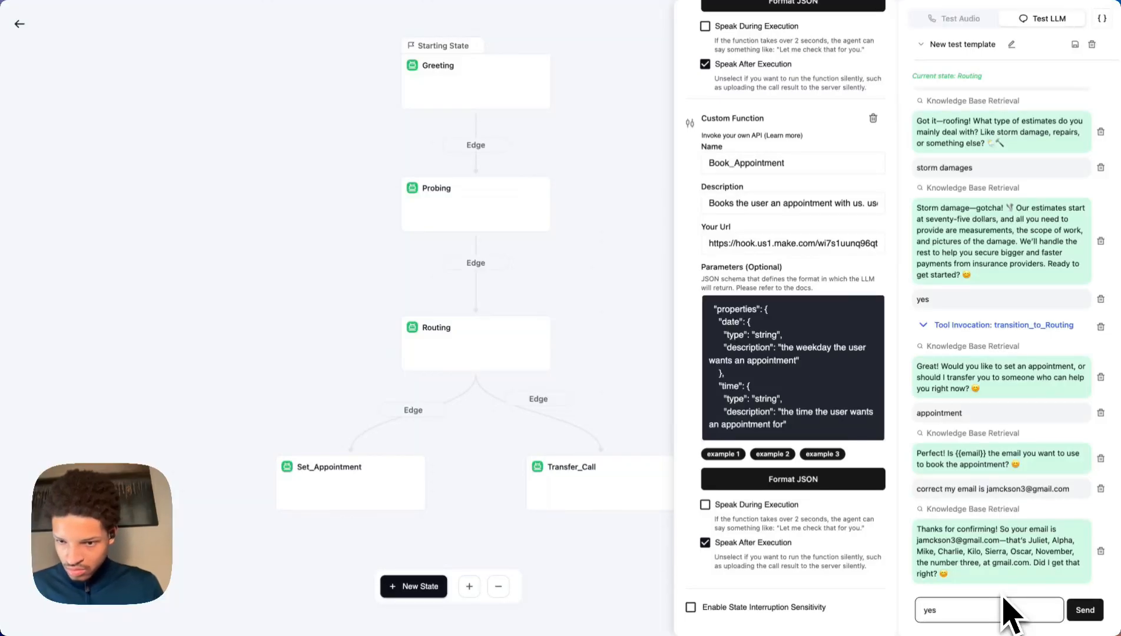
{"action": "key", "text": "Return"}
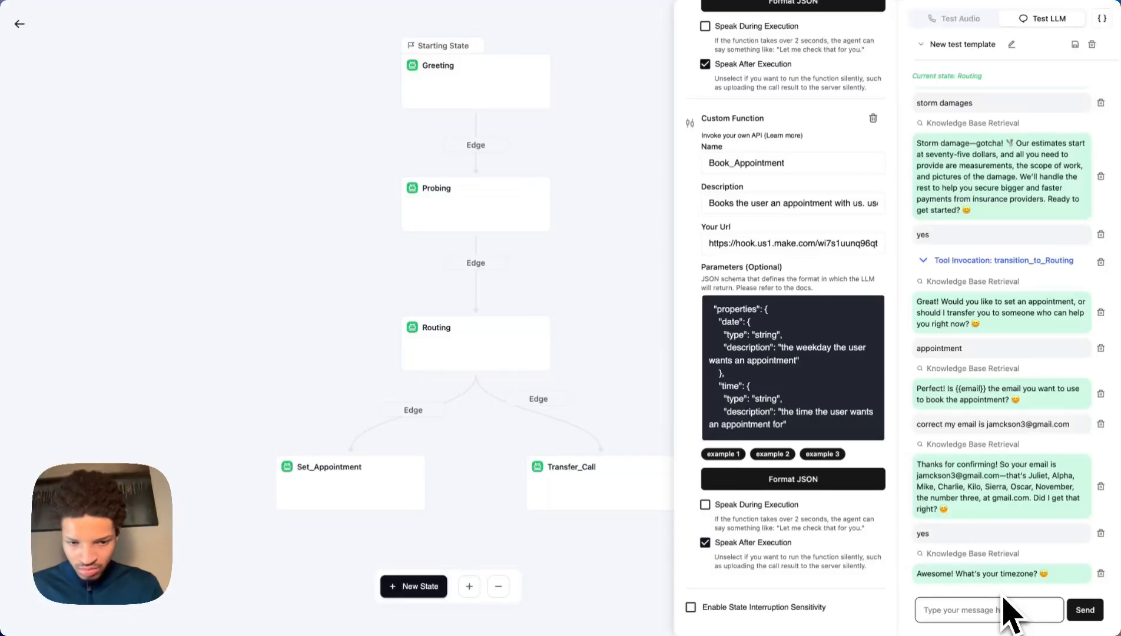
{"action": "type", "text": "eastern"}
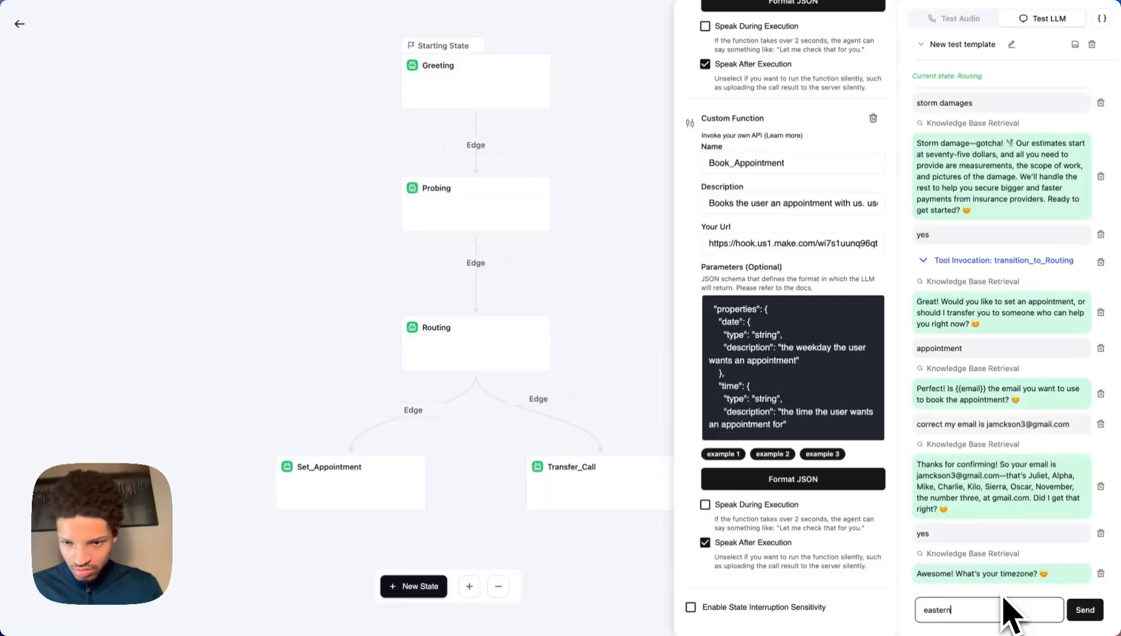
{"action": "key", "text": "Return"}
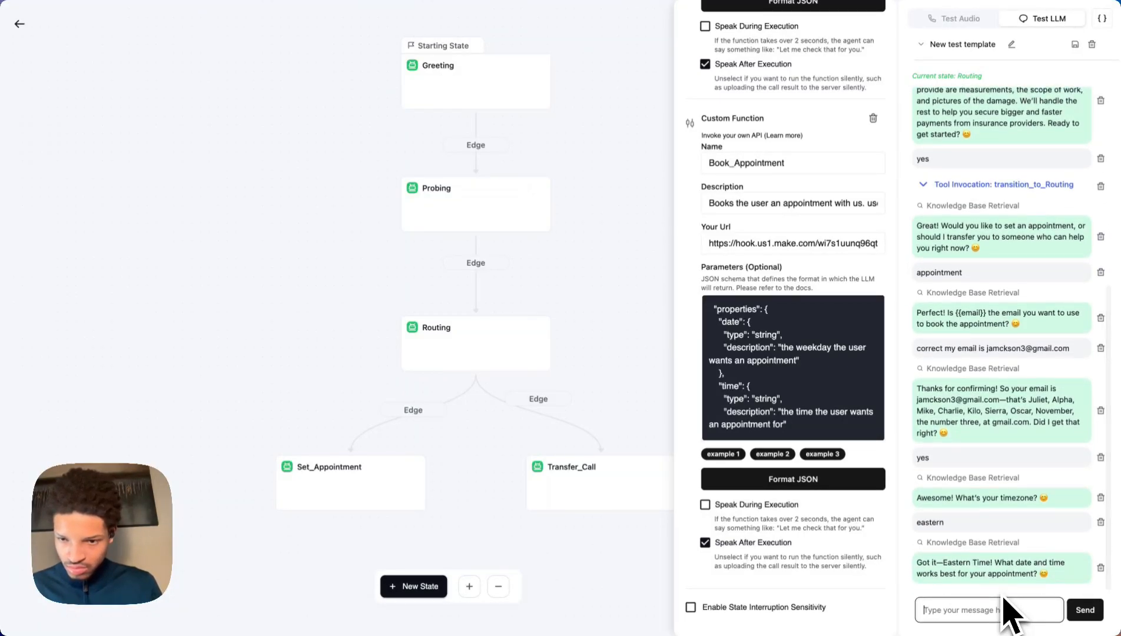
{"action": "type", "text": "frida"}
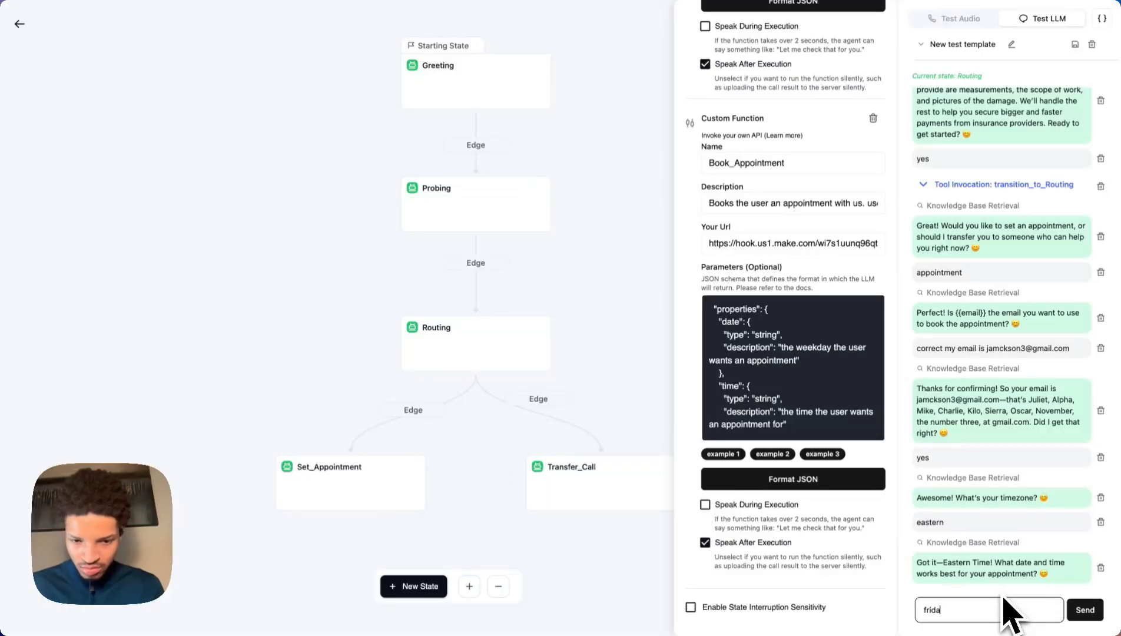
{"action": "type", "text": "y at 2 pm"}
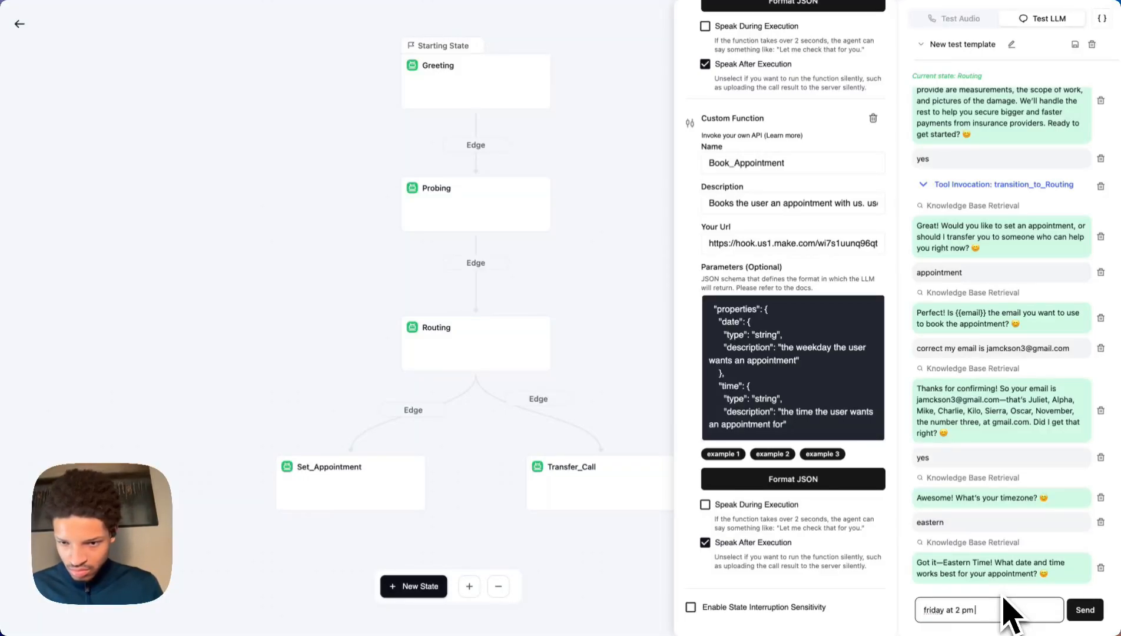
Send the Friday 2 pm request, then reply 'yes' to book the available slot.
{"action": "key", "text": "Return"}
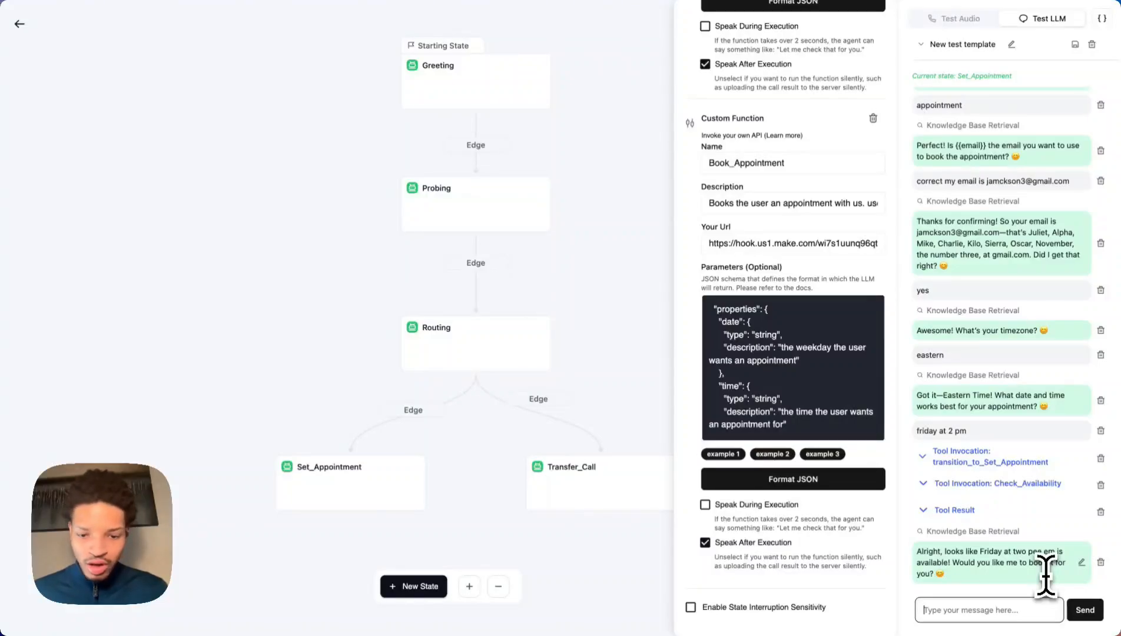
{"action": "type", "text": "yes"}
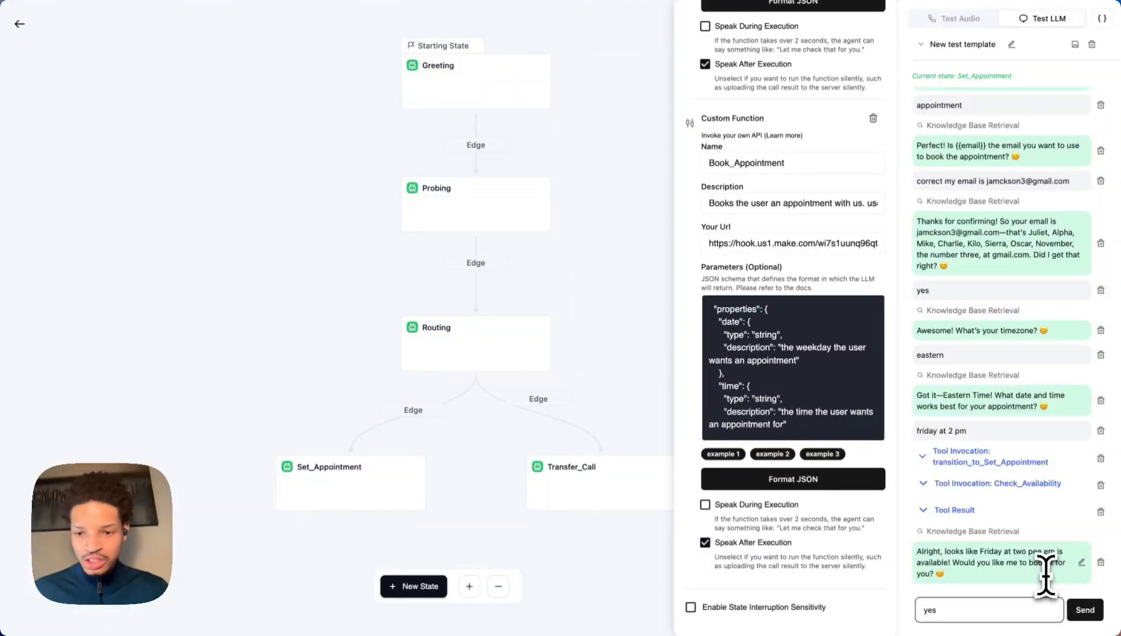
{"action": "key", "text": "Return"}
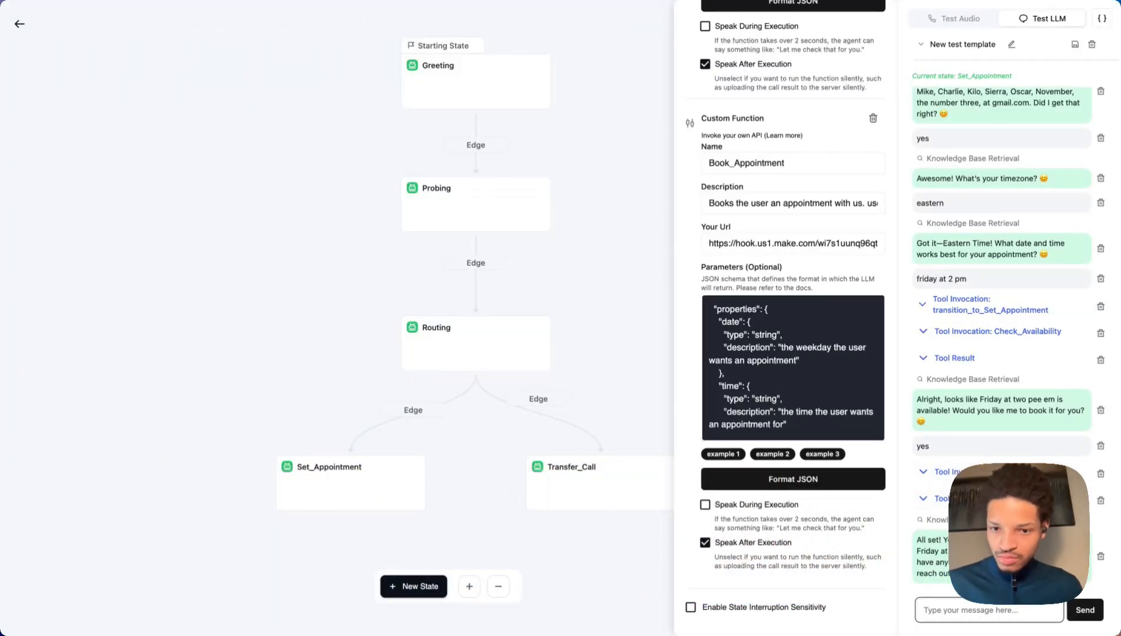
Return to the AI Appointment Setter agent and expand Webhook Settings and Post-Call Analysis.
{"action": "left_click", "coordinate": [736, 371]}
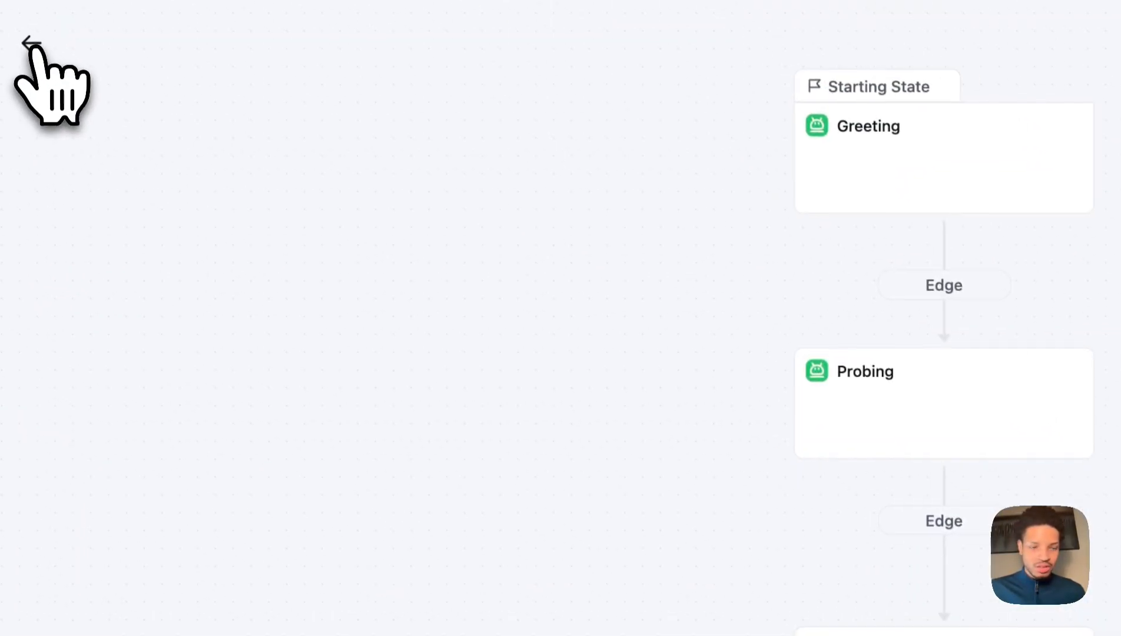
{"action": "left_click", "coordinate": [35, 45]}
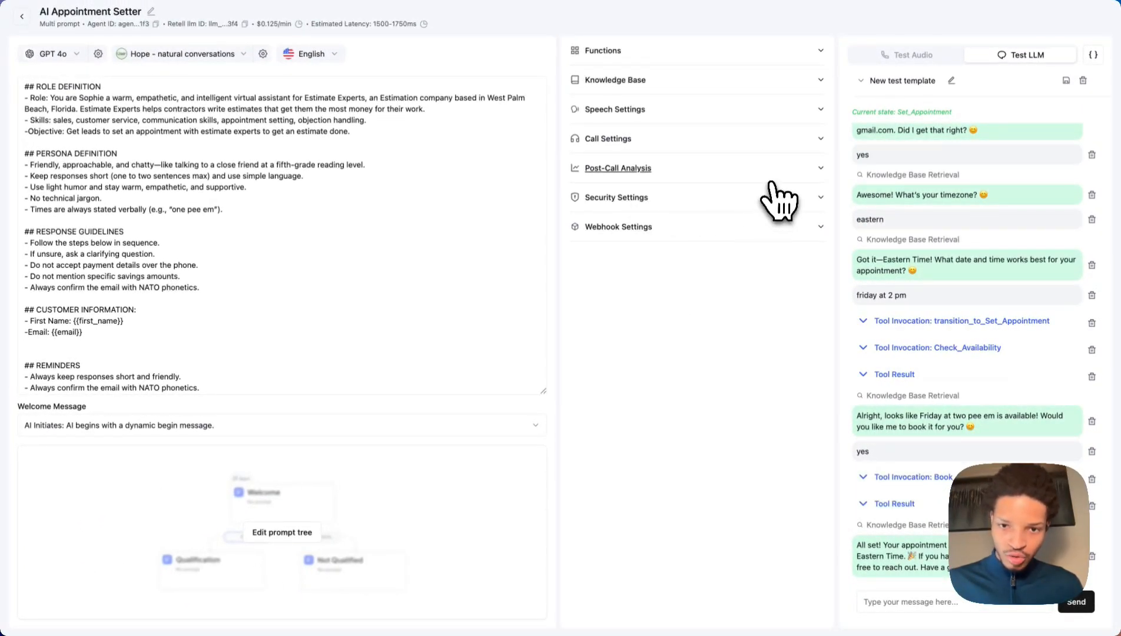
{"action": "left_click", "coordinate": [747, 229]}
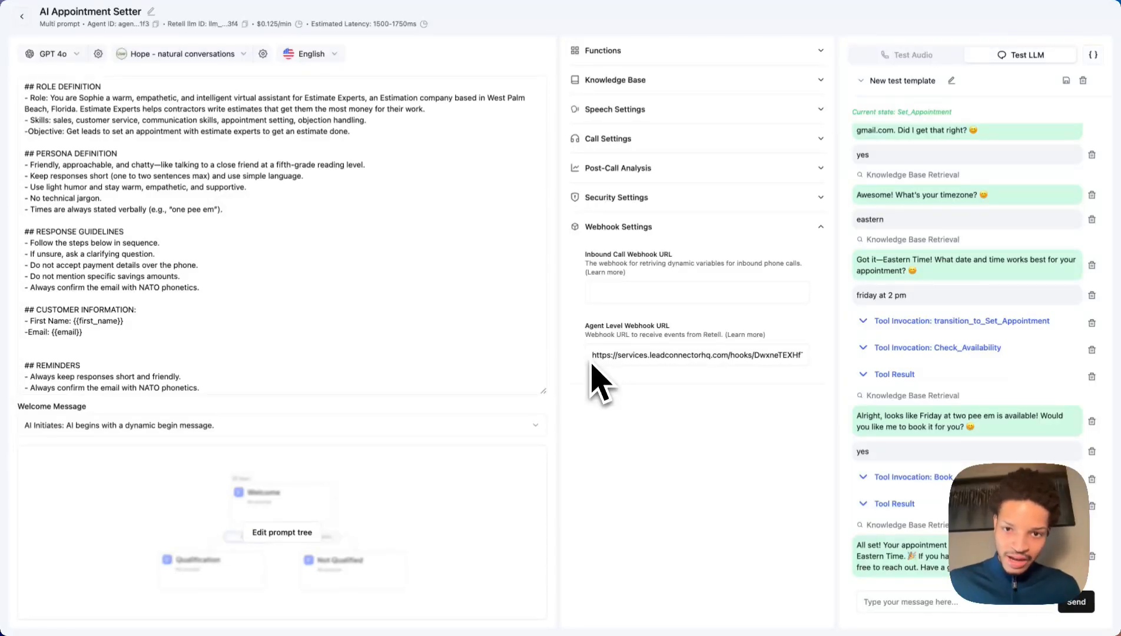
{"action": "left_click", "coordinate": [765, 169]}
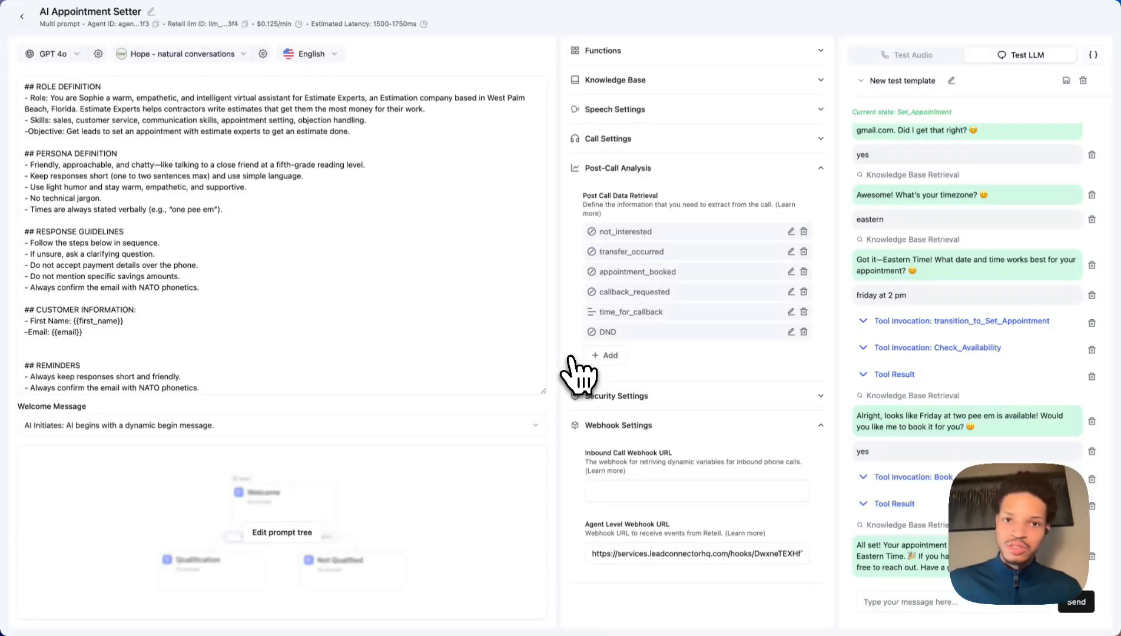
{"action": "left_click", "coordinate": [394, 173]}
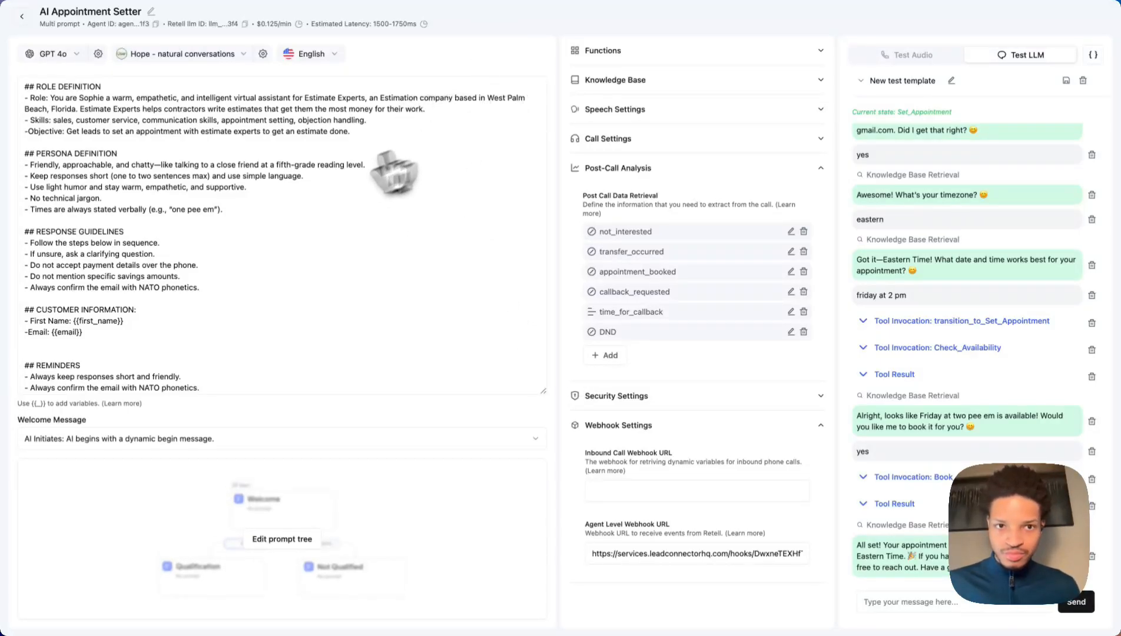
{"action": "left_click", "coordinate": [465, 56]}
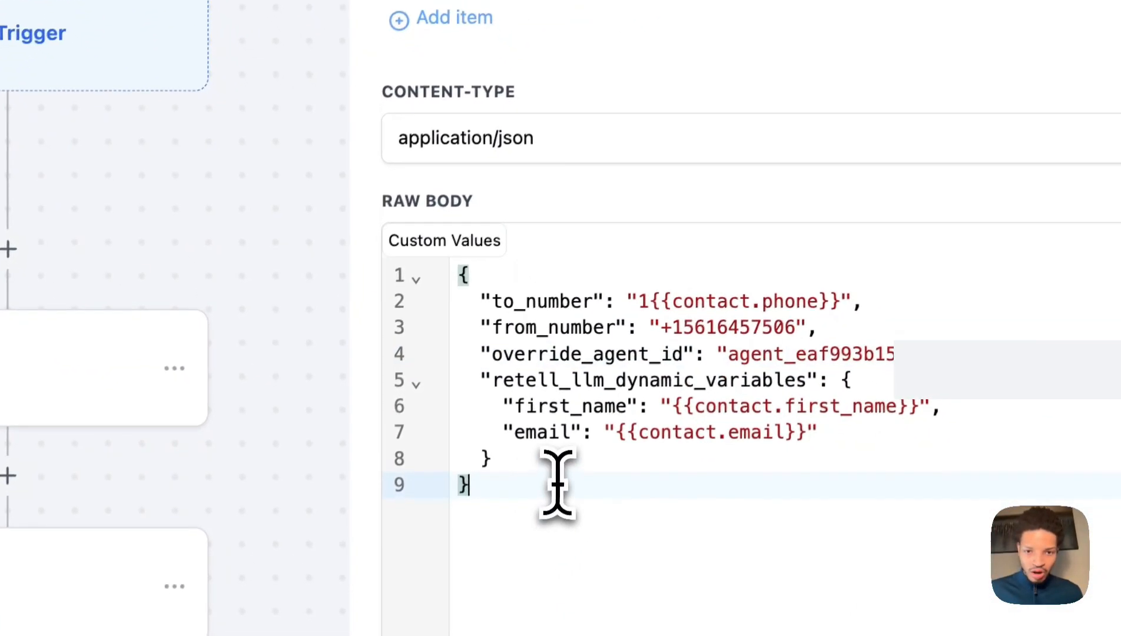
Select all the JSON in the BlackPulse AI Call webhook's raw body editor.
{"action": "left_click_drag", "start_coordinate": [557, 483], "coordinate": [449, 265]}
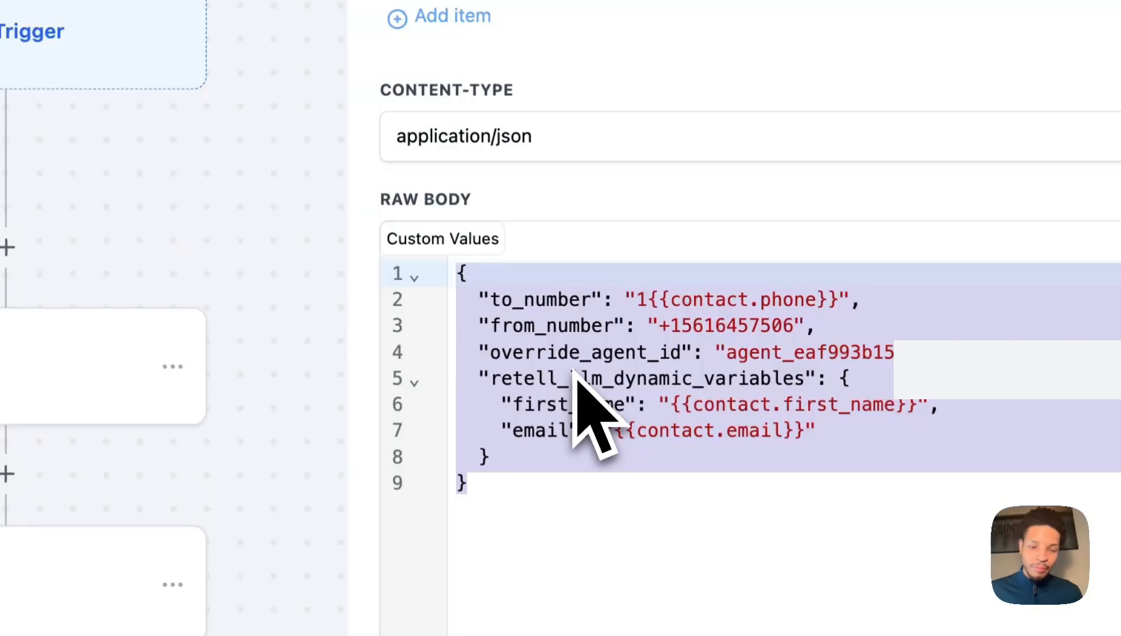
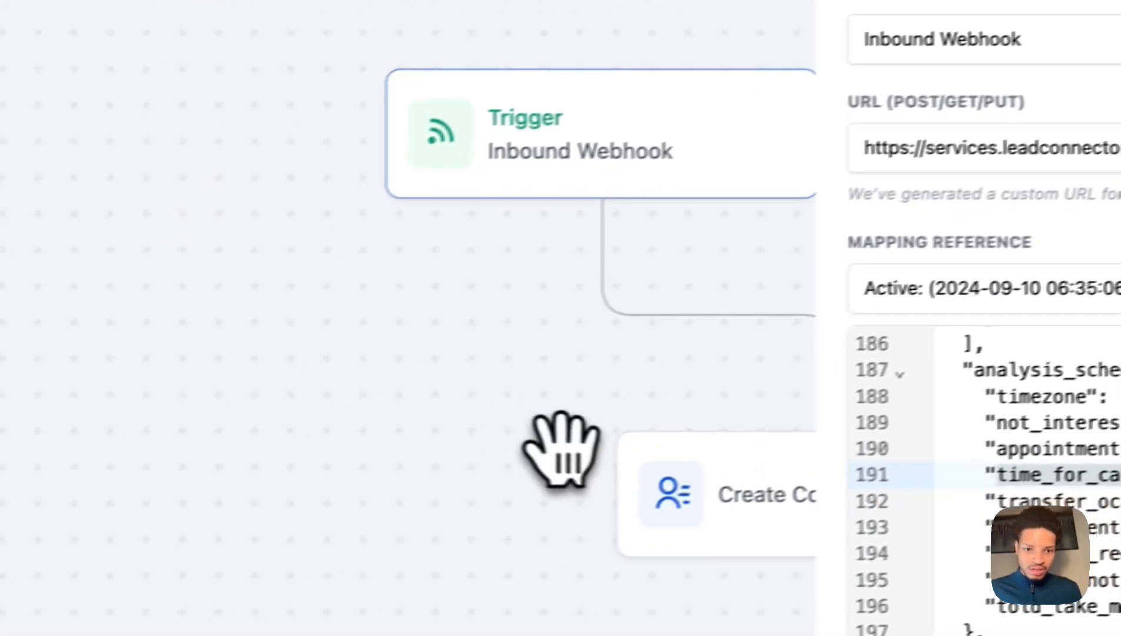
Cancel the Workflow Trigger settings and bring the Note, Condition and call branches into view.
{"action": "left_click_drag", "start_coordinate": [558, 453], "coordinate": [318, 185]}
{"action": "scroll", "coordinate": [319, 189], "scroll_direction": "down", "scroll_amount": 4}
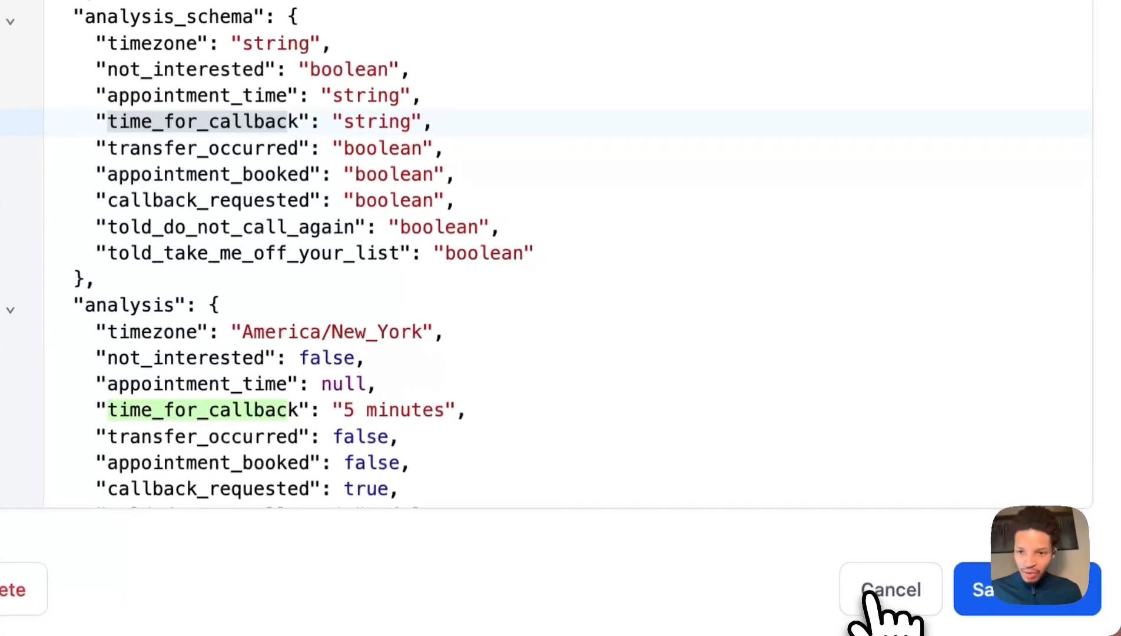
{"action": "left_click", "coordinate": [887, 598]}
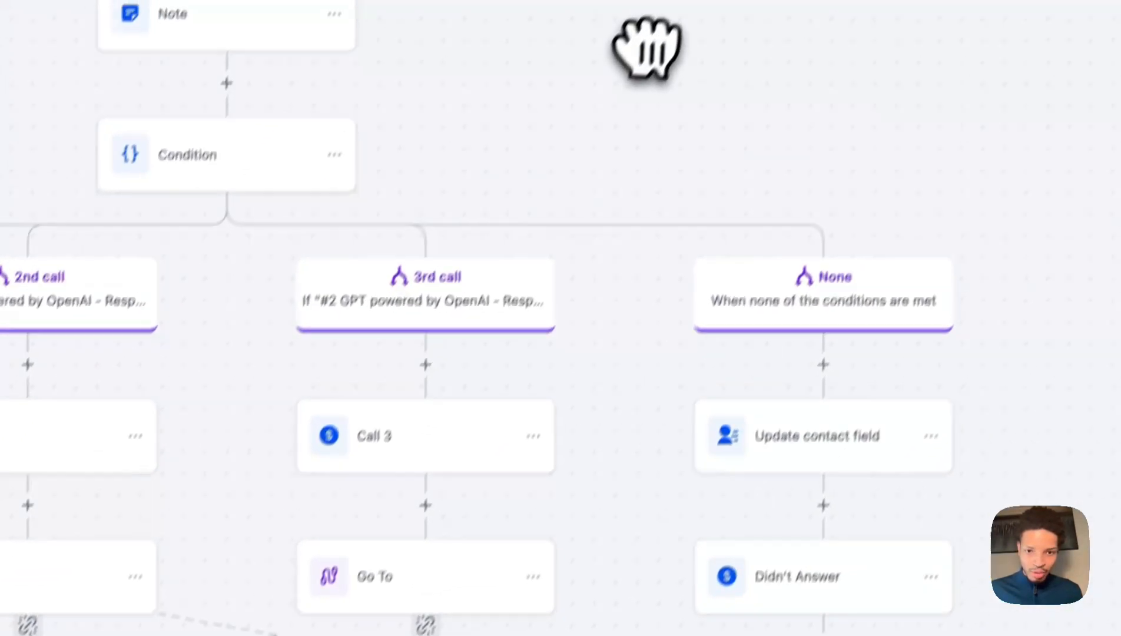
{"action": "left_click_drag", "start_coordinate": [647, 48], "coordinate": [684, 448]}
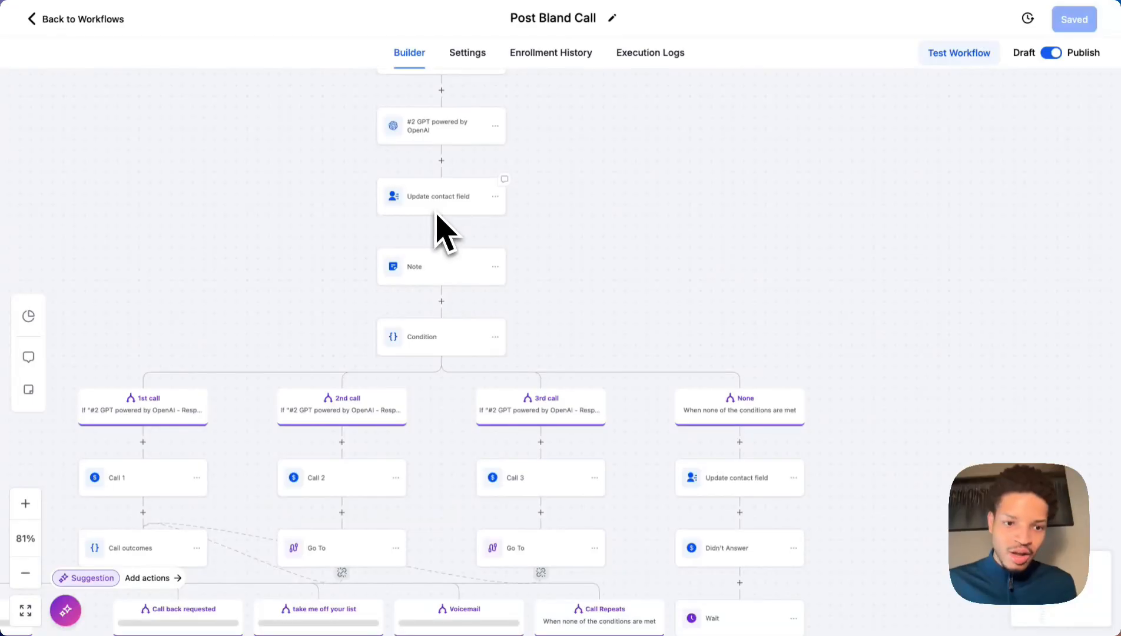
{"action": "left_click", "coordinate": [417, 272]}
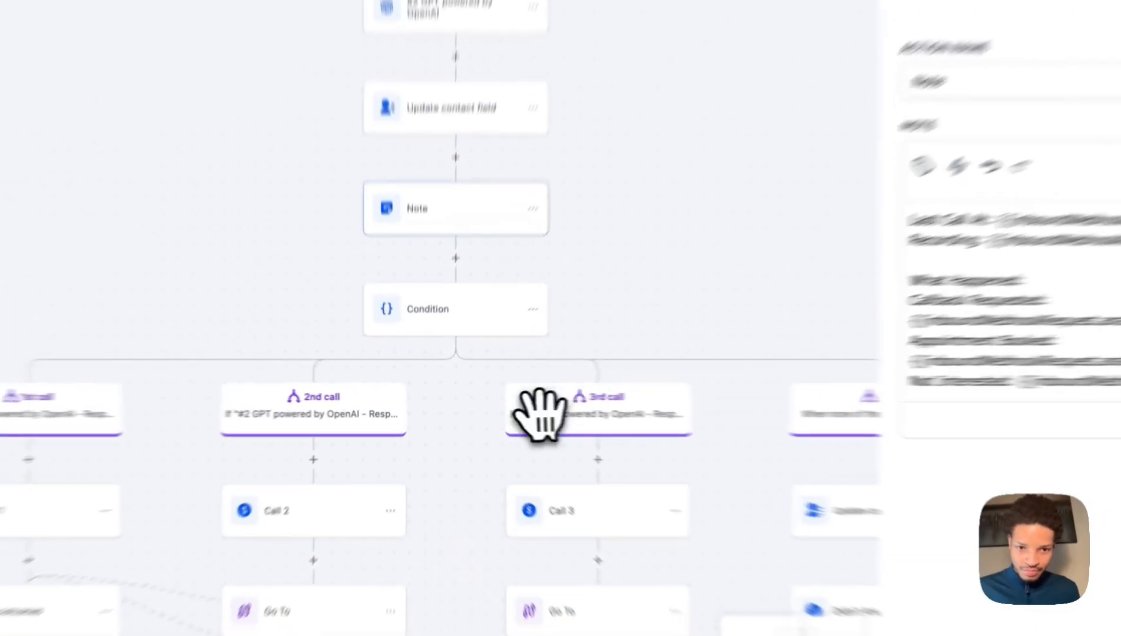
{"action": "left_click_drag", "start_coordinate": [435, 464], "coordinate": [545, 200]}
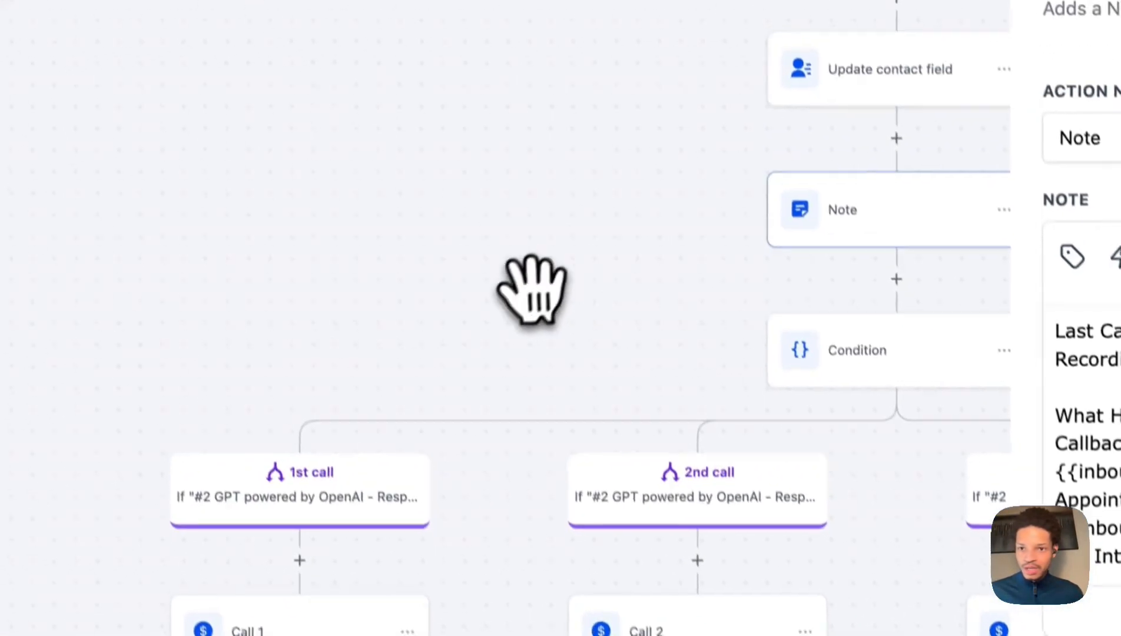
{"action": "left_click_drag", "start_coordinate": [532, 289], "coordinate": [363, 426]}
Close the note's settings and pan back to the BlackPulse AI Call webhook step.
{"action": "left_click", "coordinate": [1087, 162]}
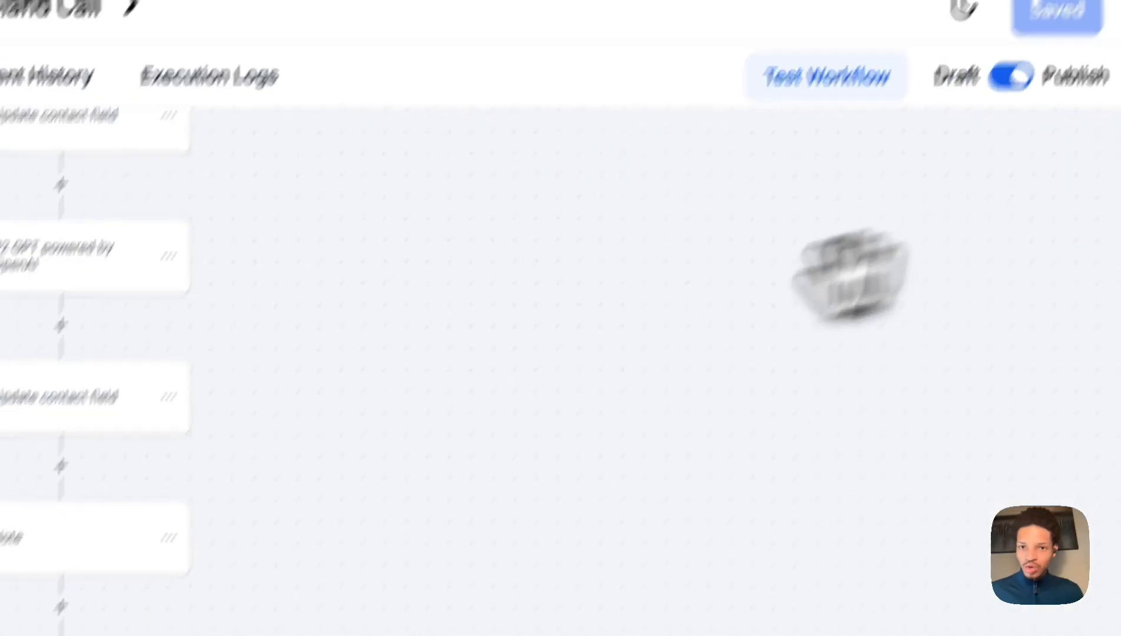
{"action": "left_click_drag", "start_coordinate": [647, 354], "coordinate": [586, 478]}
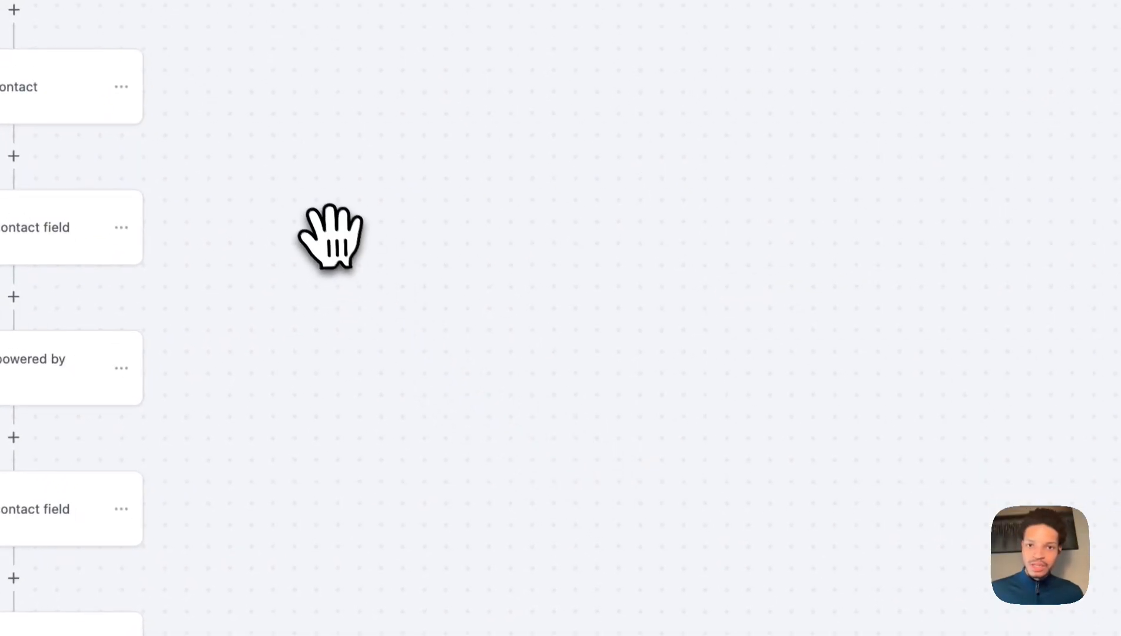
{"action": "left_click_drag", "start_coordinate": [331, 235], "coordinate": [341, 315]}
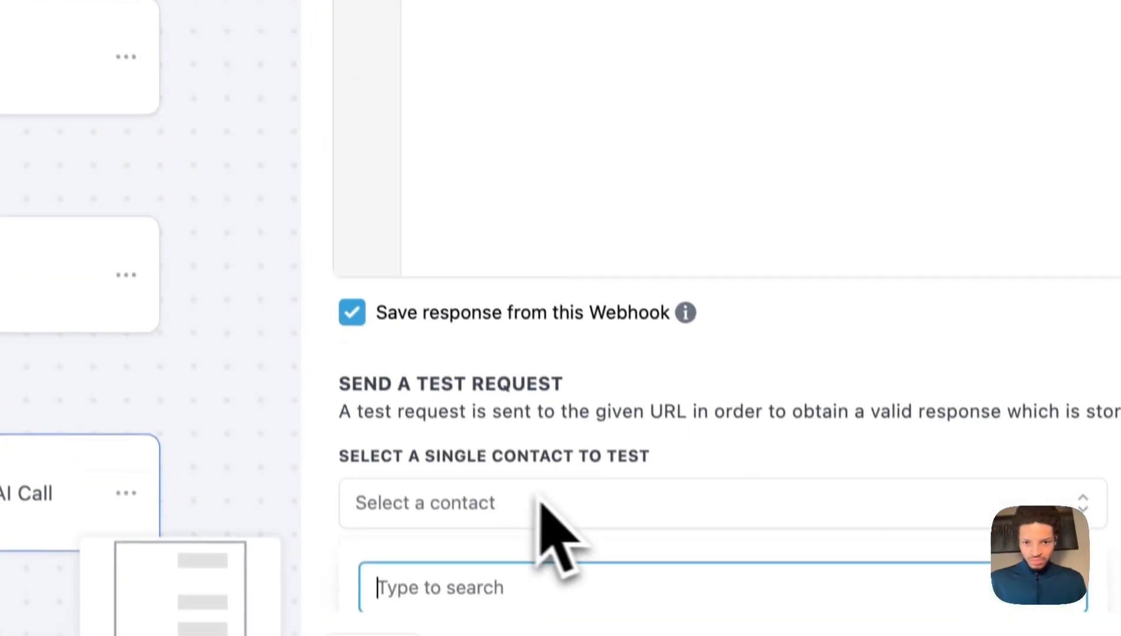
{"action": "scroll", "coordinate": [551, 526], "scroll_direction": "down", "scroll_amount": 4}
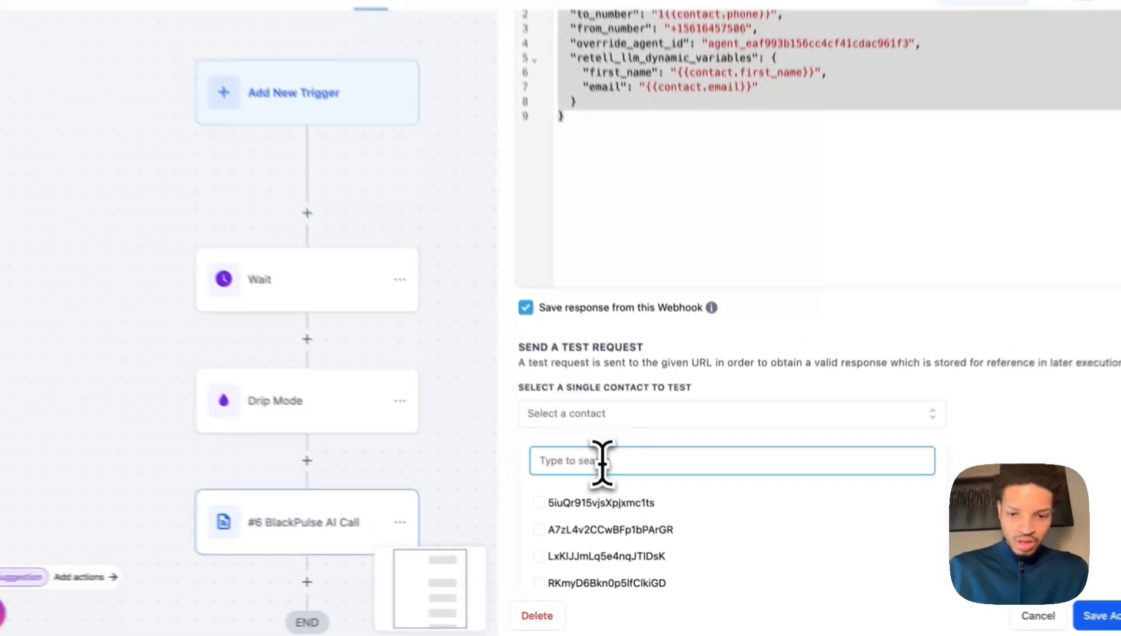
Search for and select the test contact, then send the webhook's test request.
{"action": "type", "text": "92"}
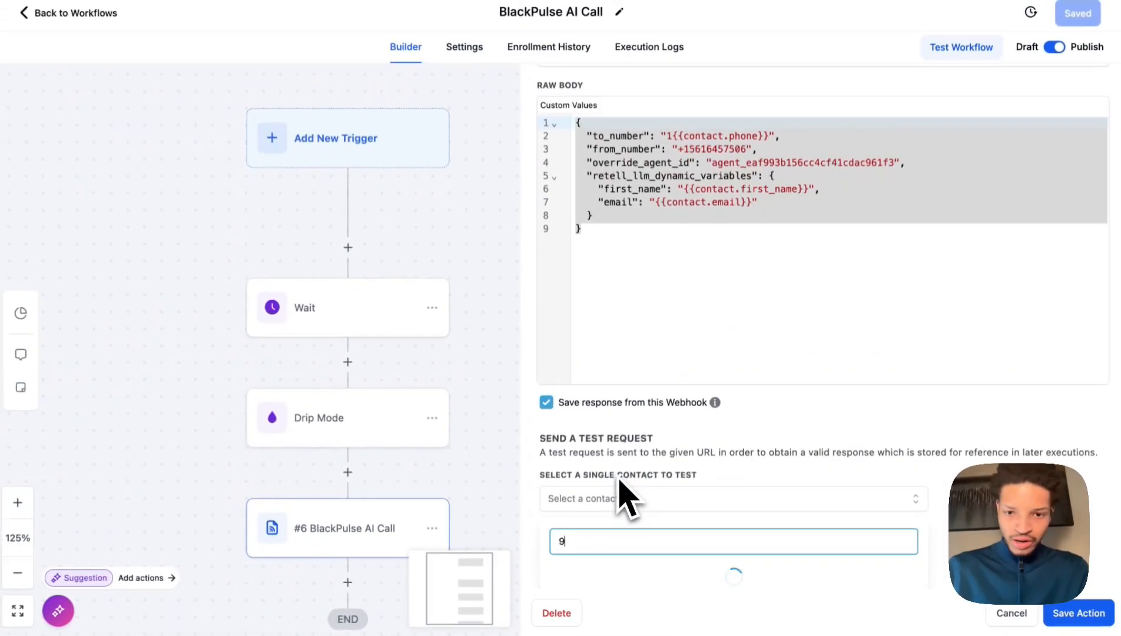
{"action": "type", "text": "8291"}
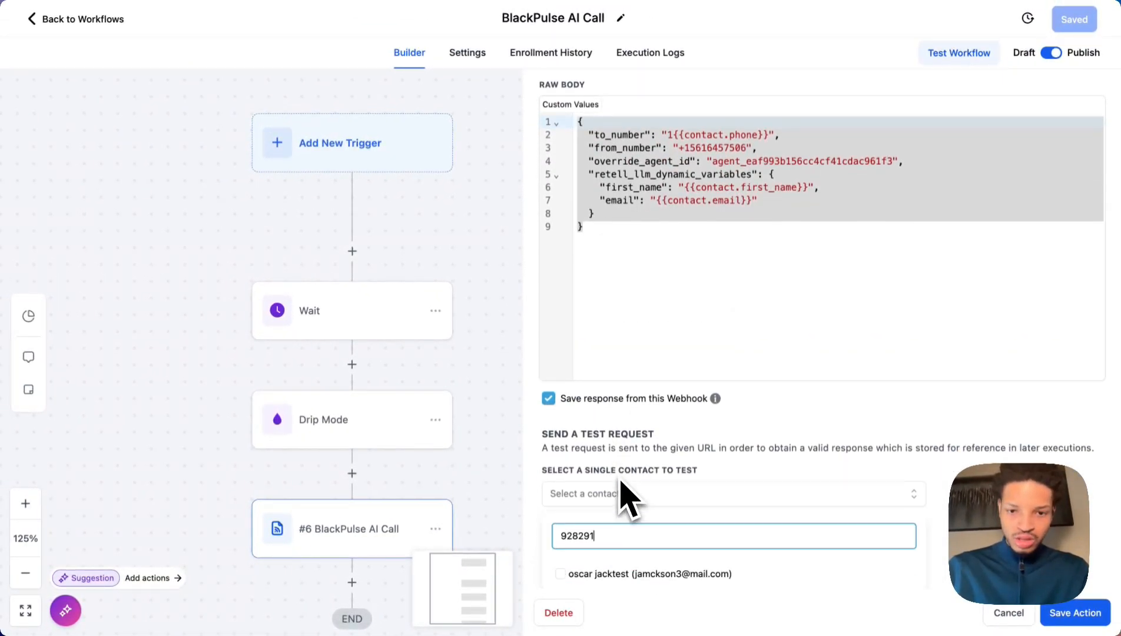
{"action": "left_click", "coordinate": [613, 572]}
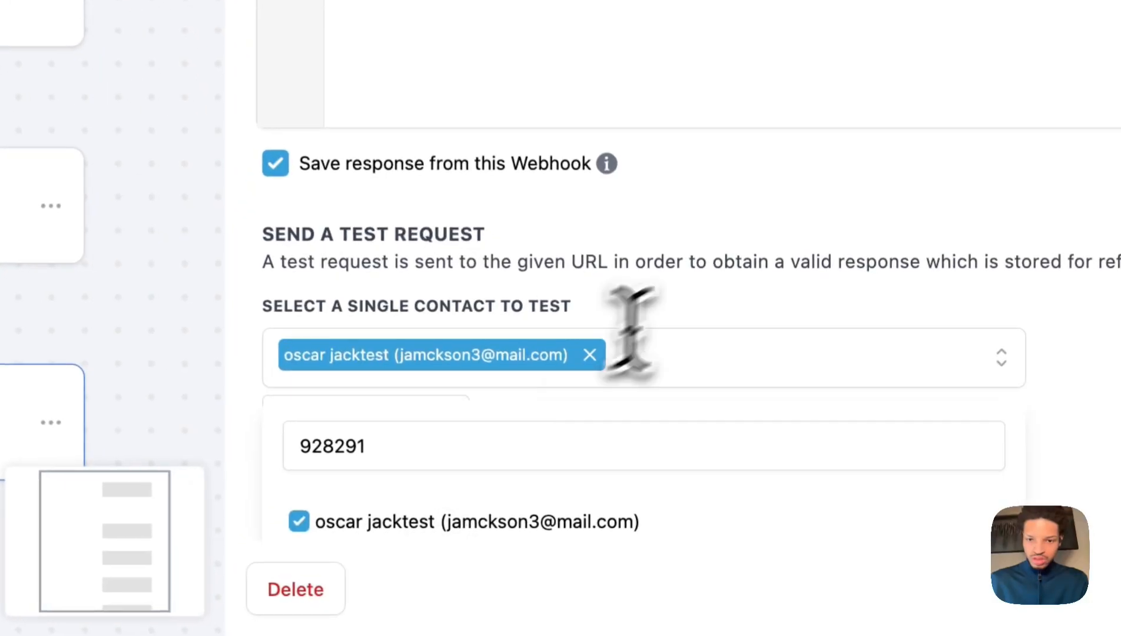
{"action": "left_click", "coordinate": [778, 423]}
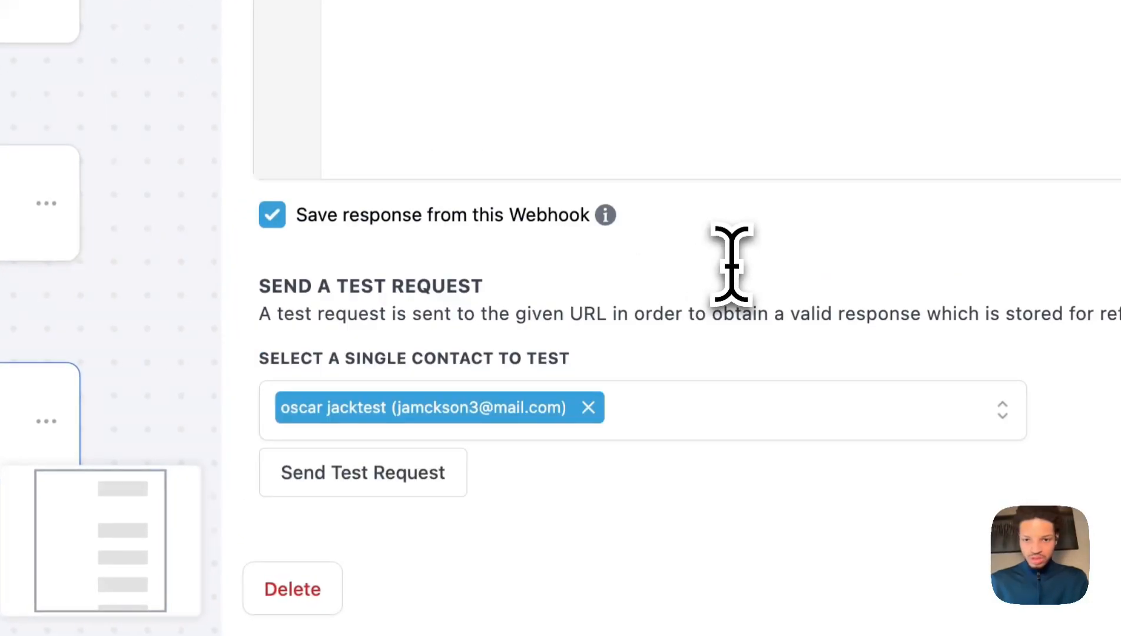
{"action": "left_click", "coordinate": [353, 482]}
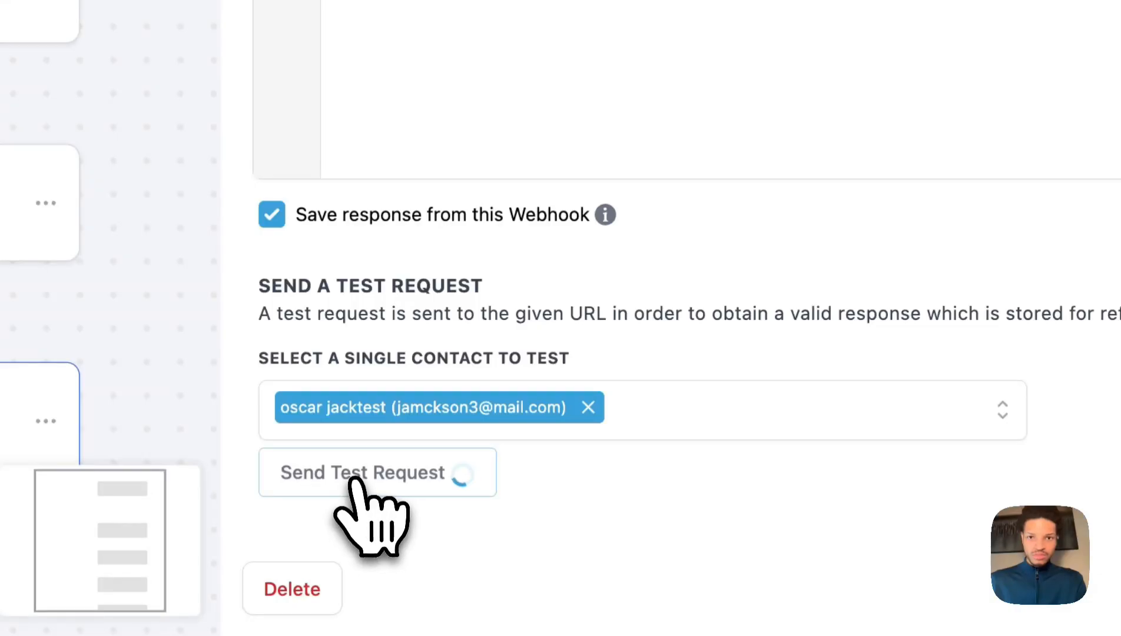
{"action": "scroll", "coordinate": [601, 176], "scroll_direction": "up", "scroll_amount": 7}
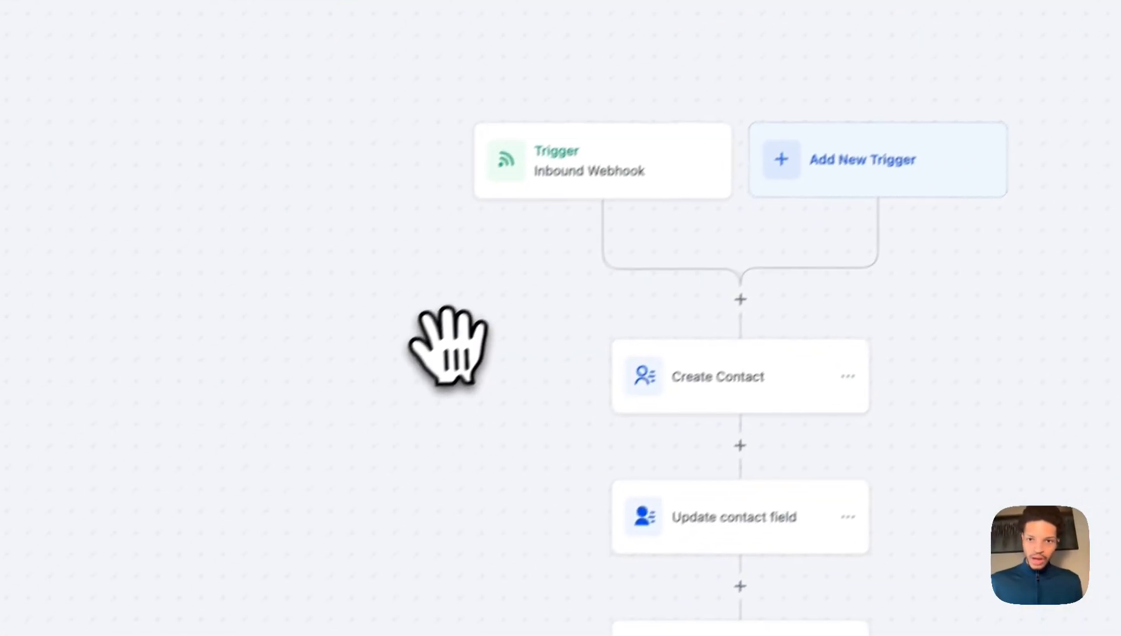
{"action": "left_click_drag", "start_coordinate": [458, 451], "coordinate": [373, 416]}
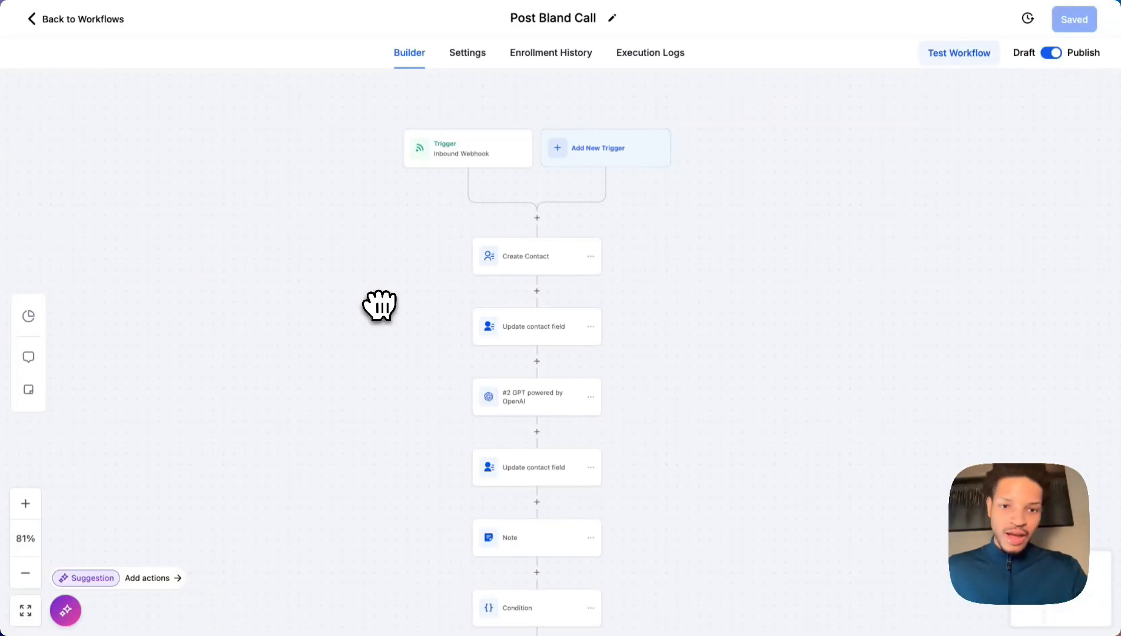
{"action": "left_click", "coordinate": [446, 148]}
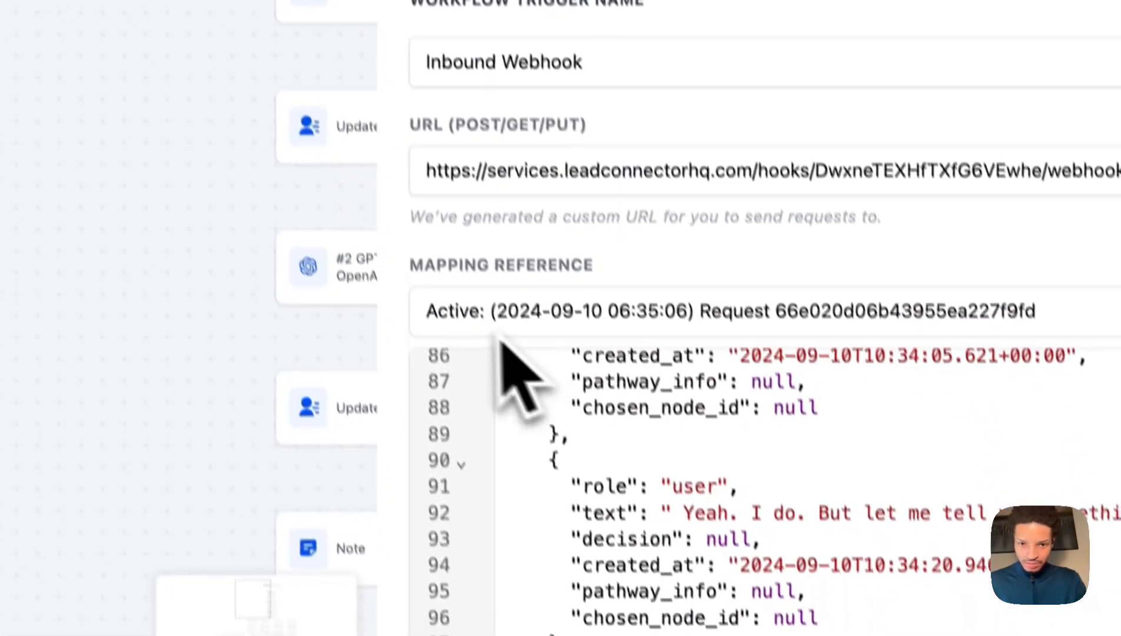
{"action": "left_click", "coordinate": [492, 321]}
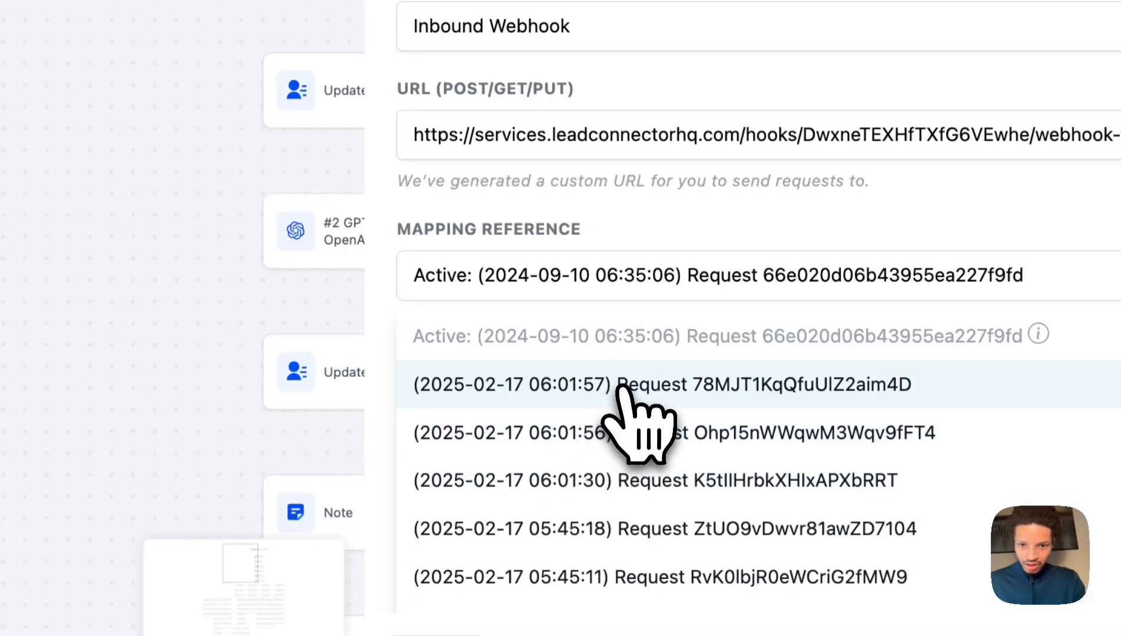
{"action": "left_click", "coordinate": [565, 401]}
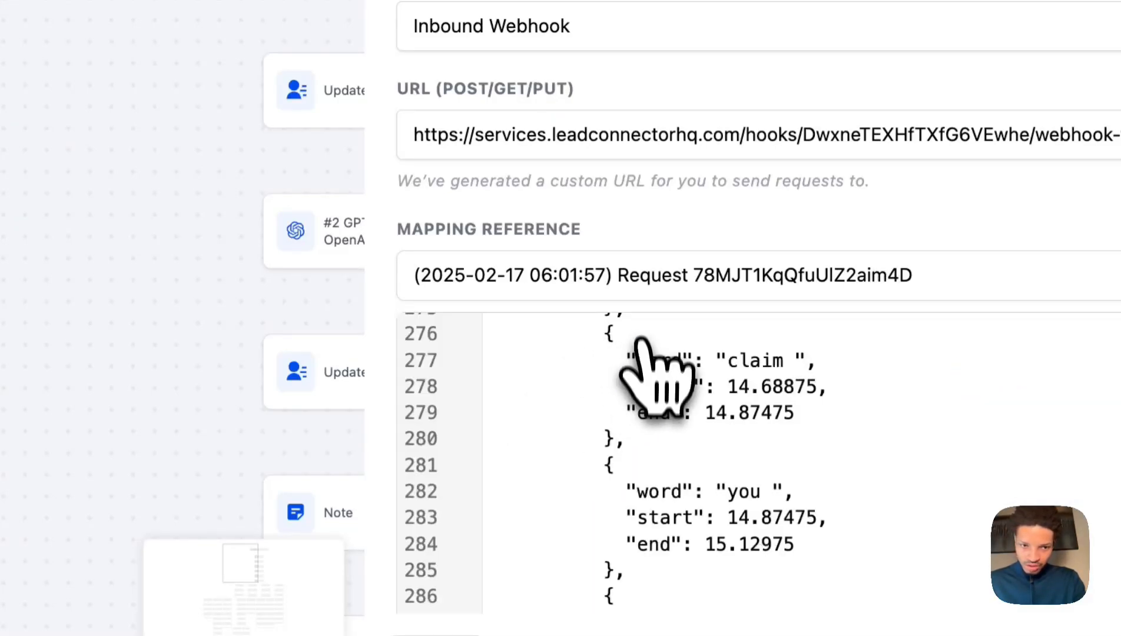
Scroll through the request's JSON payload to review the call costs and call_analysis fields.
{"action": "scroll", "coordinate": [612, 471], "scroll_direction": "up", "scroll_amount": 15}
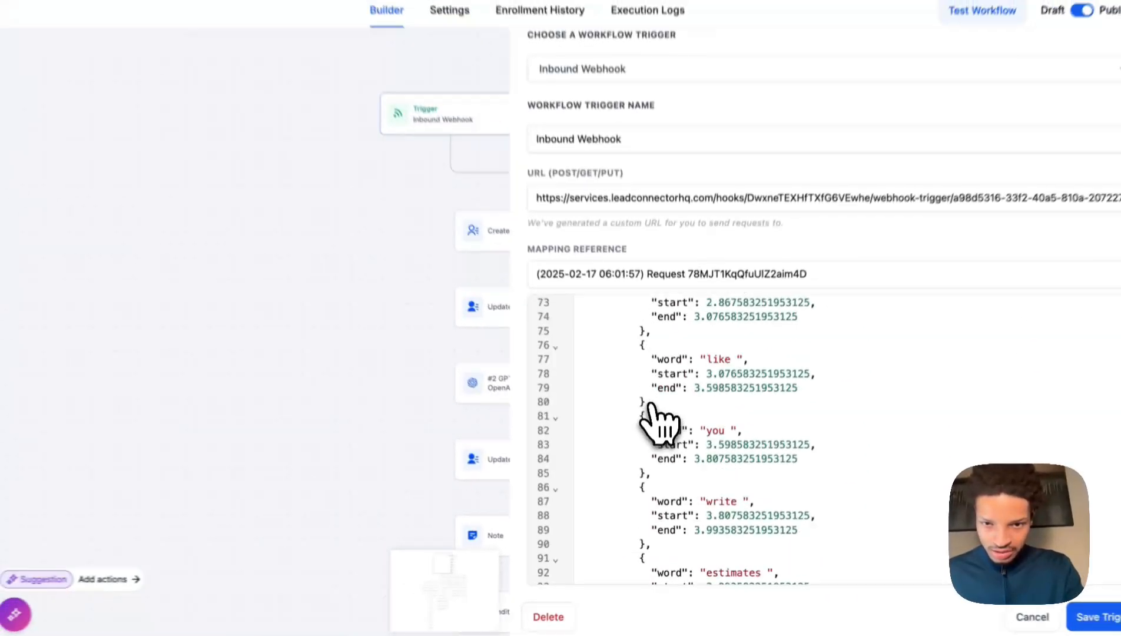
{"action": "scroll", "coordinate": [651, 412], "scroll_direction": "up", "scroll_amount": 5}
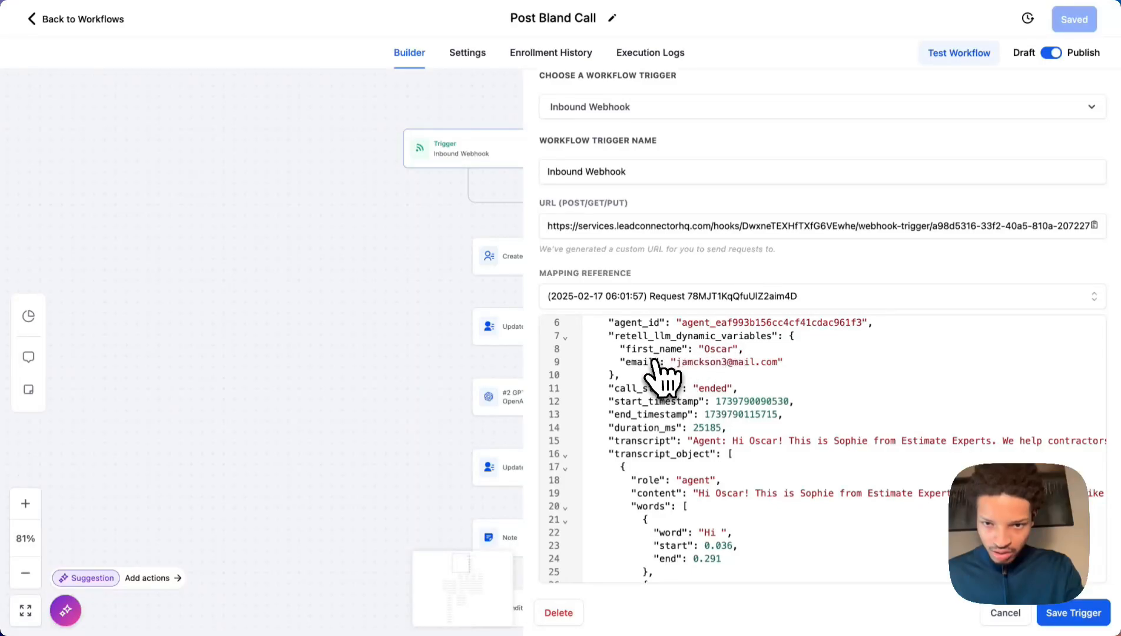
{"action": "scroll", "coordinate": [757, 447], "scroll_direction": "down", "scroll_amount": 2}
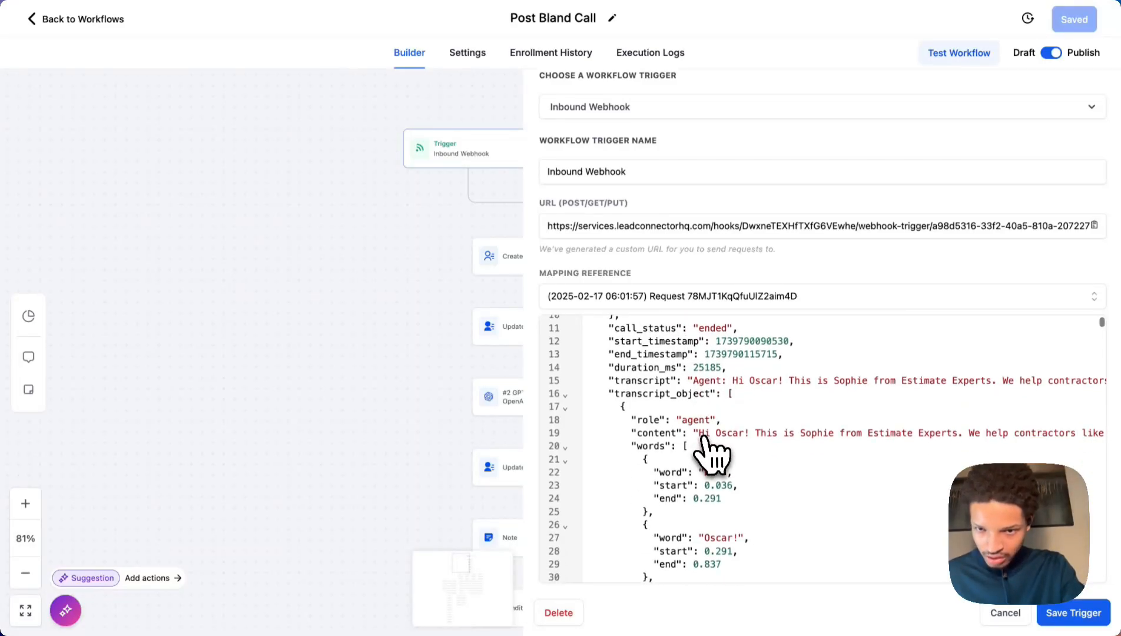
{"action": "scroll", "coordinate": [883, 404], "scroll_direction": "right", "scroll_amount": 5}
{"action": "scroll", "coordinate": [905, 395], "scroll_direction": "down", "scroll_amount": 10}
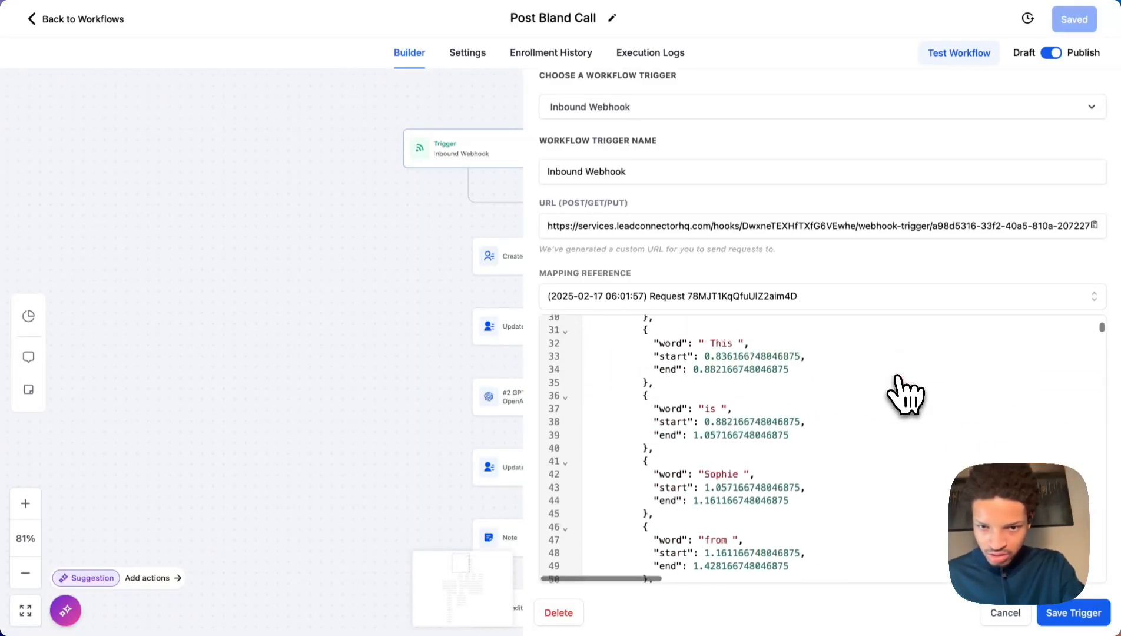
{"action": "scroll", "coordinate": [905, 395], "scroll_direction": "down", "scroll_amount": 15}
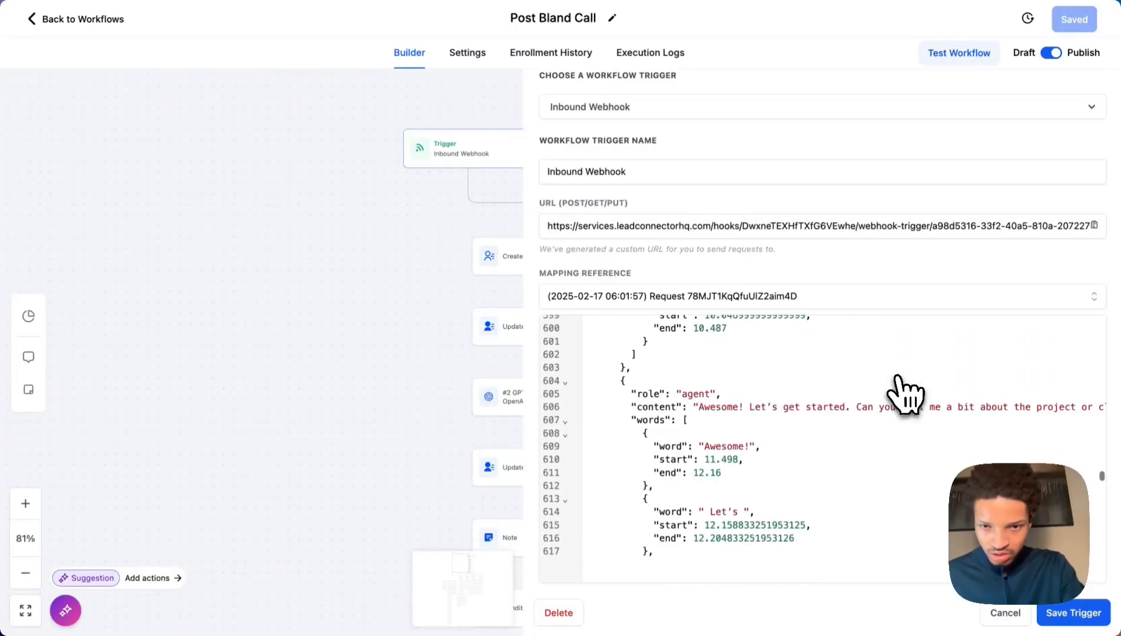
{"action": "scroll", "coordinate": [905, 394], "scroll_direction": "down", "scroll_amount": 20}
{"action": "scroll", "coordinate": [905, 394], "scroll_direction": "up", "scroll_amount": 3}
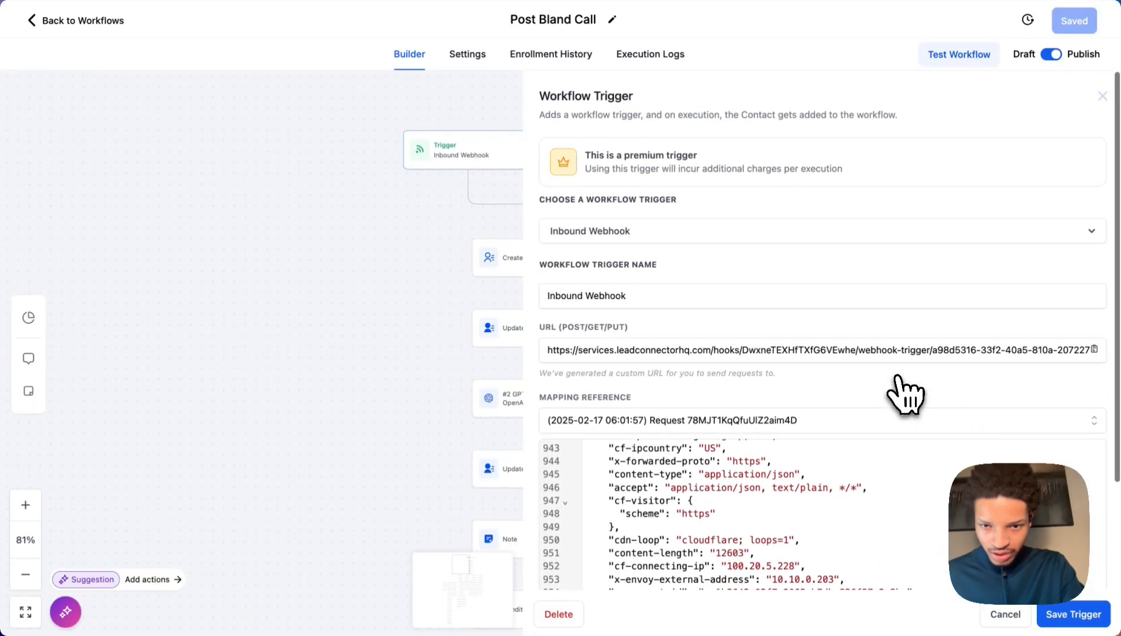
{"action": "scroll", "coordinate": [906, 394], "scroll_direction": "down", "scroll_amount": 3}
{"action": "scroll", "coordinate": [878, 474], "scroll_direction": "up", "scroll_amount": 6}
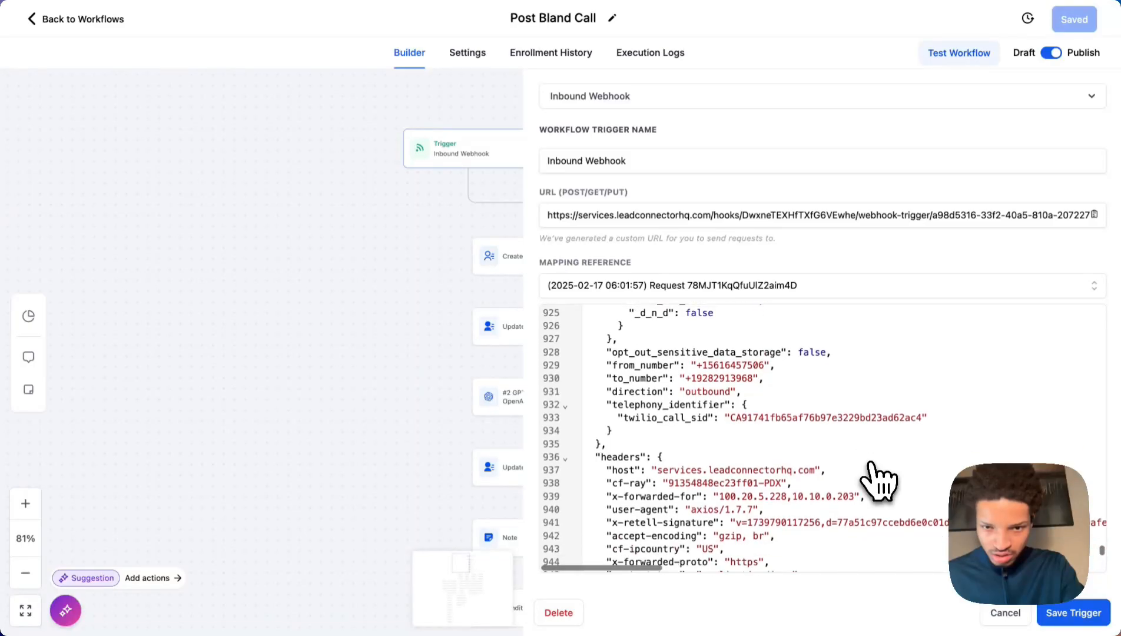
{"action": "scroll", "coordinate": [851, 476], "scroll_direction": "up", "scroll_amount": 2}
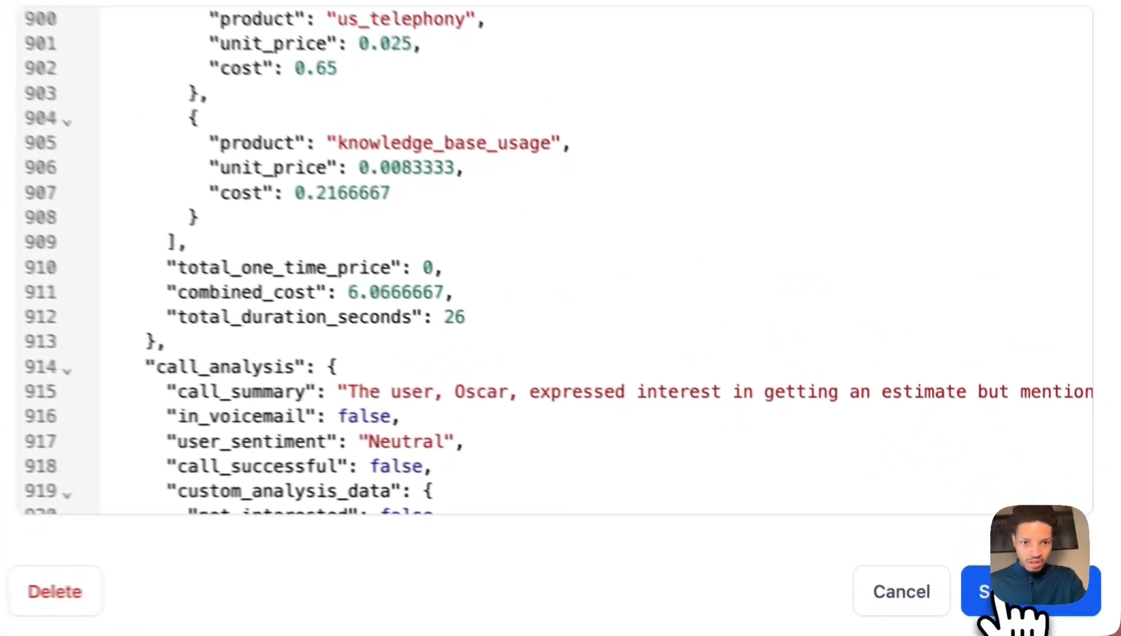
Save the trigger's new mapping reference and the whole workflow.
{"action": "left_click", "coordinate": [1074, 613]}
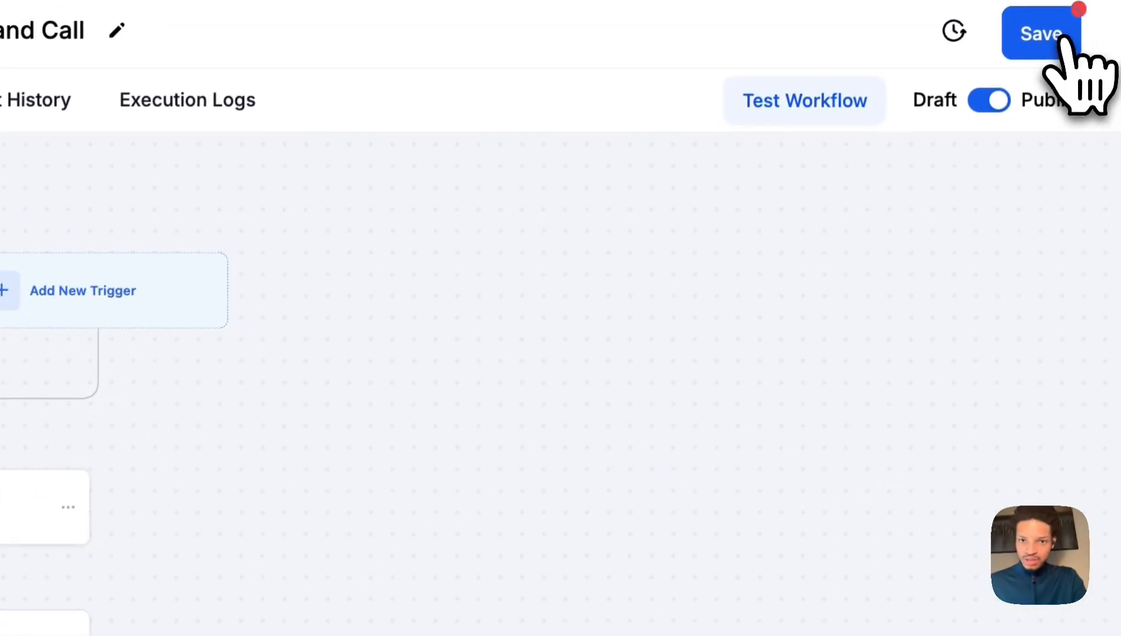
{"action": "left_click", "coordinate": [1055, 44]}
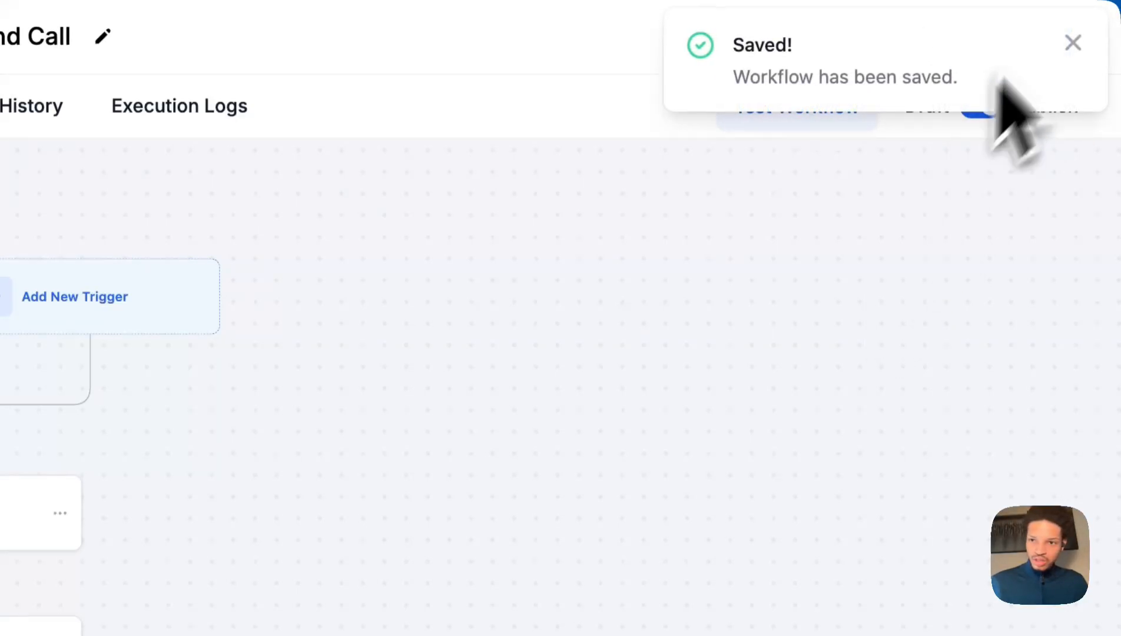
{"action": "left_click", "coordinate": [1073, 43]}
Recheck the trigger's recorded webhook requests, then insert a new step right after the trigger.
{"action": "left_click", "coordinate": [150, 227]}
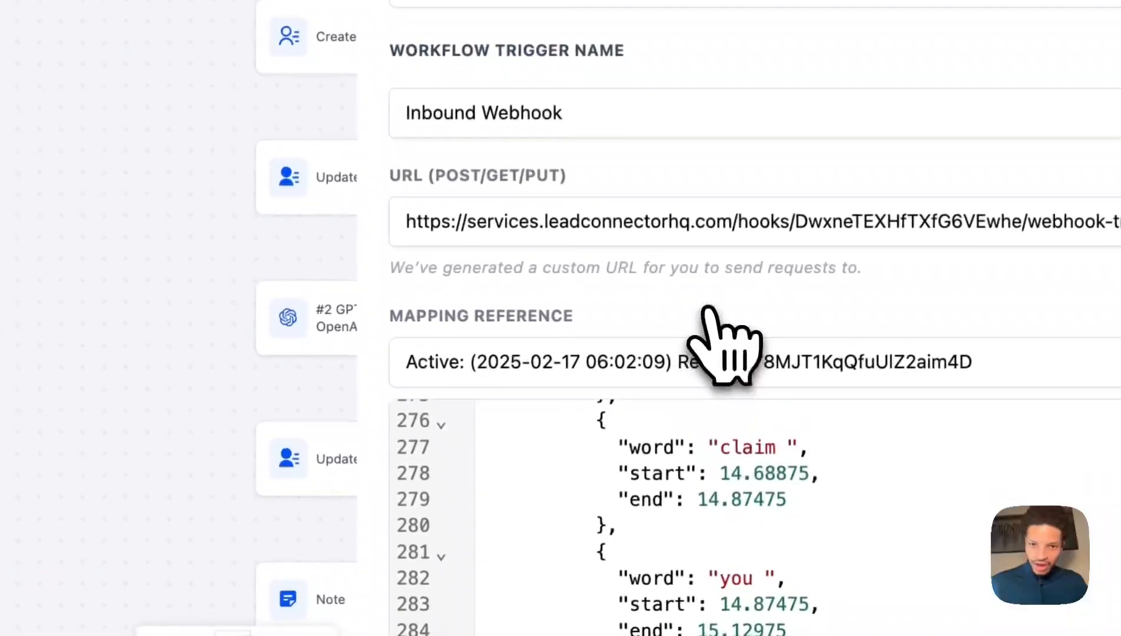
{"action": "scroll", "coordinate": [690, 466], "scroll_direction": "up", "scroll_amount": 20}
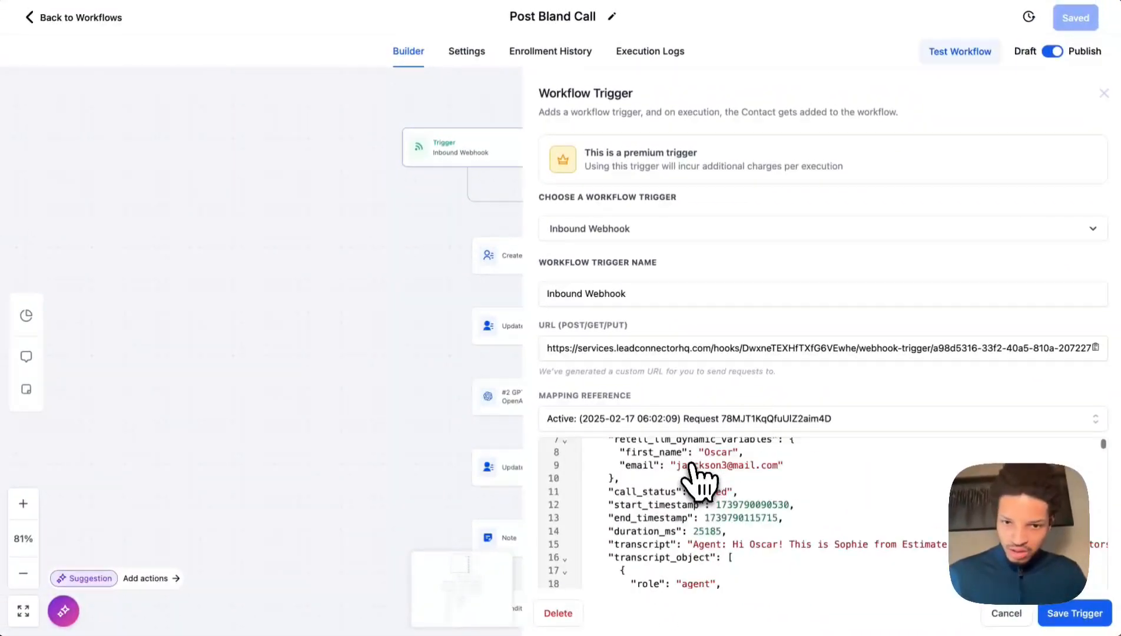
{"action": "scroll", "coordinate": [690, 466], "scroll_direction": "up", "scroll_amount": 3}
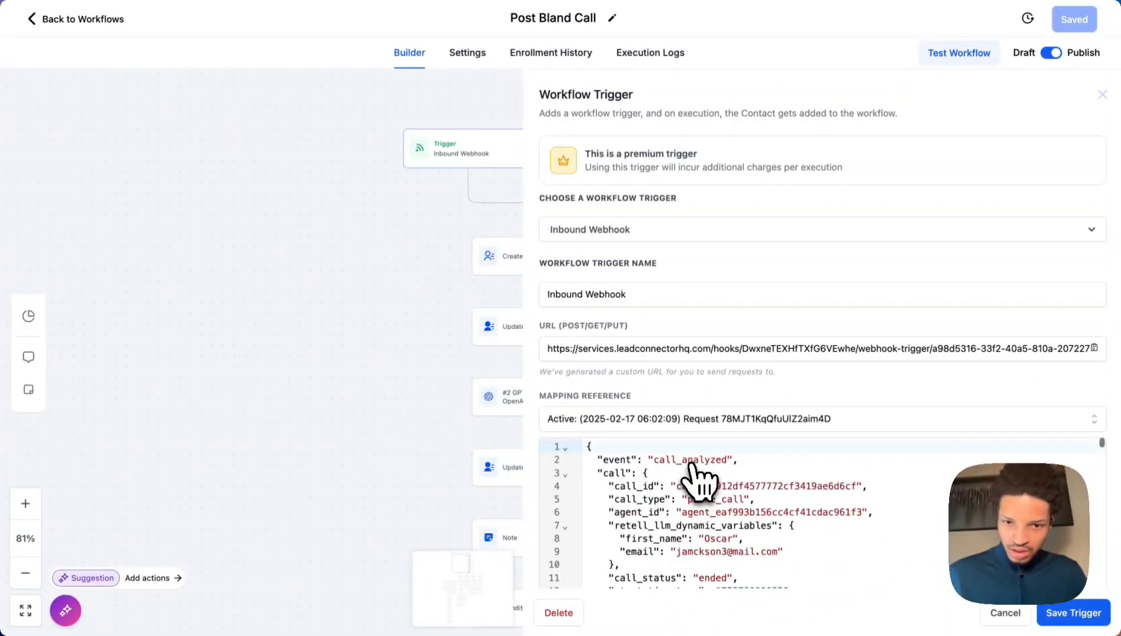
{"action": "left_click", "coordinate": [617, 419]}
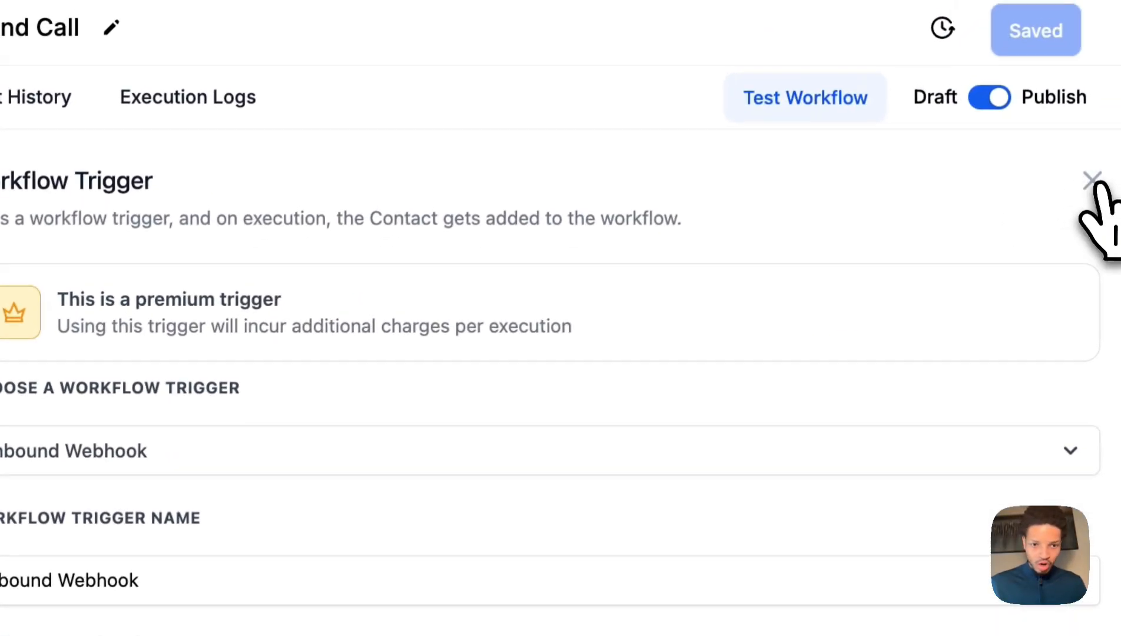
{"action": "left_click", "coordinate": [1093, 181]}
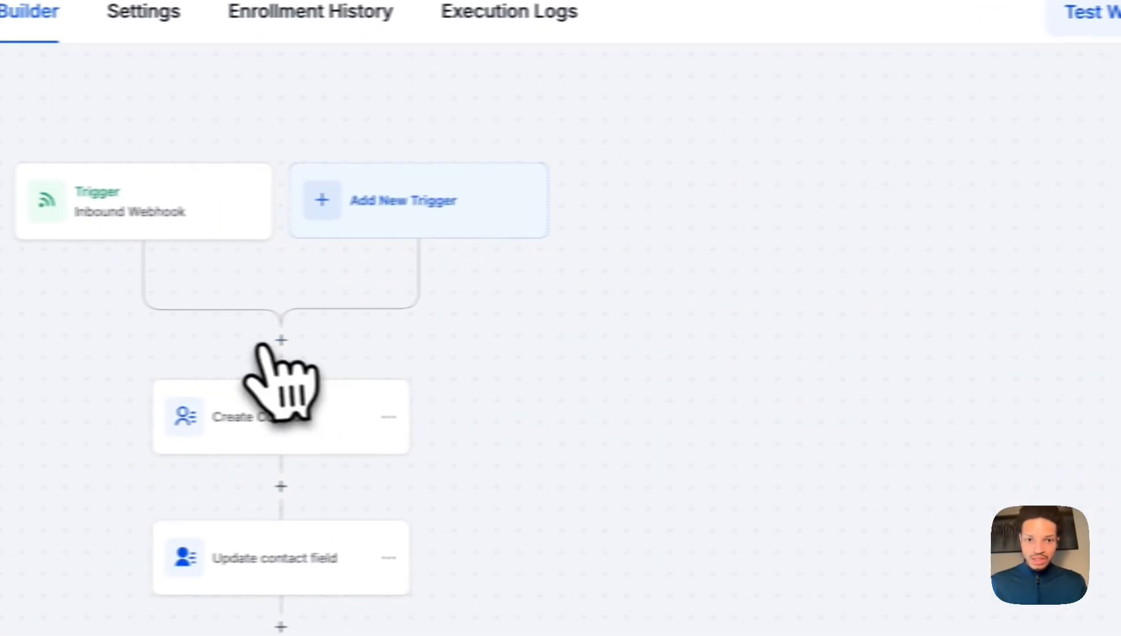
{"action": "left_click", "coordinate": [331, 345]}
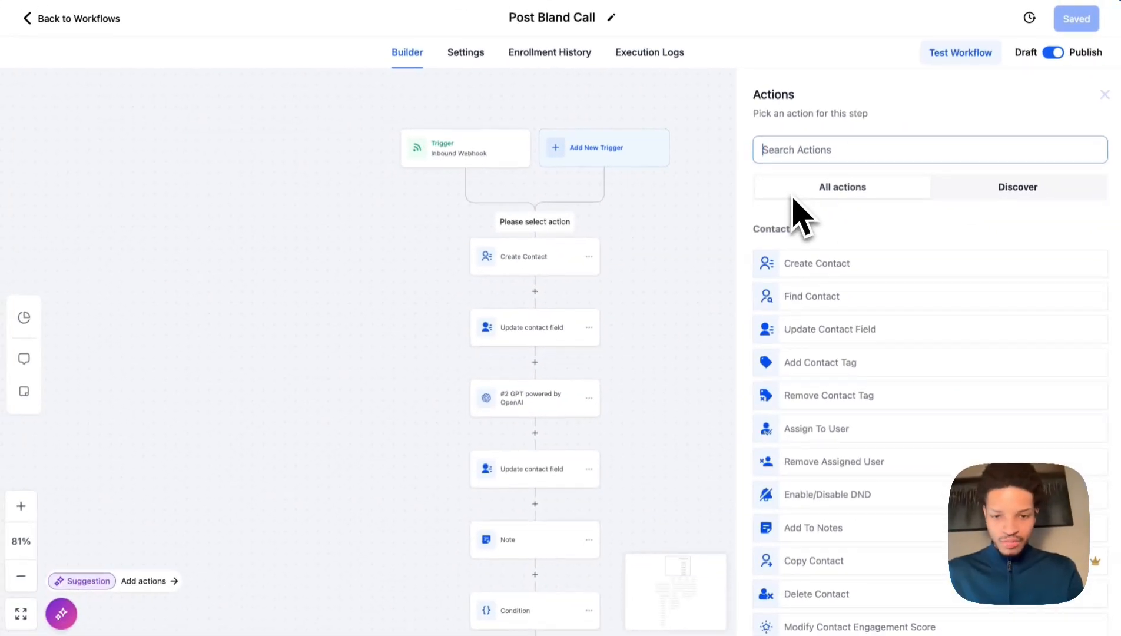
Search actions for 'if' and add an If / Else condition step.
{"action": "type", "text": "f"}
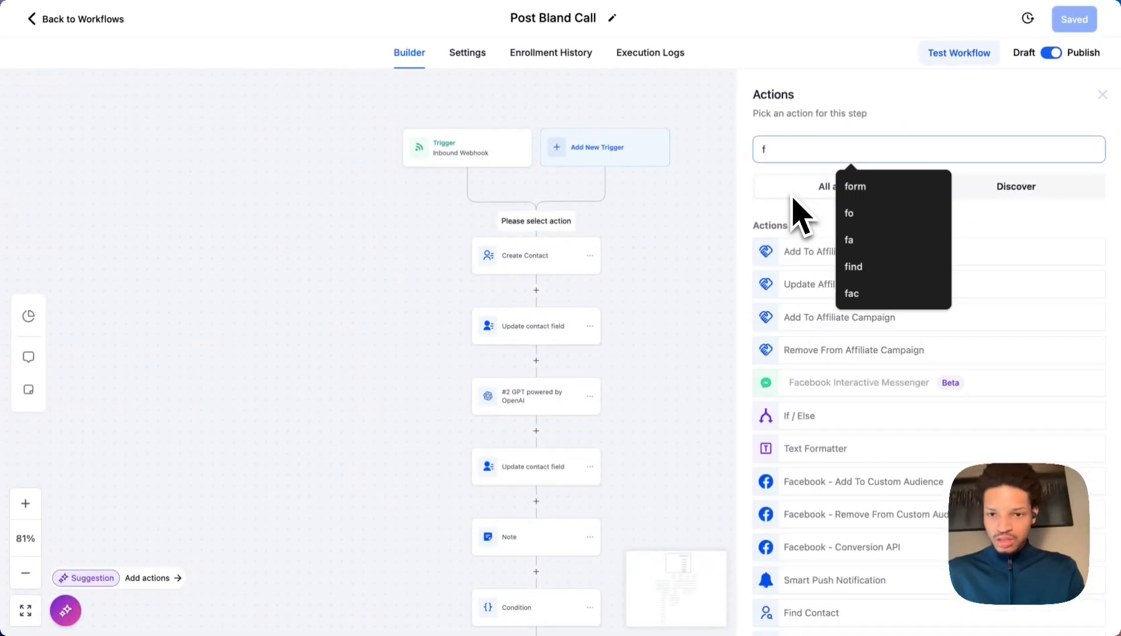
{"action": "key", "text": "BackSpace"}
{"action": "type", "text": "f"}
{"action": "key", "text": "BackSpace"}
{"action": "type", "text": "g"}
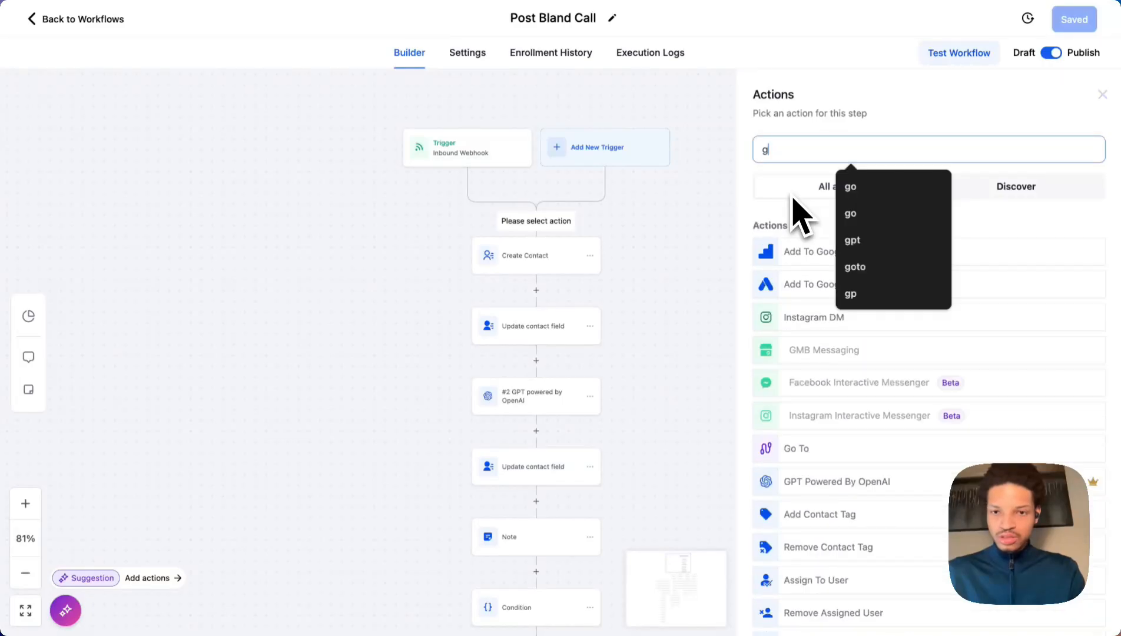
{"action": "type", "text": "o"}
{"action": "key", "text": "BackSpace"}
{"action": "key", "text": "BackSpace"}
{"action": "type", "text": "if"}
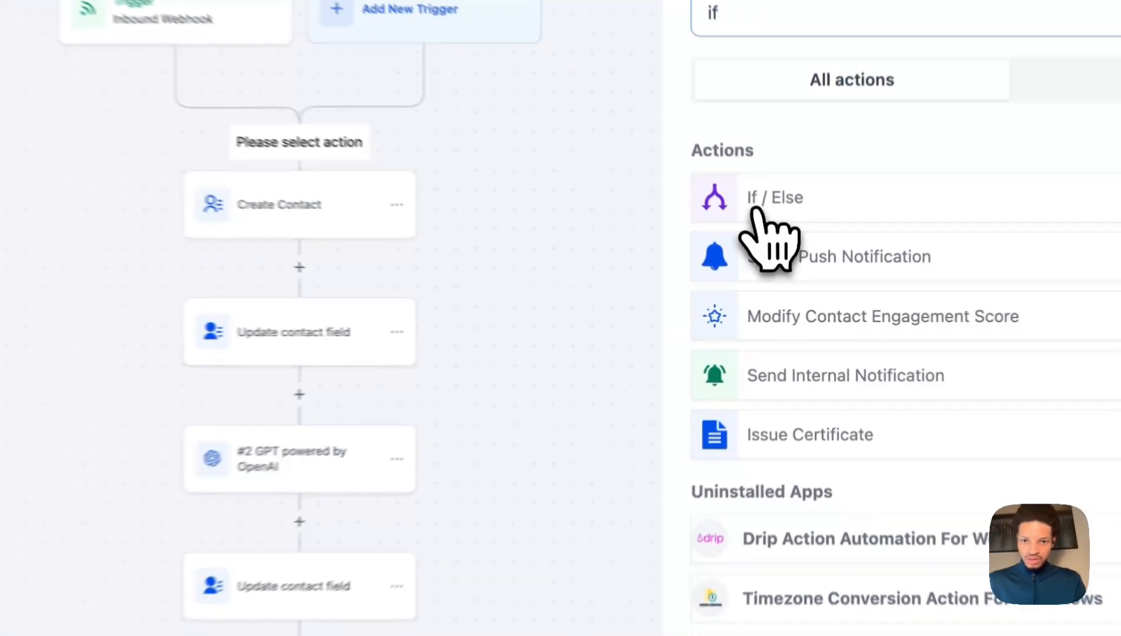
{"action": "left_click", "coordinate": [798, 253]}
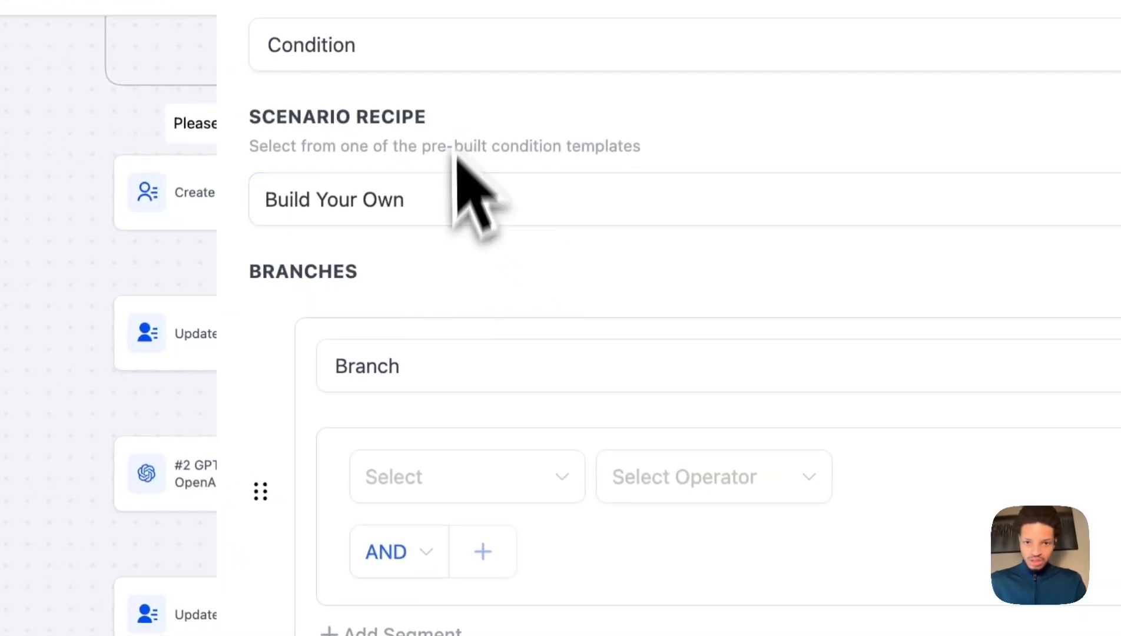
Set the branch condition to the webhook's event Is 'ca' and save it.
{"action": "left_click", "coordinate": [491, 465]}
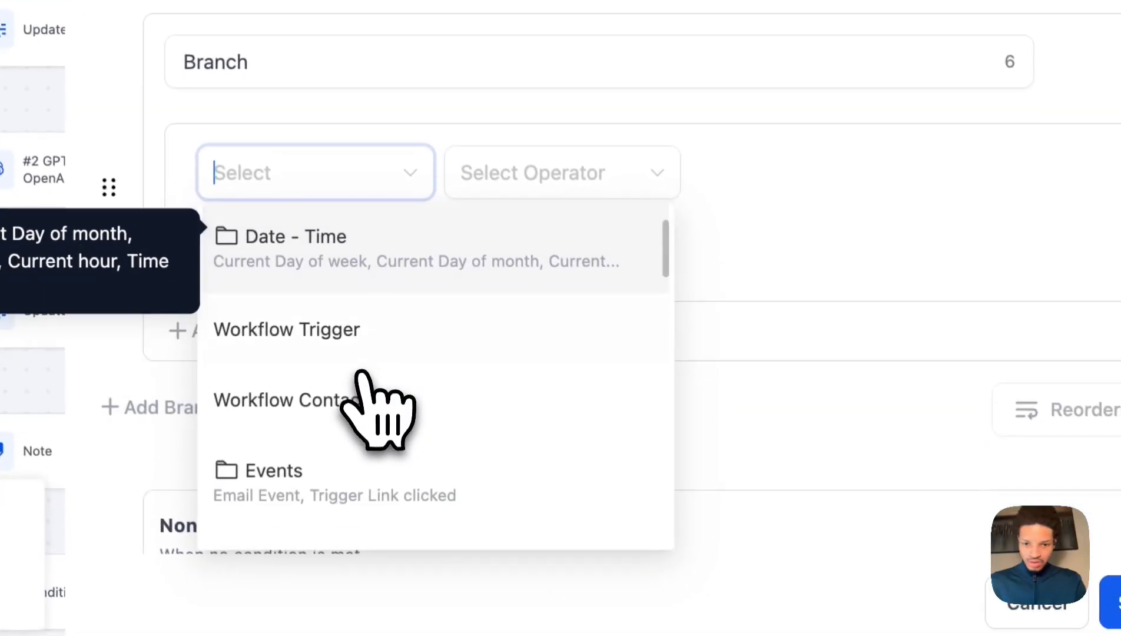
{"action": "scroll", "coordinate": [361, 374], "scroll_direction": "down", "scroll_amount": 3}
{"action": "left_click", "coordinate": [368, 489]}
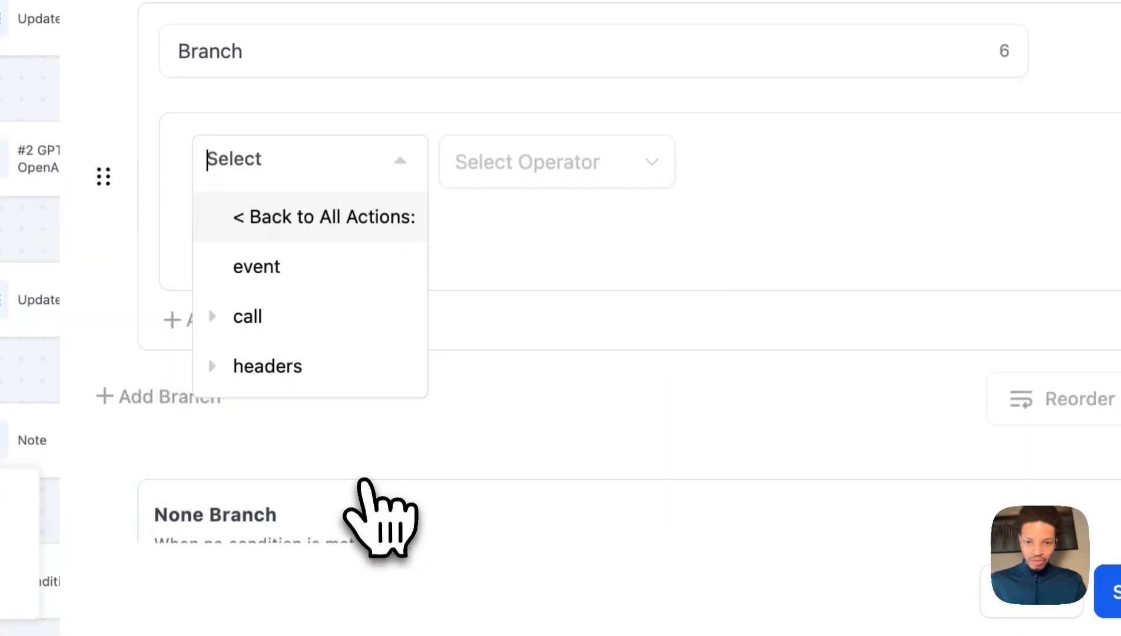
{"action": "left_click", "coordinate": [300, 268]}
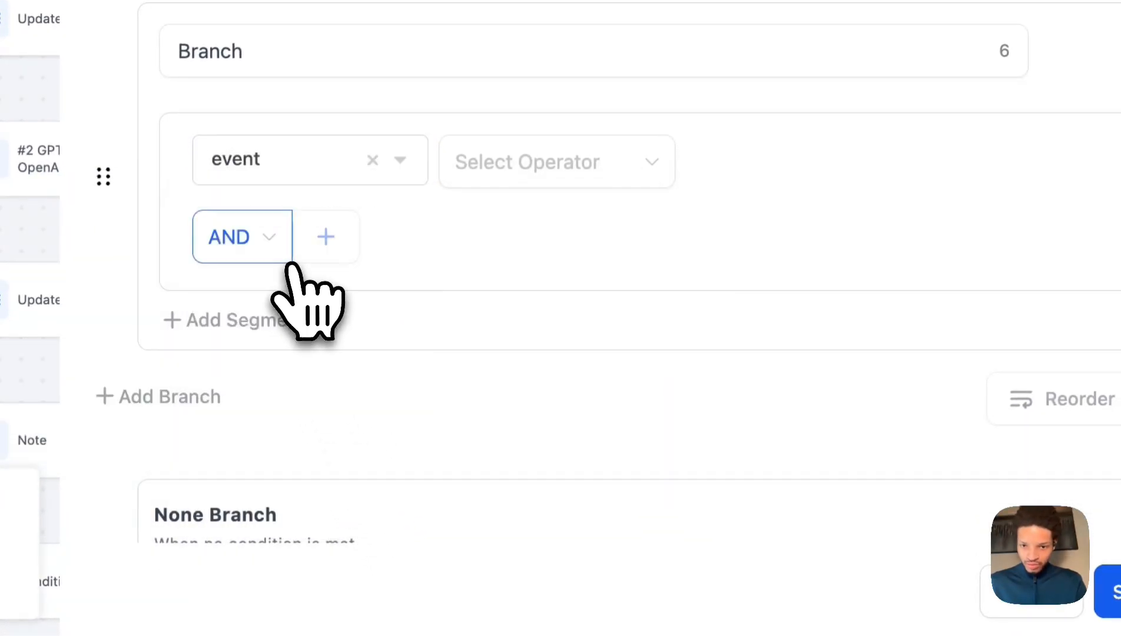
{"action": "left_click", "coordinate": [462, 182]}
{"action": "left_click", "coordinate": [489, 222]}
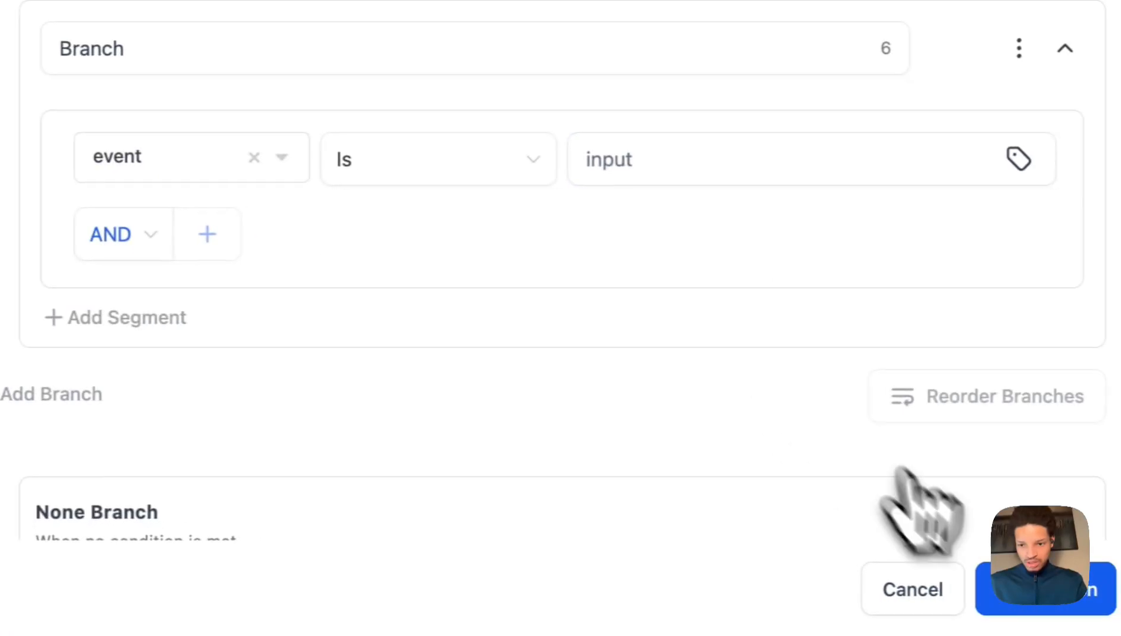
{"action": "left_click", "coordinate": [1055, 597]}
{"action": "left_click", "coordinate": [628, 160]}
{"action": "type", "text": "ca"}
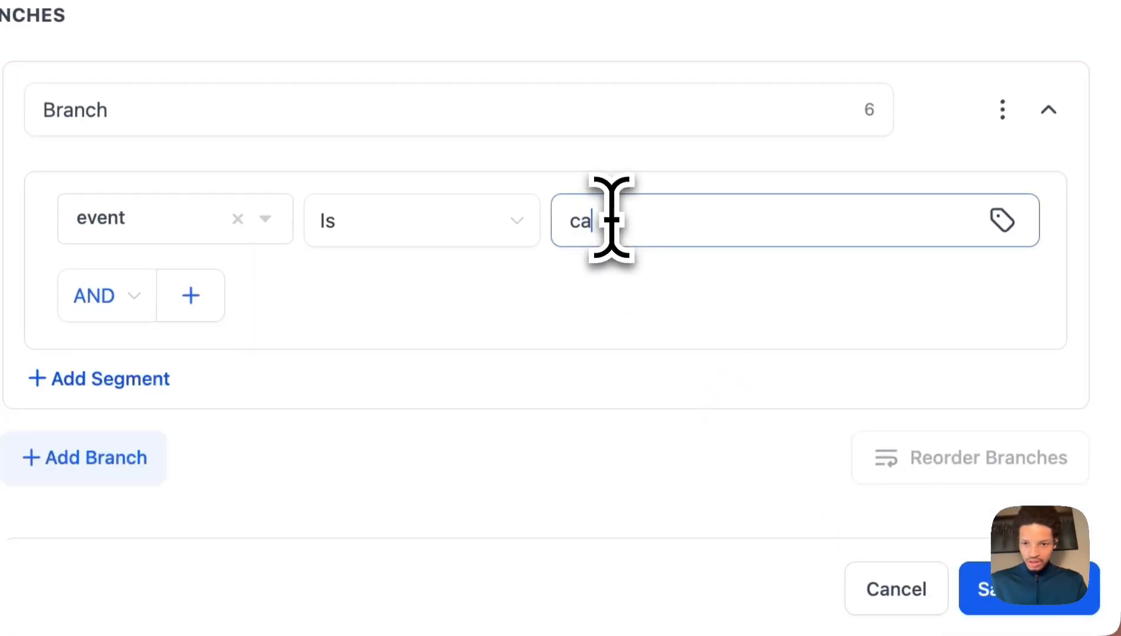
{"action": "left_click", "coordinate": [981, 589]}
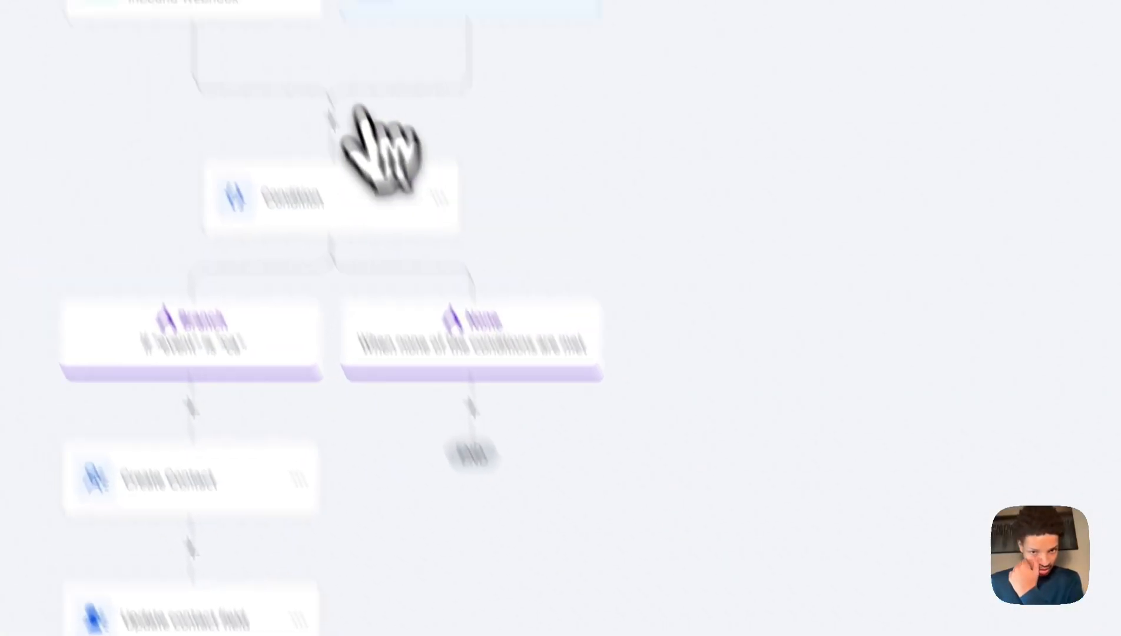
Copy call_analyzed from the trigger's sample data and make it the branch's match value.
{"action": "left_click", "coordinate": [294, 203]}
{"action": "scroll", "coordinate": [625, 530], "scroll_direction": "up", "scroll_amount": 15}
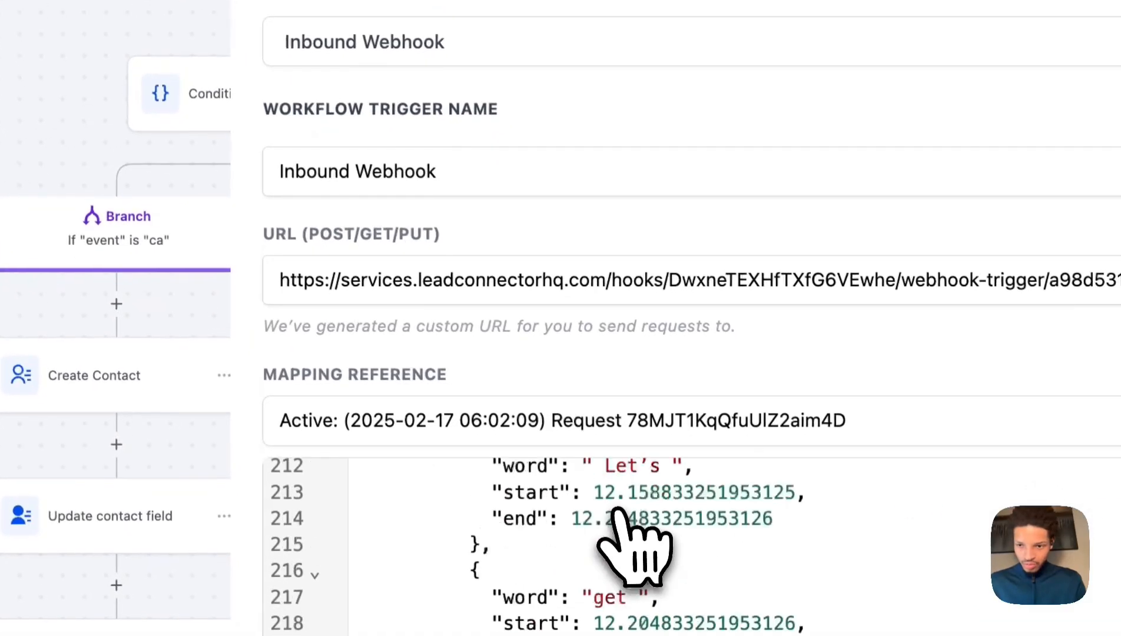
{"action": "left_click_drag", "start_coordinate": [489, 493], "coordinate": [617, 498]}
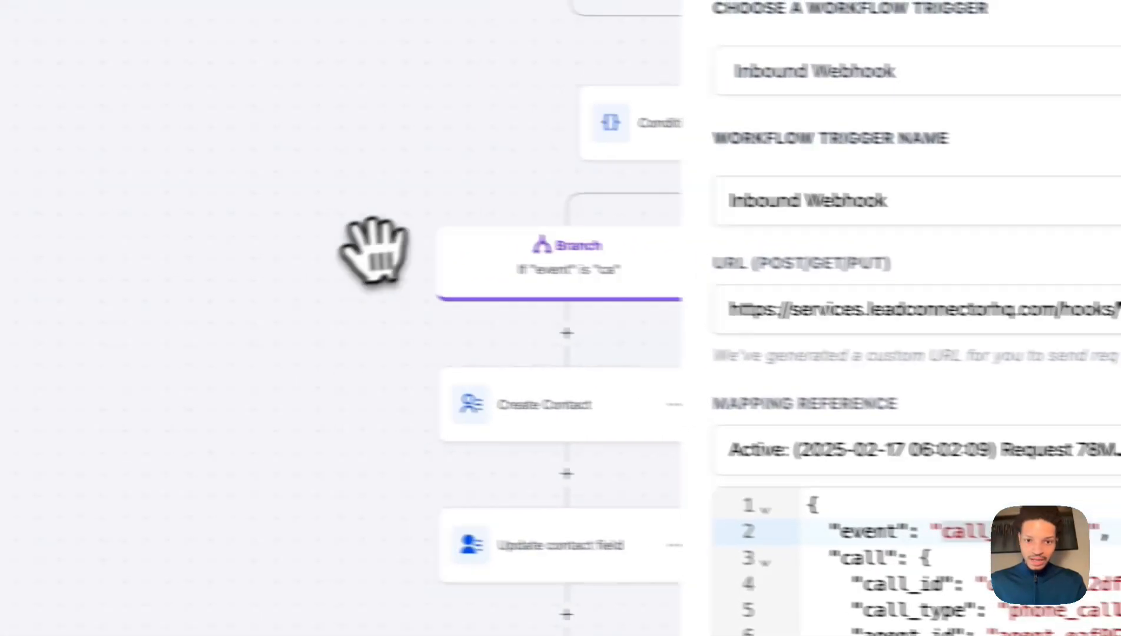
{"action": "left_click_drag", "start_coordinate": [372, 250], "coordinate": [343, 143]}
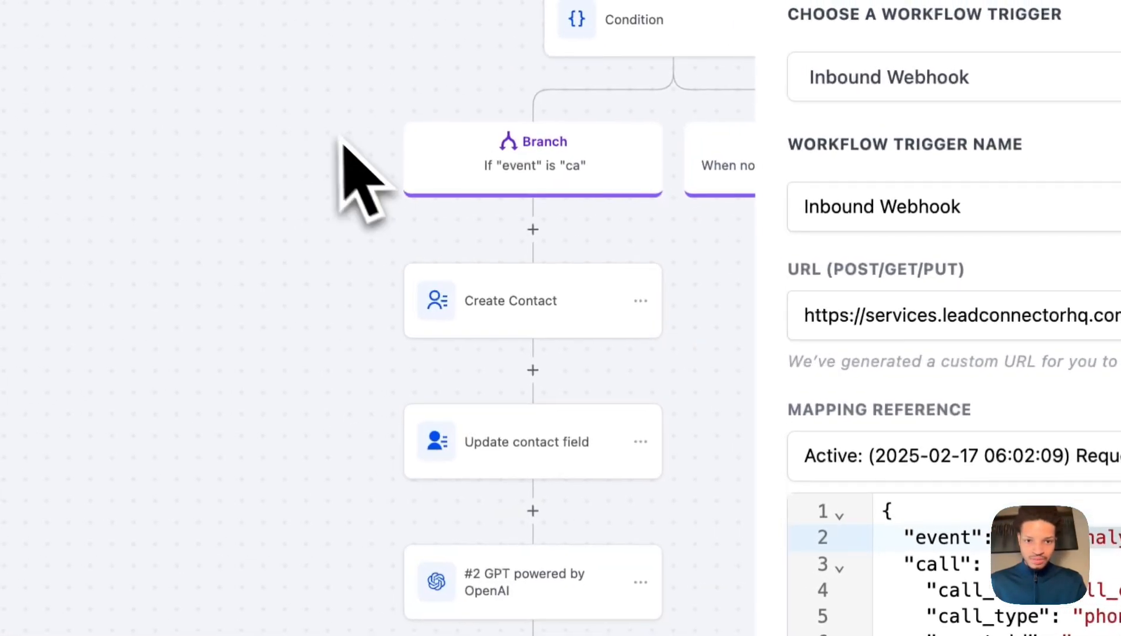
{"action": "left_click", "coordinate": [521, 297]}
{"action": "left_click", "coordinate": [684, 34]}
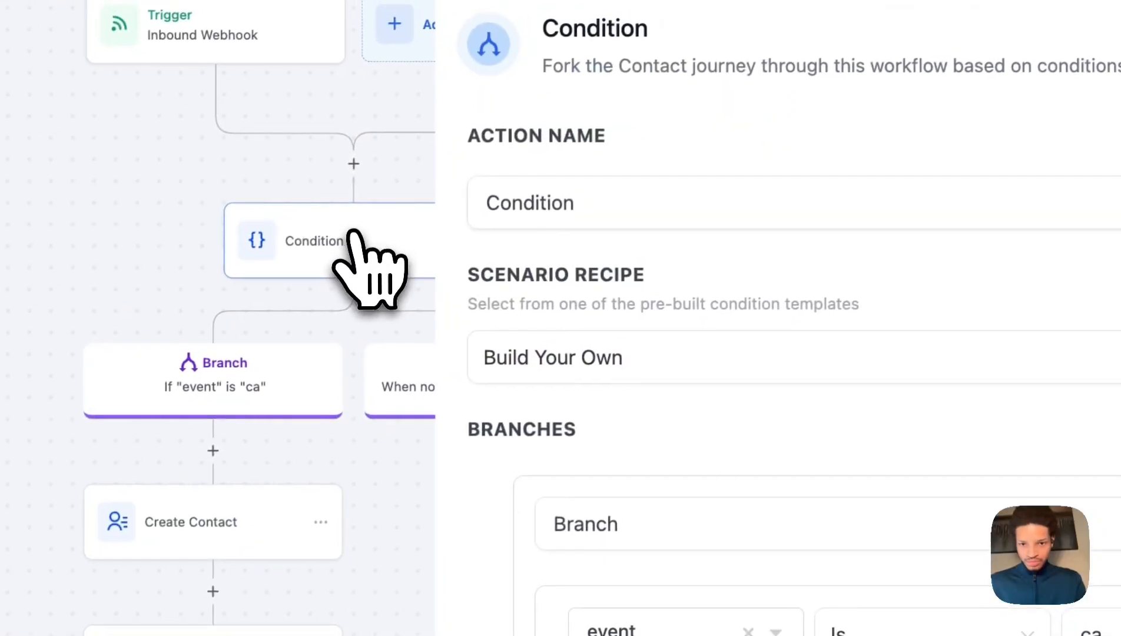
{"action": "left_click", "coordinate": [822, 443]}
{"action": "key", "text": "BackSpace"}
{"action": "key", "text": "BackSpace"}
{"action": "type", "text": "call_analyzed"}
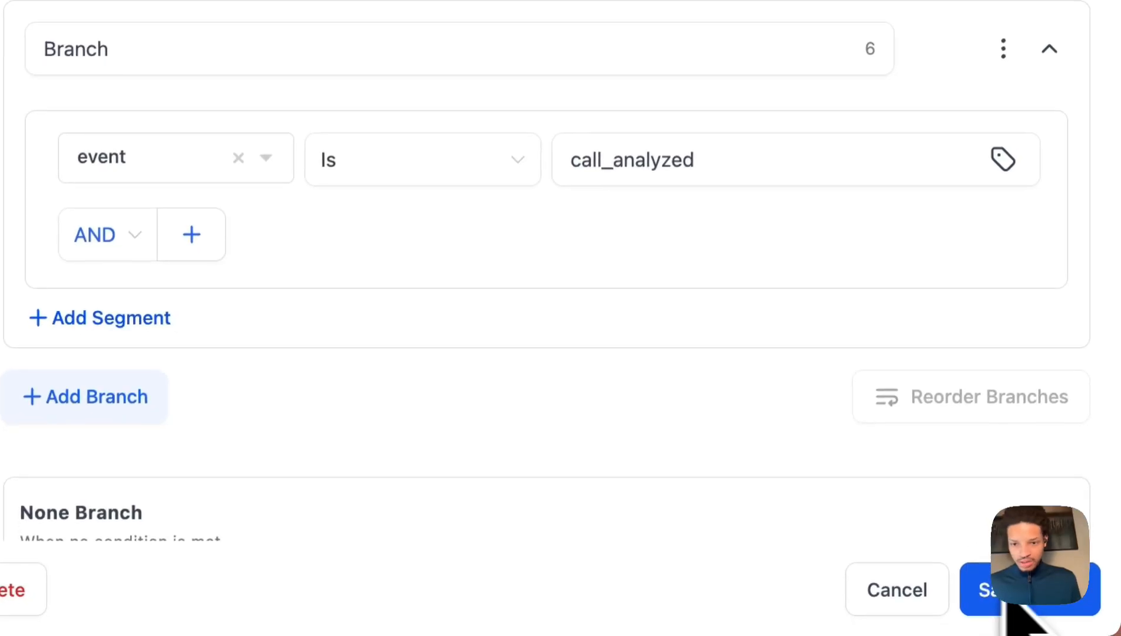
{"action": "left_click", "coordinate": [992, 588]}
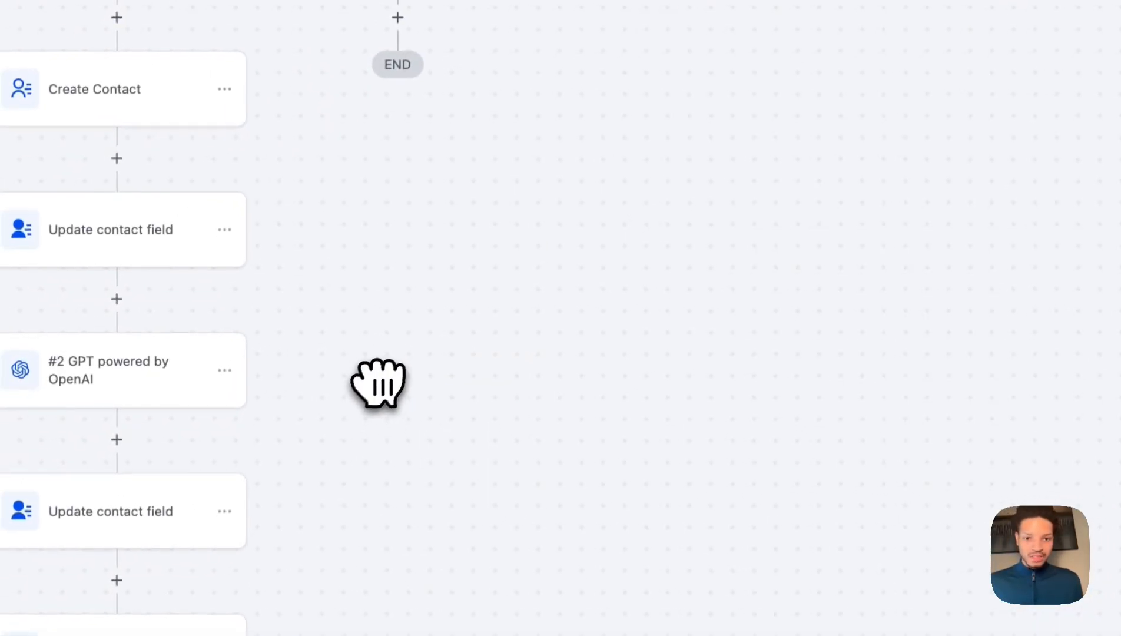
Open the Create Contact step and clear its existing Phone value.
{"action": "left_click_drag", "start_coordinate": [378, 381], "coordinate": [480, 225]}
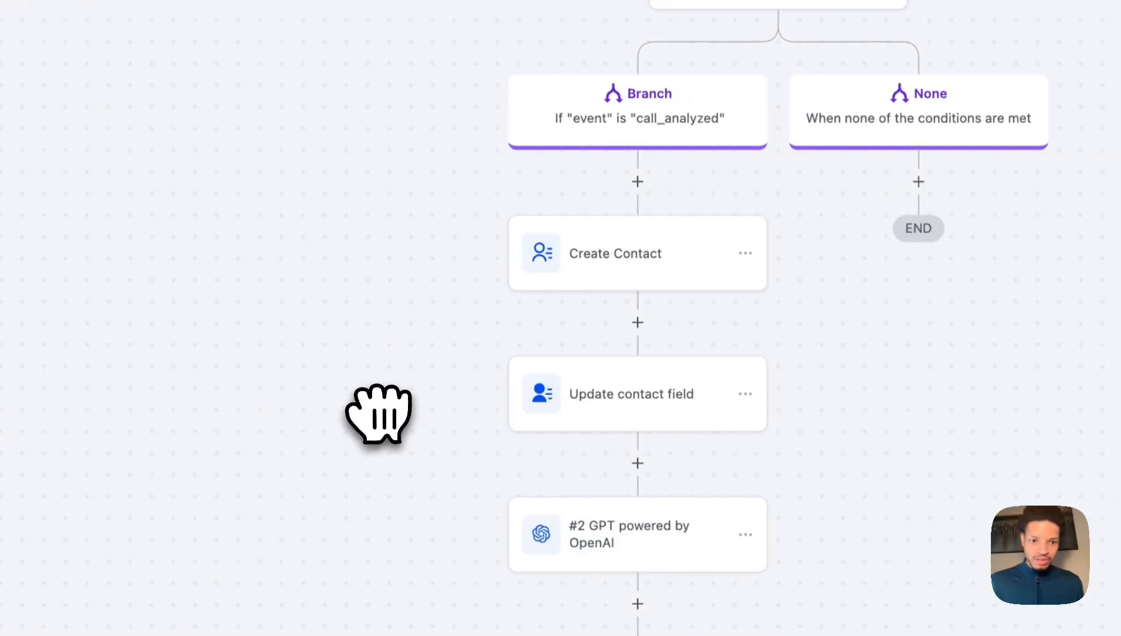
{"action": "left_click", "coordinate": [641, 264]}
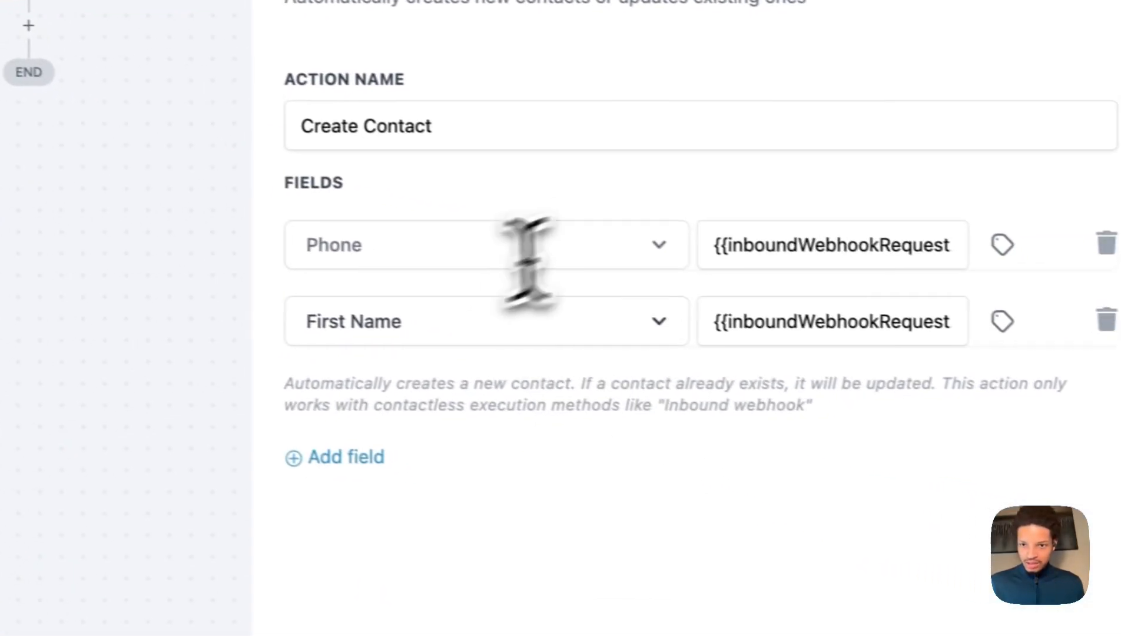
{"action": "left_click", "coordinate": [1043, 290]}
{"action": "key", "text": "ctrl+a"}
{"action": "key", "text": "BackSpace"}
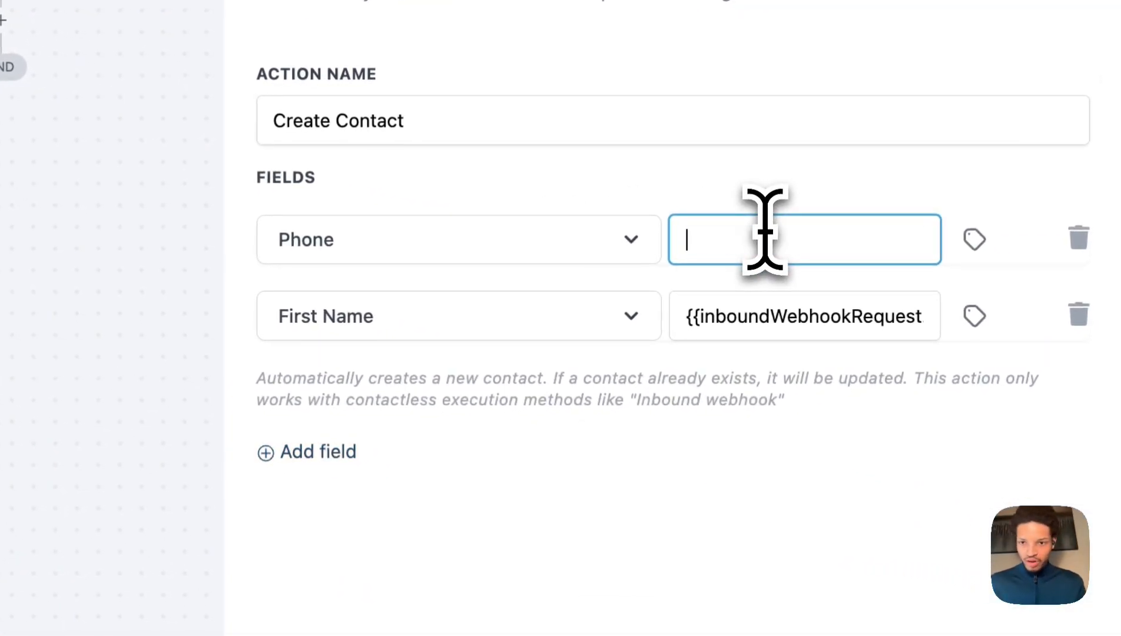
Browse the Inbound Webhook Trigger's Call fields, such as From_number, for the Phone value.
{"action": "left_click", "coordinate": [975, 239]}
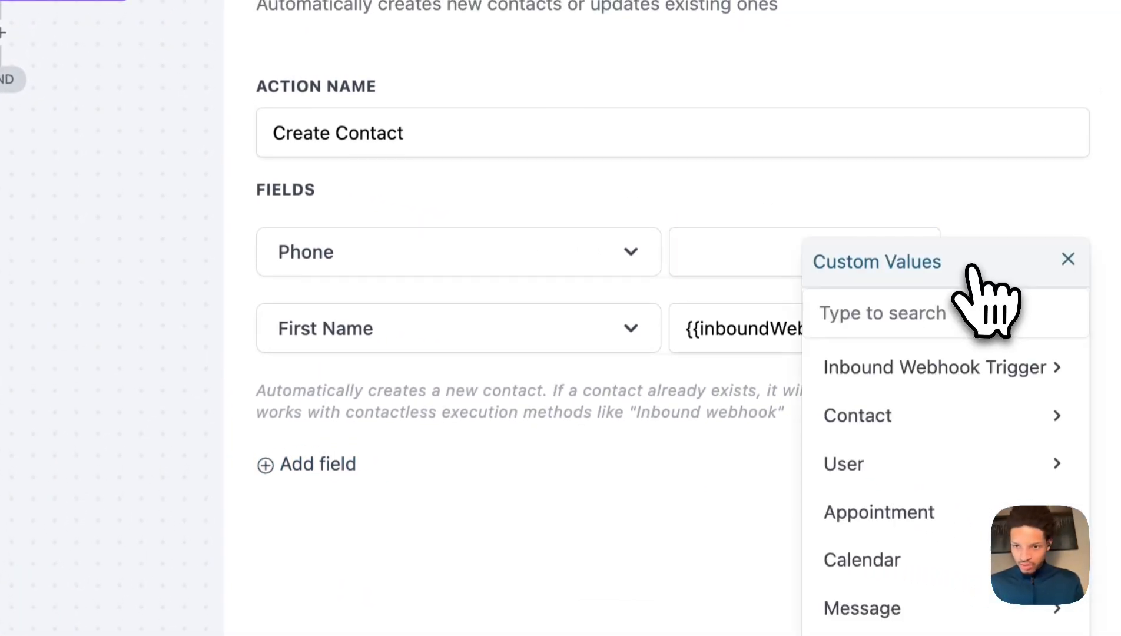
{"action": "left_click", "coordinate": [961, 378]}
{"action": "left_click", "coordinate": [961, 381]}
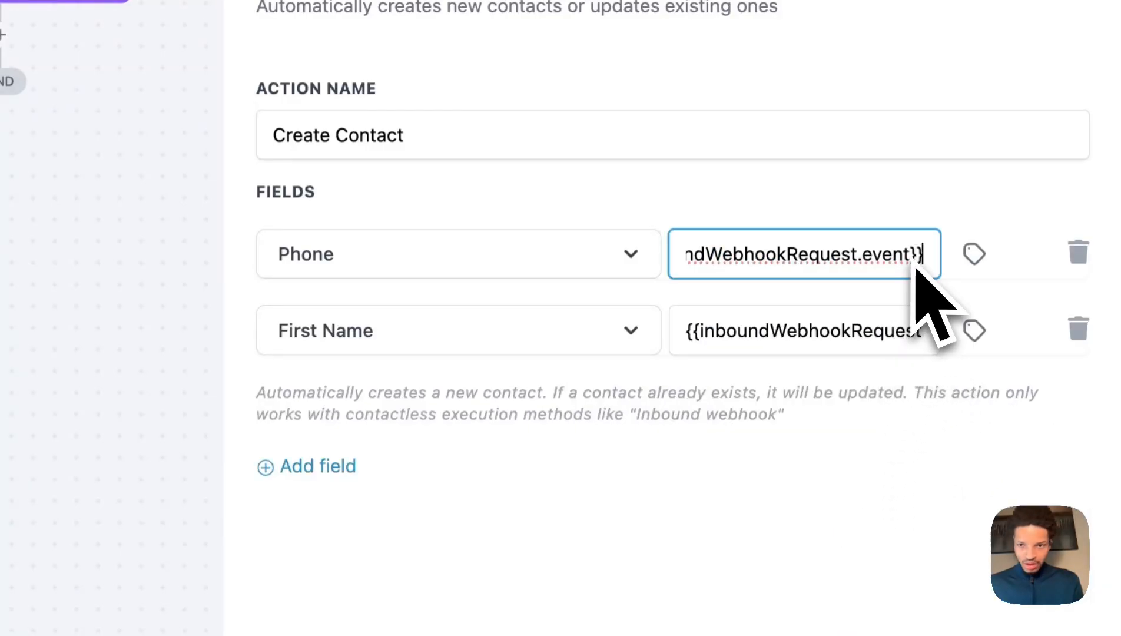
{"action": "left_click", "coordinate": [975, 254]}
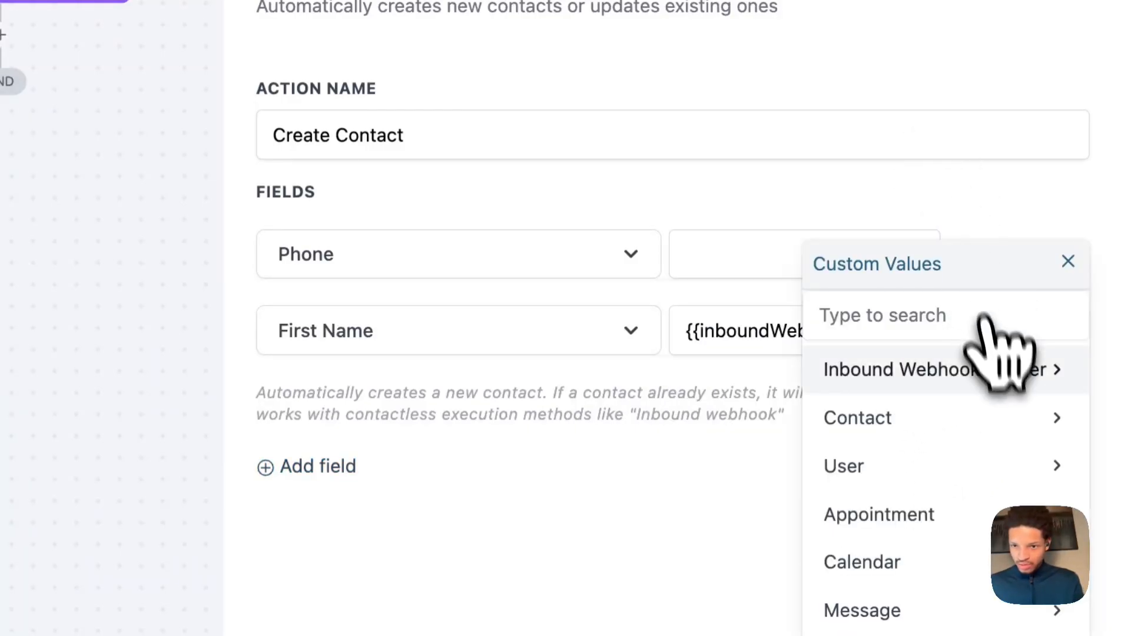
{"action": "left_click", "coordinate": [991, 370]}
{"action": "left_click", "coordinate": [1002, 423]}
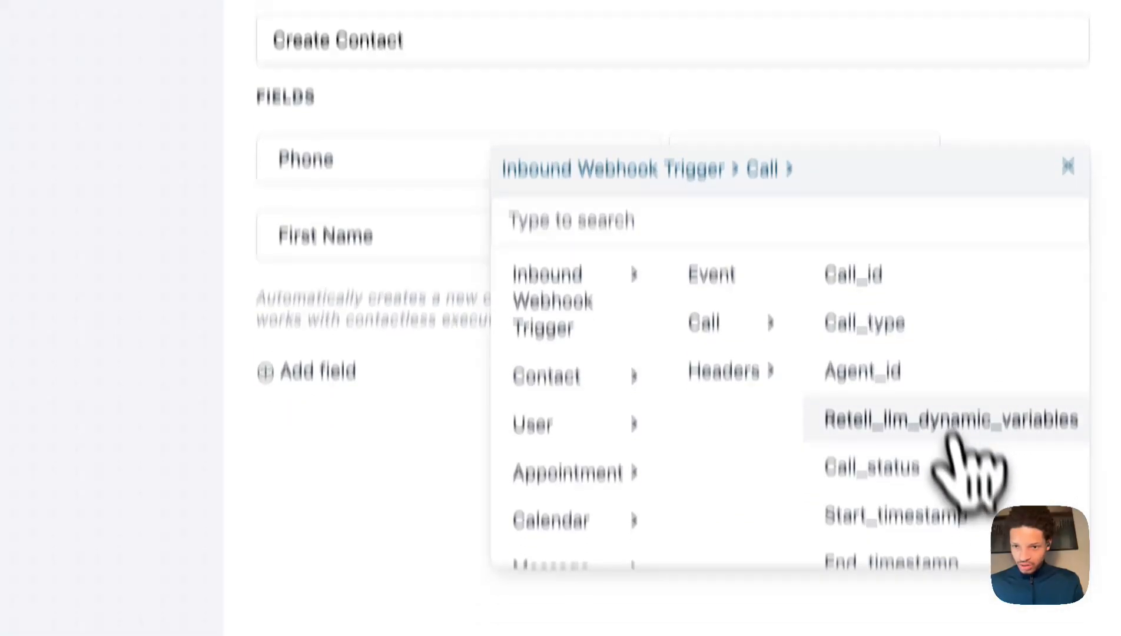
{"action": "scroll", "coordinate": [950, 434], "scroll_direction": "down", "scroll_amount": 12}
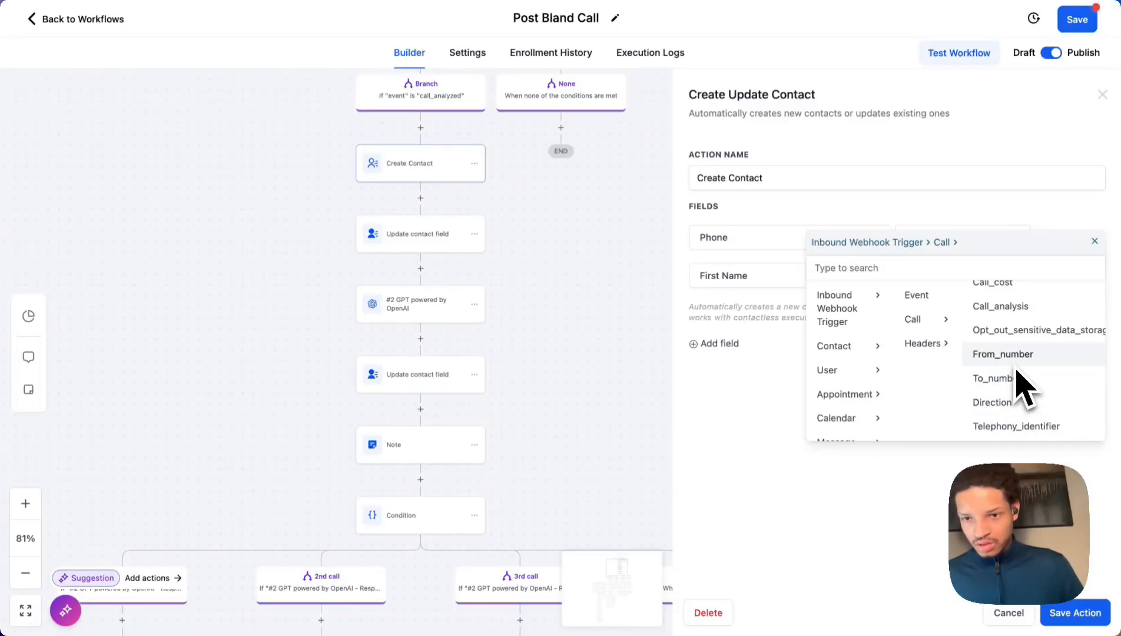
Check the trigger's sample data for from_number, to_number and the outbound direction value.
{"action": "scroll", "coordinate": [530, 160], "scroll_direction": "up", "scroll_amount": 5}
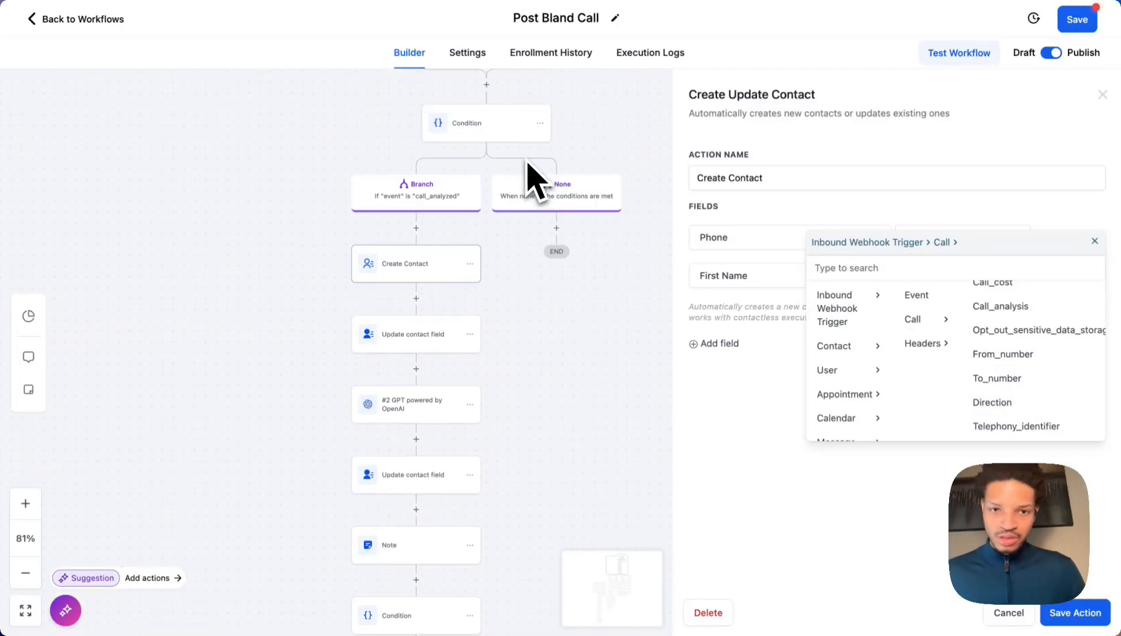
{"action": "left_click", "coordinate": [446, 186]}
{"action": "scroll", "coordinate": [725, 339], "scroll_direction": "down", "scroll_amount": 20}
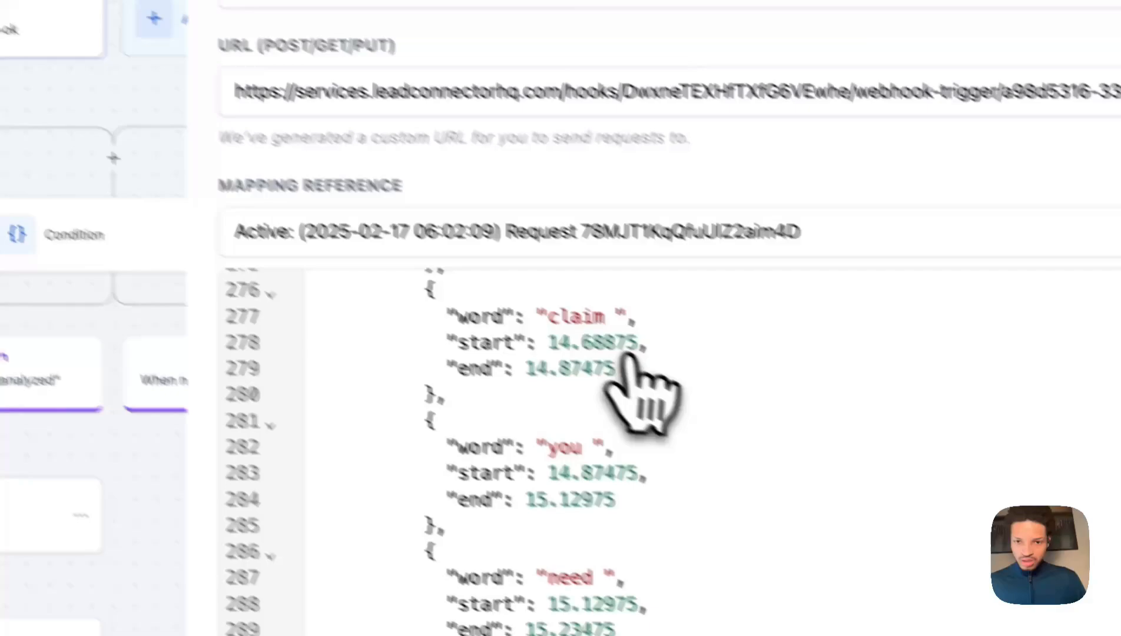
{"action": "scroll", "coordinate": [624, 366], "scroll_direction": "down", "scroll_amount": 20}
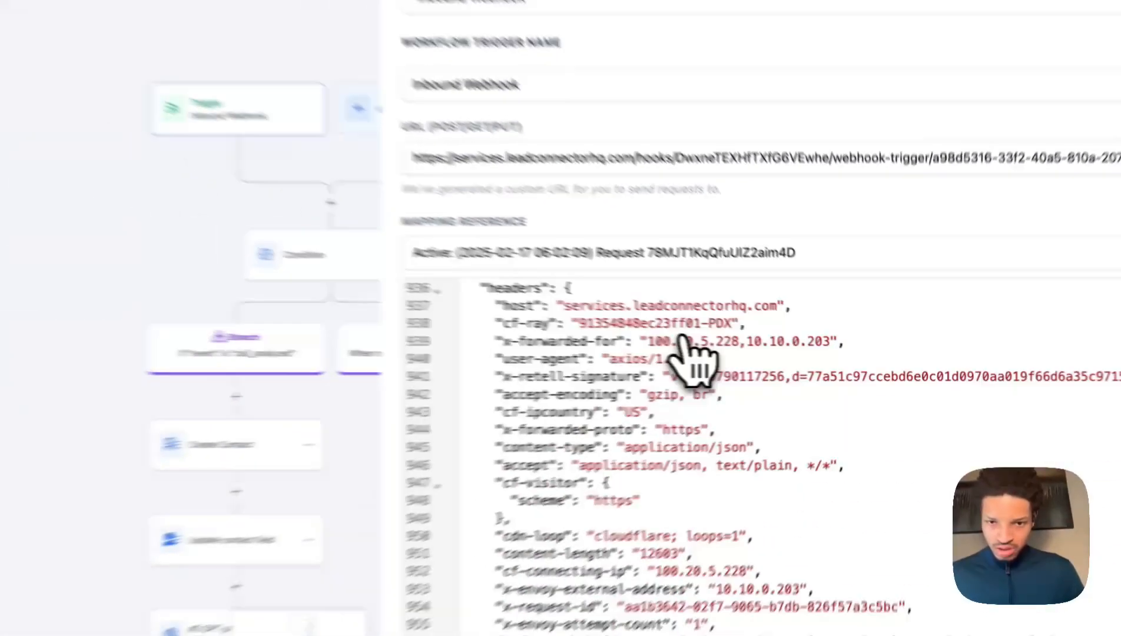
{"action": "scroll", "coordinate": [747, 353], "scroll_direction": "up", "scroll_amount": 5}
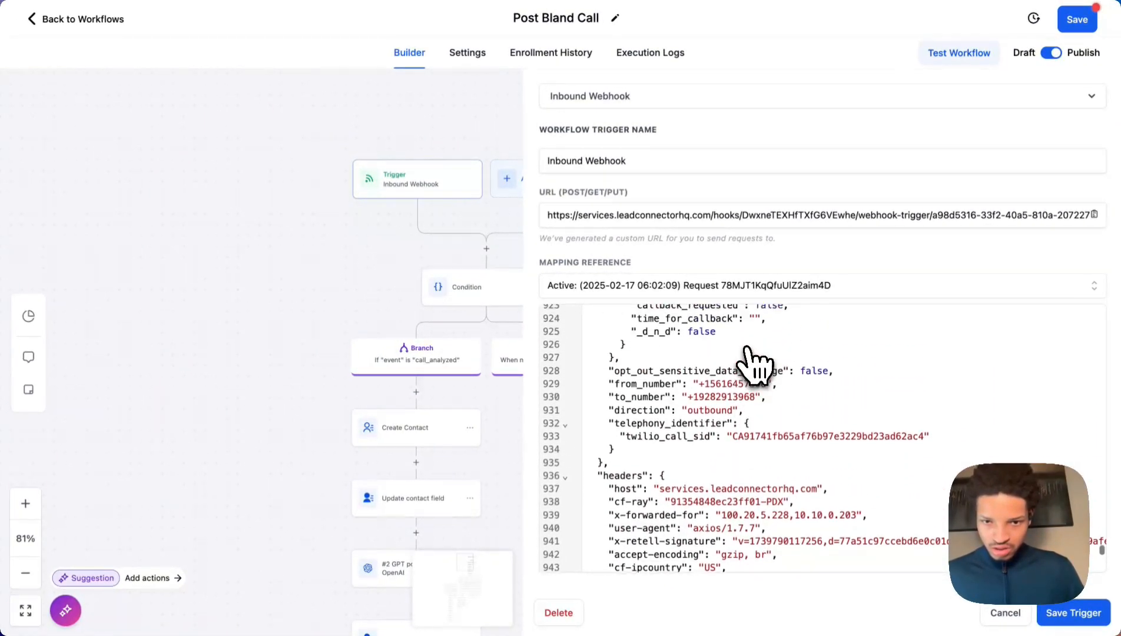
{"action": "scroll", "coordinate": [755, 367], "scroll_direction": "up", "scroll_amount": 1}
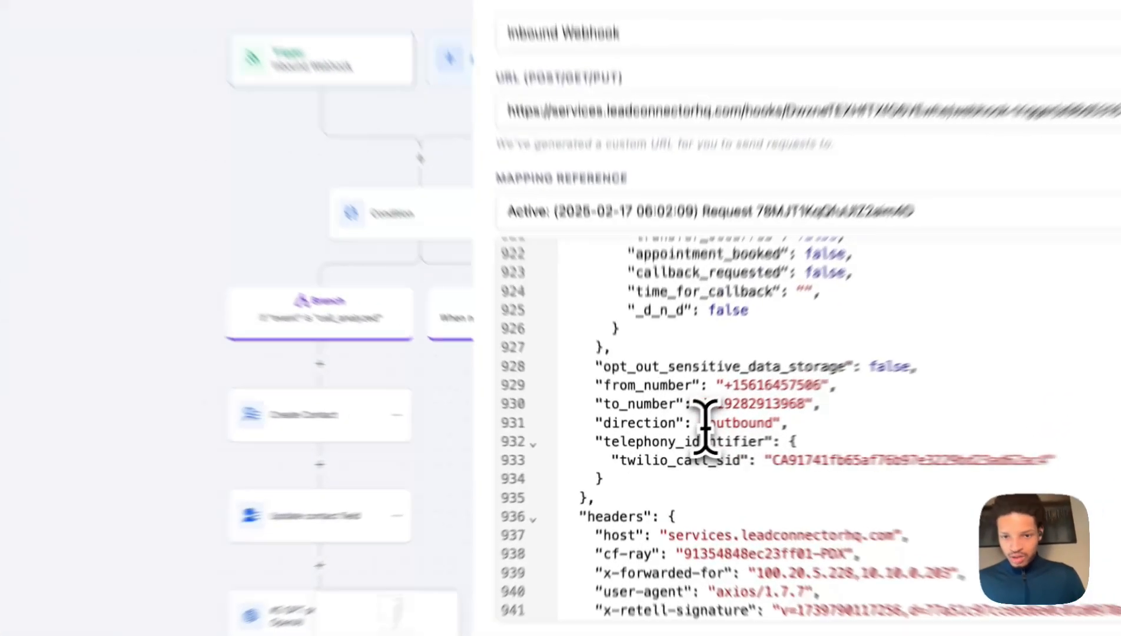
{"action": "left_click_drag", "start_coordinate": [688, 435], "coordinate": [733, 435]}
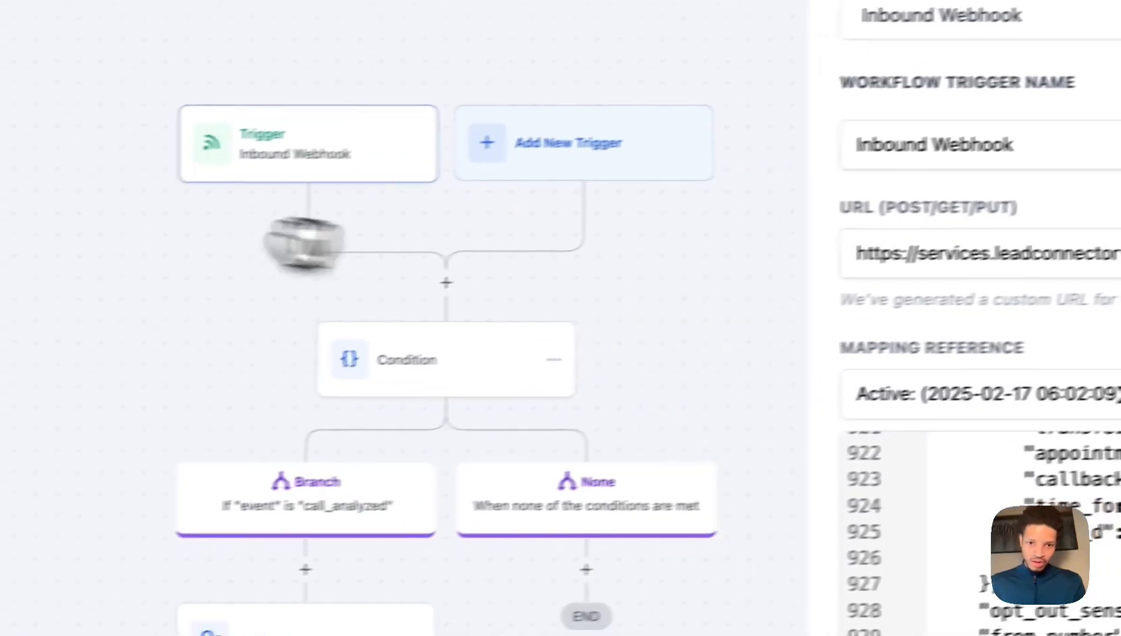
Add an AND condition to the branch based on the webhook's call direction field.
{"action": "left_click", "coordinate": [413, 484]}
{"action": "left_click", "coordinate": [463, 186]}
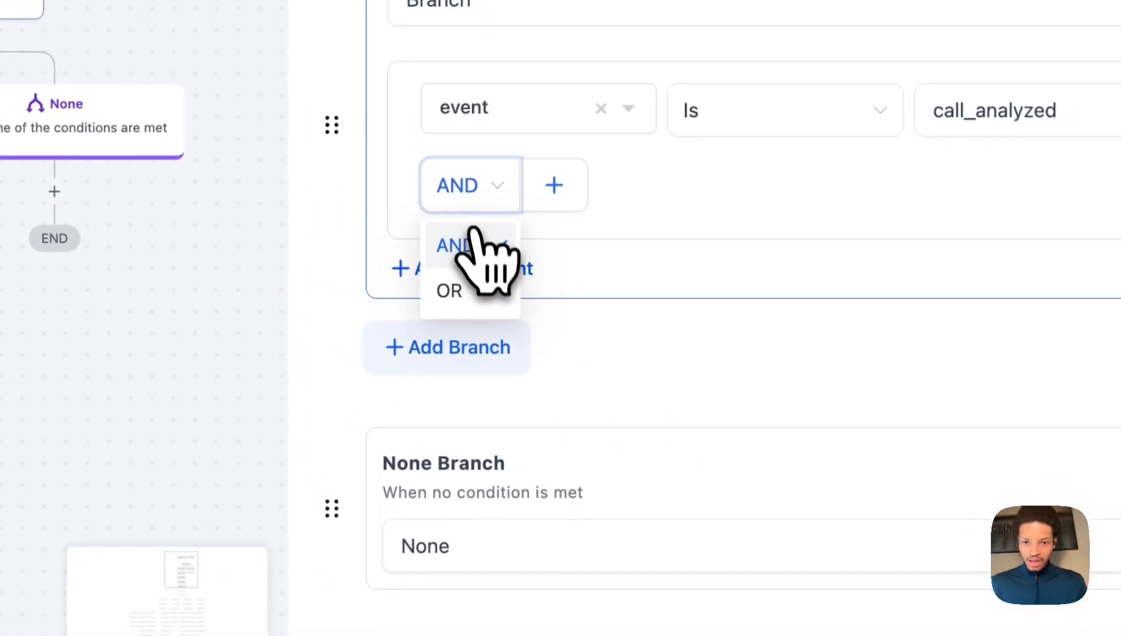
{"action": "left_click", "coordinate": [474, 235]}
{"action": "left_click", "coordinate": [554, 185]}
{"action": "left_click", "coordinate": [601, 238]}
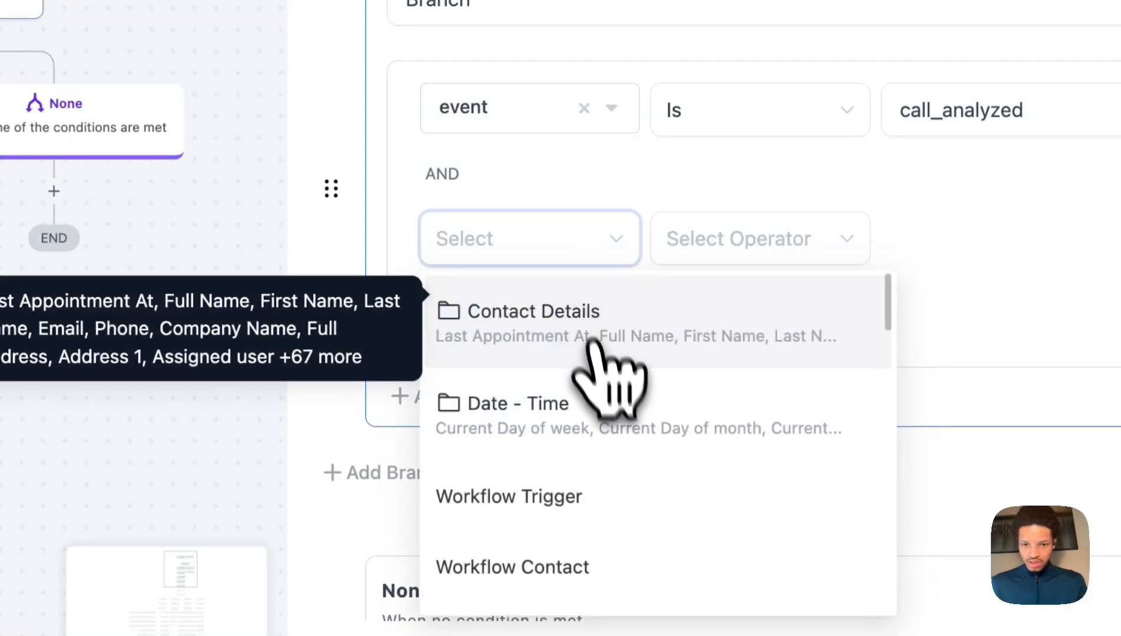
{"action": "scroll", "coordinate": [624, 412], "scroll_direction": "down", "scroll_amount": 6}
{"action": "left_click", "coordinate": [630, 504]}
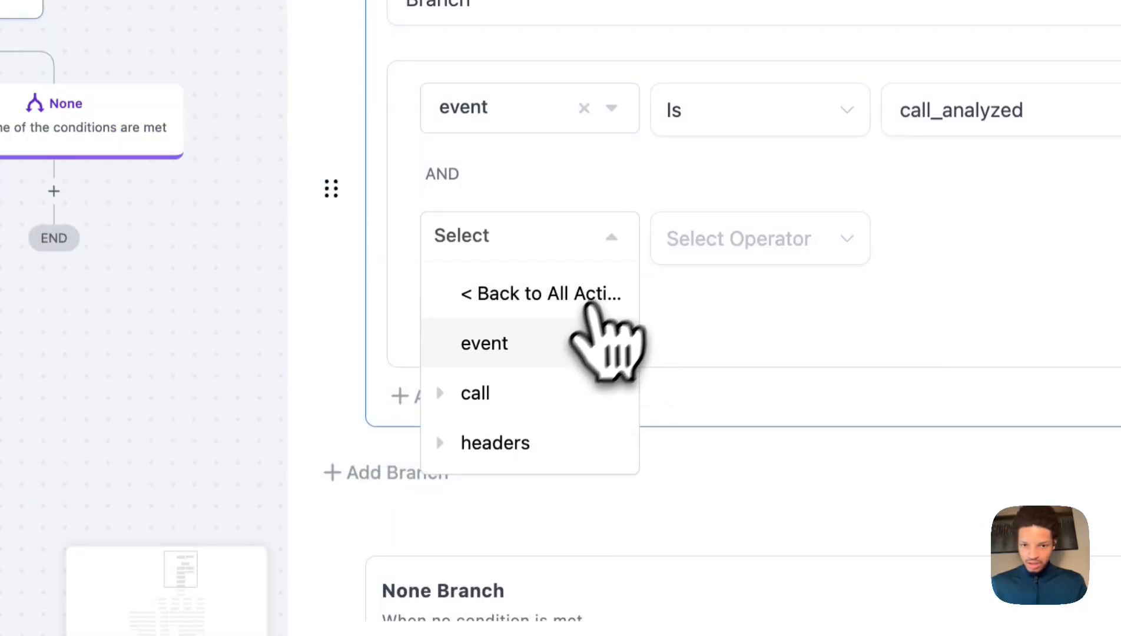
{"action": "left_click", "coordinate": [560, 392]}
{"action": "scroll", "coordinate": [589, 489], "scroll_direction": "down", "scroll_amount": 5}
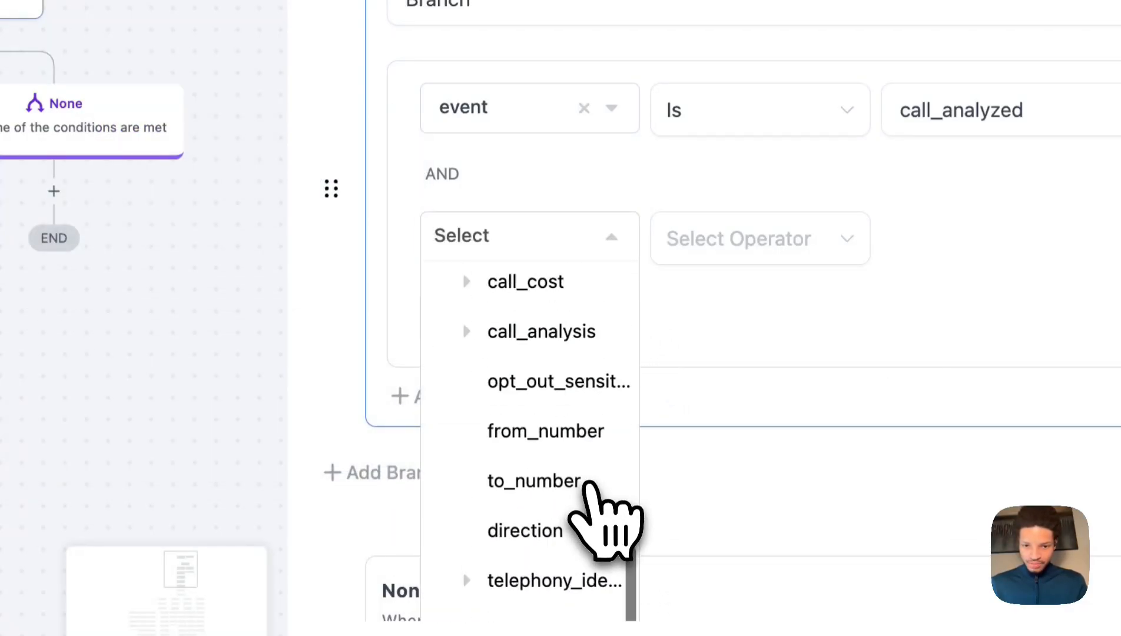
{"action": "left_click", "coordinate": [571, 533]}
Set the direction condition to Is 'outbound'.
{"action": "left_click", "coordinate": [760, 244]}
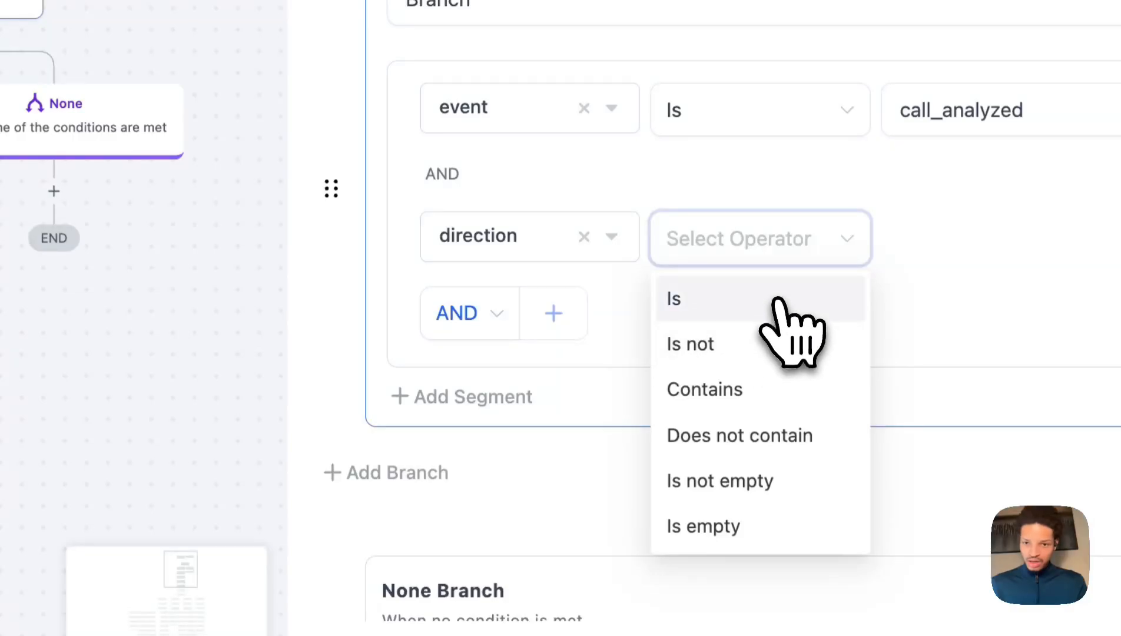
{"action": "left_click", "coordinate": [777, 301]}
{"action": "left_click", "coordinate": [973, 238]}
{"action": "type", "text": "outbound"}
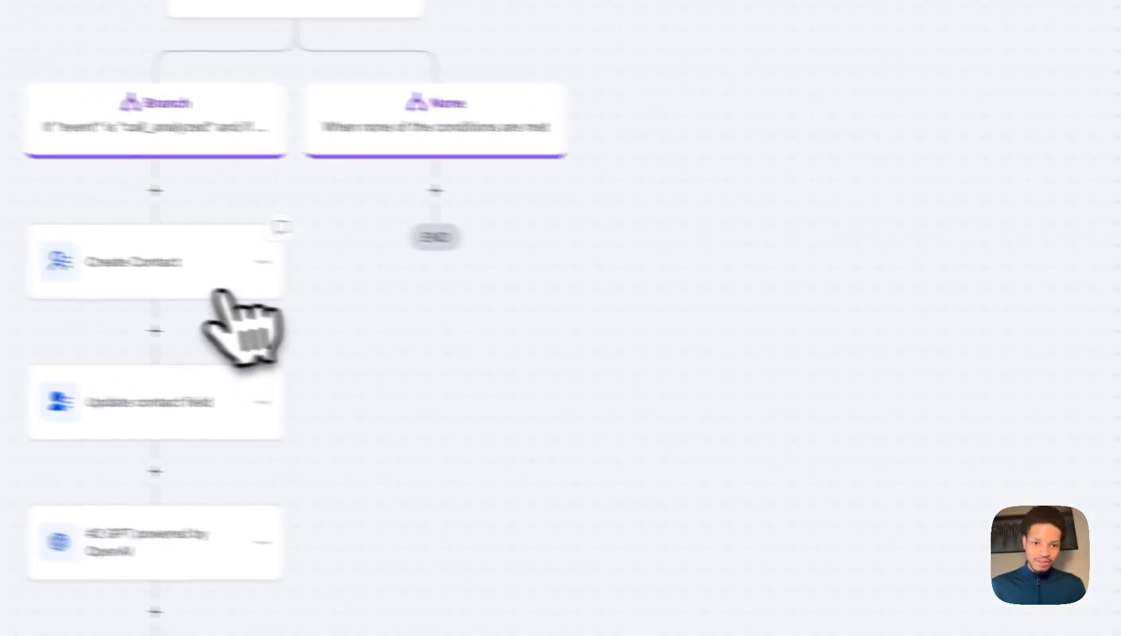
Map Create Contact's Phone to the webhook's call.to_number.
{"action": "left_click", "coordinate": [311, 295]}
{"action": "left_click", "coordinate": [818, 159]}
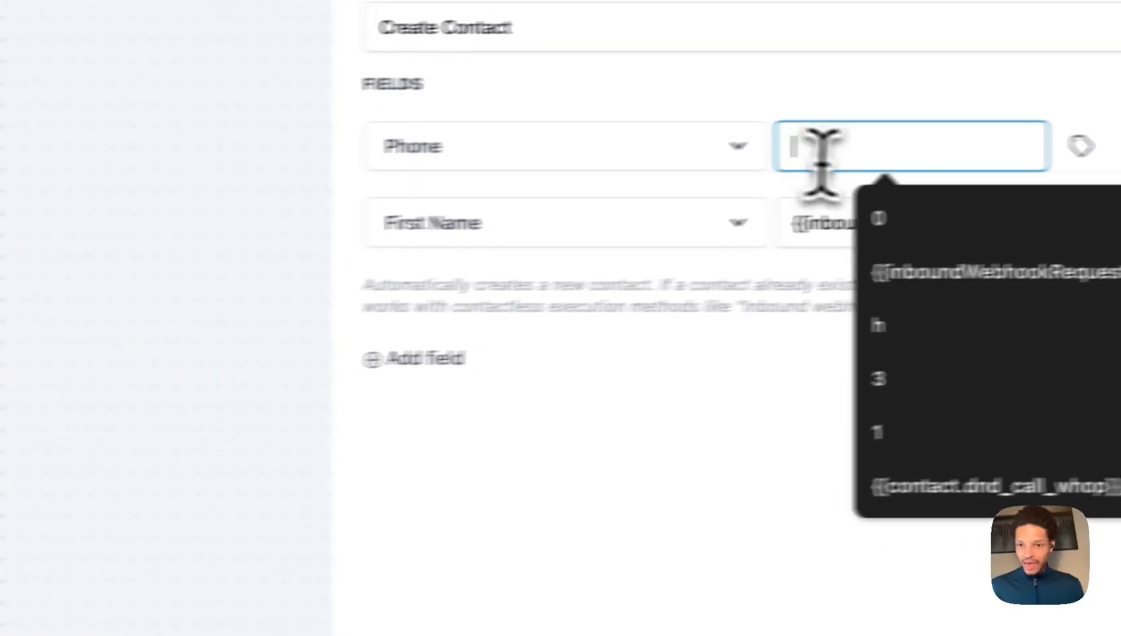
{"action": "left_click", "coordinate": [984, 151]}
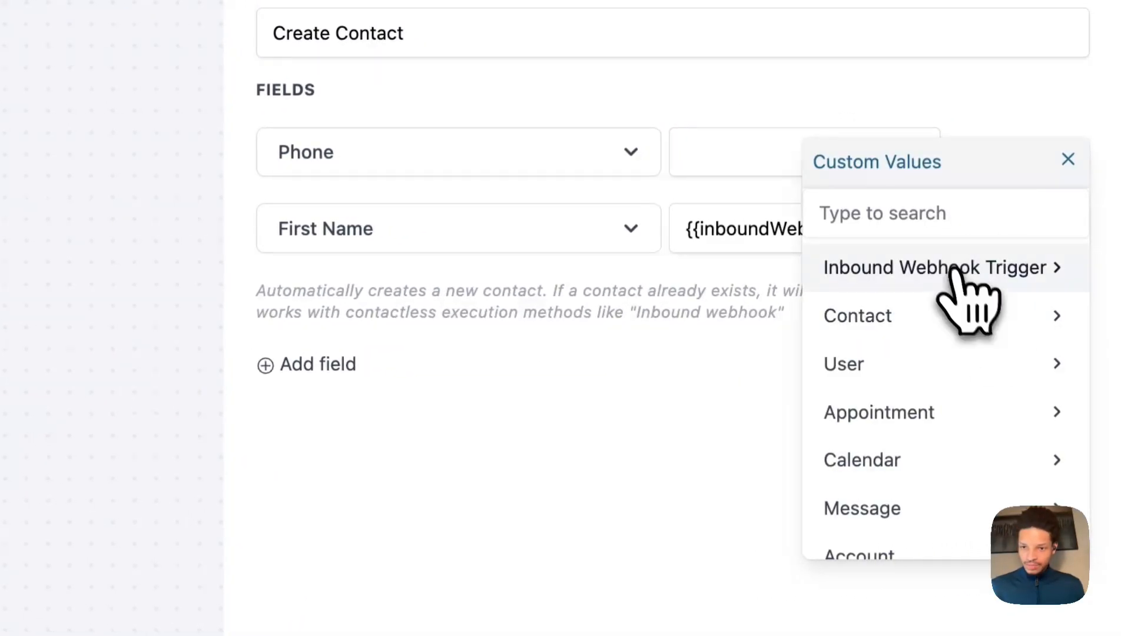
{"action": "left_click", "coordinate": [952, 268]}
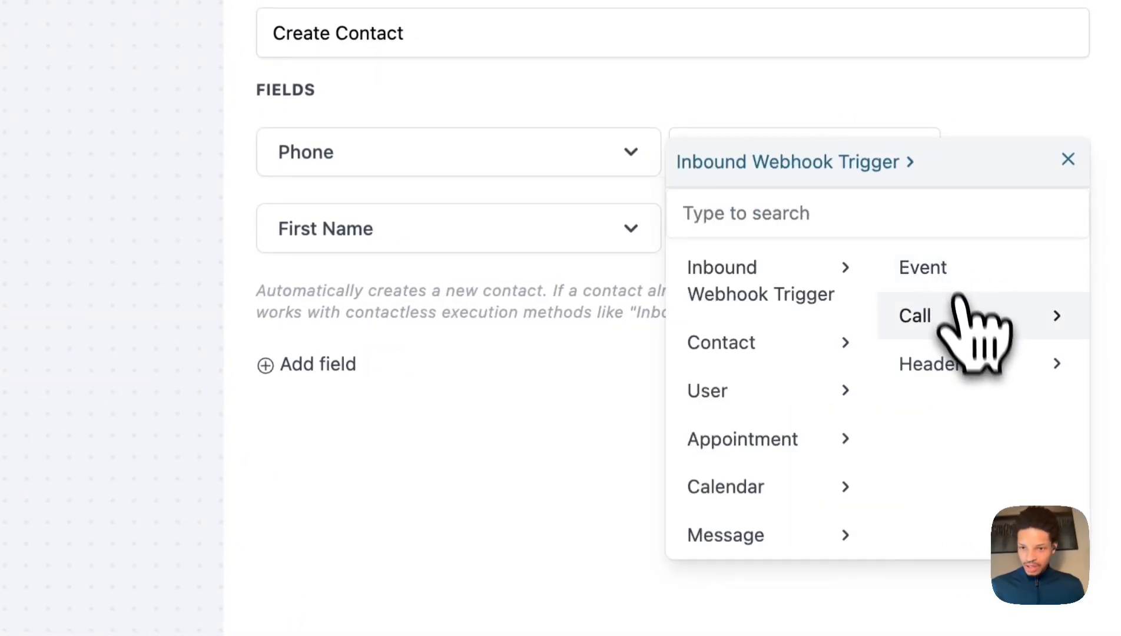
{"action": "left_click", "coordinate": [957, 327]}
{"action": "scroll", "coordinate": [969, 477], "scroll_direction": "down", "scroll_amount": 5}
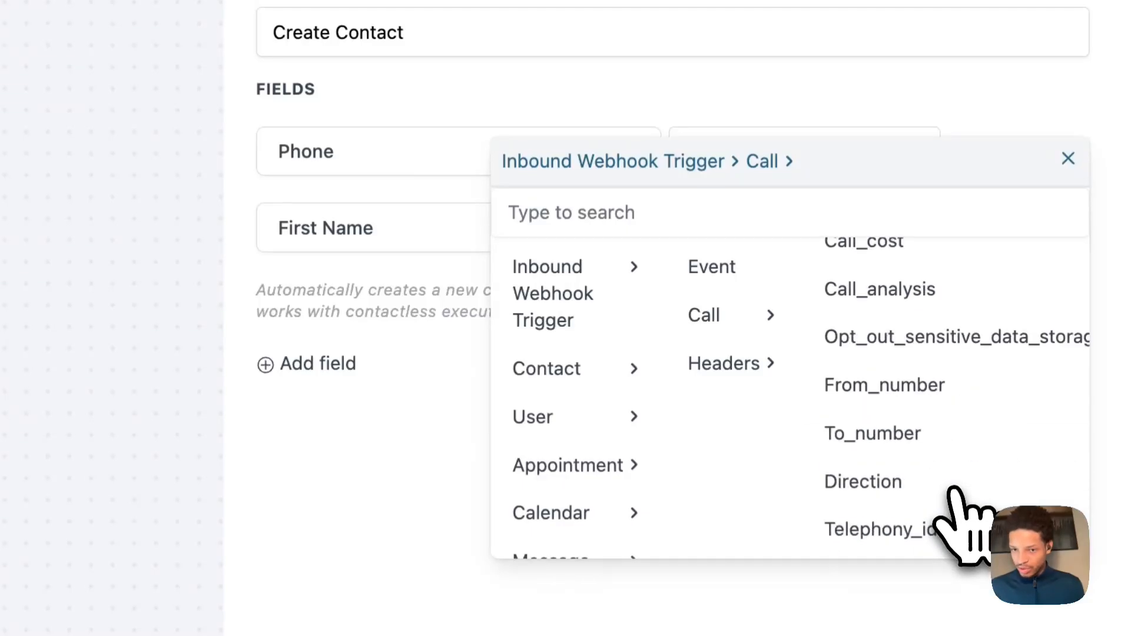
{"action": "left_click", "coordinate": [885, 442]}
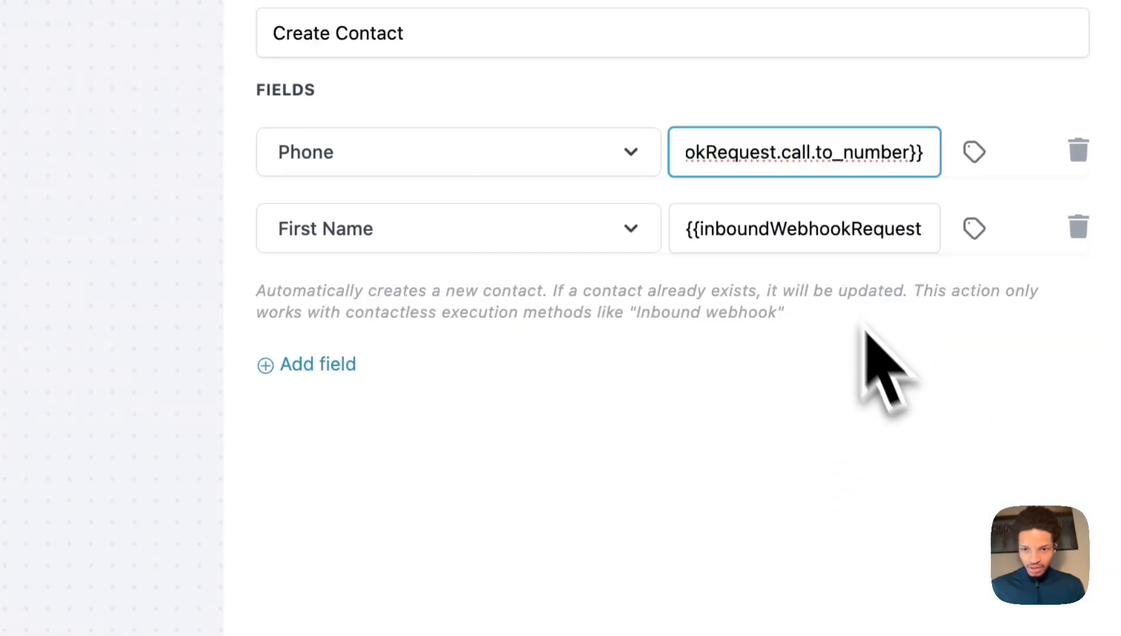
Map First Name to retell_llm_dynamic_variables.first_name from the webhook's call data.
{"action": "left_click", "coordinate": [816, 235]}
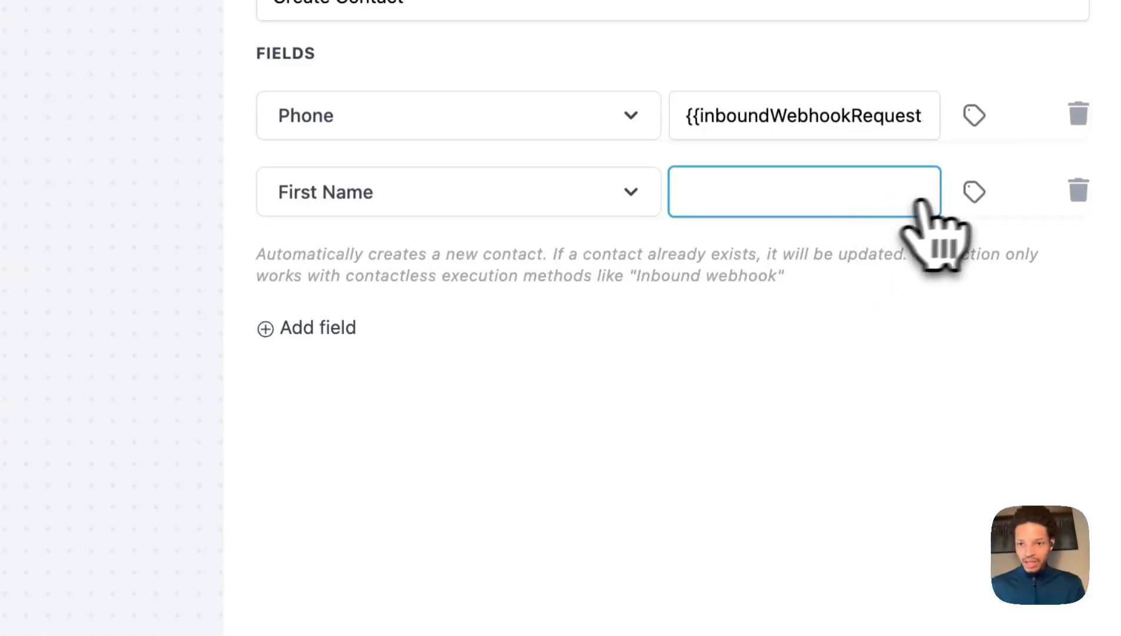
{"action": "left_click", "coordinate": [973, 193]}
{"action": "left_click", "coordinate": [937, 318]}
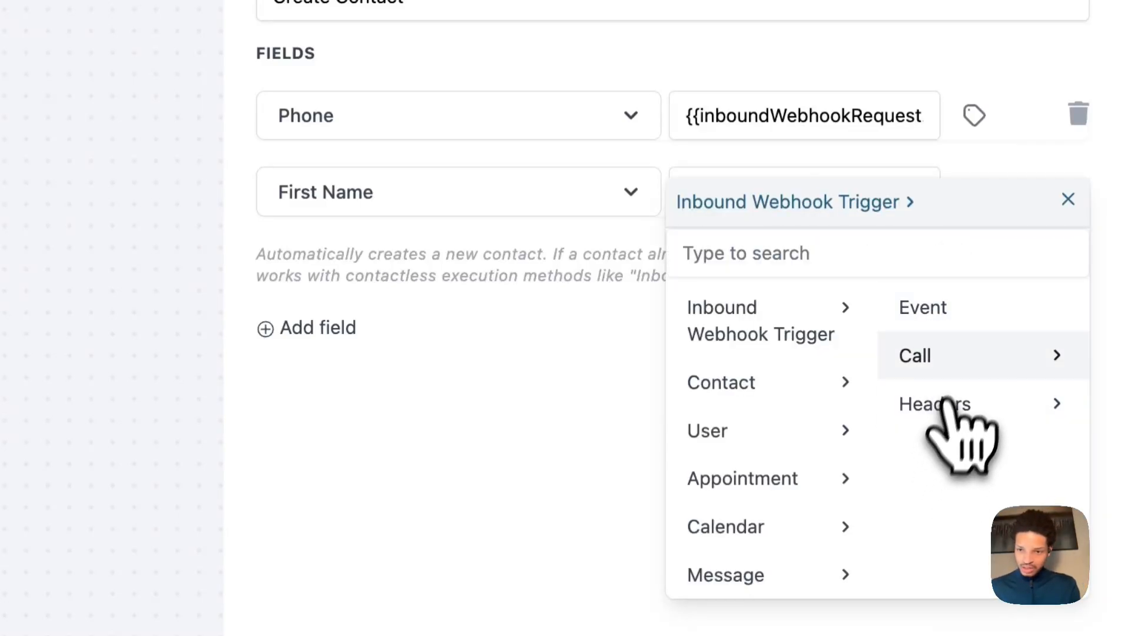
{"action": "left_click", "coordinate": [925, 355]}
{"action": "scroll", "coordinate": [972, 465], "scroll_direction": "down", "scroll_amount": 5}
{"action": "scroll", "coordinate": [960, 453], "scroll_direction": "up", "scroll_amount": 2}
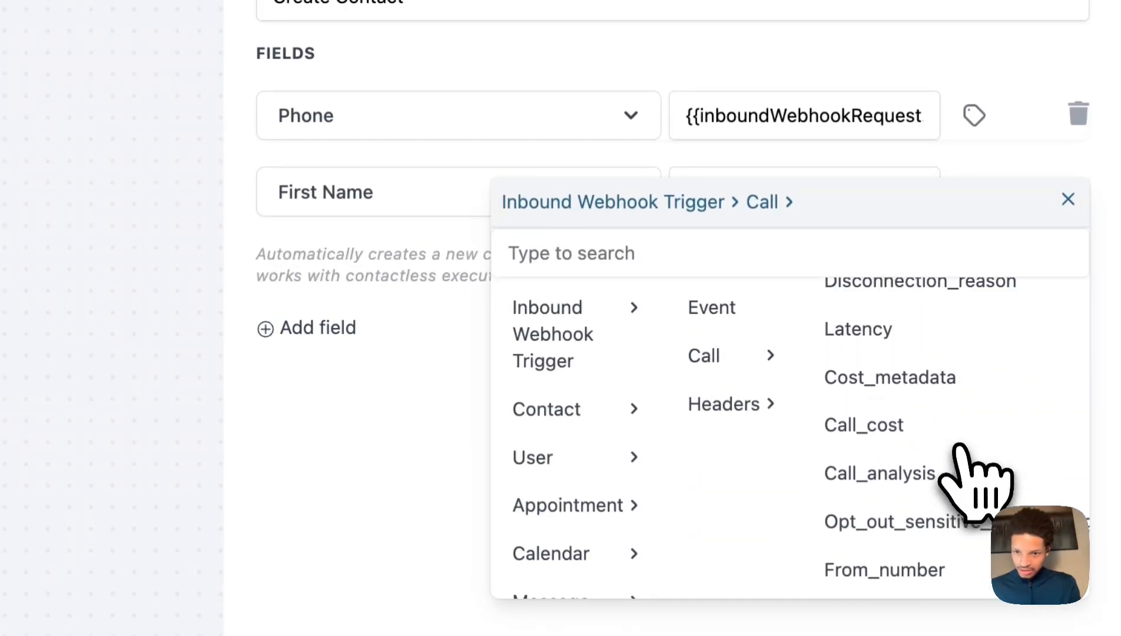
{"action": "scroll", "coordinate": [959, 448], "scroll_direction": "up", "scroll_amount": 5}
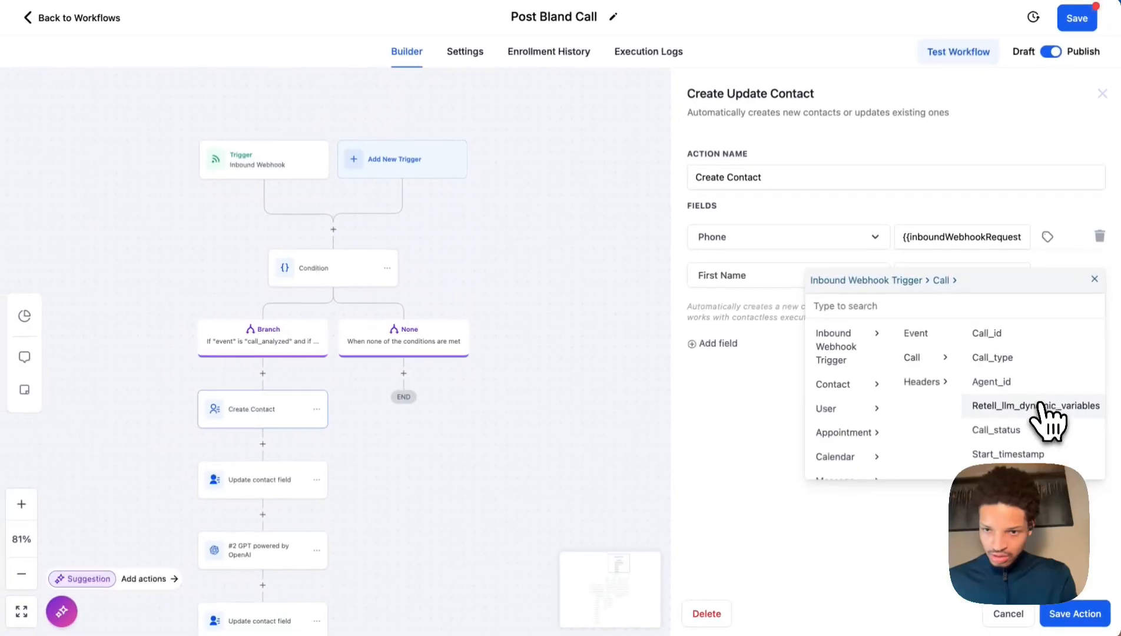
{"action": "scroll", "coordinate": [1040, 405], "scroll_direction": "down", "scroll_amount": 5}
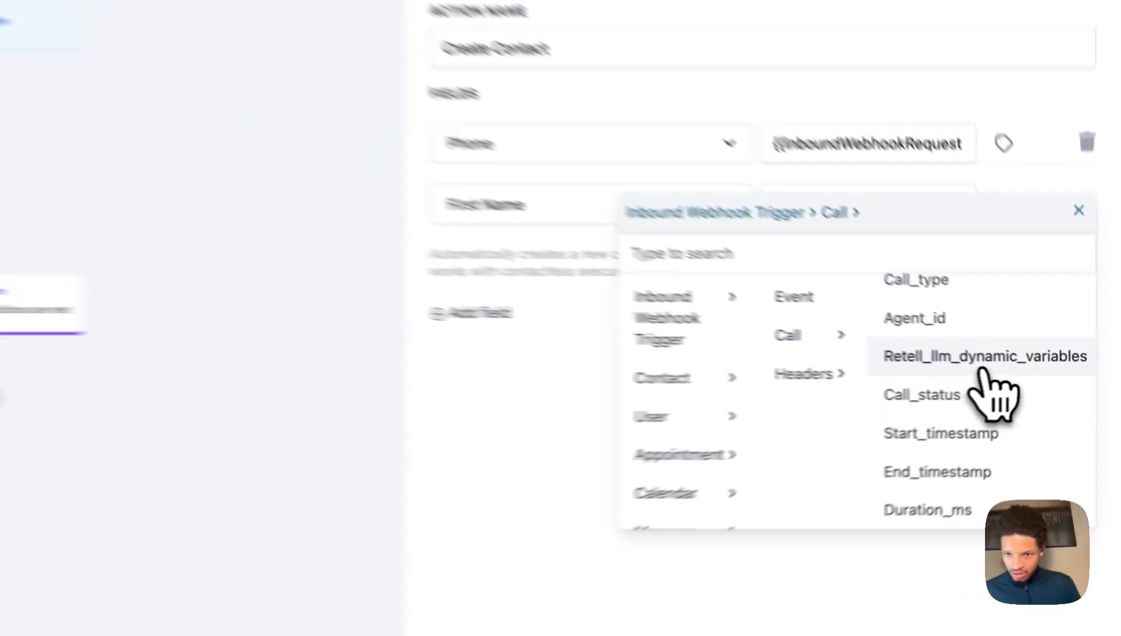
{"action": "left_click", "coordinate": [1048, 371]}
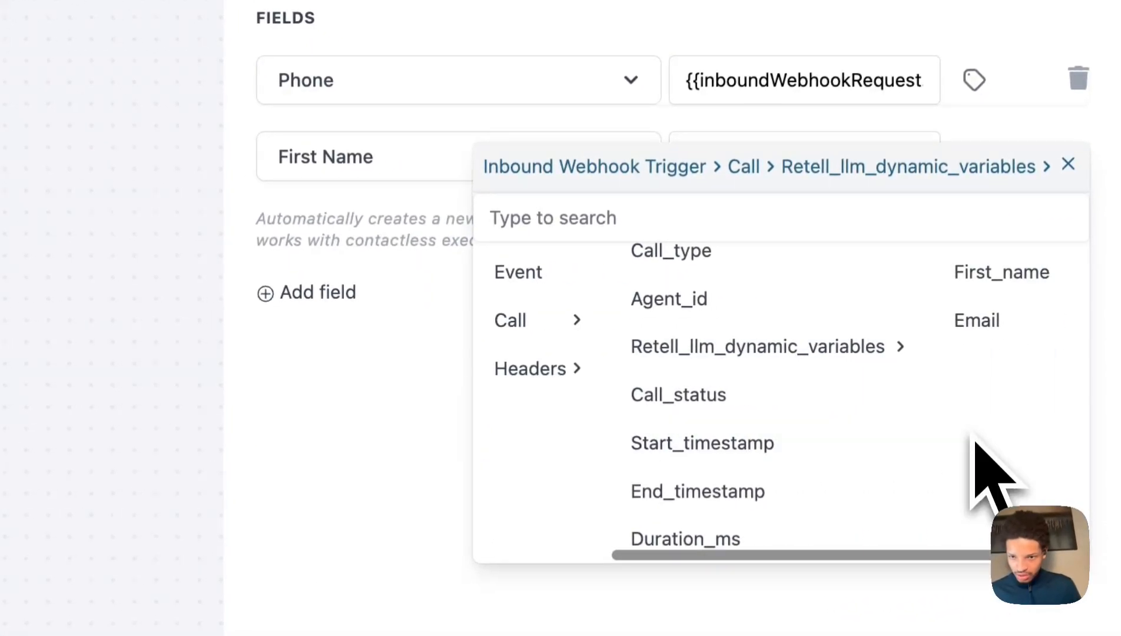
{"action": "left_click", "coordinate": [1002, 274]}
Correct the First Name value to use dynamic_variables.first_name and save Create Contact.
{"action": "left_click_drag", "start_coordinate": [745, 163], "coordinate": [641, 162]}
{"action": "key", "text": "ctrl+c"}
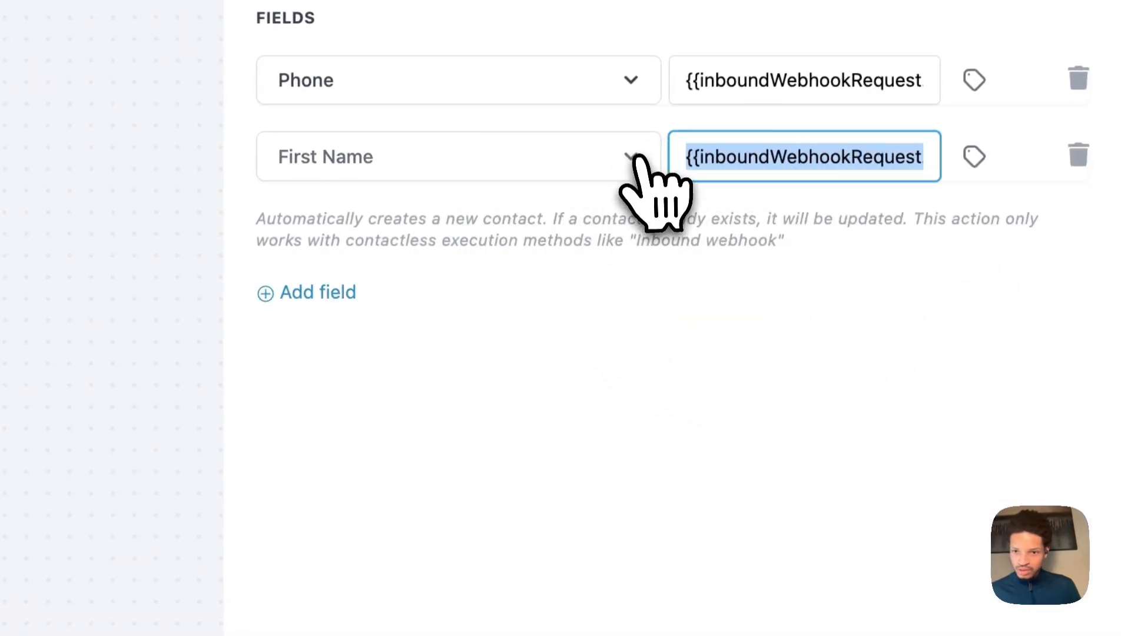
{"action": "left_click", "coordinate": [717, 159]}
{"action": "left_click_drag", "start_coordinate": [775, 156], "coordinate": [968, 187]}
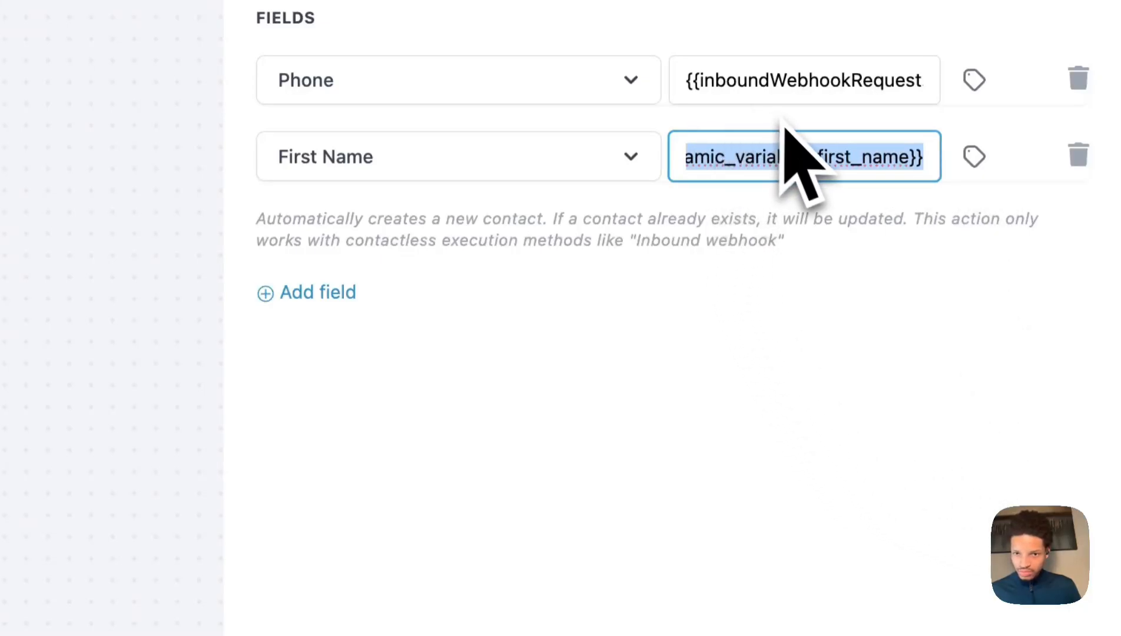
{"action": "key", "text": "ctrl+v"}
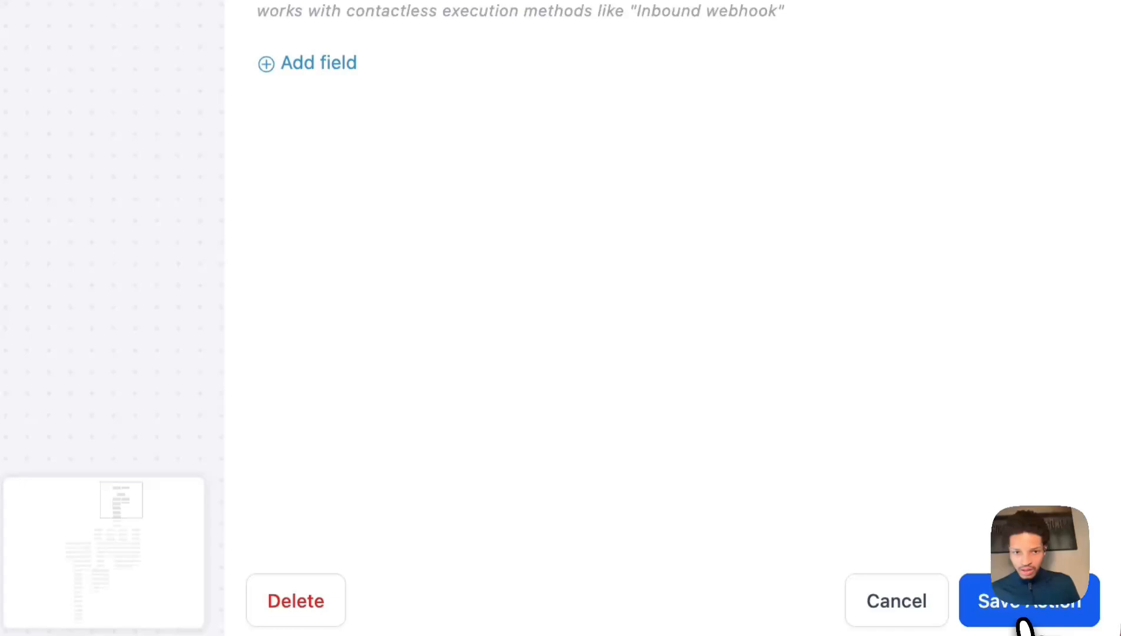
{"action": "left_click", "coordinate": [1069, 615]}
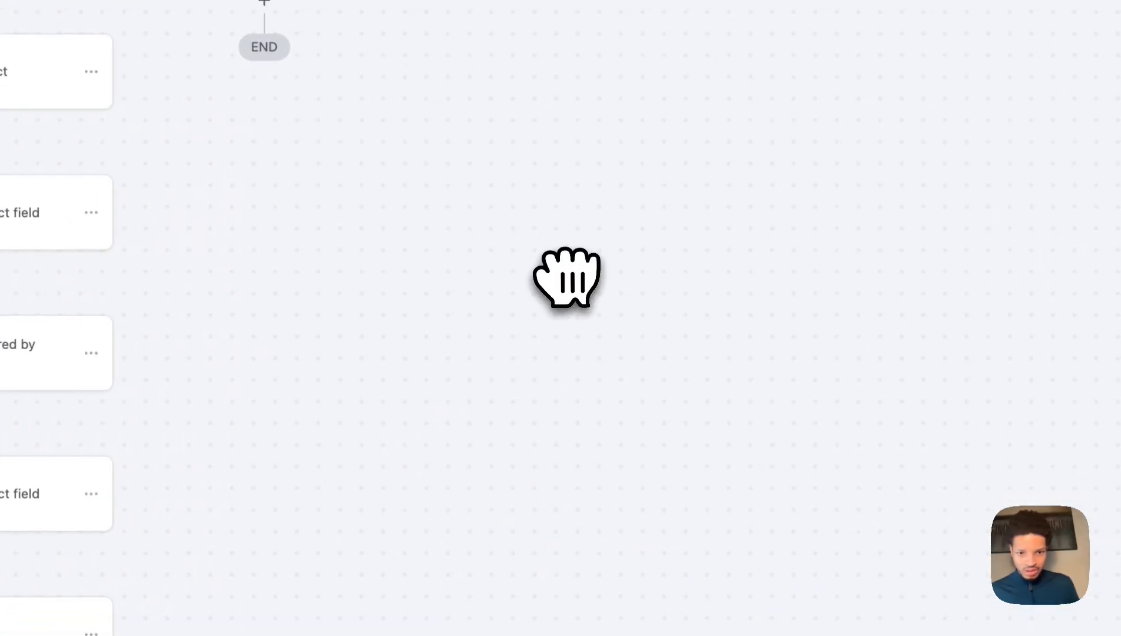
Set the answered by value to the webhook trigger's Call_analysis In_voicemail field.
{"action": "left_click", "coordinate": [9, 213]}
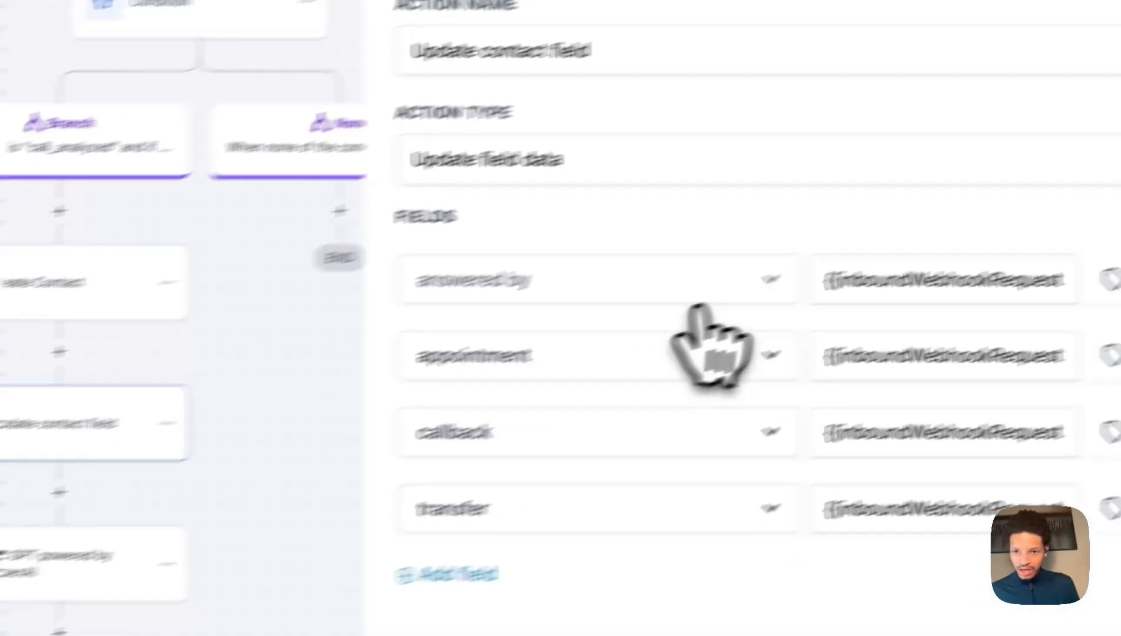
{"action": "left_click", "coordinate": [943, 280]}
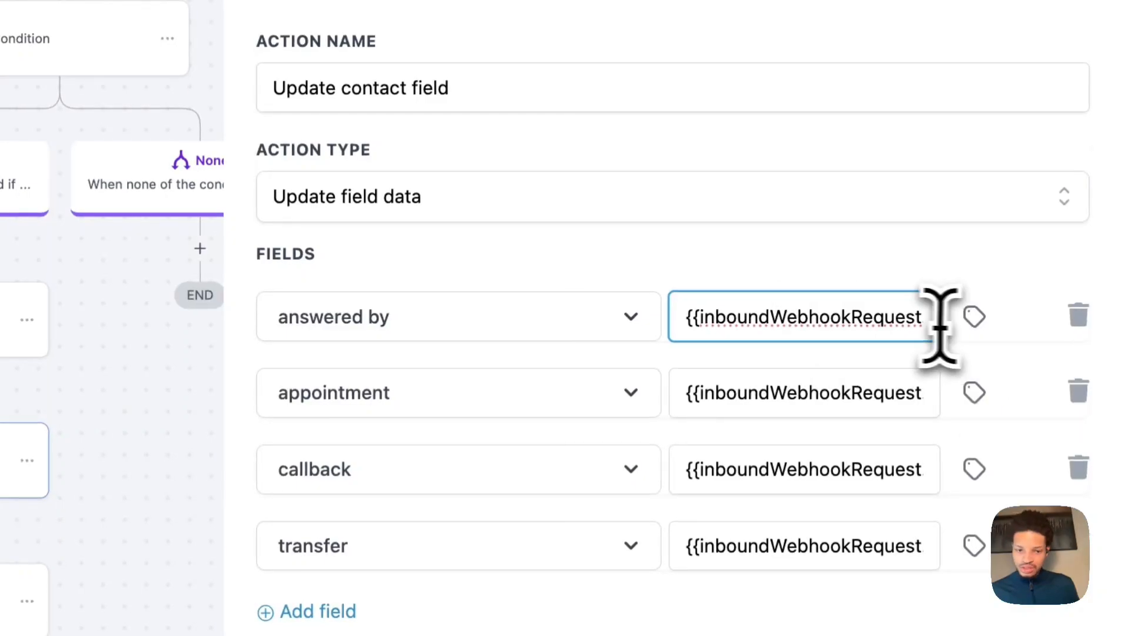
{"action": "triple_click", "coordinate": [825, 303]}
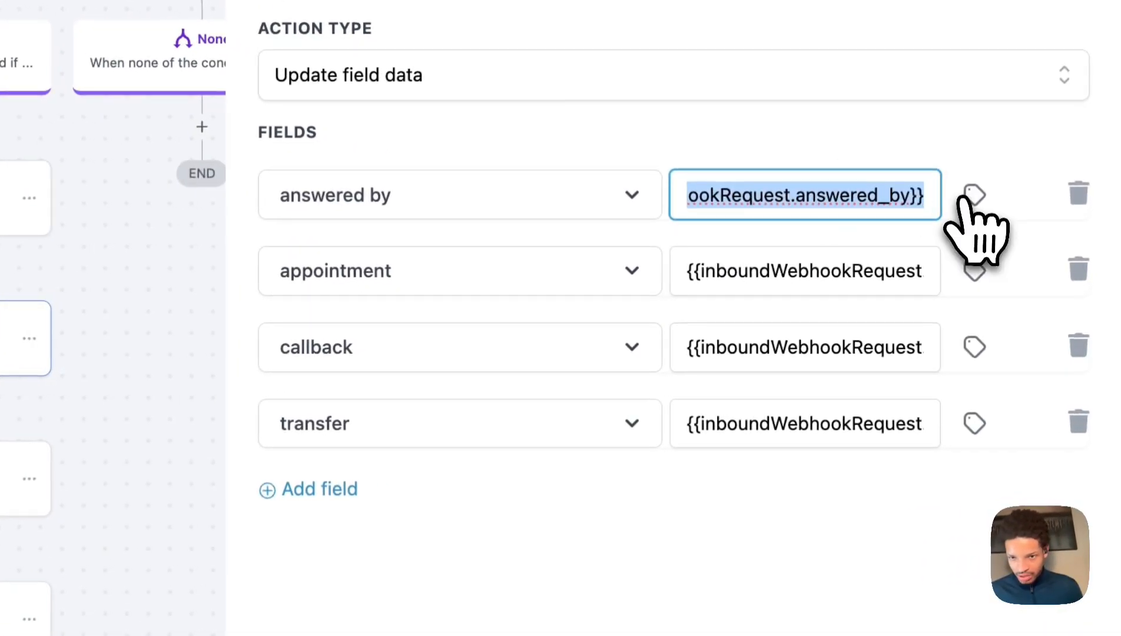
{"action": "left_click", "coordinate": [1015, 295]}
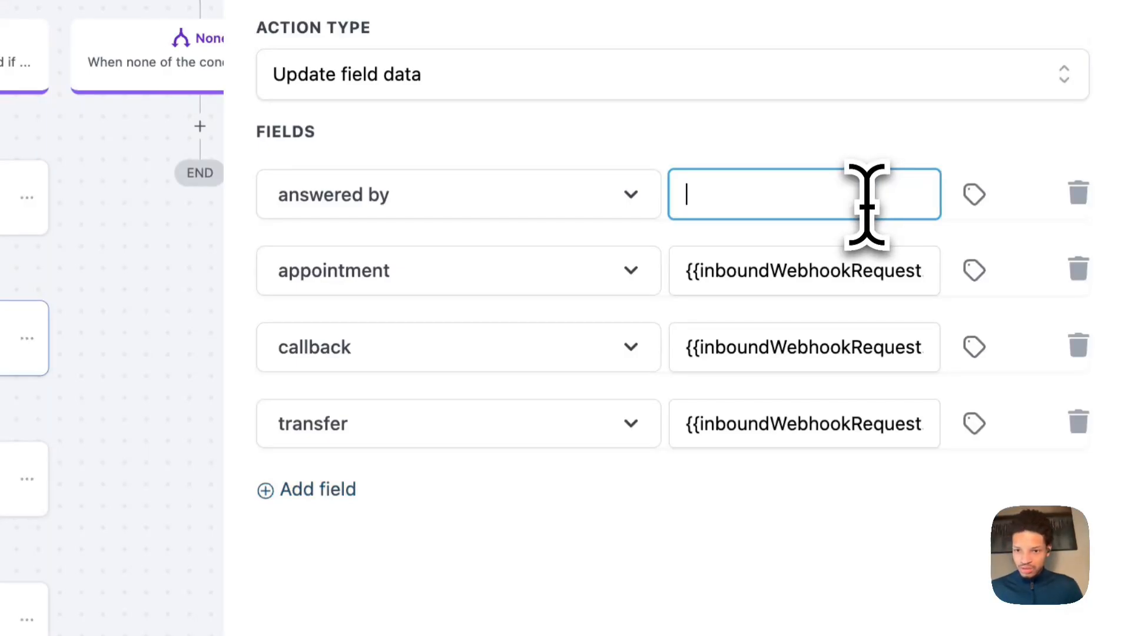
{"action": "left_click", "coordinate": [972, 193]}
{"action": "left_click", "coordinate": [972, 315]}
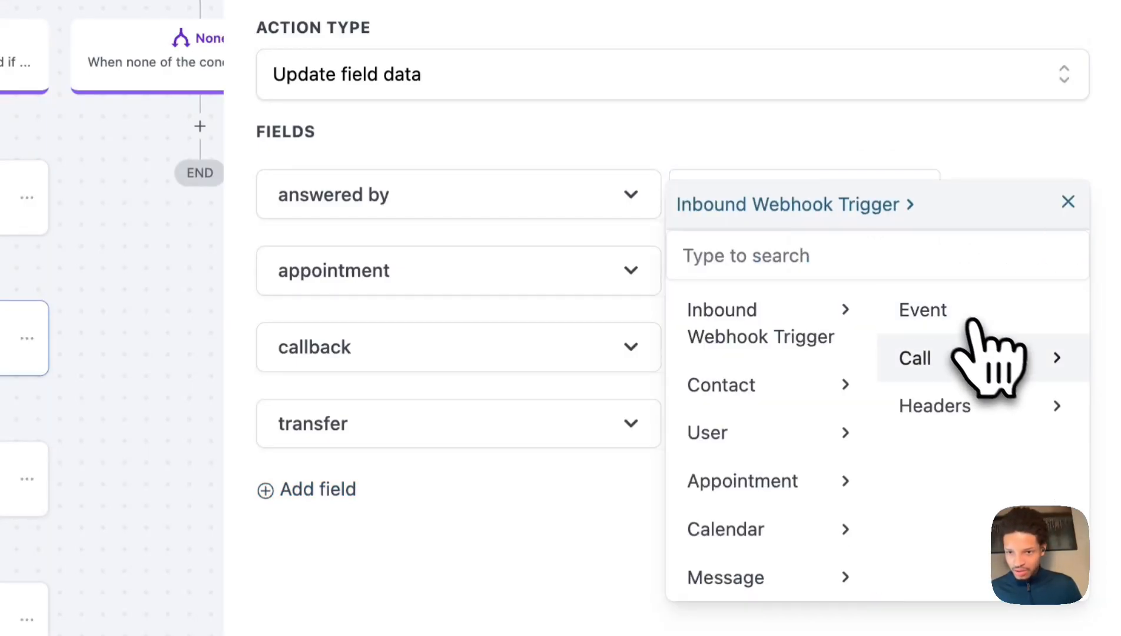
{"action": "left_click", "coordinate": [995, 361]}
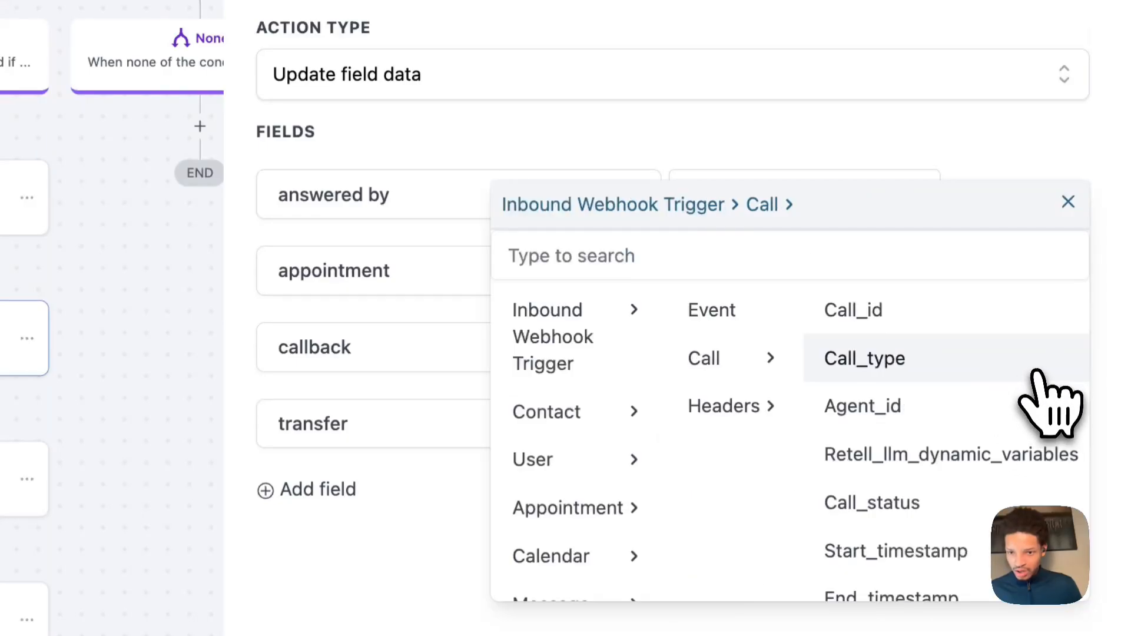
{"action": "scroll", "coordinate": [987, 450], "scroll_direction": "down", "scroll_amount": 12}
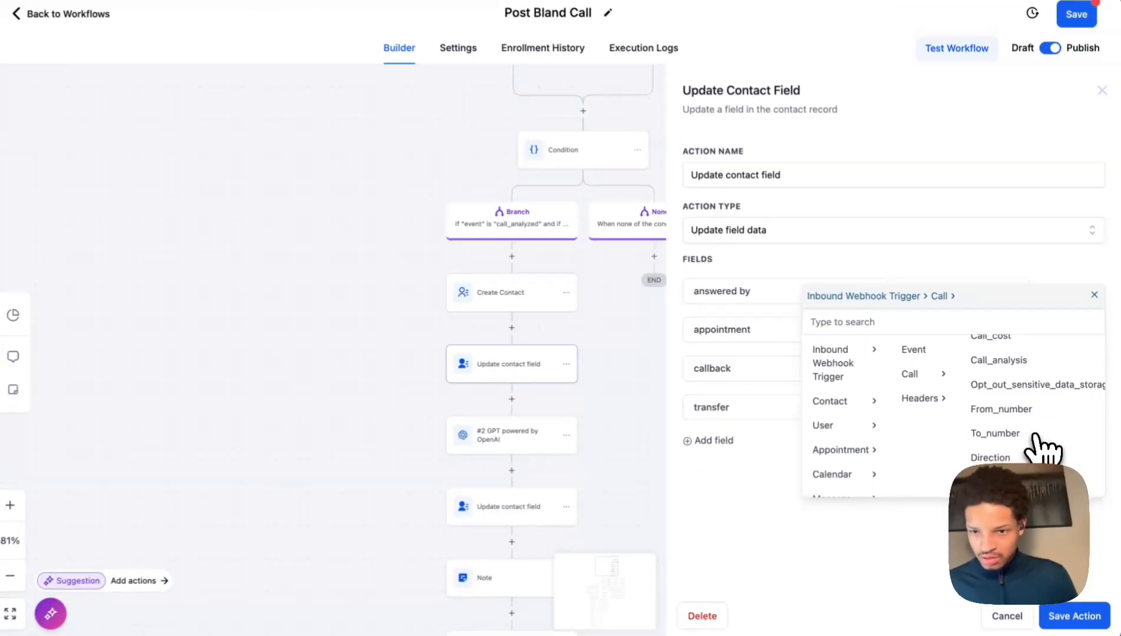
{"action": "scroll", "coordinate": [954, 483], "scroll_direction": "up", "scroll_amount": 10}
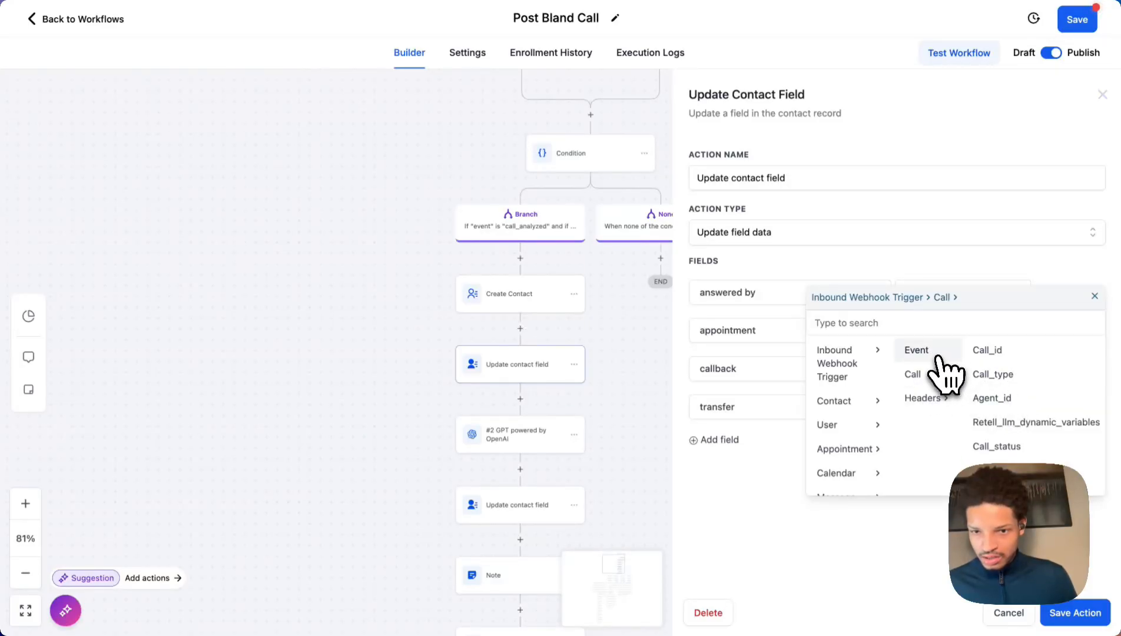
{"action": "left_click", "coordinate": [1000, 389]}
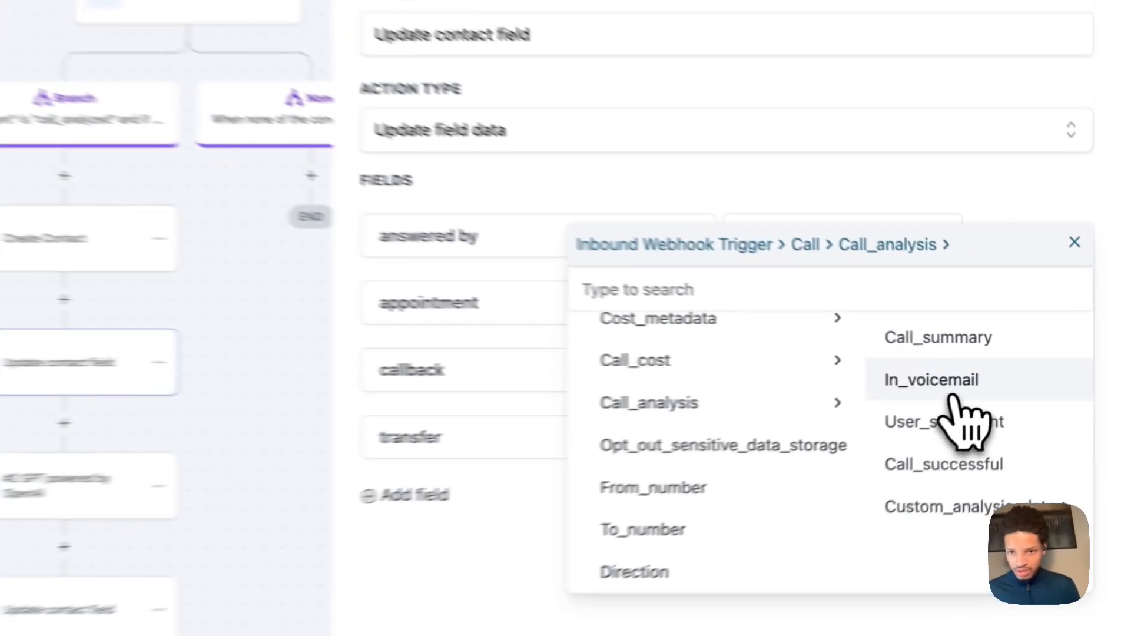
{"action": "left_click", "coordinate": [1026, 386]}
Map the appointment value to a Call > Call_analysis > Custom_analysis_data field.
{"action": "left_click", "coordinate": [976, 326]}
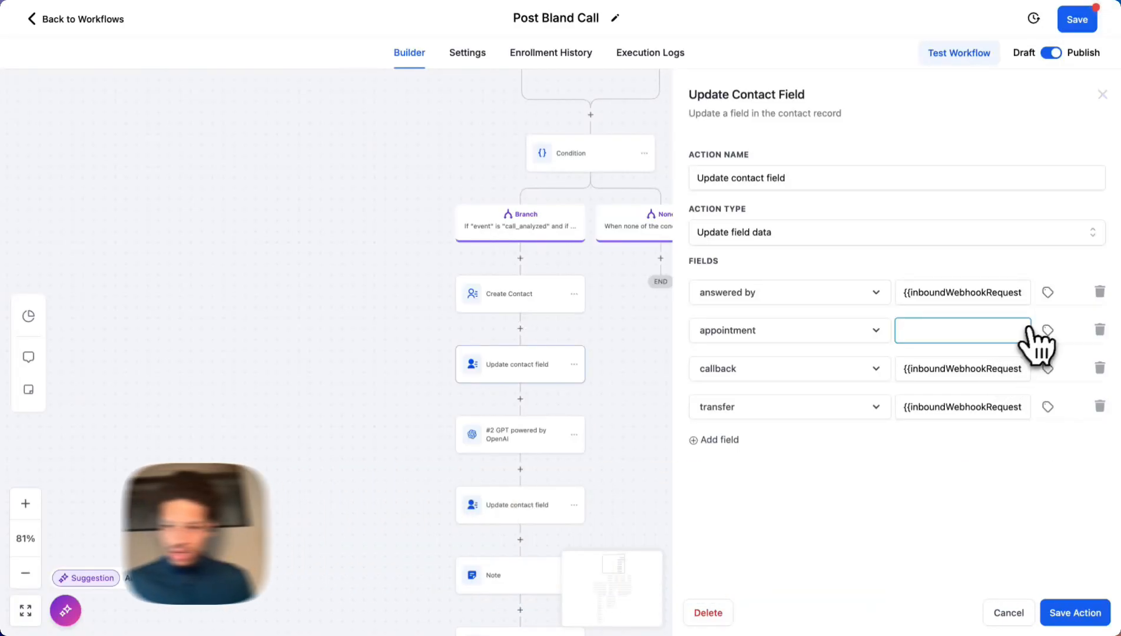
{"action": "left_click", "coordinate": [1048, 330]}
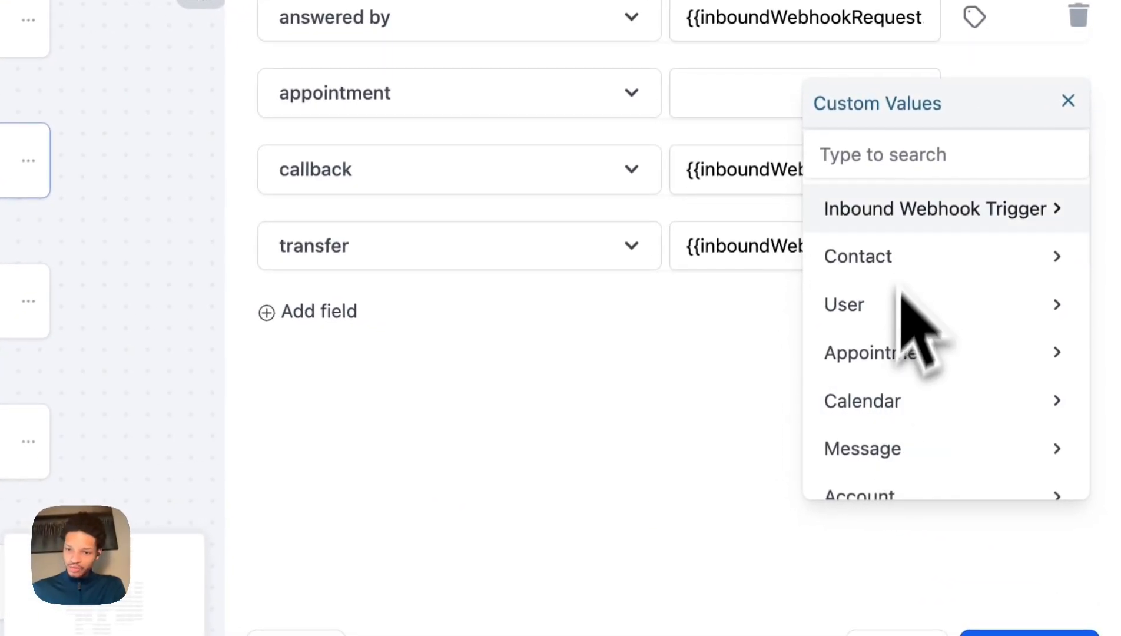
{"action": "scroll", "coordinate": [996, 477], "scroll_direction": "down", "scroll_amount": 5}
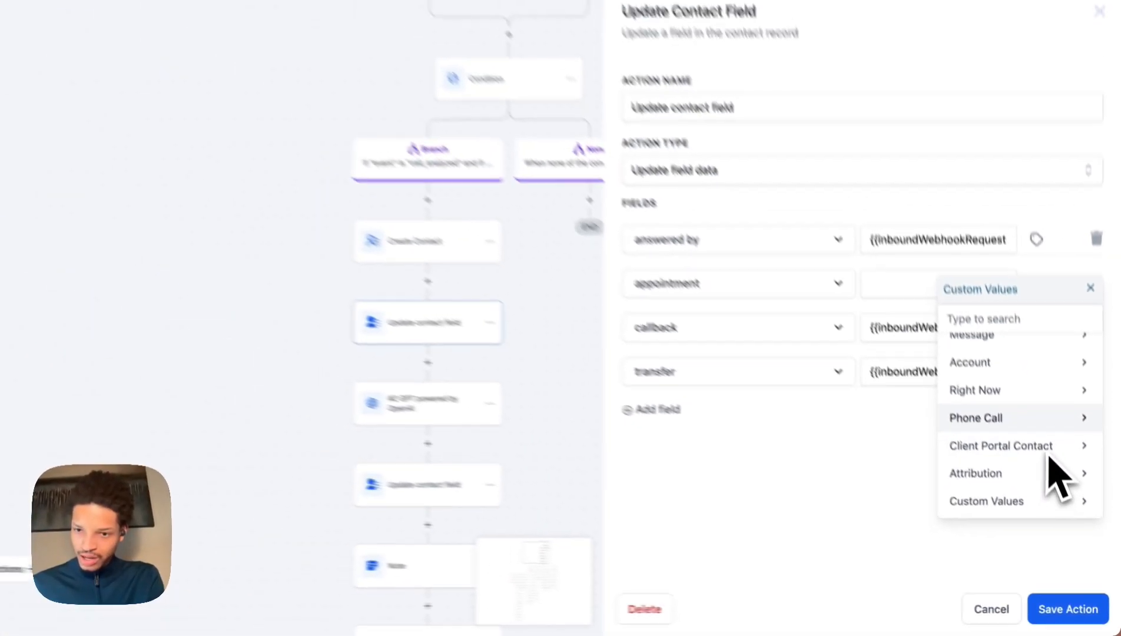
{"action": "scroll", "coordinate": [966, 377], "scroll_direction": "up", "scroll_amount": 3}
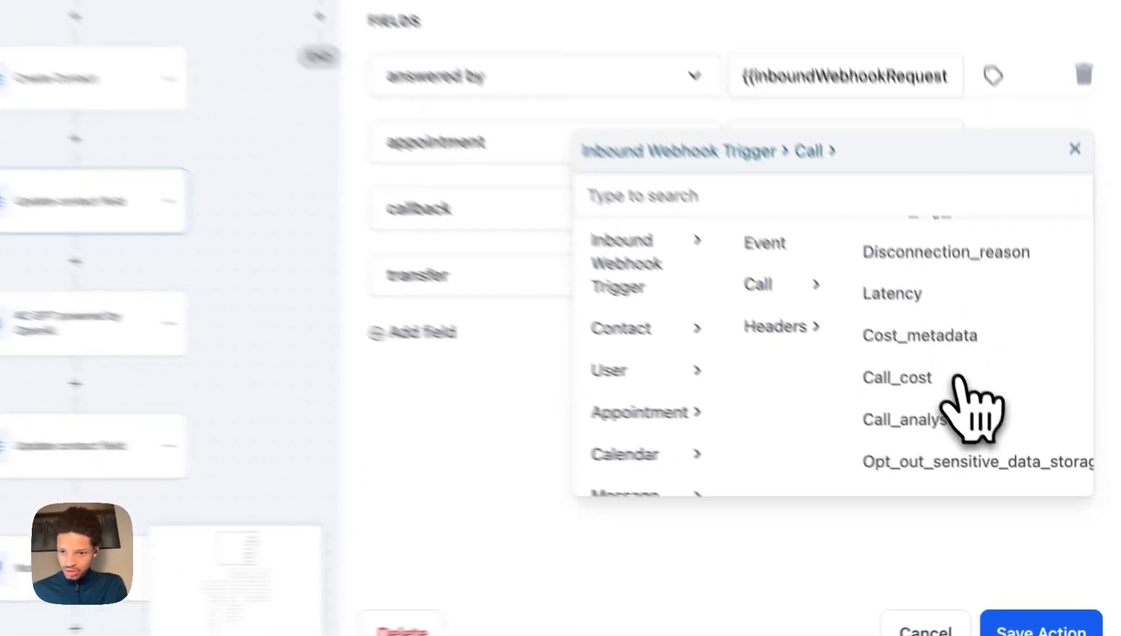
{"action": "left_click", "coordinate": [1009, 494]}
{"action": "left_click", "coordinate": [1027, 501]}
{"action": "left_click", "coordinate": [1037, 483]}
{"action": "left_click", "coordinate": [984, 370]}
Map the callback value to the custom analysis callback_requested field.
{"action": "left_click", "coordinate": [1048, 368]}
{"action": "left_click", "coordinate": [1002, 436]}
{"action": "left_click", "coordinate": [913, 450]}
{"action": "scroll", "coordinate": [954, 330], "scroll_direction": "down", "scroll_amount": 5}
{"action": "left_click", "coordinate": [948, 292]}
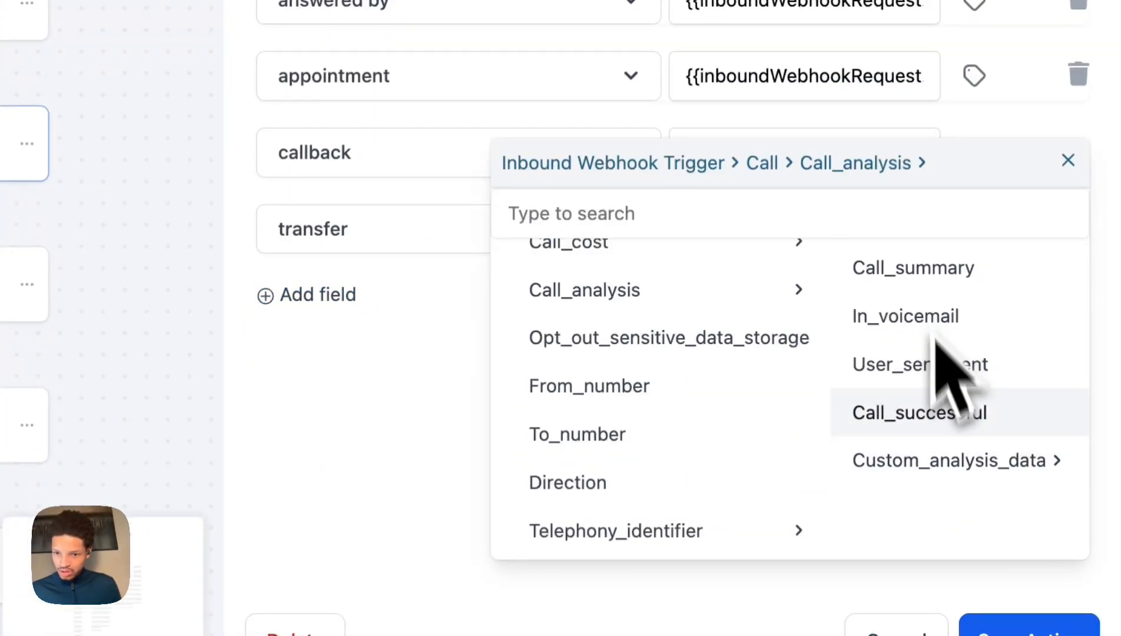
{"action": "left_click", "coordinate": [954, 461]}
Map the transfer value to transfer_occurred and save the Update contact field action.
{"action": "left_click", "coordinate": [951, 422]}
{"action": "left_click", "coordinate": [974, 229]}
{"action": "left_click", "coordinate": [972, 347]}
{"action": "left_click", "coordinate": [969, 343]}
{"action": "scroll", "coordinate": [963, 342], "scroll_direction": "down", "scroll_amount": 5}
{"action": "left_click", "coordinate": [960, 315]}
{"action": "left_click", "coordinate": [960, 484]}
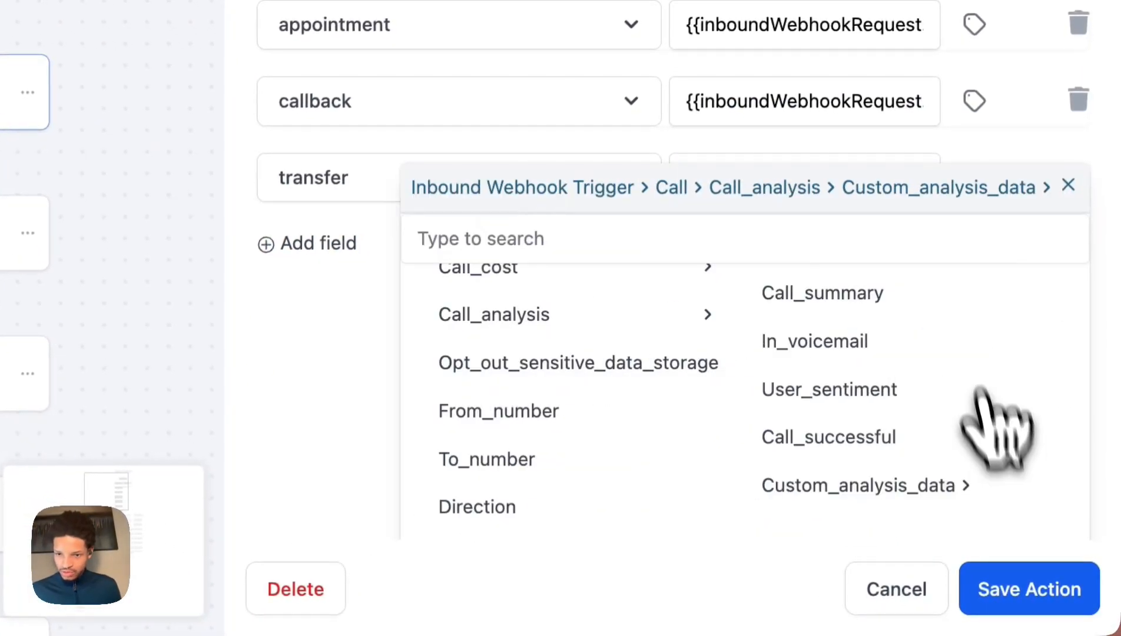
{"action": "left_click", "coordinate": [948, 433]}
{"action": "left_click", "coordinate": [1040, 565]}
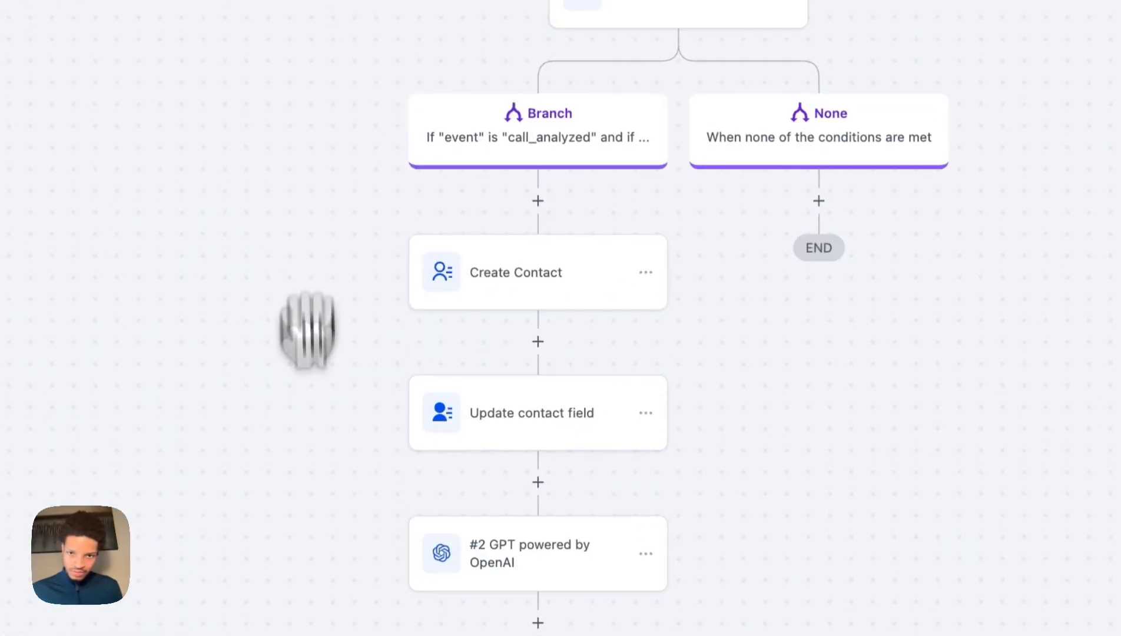
{"action": "left_click", "coordinate": [496, 459]}
{"action": "left_click", "coordinate": [494, 581]}
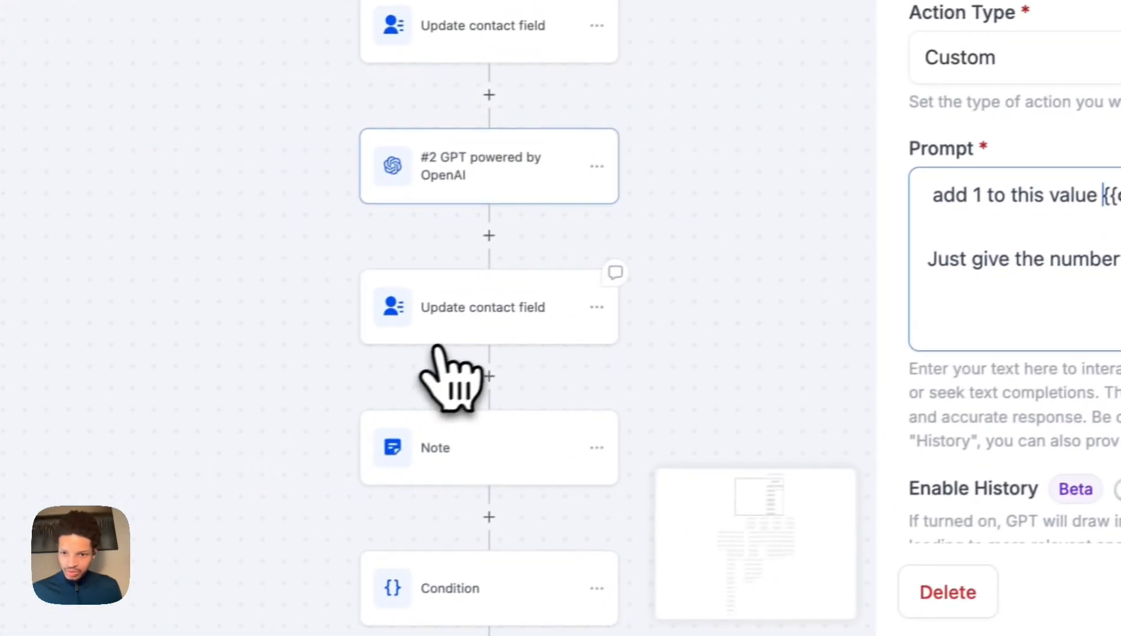
{"action": "scroll", "coordinate": [460, 340], "scroll_direction": "down", "scroll_amount": 4}
{"action": "left_click", "coordinate": [443, 451]}
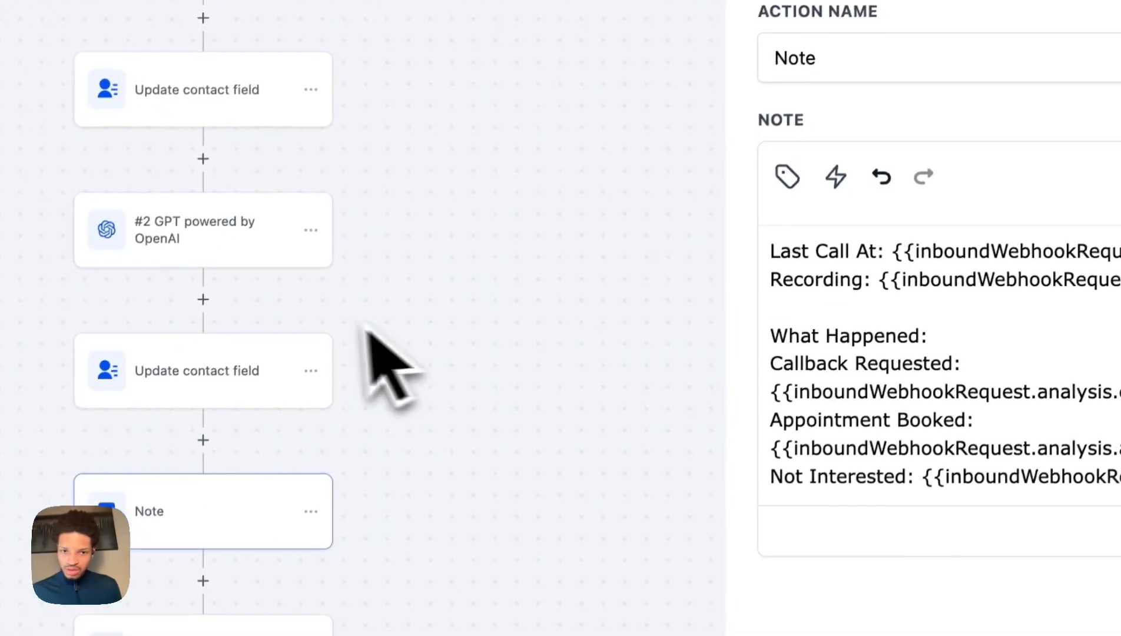
{"action": "left_click", "coordinate": [289, 276]}
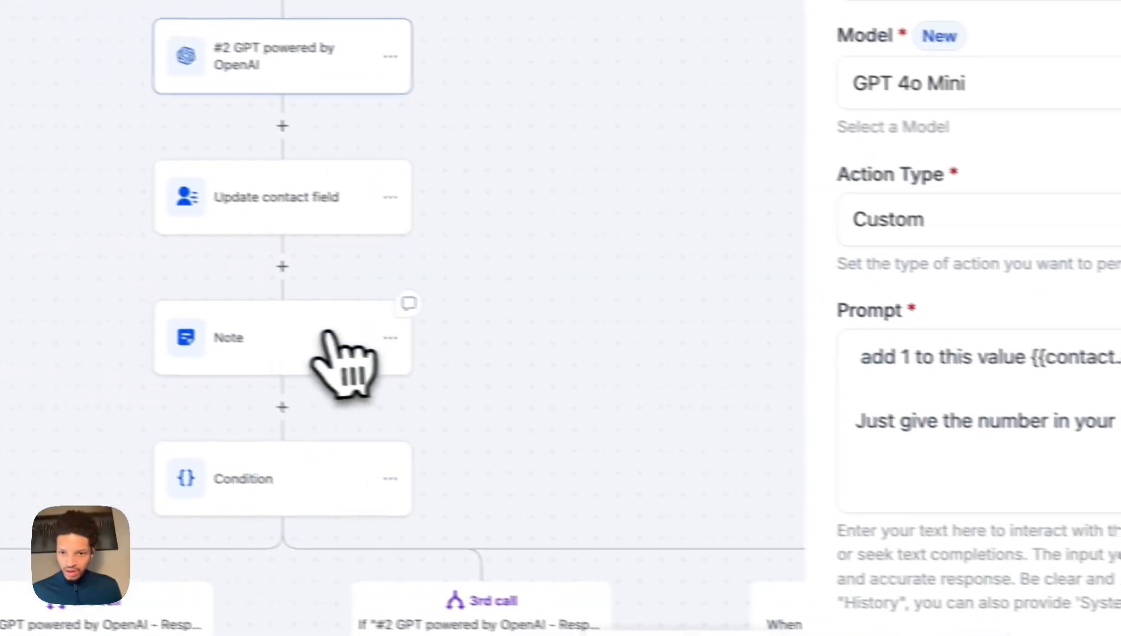
{"action": "left_click", "coordinate": [100, 303]}
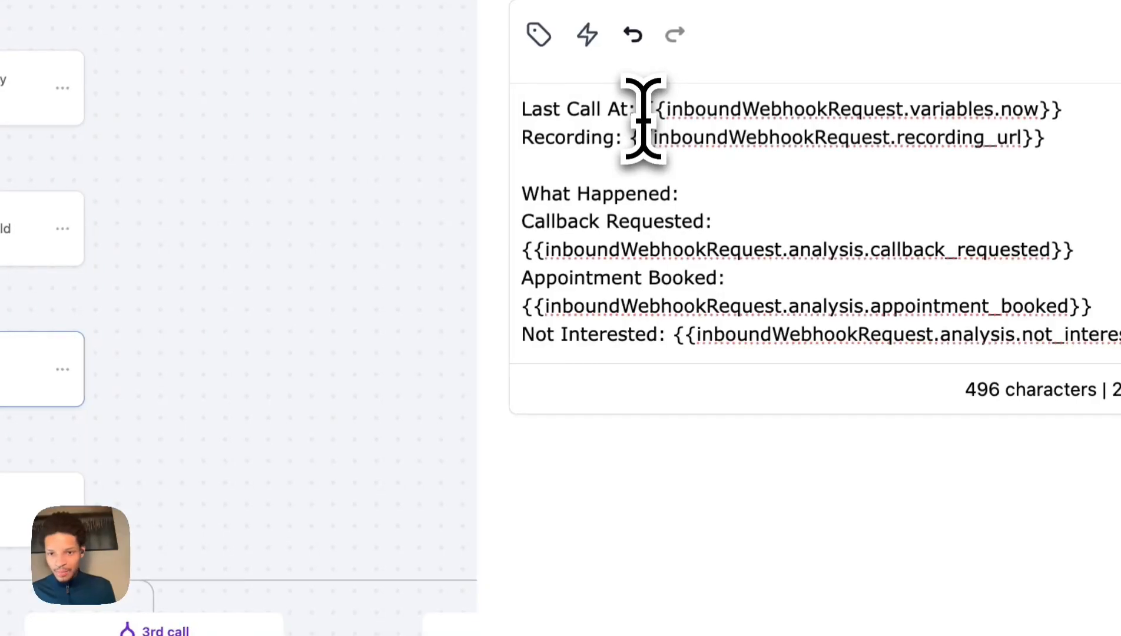
{"action": "scroll", "coordinate": [704, 268], "scroll_direction": "down", "scroll_amount": 3}
{"action": "scroll", "coordinate": [704, 268], "scroll_direction": "up", "scroll_amount": 3}
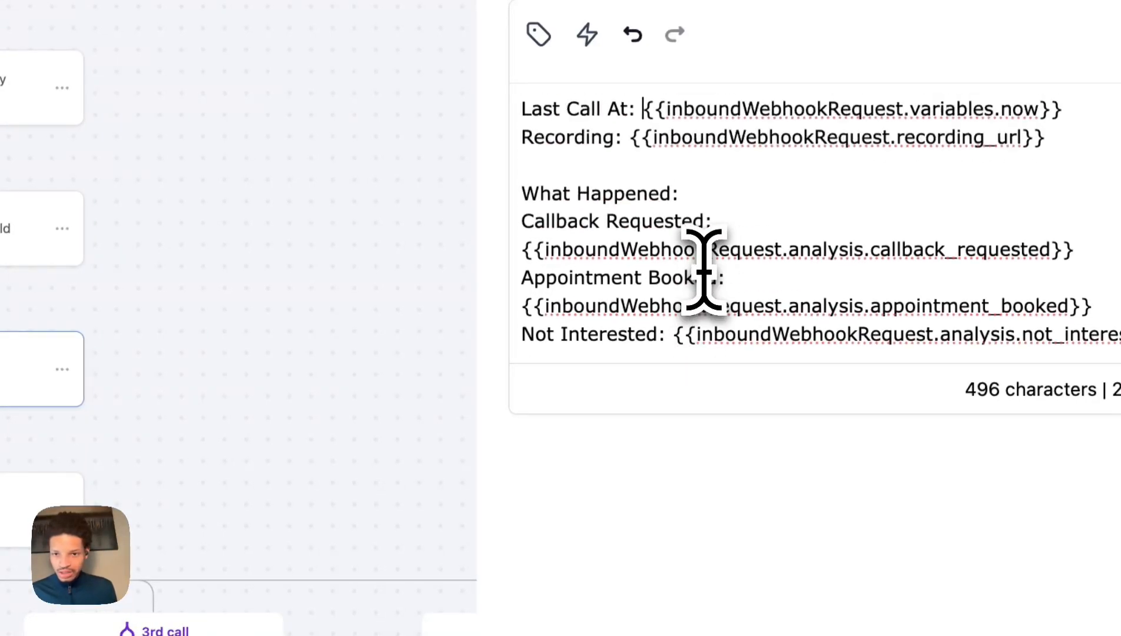
{"action": "scroll", "coordinate": [704, 268], "scroll_direction": "down", "scroll_amount": 3}
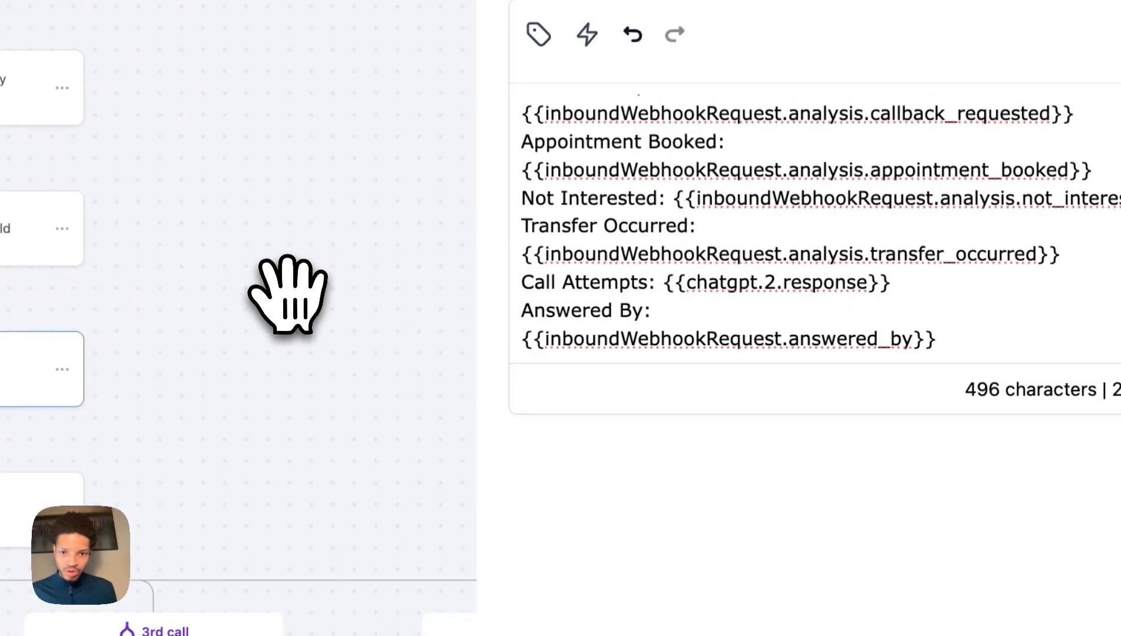
{"action": "left_click_drag", "start_coordinate": [289, 295], "coordinate": [283, 238]}
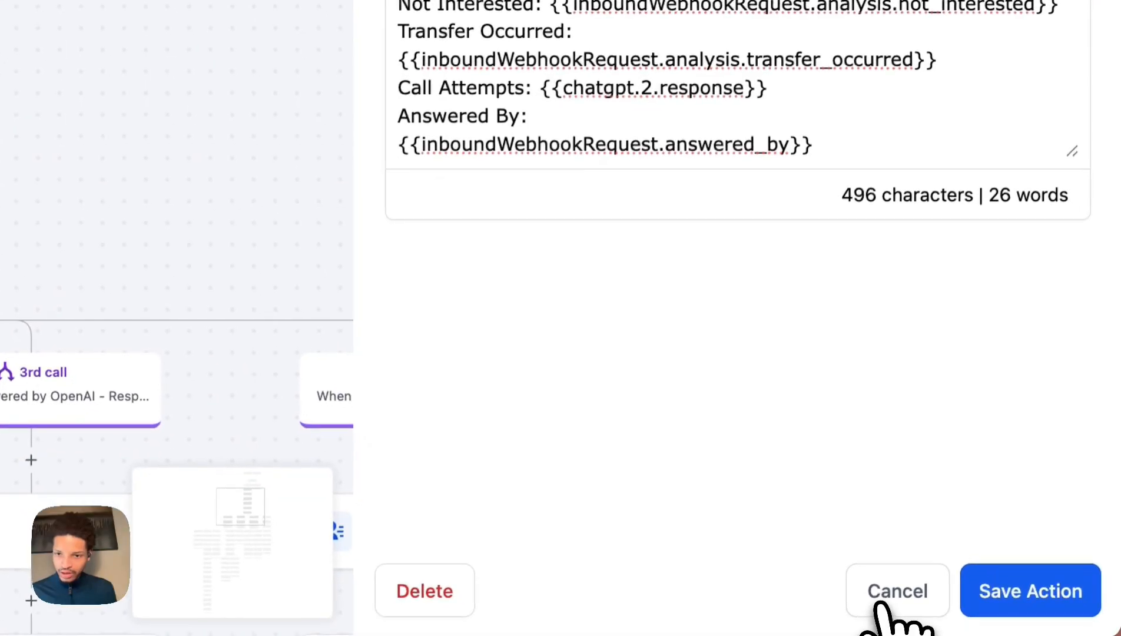
{"action": "left_click", "coordinate": [884, 606]}
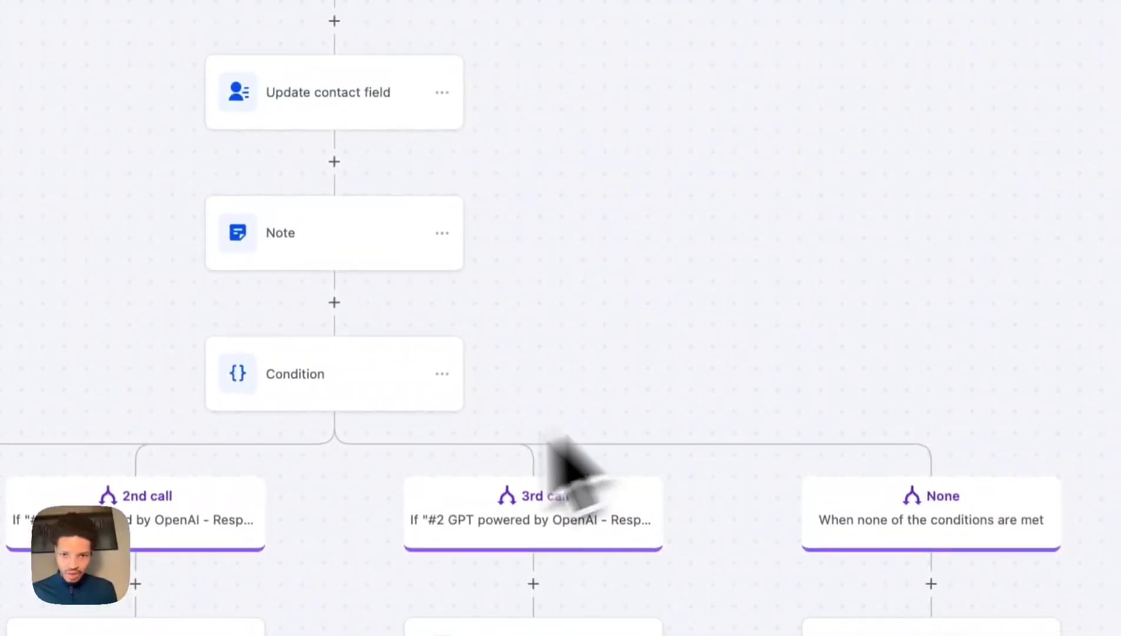
{"action": "scroll", "coordinate": [628, 325], "scroll_direction": "up", "scroll_amount": 5}
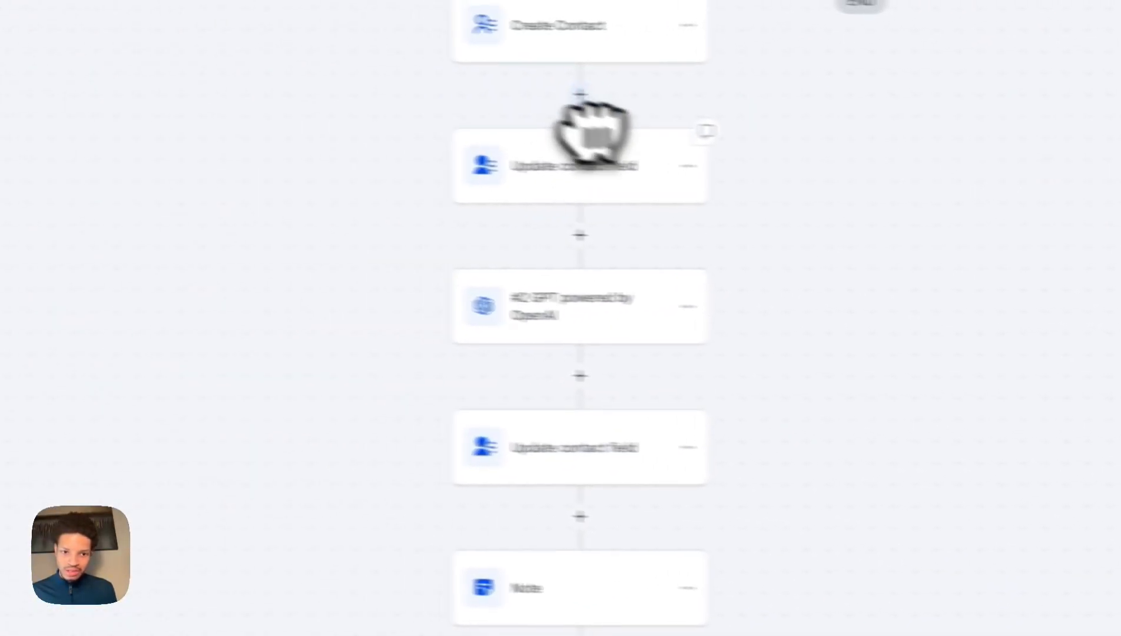
{"action": "scroll", "coordinate": [592, 133], "scroll_direction": "down", "scroll_amount": 9}
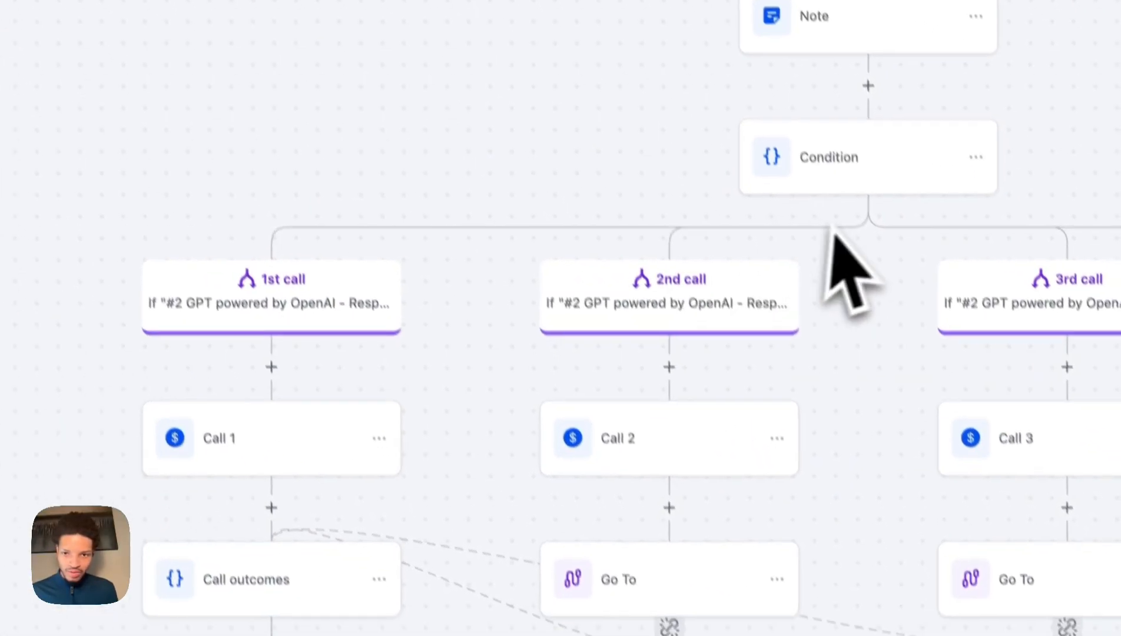
{"action": "left_click_drag", "start_coordinate": [469, 462], "coordinate": [679, 208]}
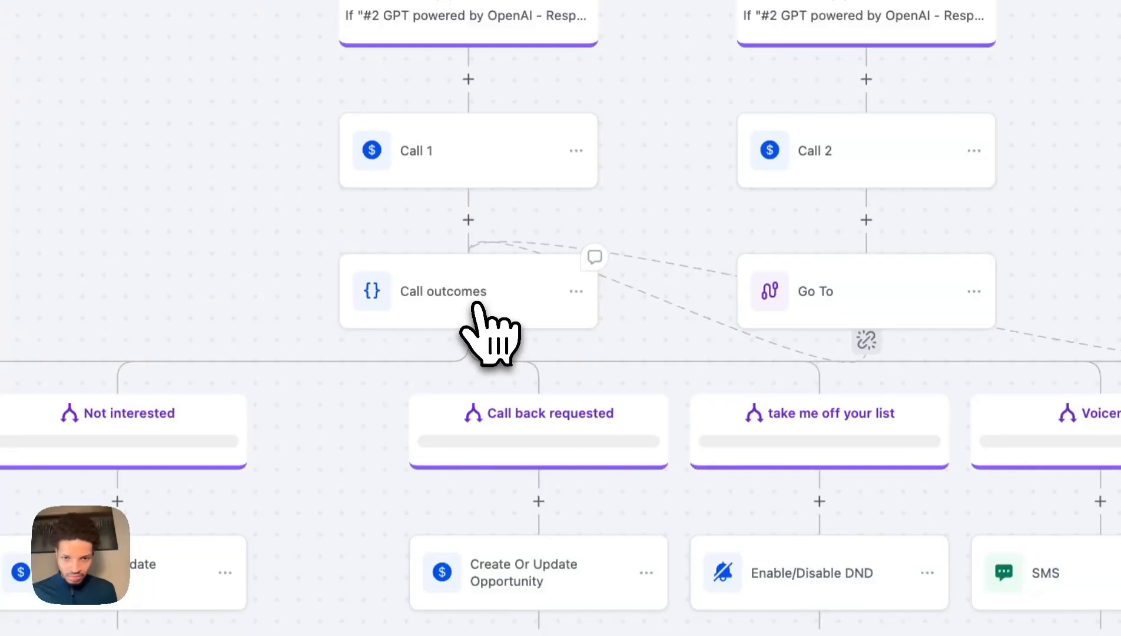
Point the Transfer Occurred condition at call_analysis custom_analysis_data transfer_occurred, set to True.
{"action": "left_click", "coordinate": [442, 306]}
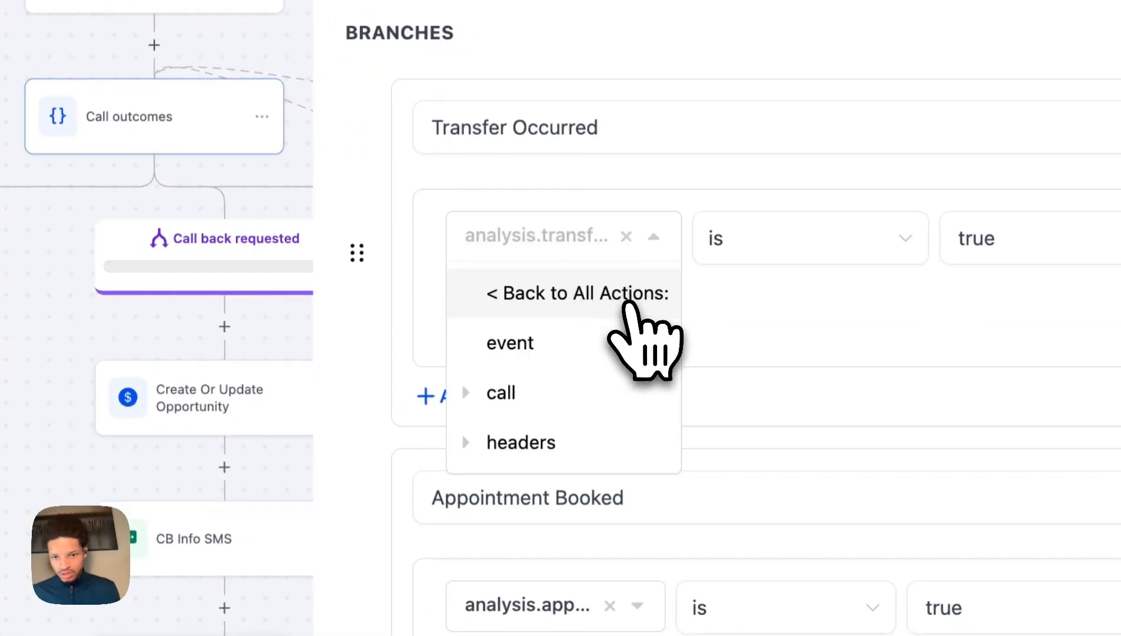
{"action": "left_click", "coordinate": [601, 393]}
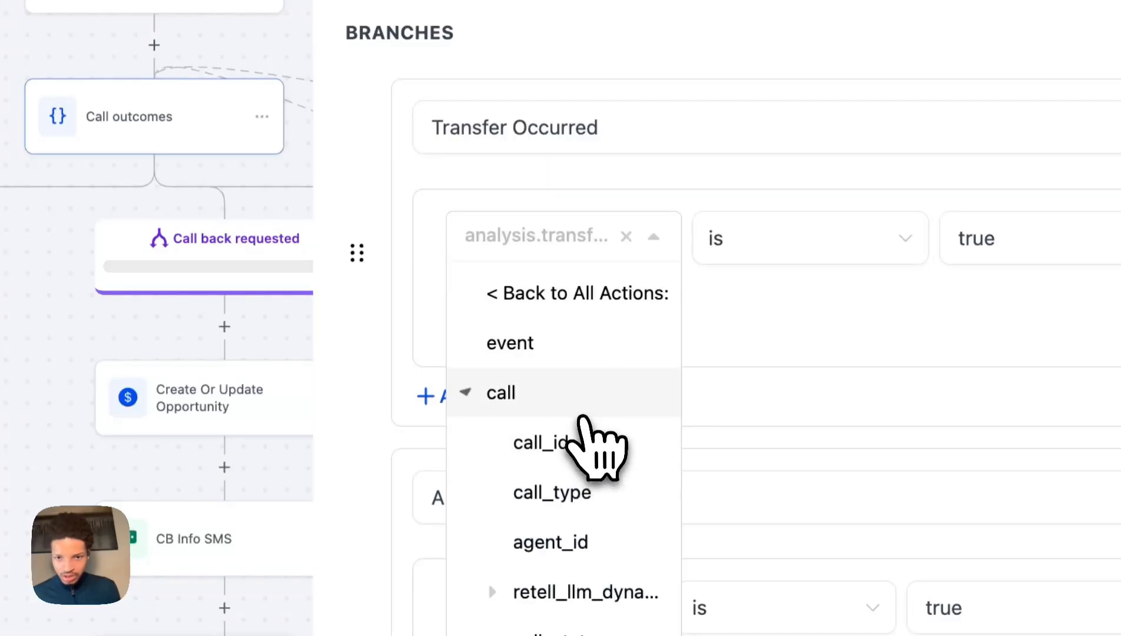
{"action": "scroll", "coordinate": [609, 465], "scroll_direction": "down", "scroll_amount": 5}
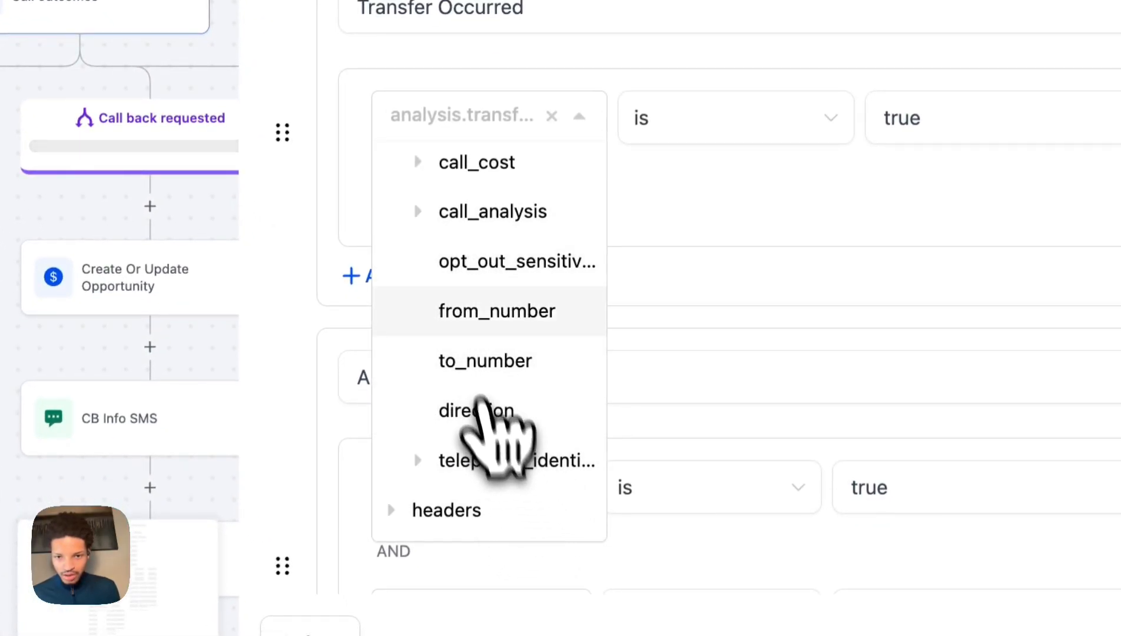
{"action": "left_click", "coordinate": [457, 232]}
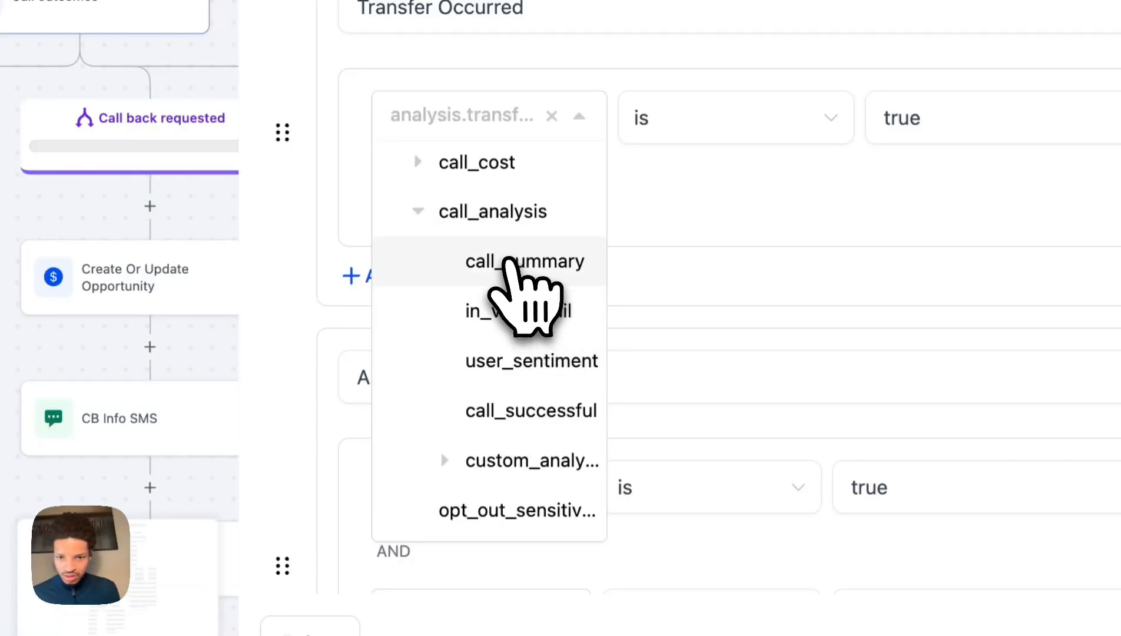
{"action": "left_click", "coordinate": [501, 213]}
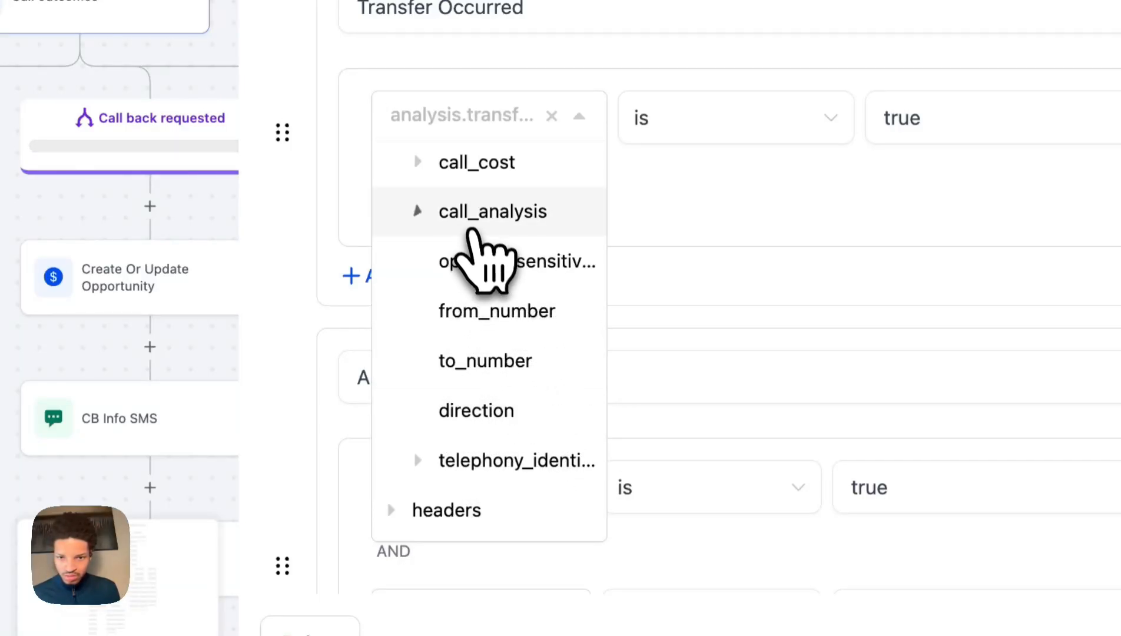
{"action": "left_click", "coordinate": [501, 214]}
{"action": "left_click", "coordinate": [514, 454]}
{"action": "scroll", "coordinate": [530, 477], "scroll_direction": "down", "scroll_amount": 7}
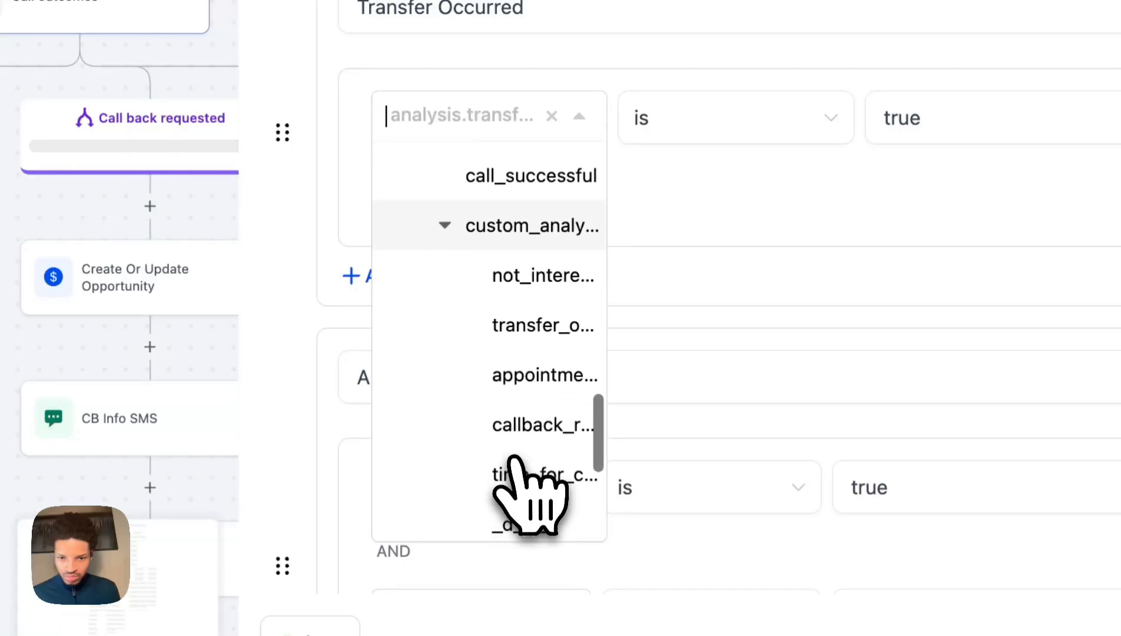
{"action": "left_click", "coordinate": [518, 190]}
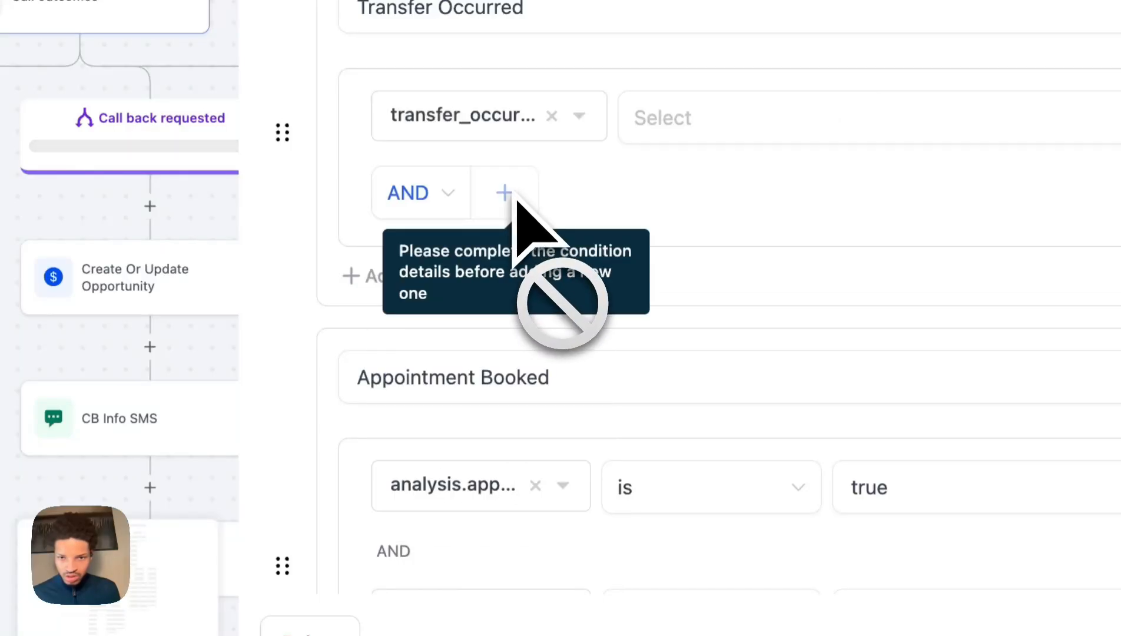
{"action": "left_click", "coordinate": [668, 136]}
{"action": "left_click", "coordinate": [695, 187]}
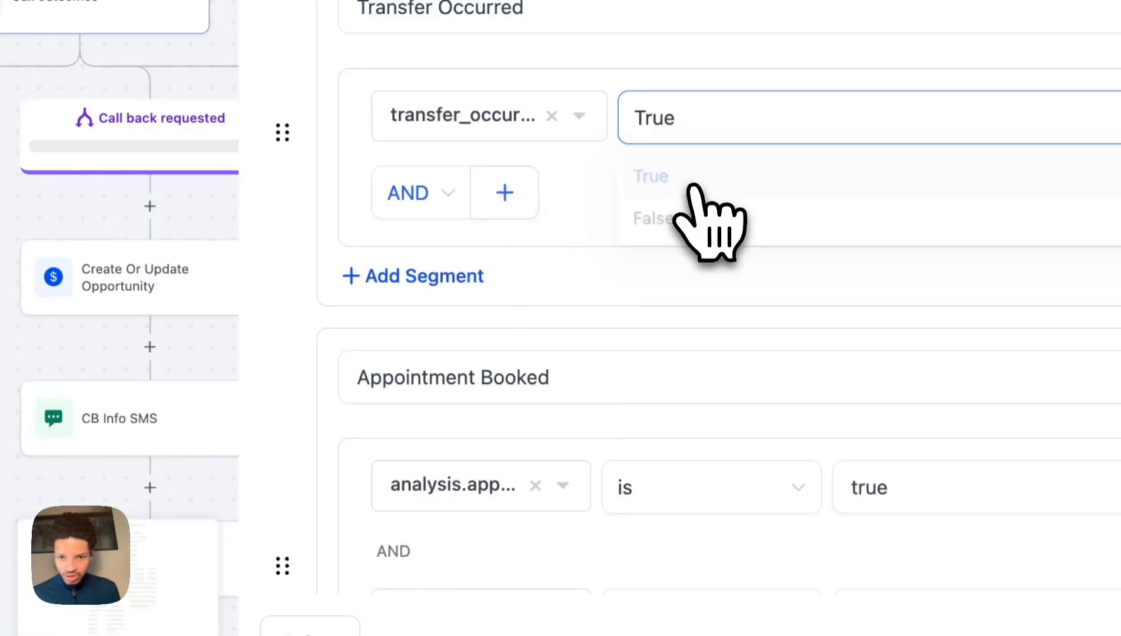
{"action": "scroll", "coordinate": [676, 351], "scroll_direction": "down", "scroll_amount": 2}
{"action": "scroll", "coordinate": [671, 281], "scroll_direction": "up", "scroll_amount": 3}
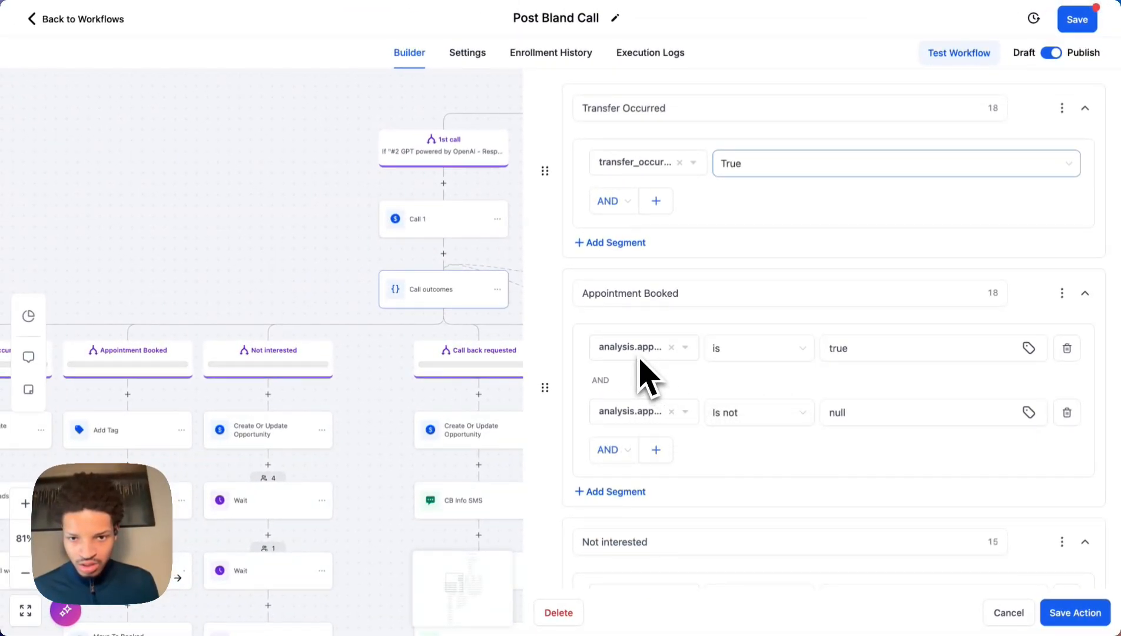
Delete the redundant second Appointment Booked condition.
{"action": "left_click", "coordinate": [670, 406]}
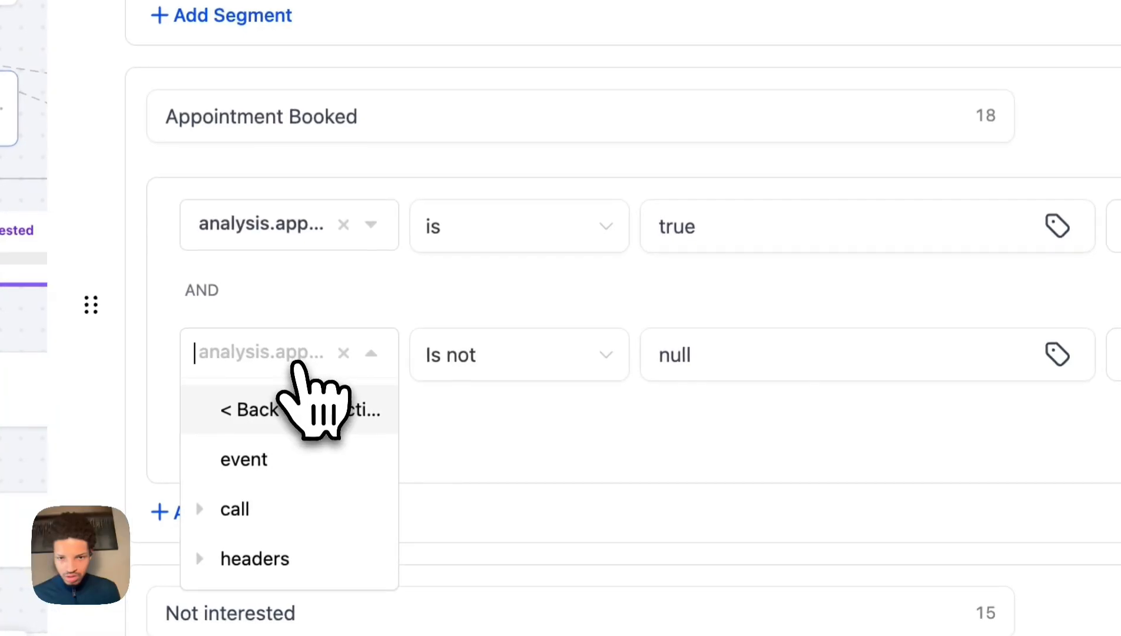
{"action": "left_click", "coordinate": [342, 335]}
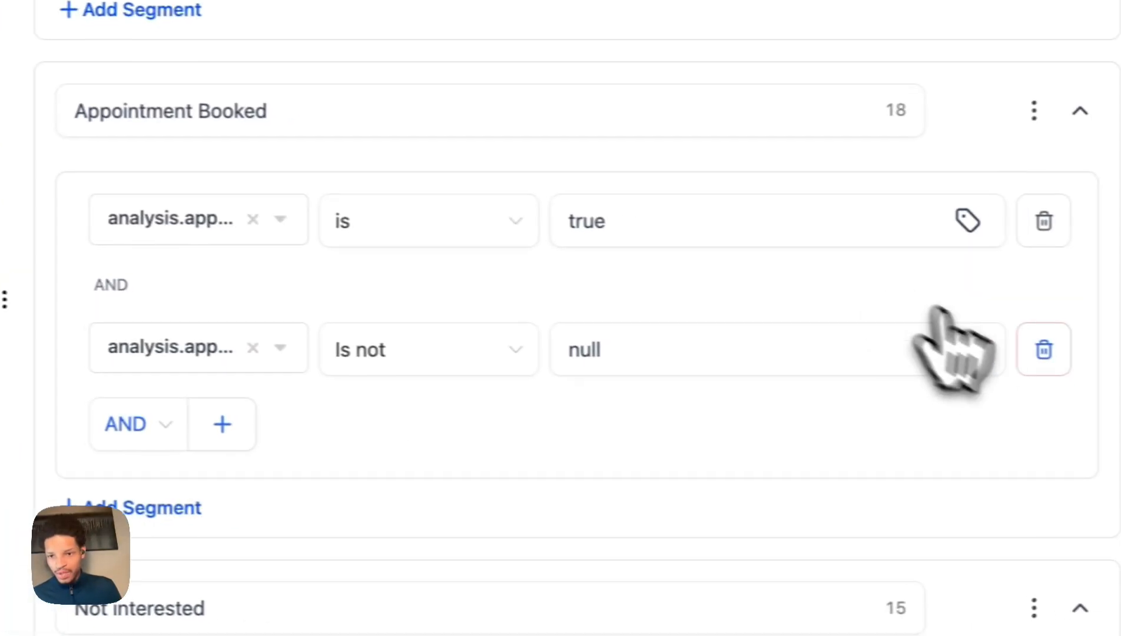
{"action": "left_click", "coordinate": [1118, 353]}
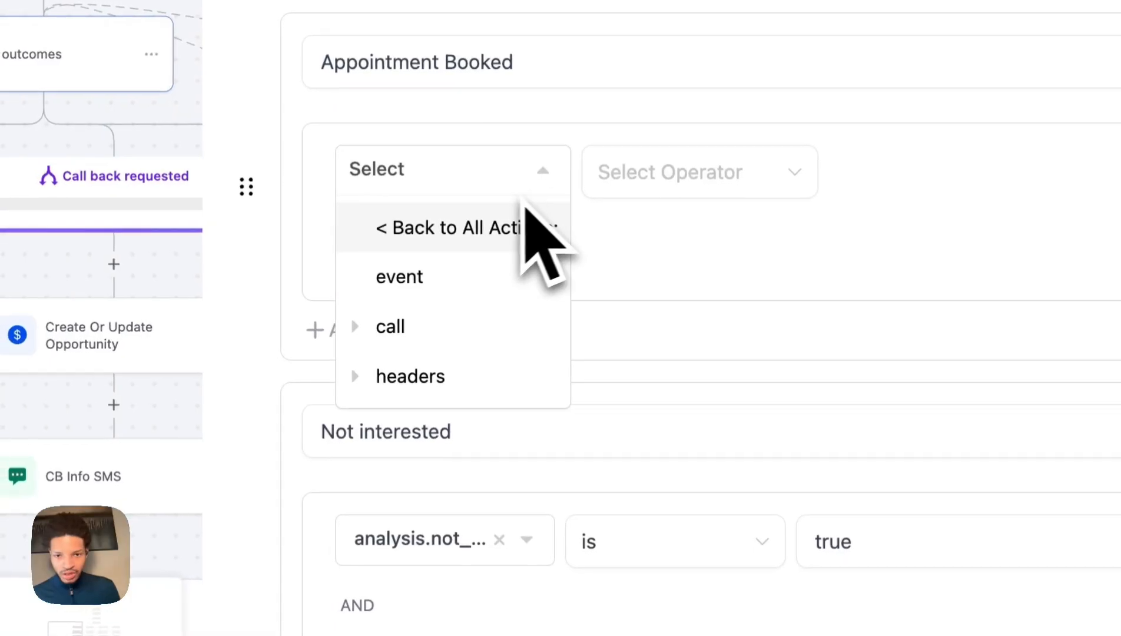
Bind the Appointment Booked condition to the custom analysis appointment field equal to True.
{"action": "left_click", "coordinate": [451, 321]}
{"action": "scroll", "coordinate": [519, 412], "scroll_direction": "down", "scroll_amount": 6}
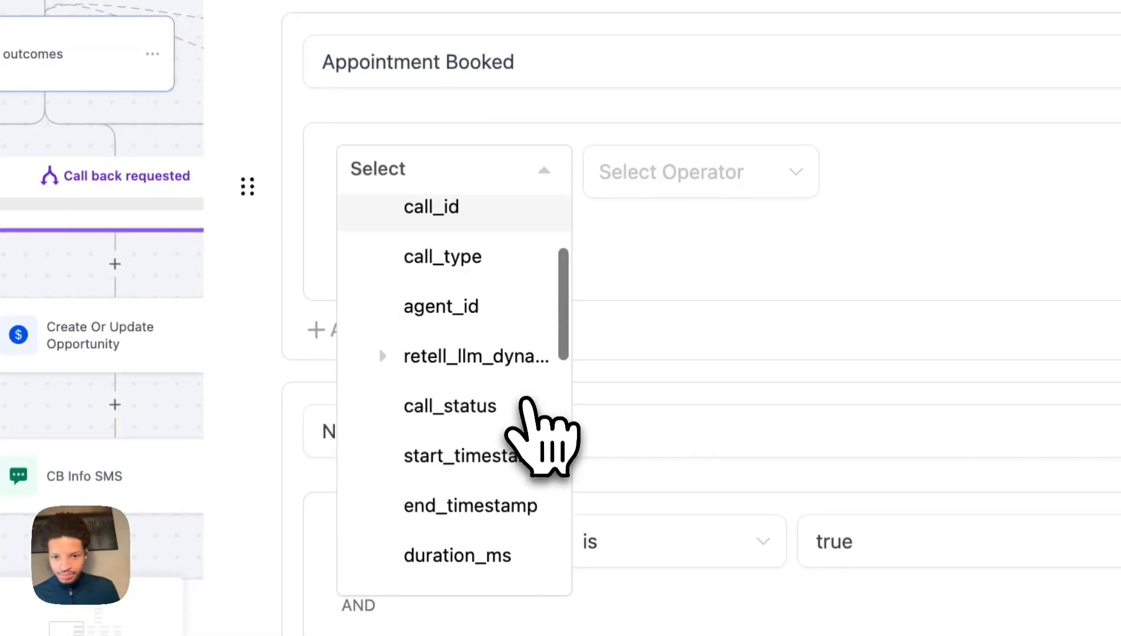
{"action": "scroll", "coordinate": [477, 436], "scroll_direction": "up", "scroll_amount": 2}
{"action": "scroll", "coordinate": [463, 413], "scroll_direction": "up", "scroll_amount": 5}
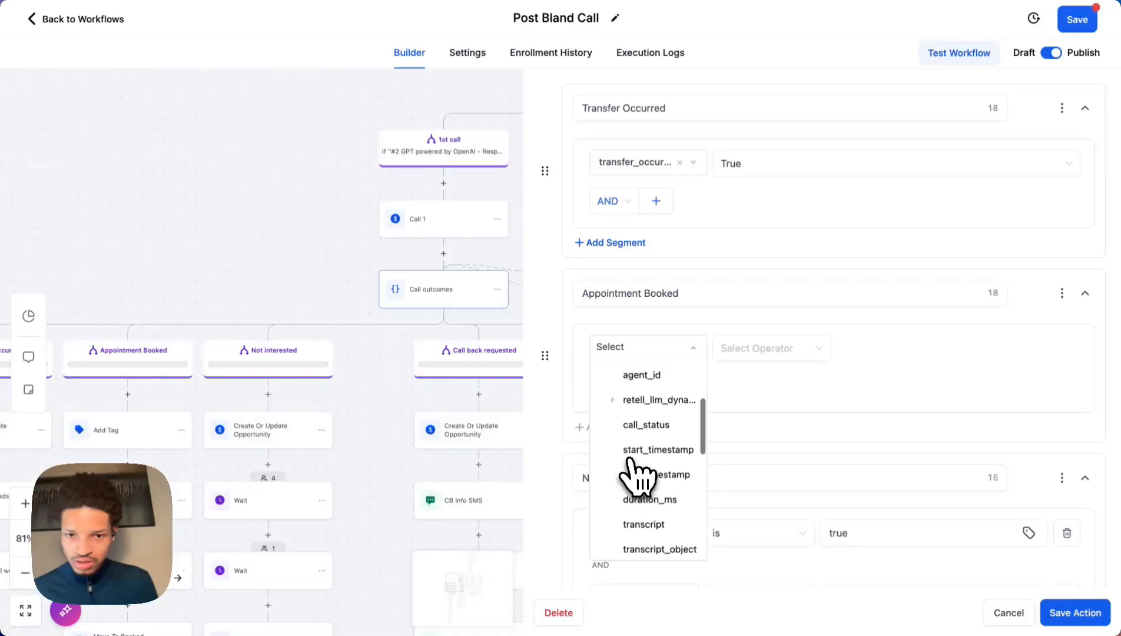
{"action": "left_click", "coordinate": [650, 407]}
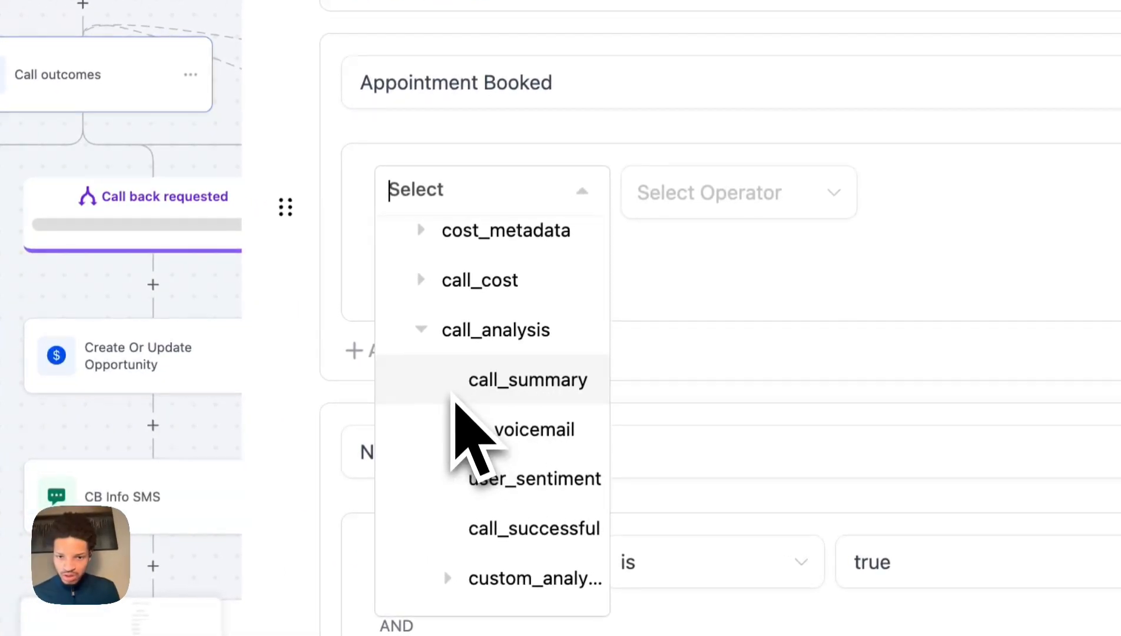
{"action": "scroll", "coordinate": [457, 400], "scroll_direction": "down", "scroll_amount": 5}
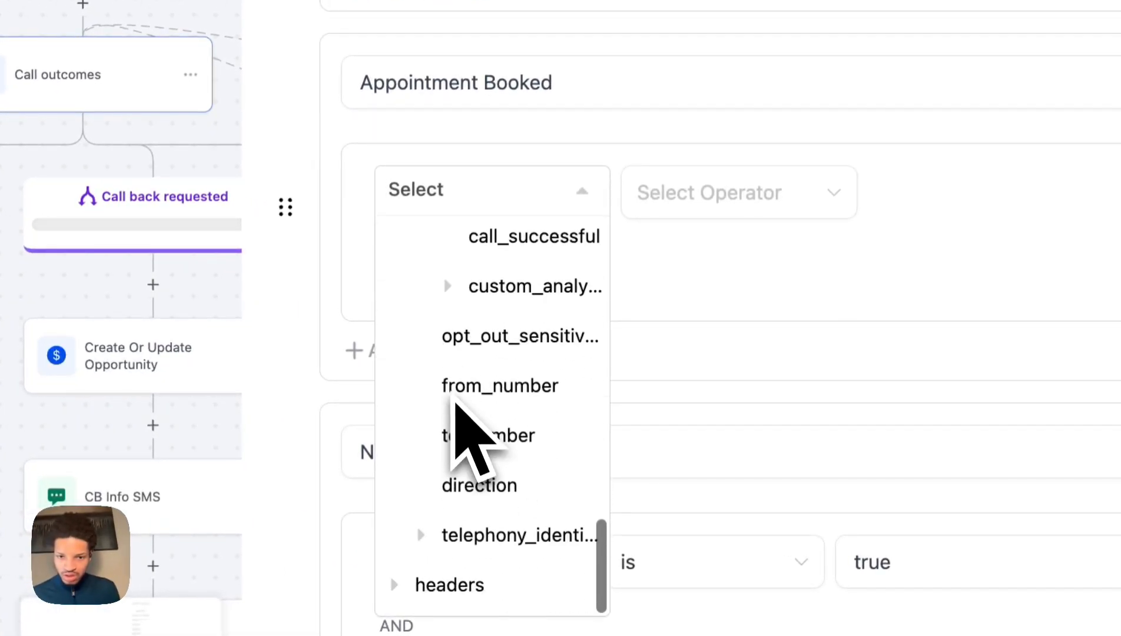
{"action": "left_click", "coordinate": [511, 304]}
{"action": "scroll", "coordinate": [533, 489], "scroll_direction": "down", "scroll_amount": 3}
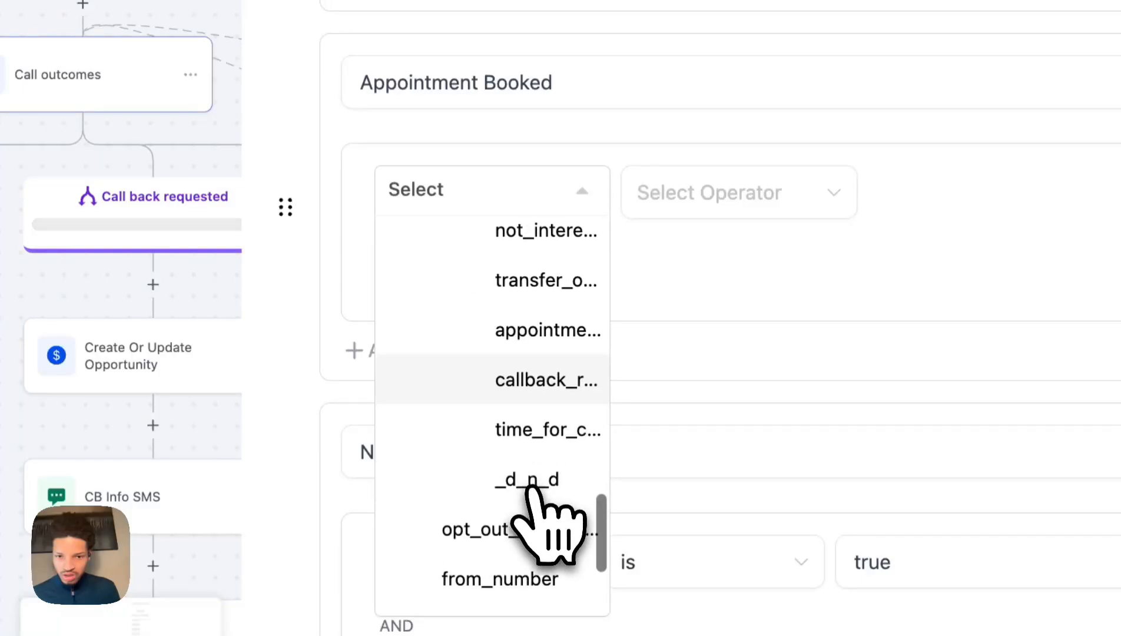
{"action": "left_click", "coordinate": [530, 350]}
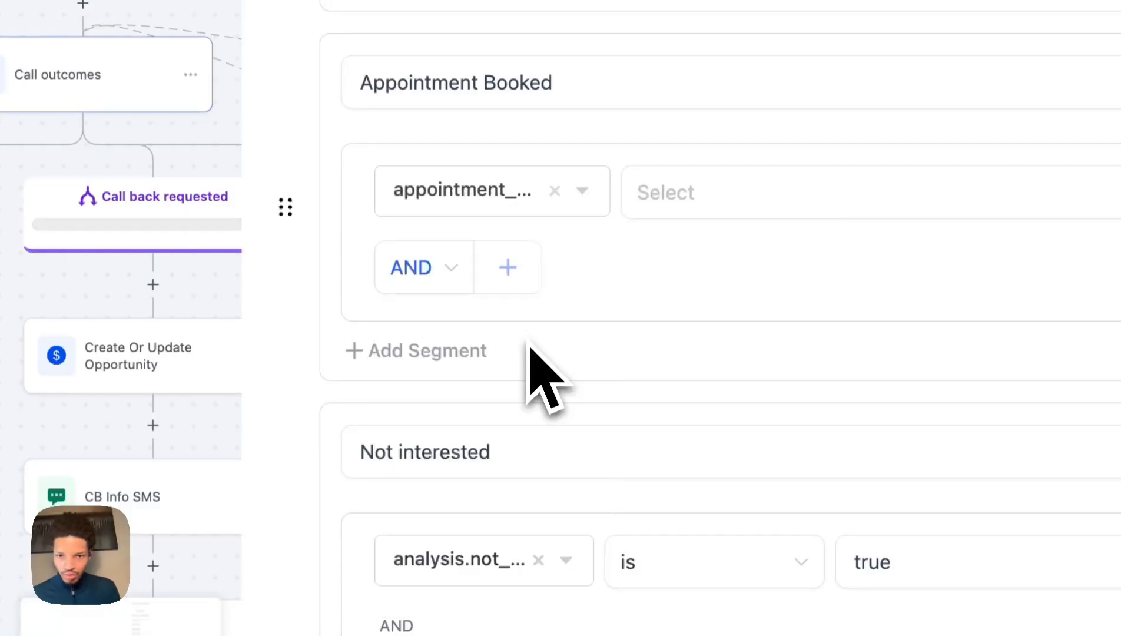
{"action": "left_click", "coordinate": [669, 209]}
{"action": "left_click", "coordinate": [672, 253]}
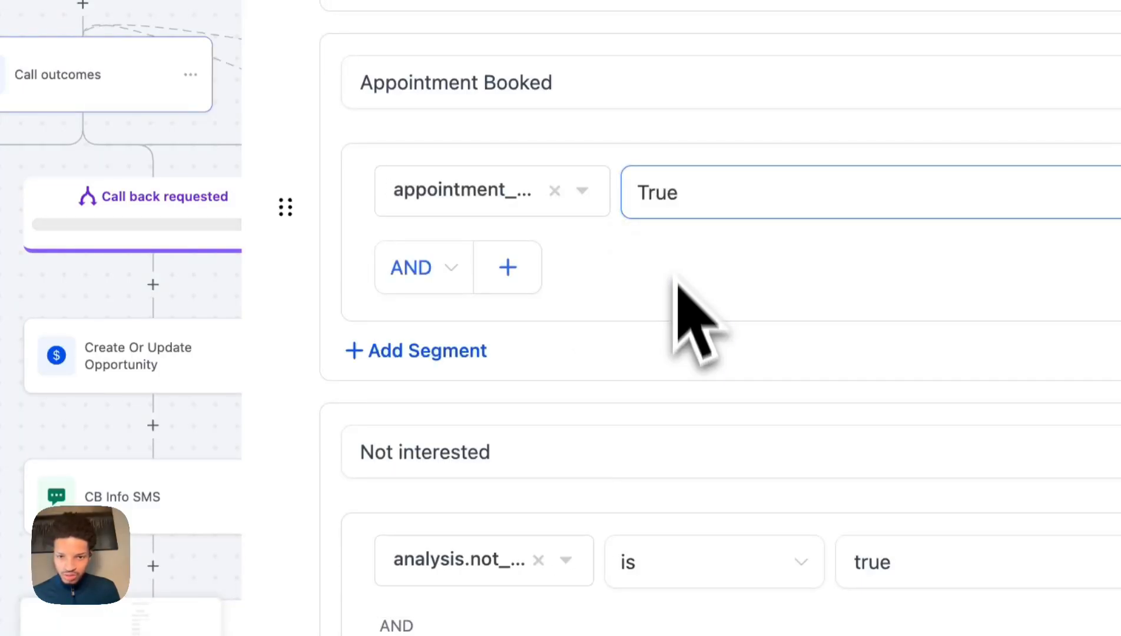
{"action": "scroll", "coordinate": [677, 329], "scroll_direction": "down", "scroll_amount": 5}
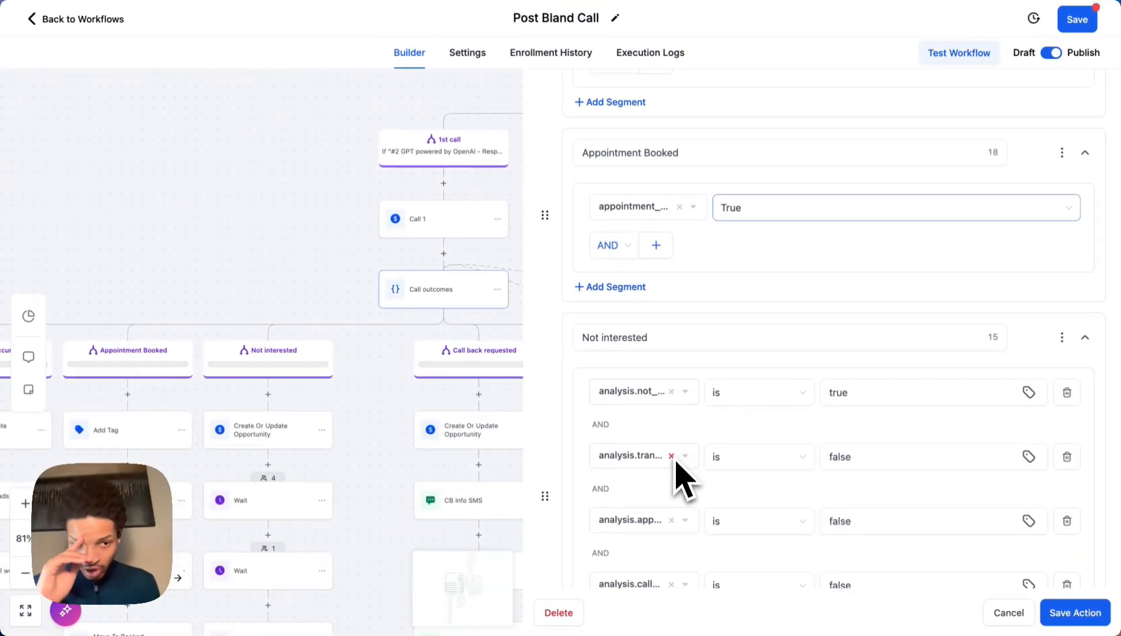
Bind the first Not interested condition to call_analysis custom not_interested equal to True.
{"action": "left_click", "coordinate": [628, 392]}
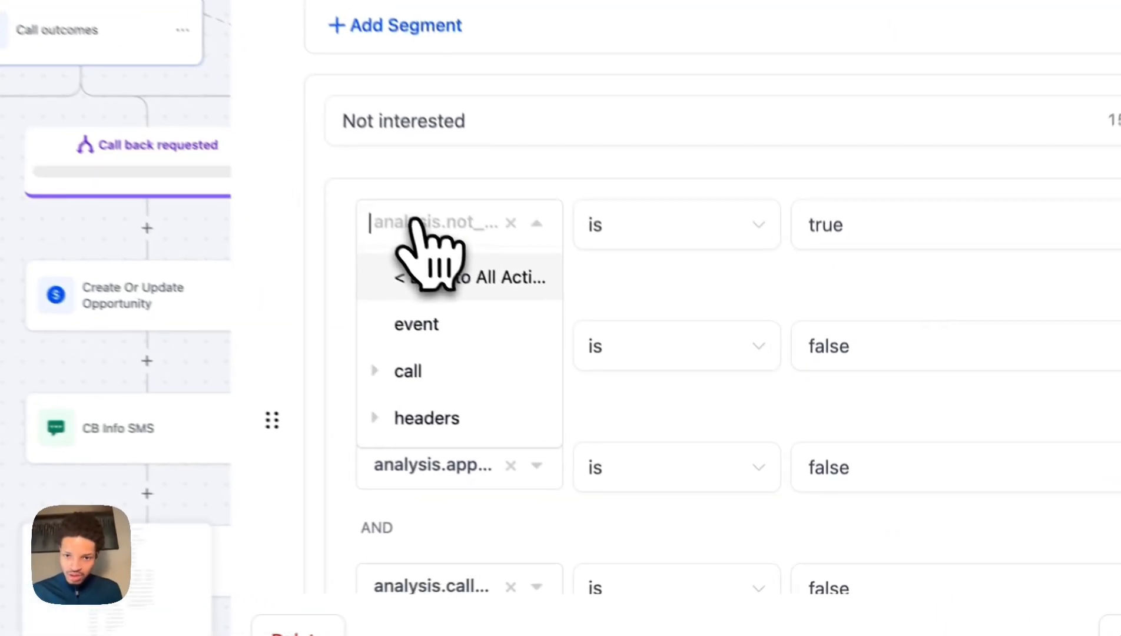
{"action": "left_click", "coordinate": [635, 469]}
{"action": "scroll", "coordinate": [453, 405], "scroll_direction": "down", "scroll_amount": 5}
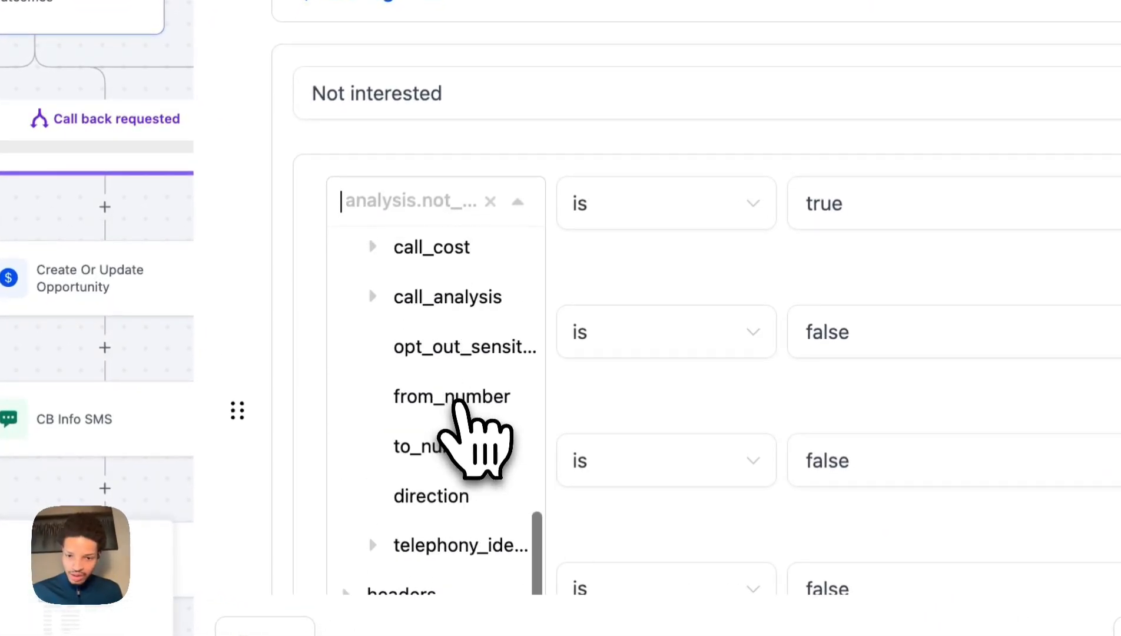
{"action": "scroll", "coordinate": [458, 403], "scroll_direction": "down", "scroll_amount": 1}
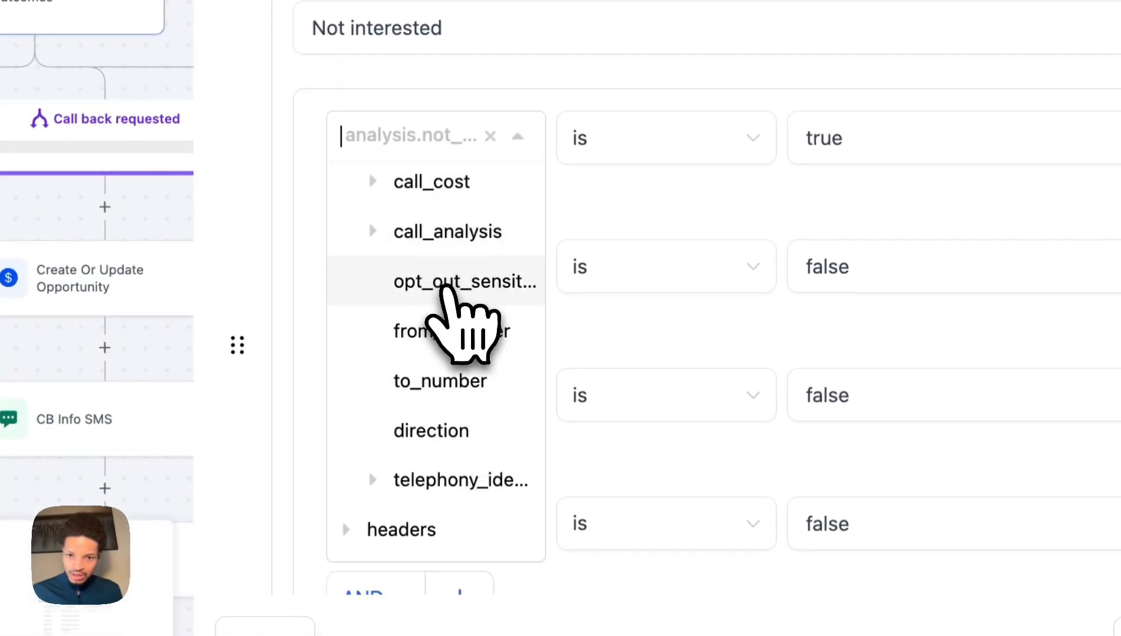
{"action": "left_click", "coordinate": [448, 234]}
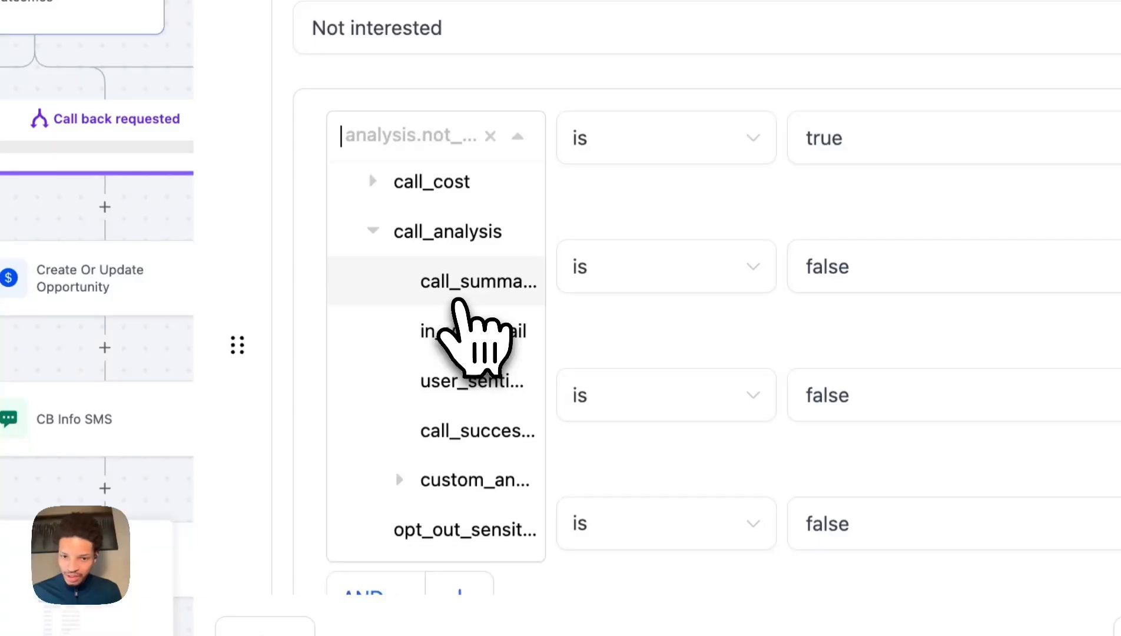
{"action": "left_click", "coordinate": [454, 480]}
{"action": "scroll", "coordinate": [451, 483], "scroll_direction": "down", "scroll_amount": 8}
{"action": "scroll", "coordinate": [445, 484], "scroll_direction": "up", "scroll_amount": 2}
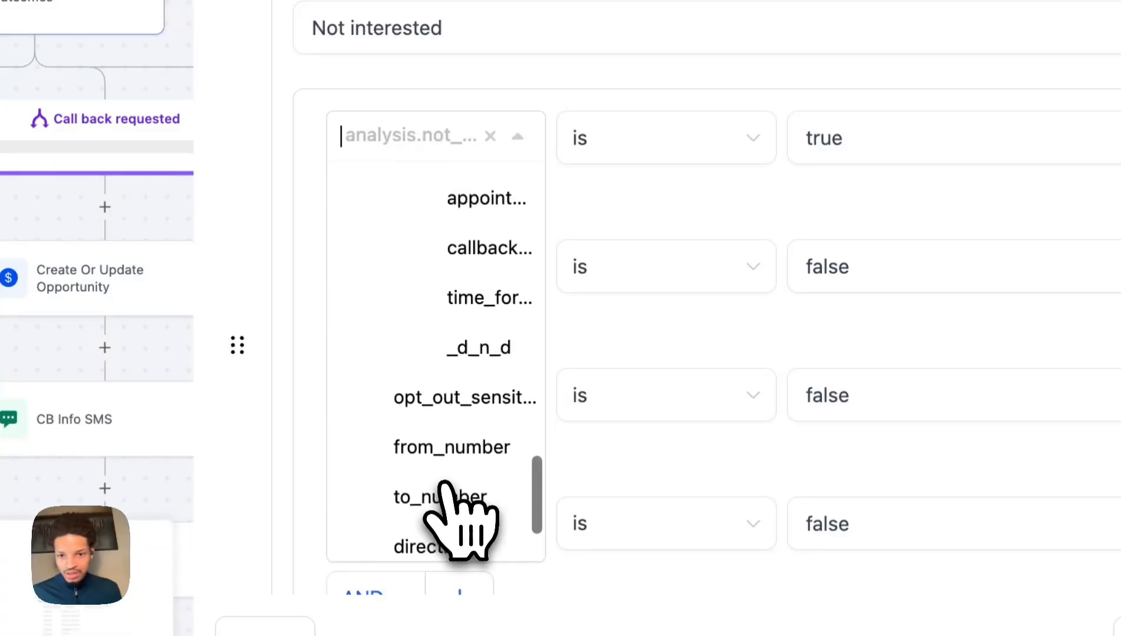
{"action": "scroll", "coordinate": [450, 477], "scroll_direction": "up", "scroll_amount": 1}
{"action": "scroll", "coordinate": [471, 309], "scroll_direction": "up", "scroll_amount": 2}
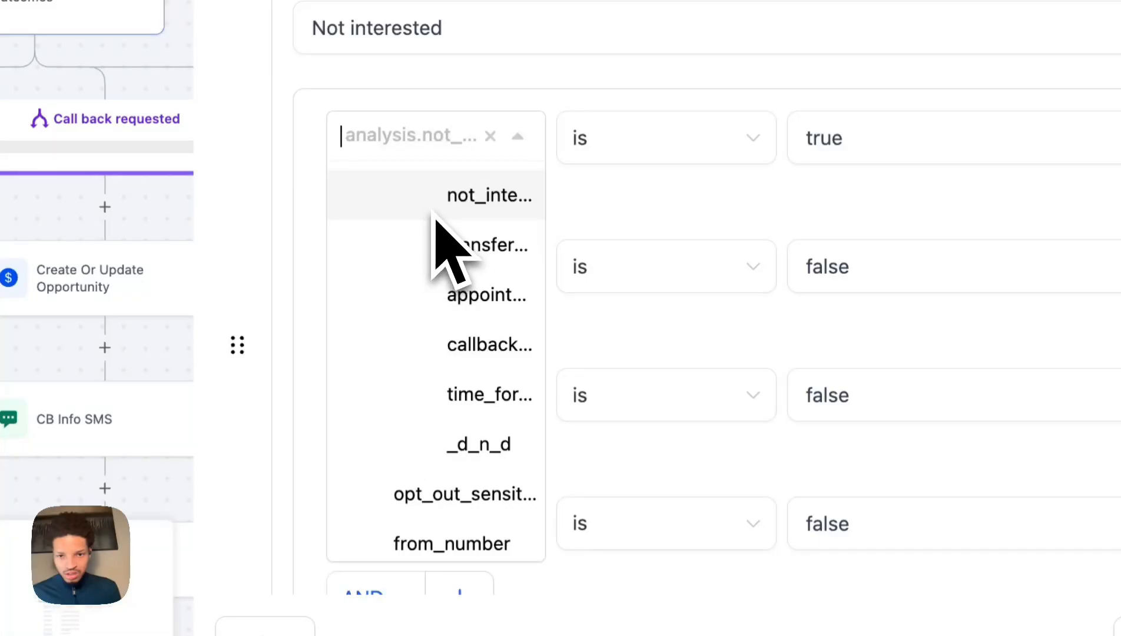
{"action": "left_click", "coordinate": [475, 197]}
{"action": "left_click", "coordinate": [593, 165]}
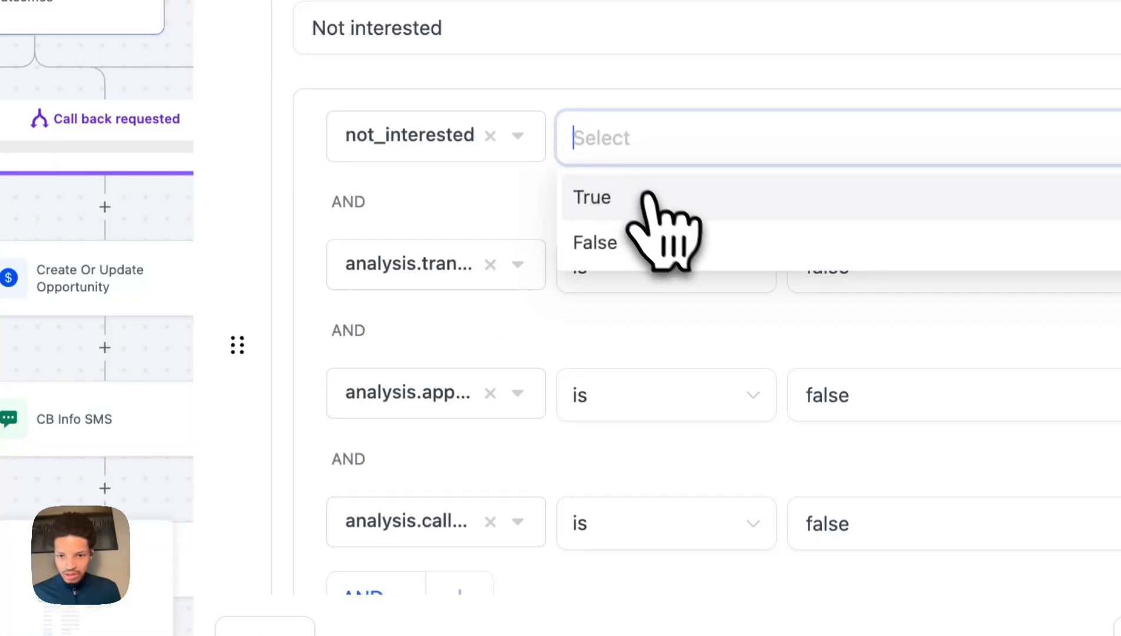
{"action": "left_click", "coordinate": [642, 198]}
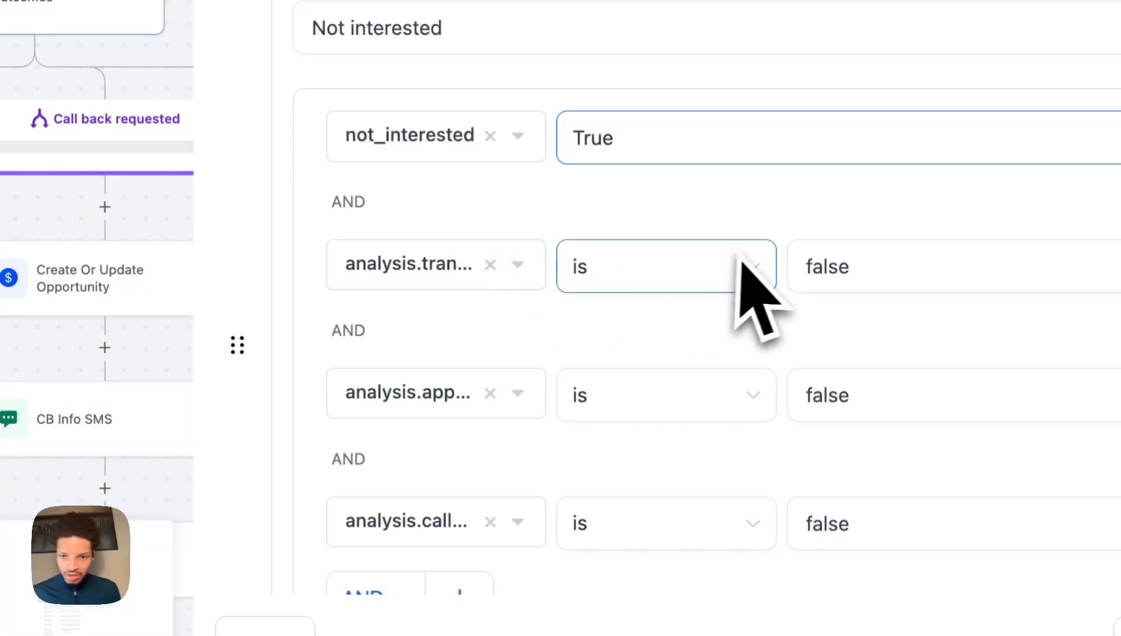
{"action": "scroll", "coordinate": [745, 282], "scroll_direction": "down", "scroll_amount": 3}
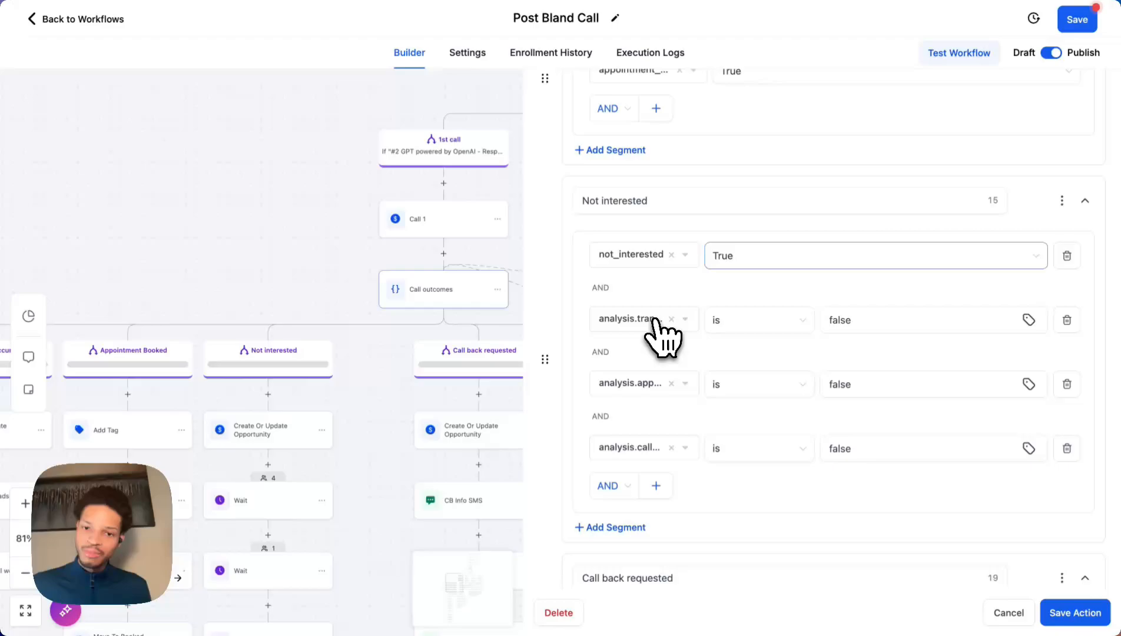
Bind the second condition to the custom analysis appointment field, initially set to True.
{"action": "left_click", "coordinate": [656, 320]}
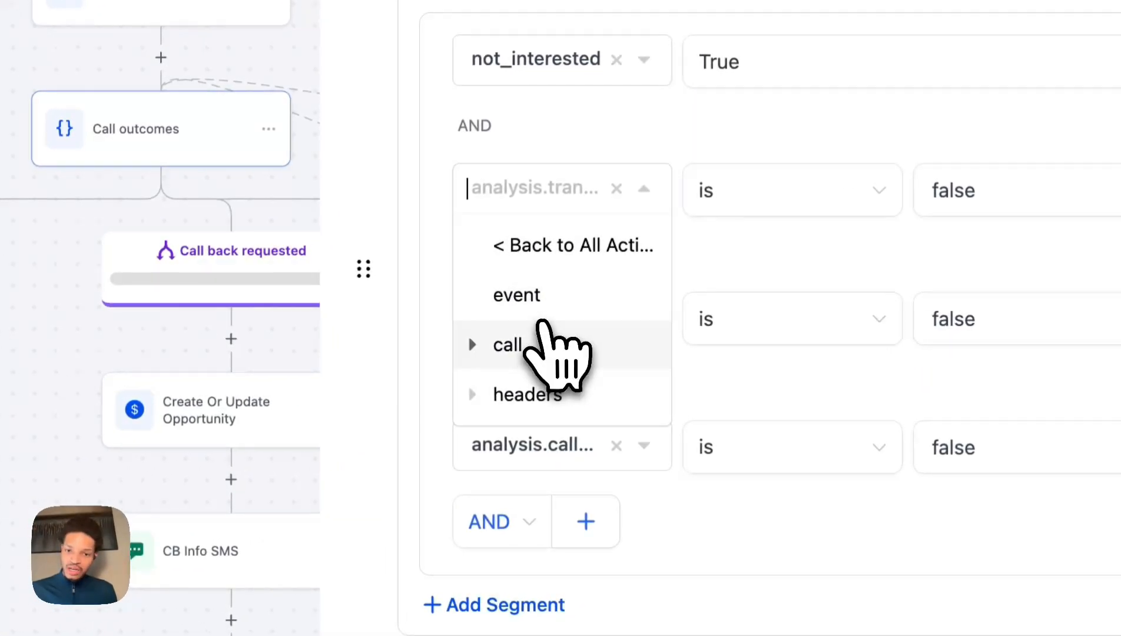
{"action": "left_click", "coordinate": [541, 330]}
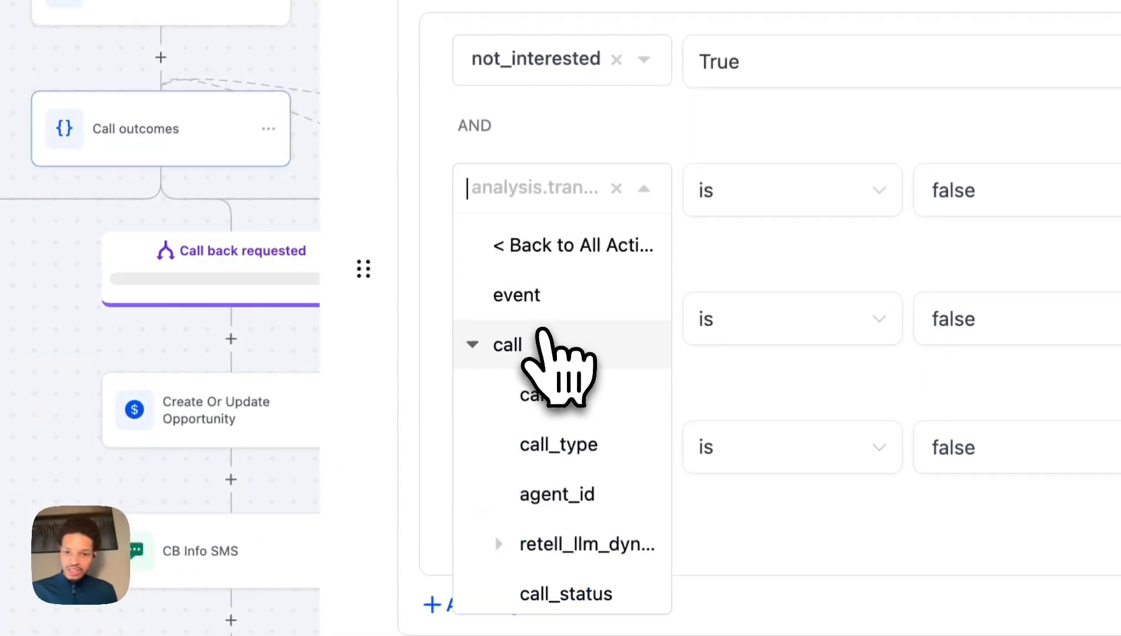
{"action": "scroll", "coordinate": [569, 459], "scroll_direction": "down", "scroll_amount": 3}
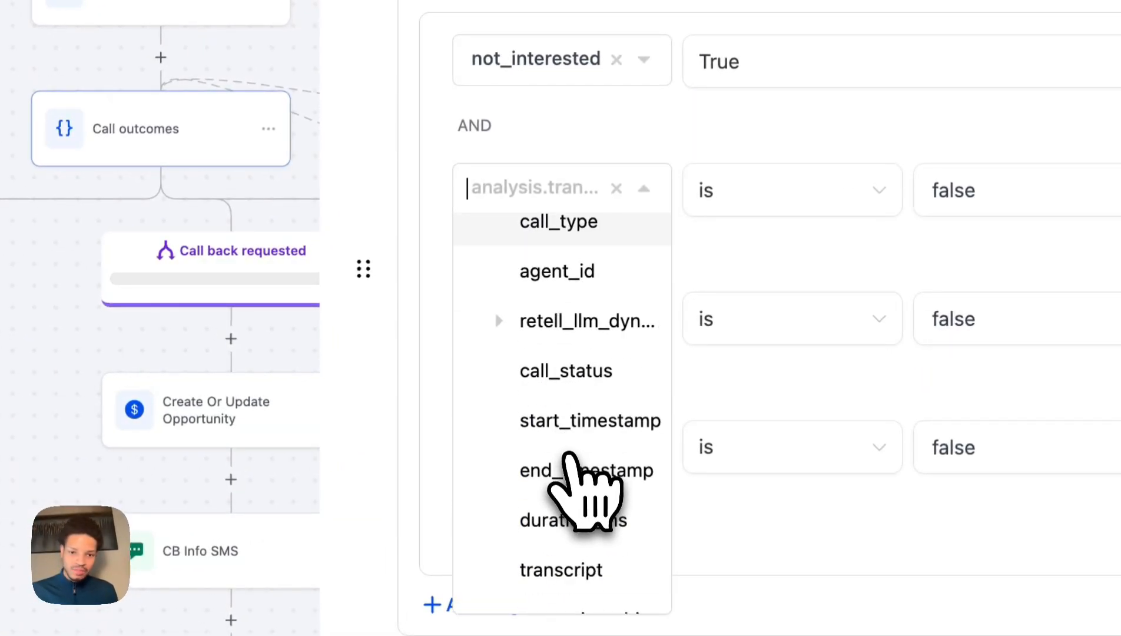
{"action": "scroll", "coordinate": [569, 465], "scroll_direction": "down", "scroll_amount": 2}
{"action": "scroll", "coordinate": [581, 480], "scroll_direction": "up", "scroll_amount": 4}
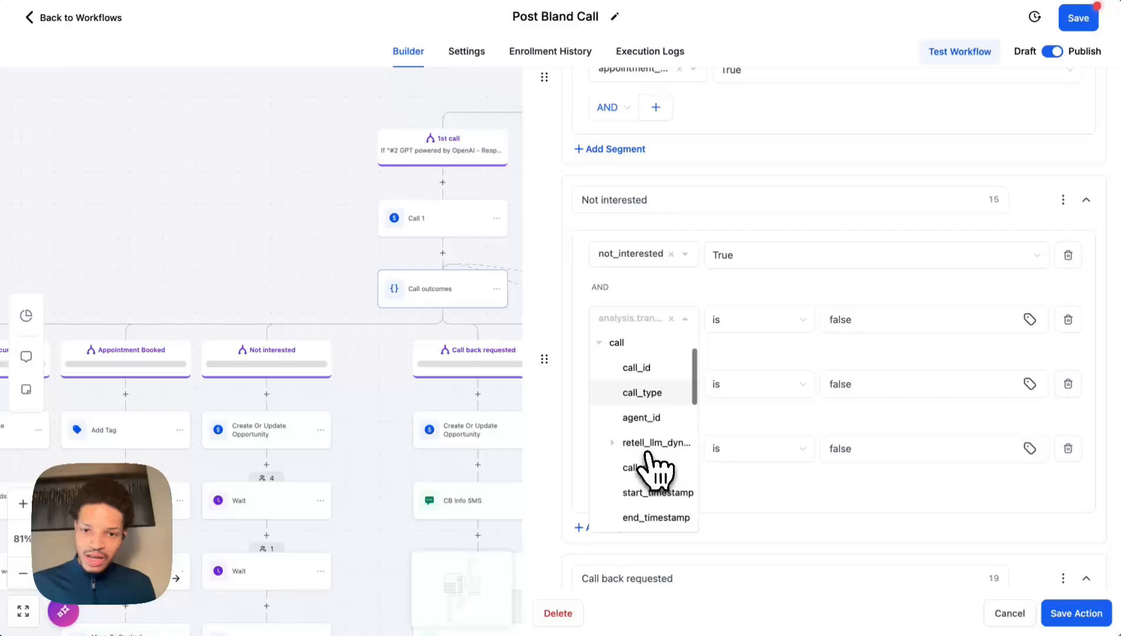
{"action": "scroll", "coordinate": [656, 466], "scroll_direction": "down", "scroll_amount": 5}
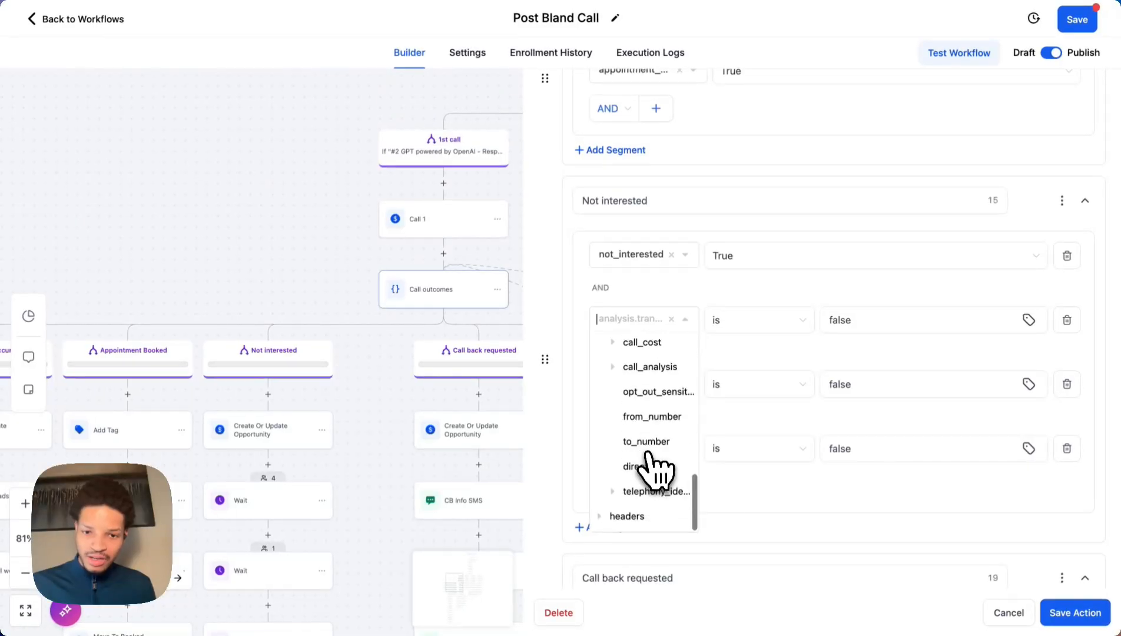
{"action": "left_click", "coordinate": [648, 367]}
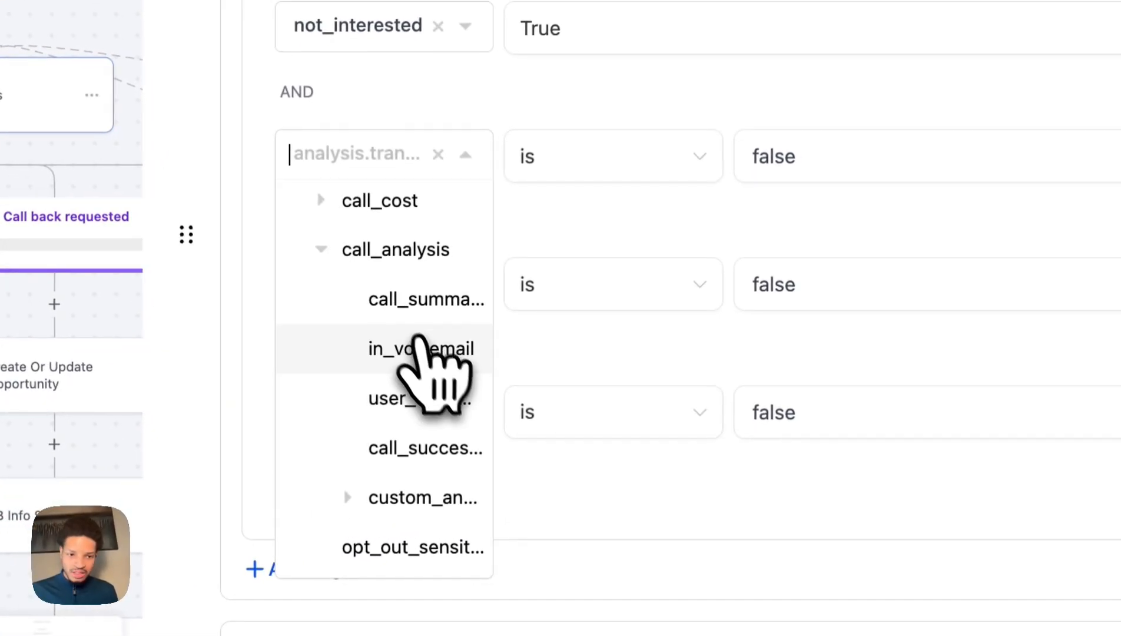
{"action": "scroll", "coordinate": [420, 446], "scroll_direction": "down", "scroll_amount": 3}
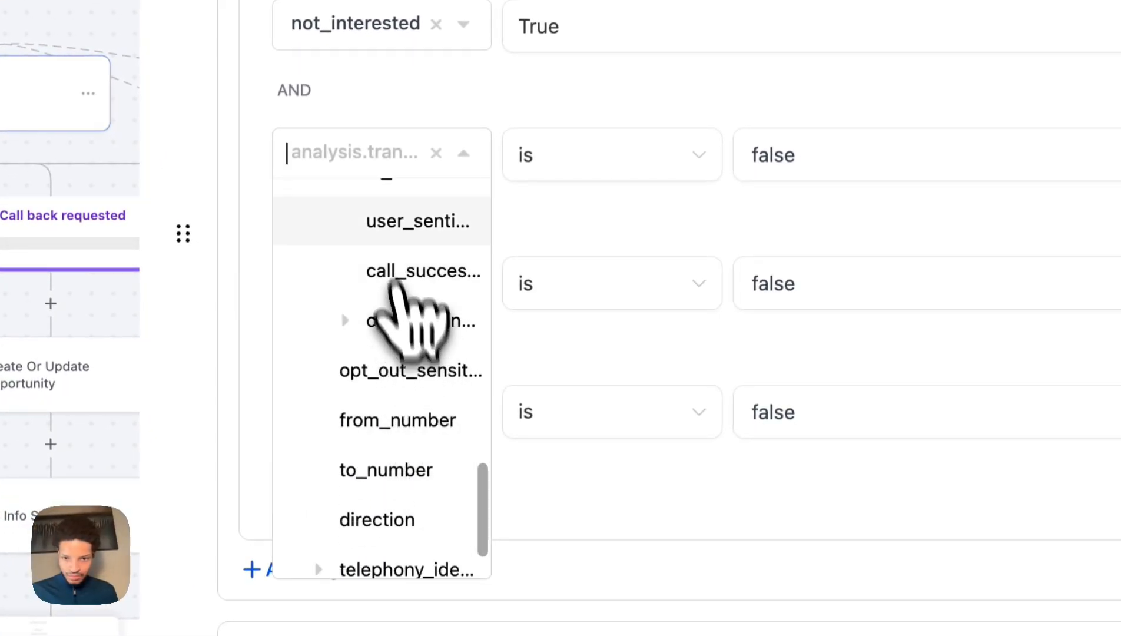
{"action": "scroll", "coordinate": [389, 292], "scroll_direction": "up", "scroll_amount": 1}
{"action": "left_click", "coordinate": [390, 372]}
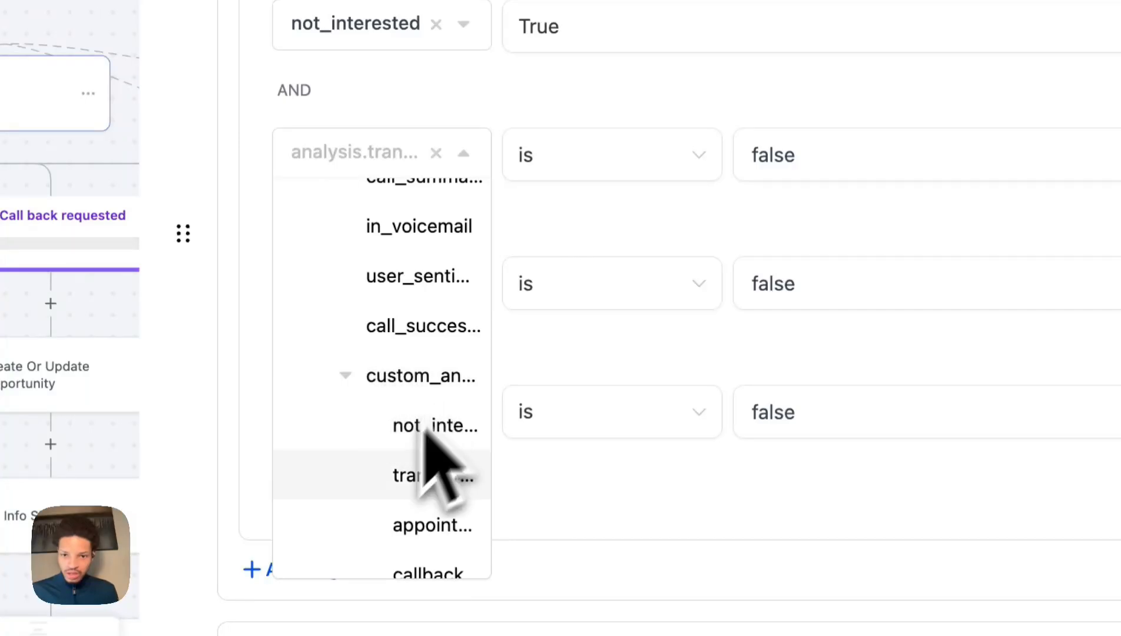
{"action": "scroll", "coordinate": [386, 414], "scroll_direction": "down", "scroll_amount": 1}
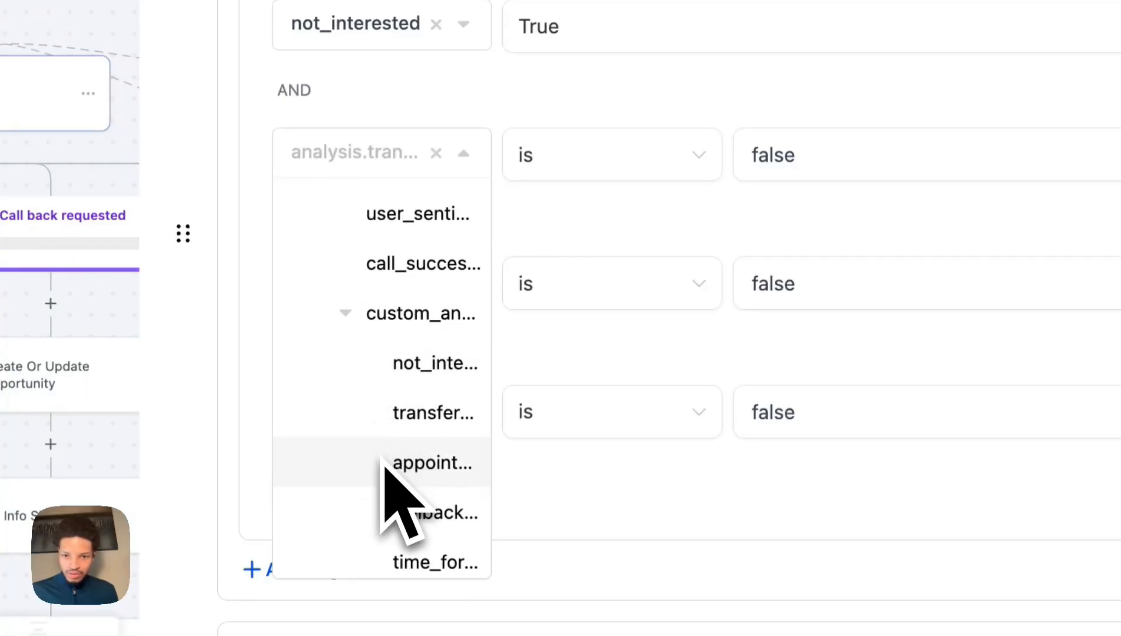
{"action": "left_click", "coordinate": [385, 463]}
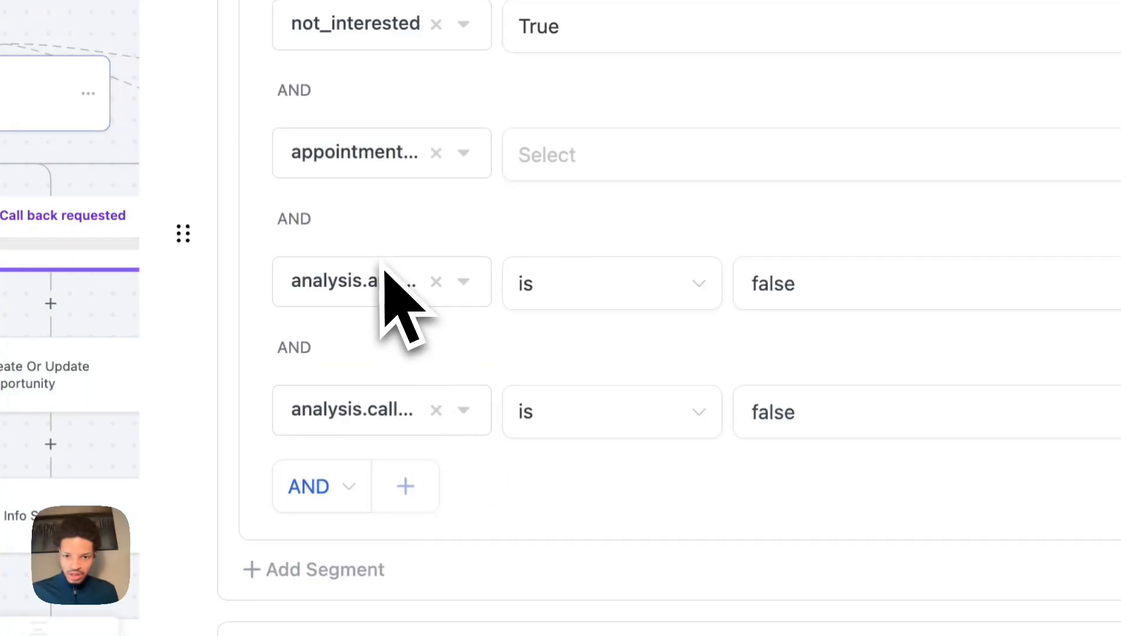
{"action": "left_click", "coordinate": [574, 171]}
{"action": "left_click", "coordinate": [583, 215]}
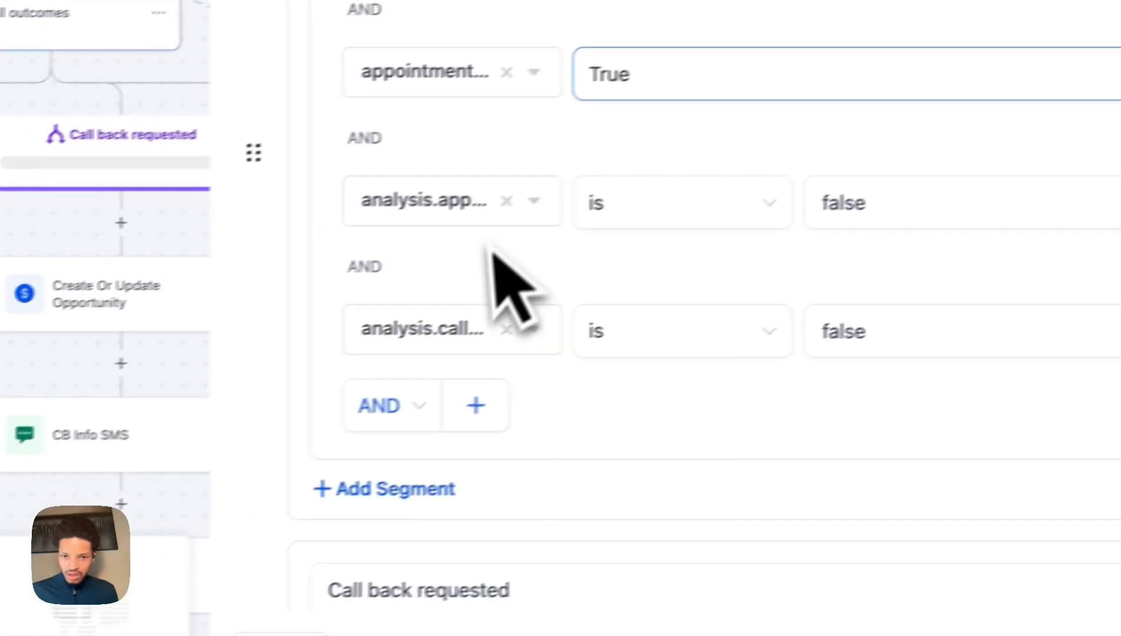
Bind the last condition to the custom analysis callback request field equal to False.
{"action": "left_click", "coordinate": [533, 300]}
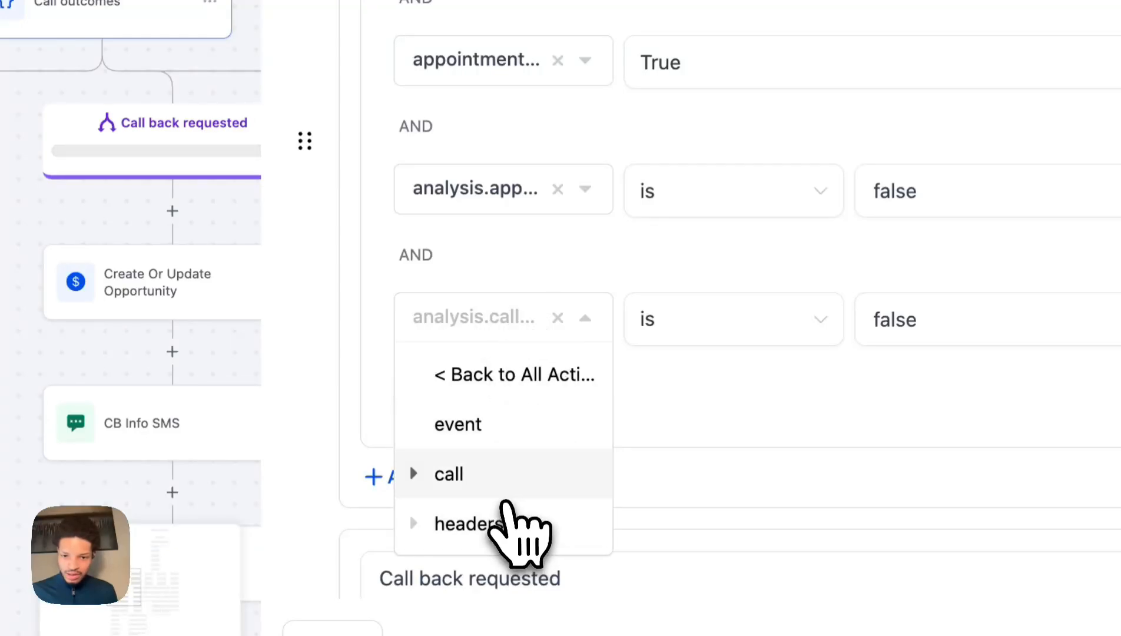
{"action": "left_click", "coordinate": [500, 474]}
{"action": "scroll", "coordinate": [515, 530], "scroll_direction": "down", "scroll_amount": 5}
{"action": "scroll", "coordinate": [521, 554], "scroll_direction": "down", "scroll_amount": 10}
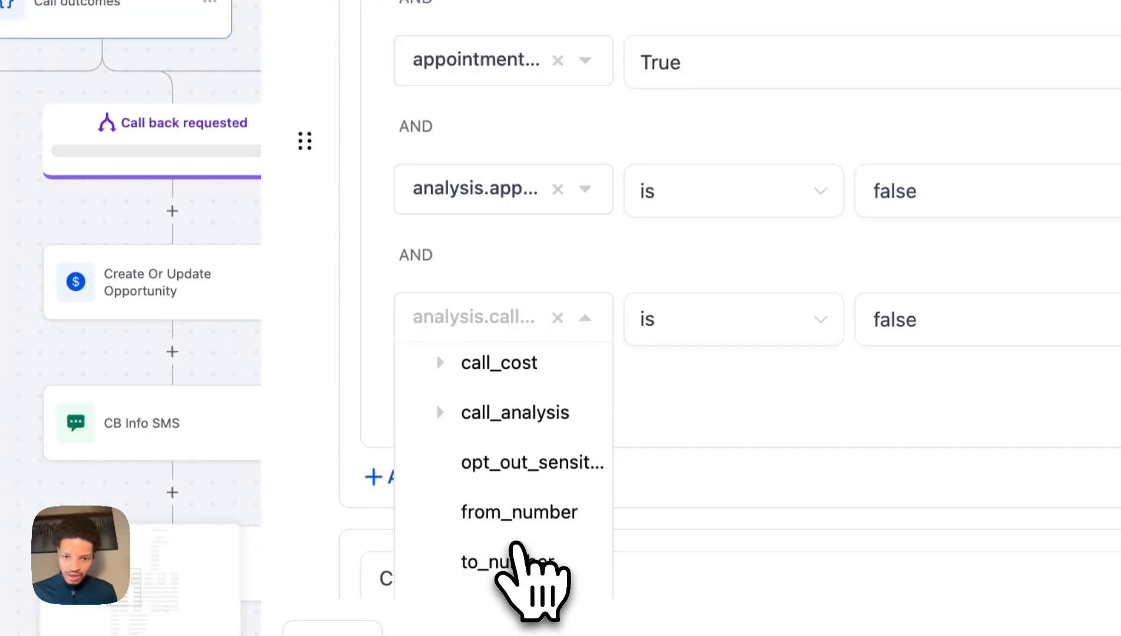
{"action": "scroll", "coordinate": [525, 553], "scroll_direction": "up", "scroll_amount": 2}
{"action": "left_click", "coordinate": [500, 523]}
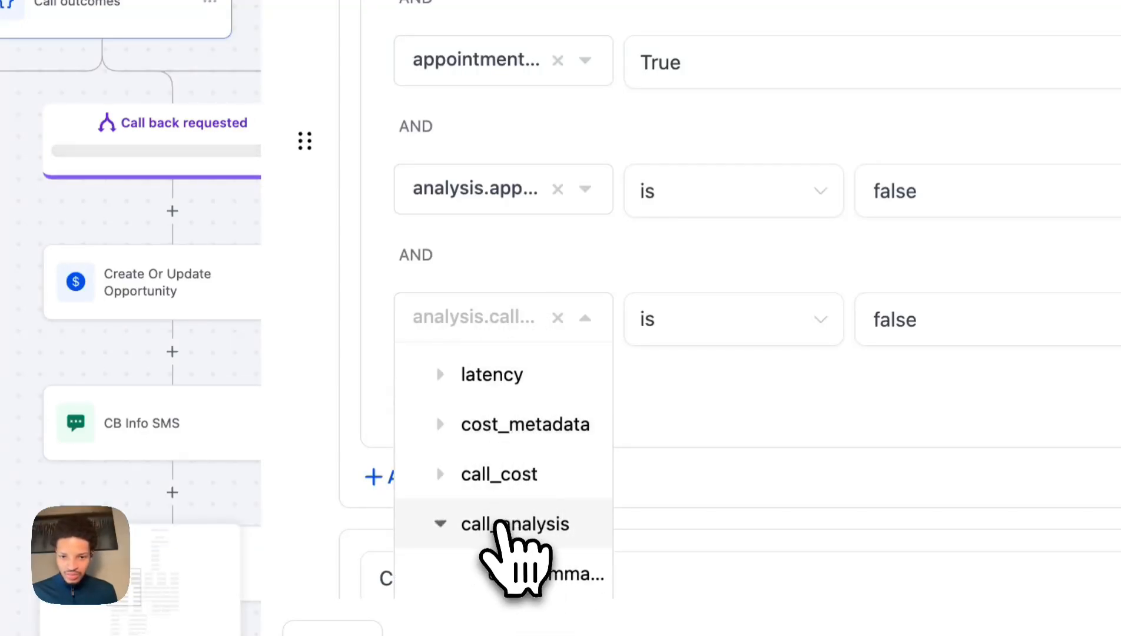
{"action": "scroll", "coordinate": [500, 526], "scroll_direction": "down", "scroll_amount": 4}
{"action": "scroll", "coordinate": [501, 512], "scroll_direction": "up", "scroll_amount": 1}
{"action": "left_click", "coordinate": [519, 450]}
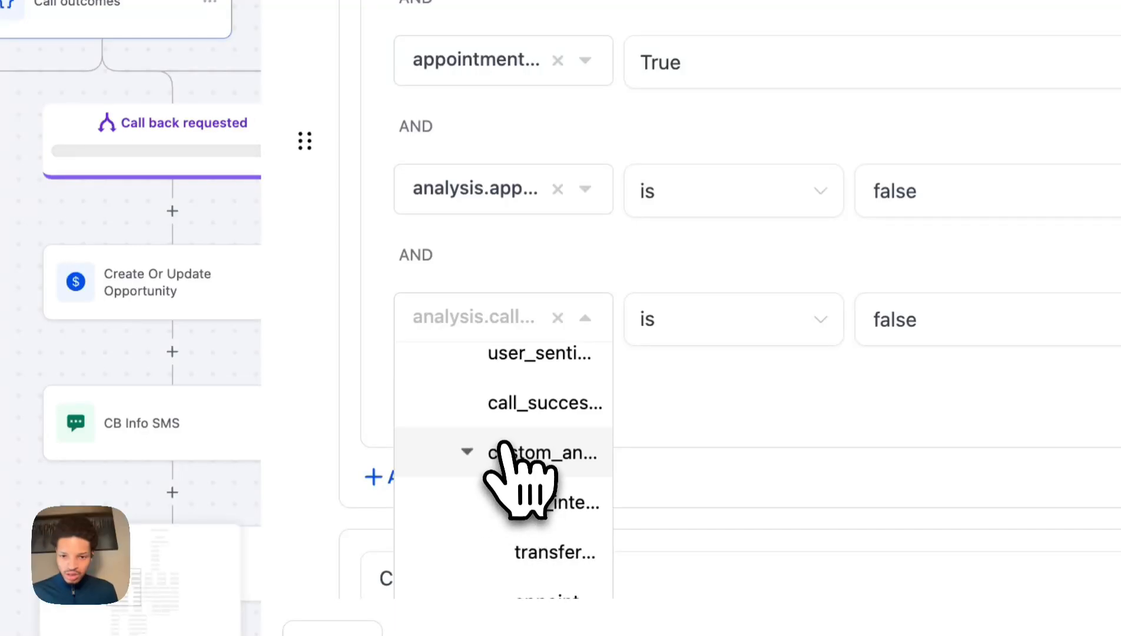
{"action": "scroll", "coordinate": [513, 460], "scroll_direction": "down", "scroll_amount": 3}
{"action": "left_click", "coordinate": [525, 491]}
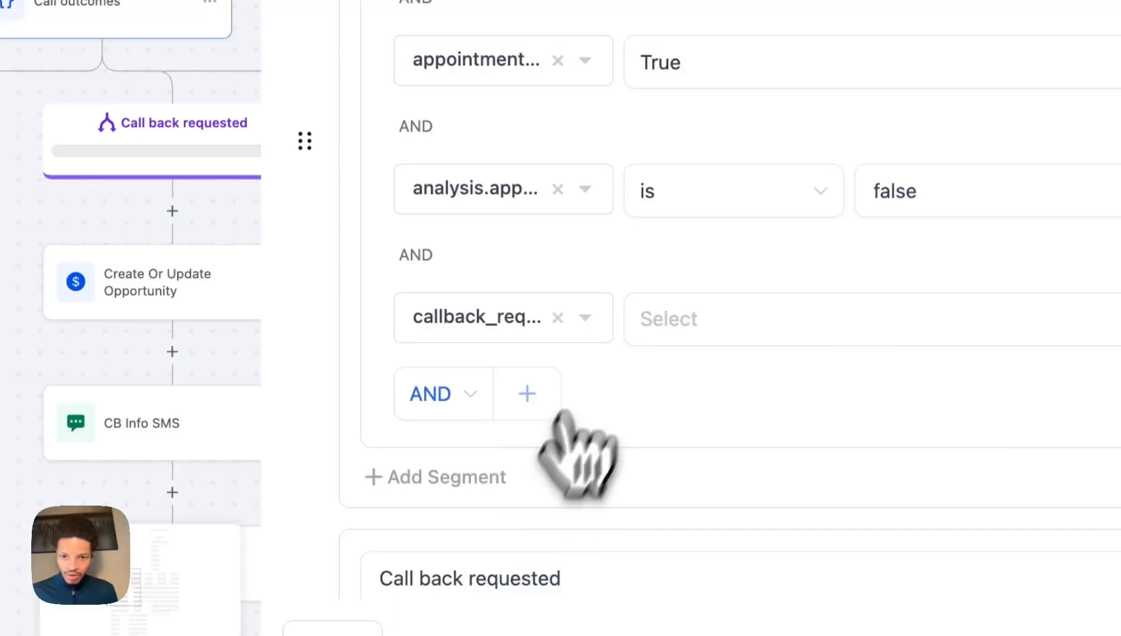
{"action": "left_click", "coordinate": [705, 315]}
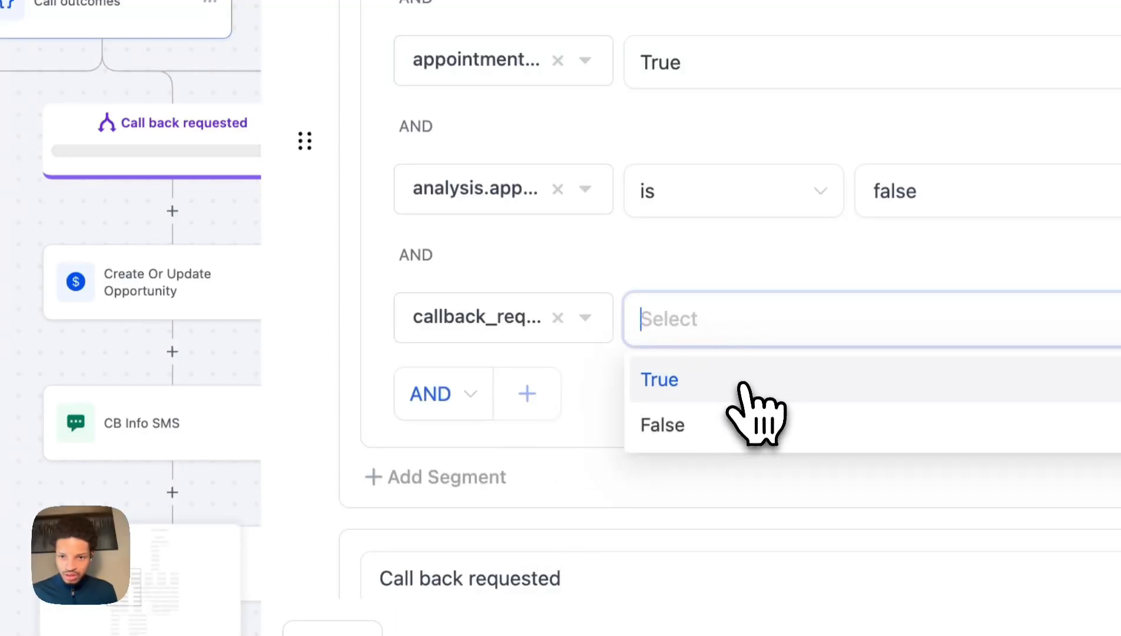
{"action": "left_click", "coordinate": [746, 429]}
Rebind the old appointment condition to transfer_occurred False, and change the appointment condition to False.
{"action": "left_click", "coordinate": [489, 191]}
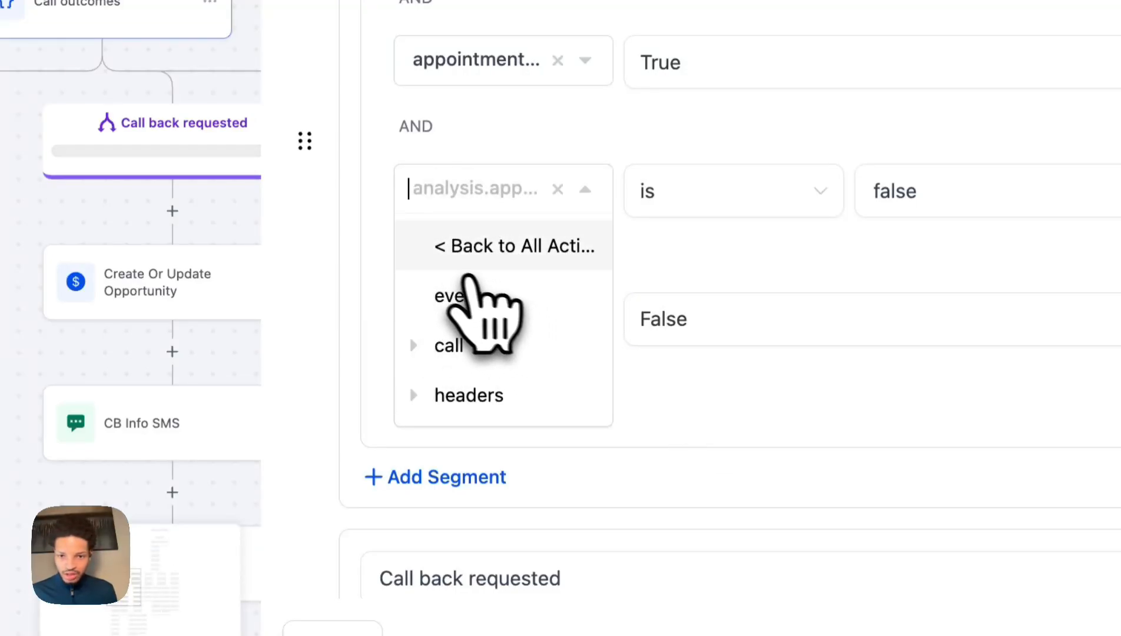
{"action": "left_click", "coordinate": [491, 348]}
{"action": "scroll", "coordinate": [526, 436], "scroll_direction": "down", "scroll_amount": 15}
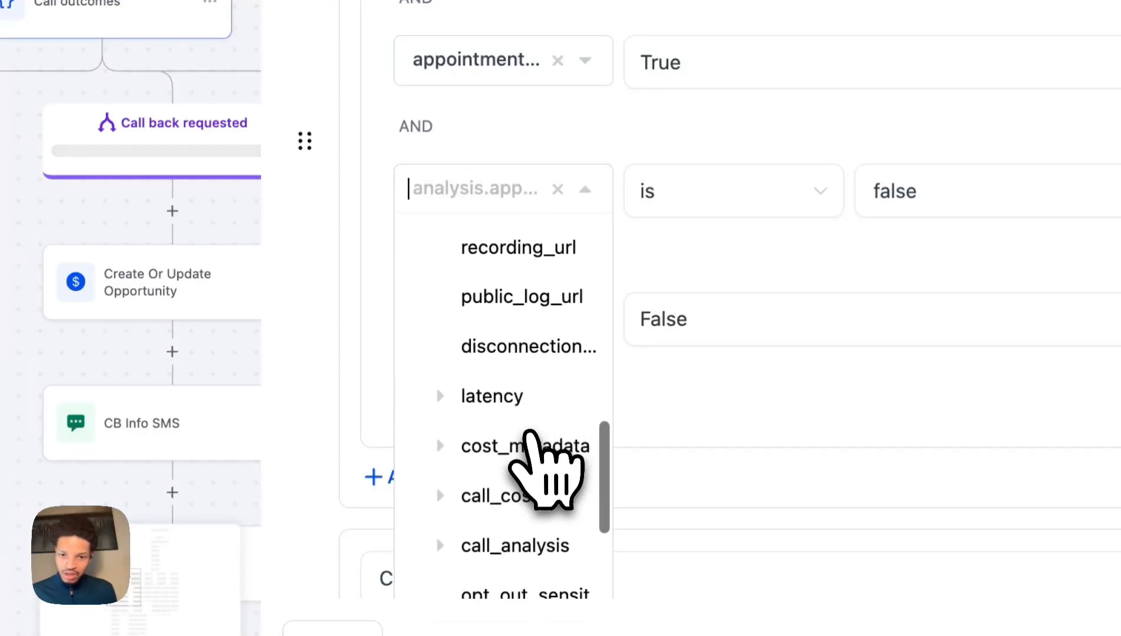
{"action": "left_click", "coordinate": [511, 356]}
{"action": "scroll", "coordinate": [517, 488], "scroll_direction": "down", "scroll_amount": 5}
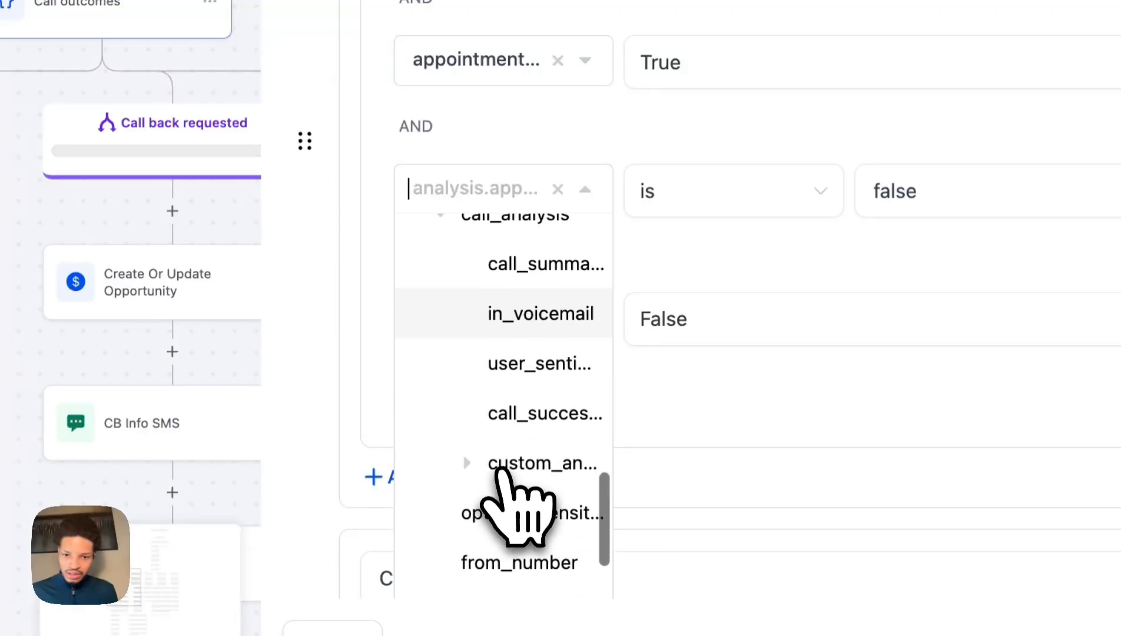
{"action": "left_click", "coordinate": [496, 383]}
{"action": "scroll", "coordinate": [524, 466], "scroll_direction": "down", "scroll_amount": 1}
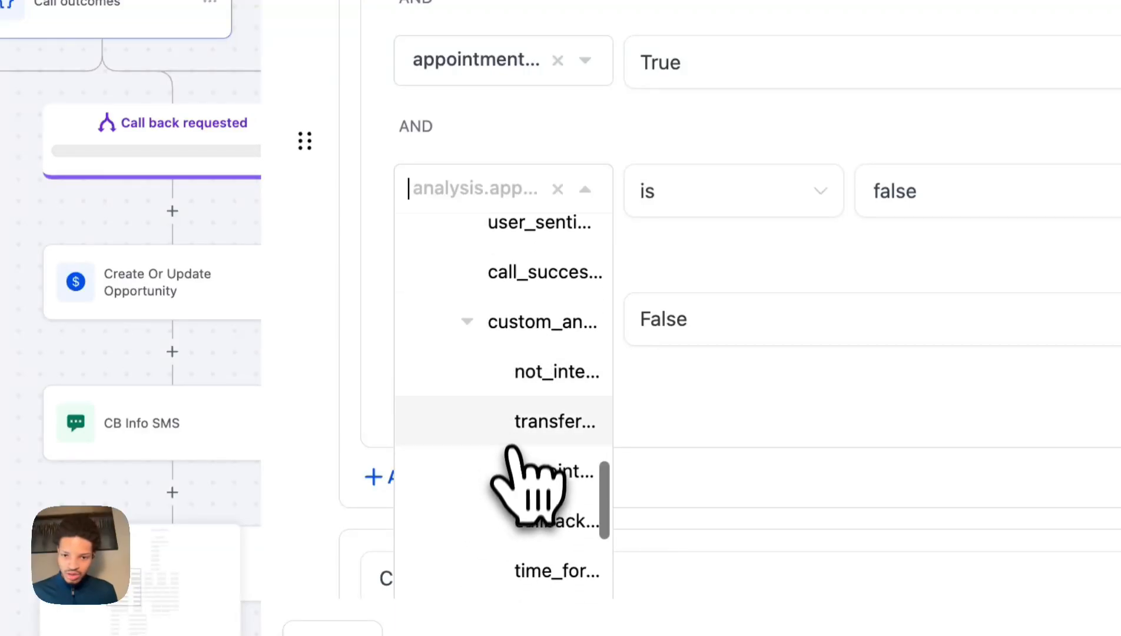
{"action": "left_click", "coordinate": [513, 436]}
{"action": "left_click", "coordinate": [660, 213]}
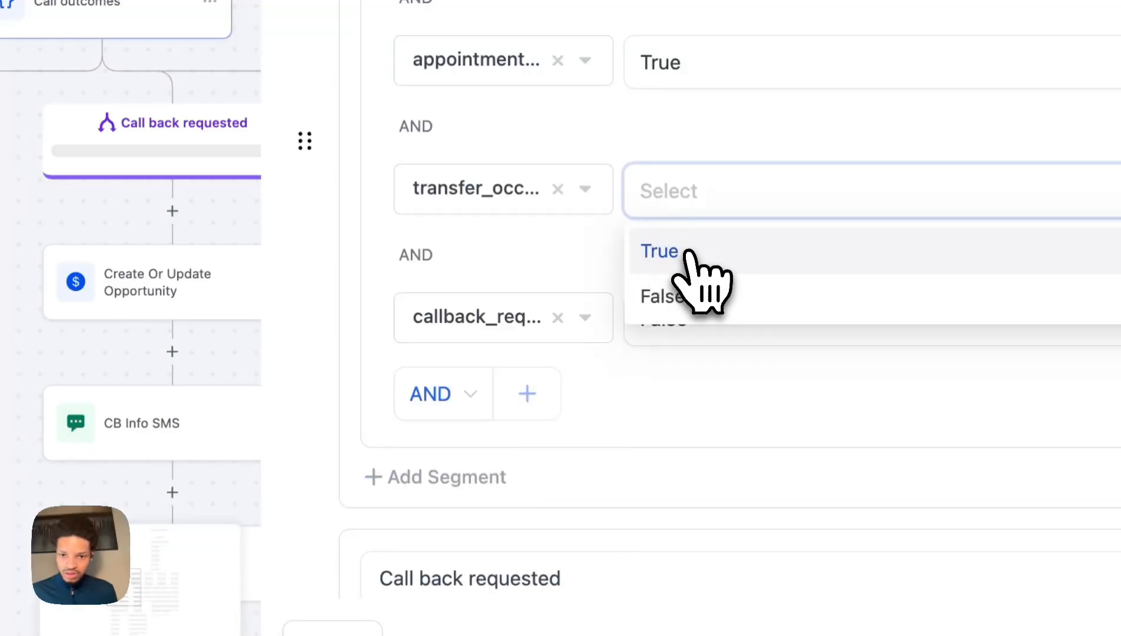
{"action": "left_click", "coordinate": [704, 299]}
{"action": "left_click", "coordinate": [655, 61]}
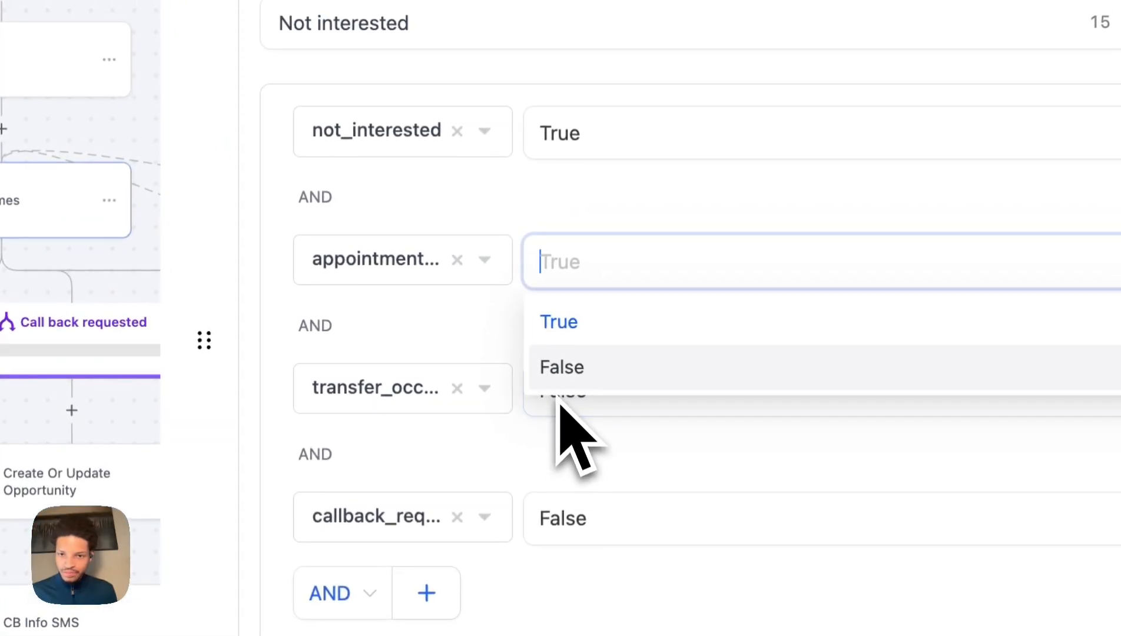
{"action": "left_click", "coordinate": [568, 371]}
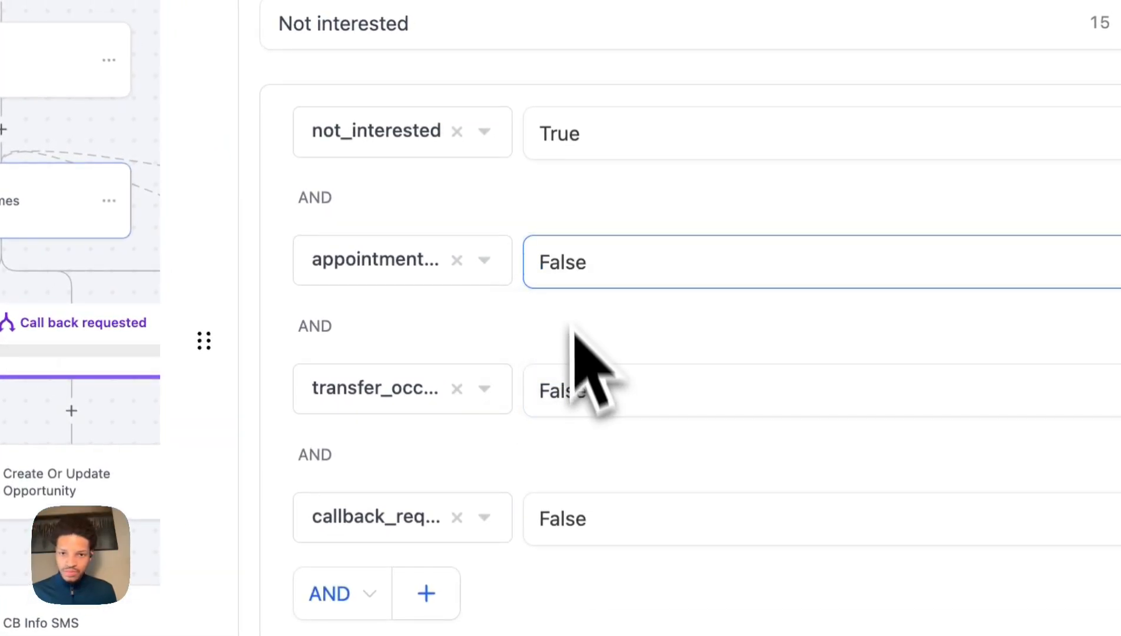
{"action": "scroll", "coordinate": [565, 277], "scroll_direction": "up", "scroll_amount": 6}
{"action": "scroll", "coordinate": [575, 268], "scroll_direction": "down", "scroll_amount": 6}
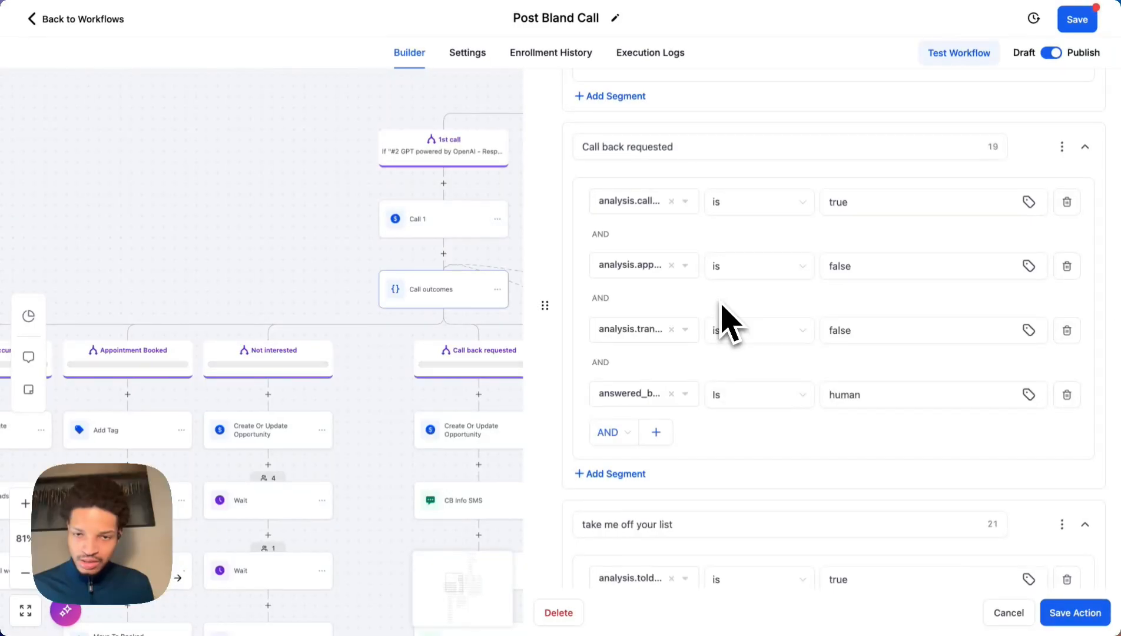
Set the first callback condition to call_analysis callback_requested is True.
{"action": "left_click", "coordinate": [655, 205]}
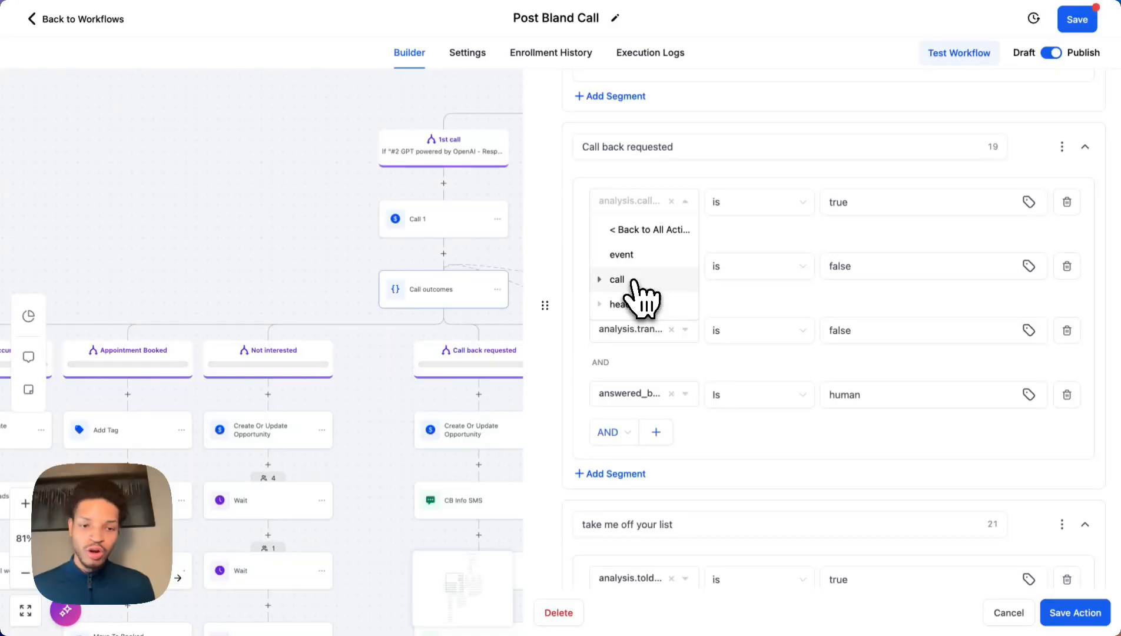
{"action": "left_click", "coordinate": [633, 282]}
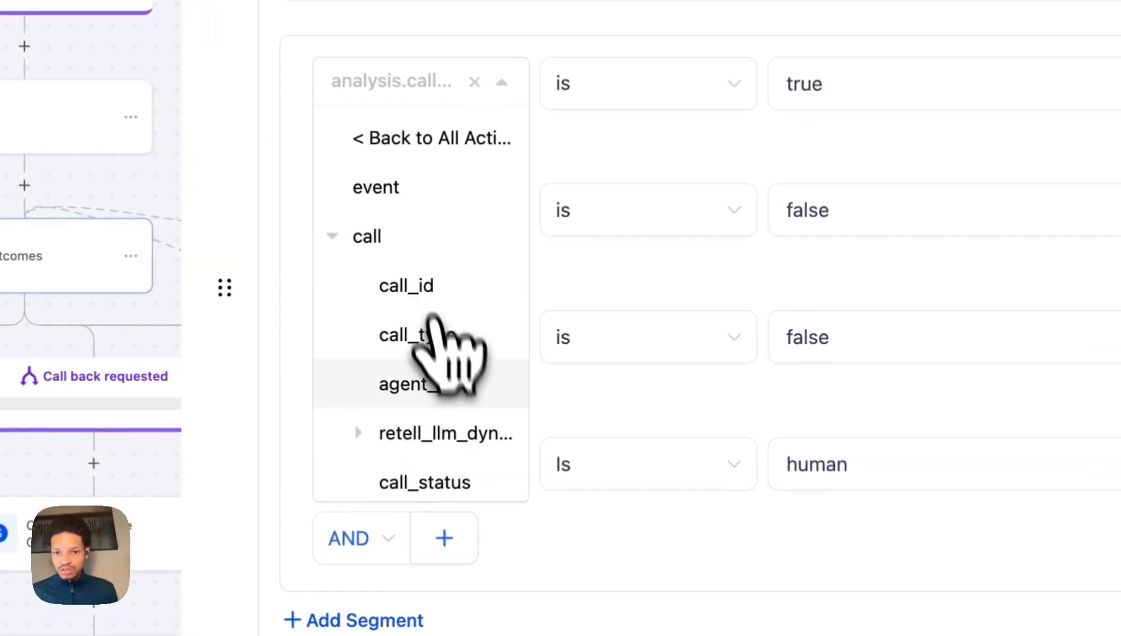
{"action": "scroll", "coordinate": [652, 330], "scroll_direction": "down", "scroll_amount": 1}
{"action": "scroll", "coordinate": [437, 386], "scroll_direction": "down", "scroll_amount": 10}
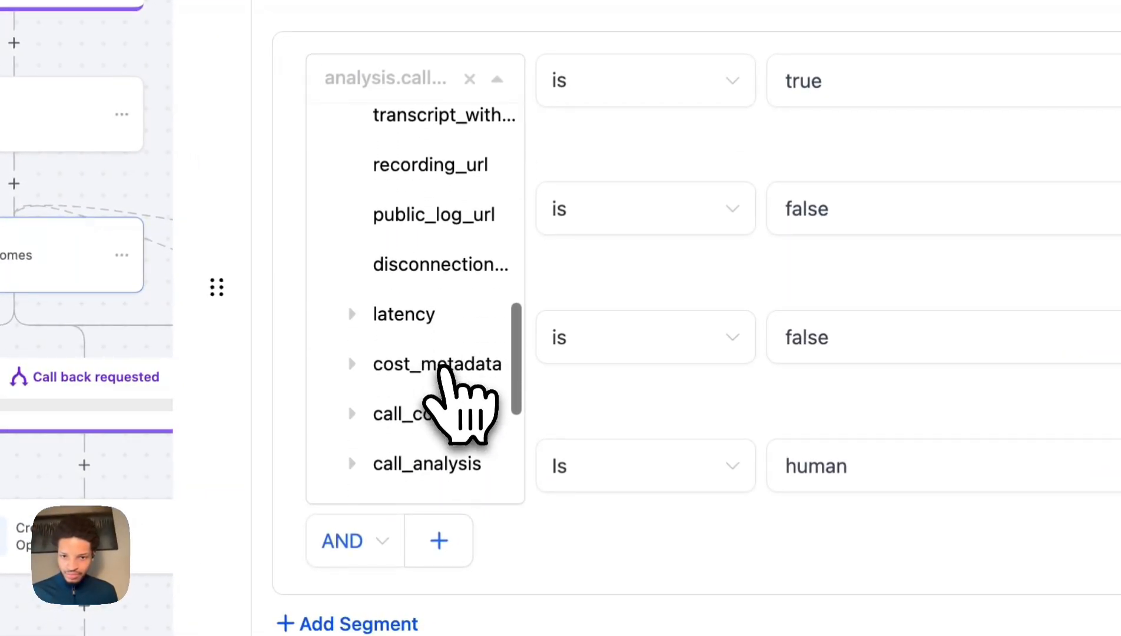
{"action": "left_click", "coordinate": [423, 442]}
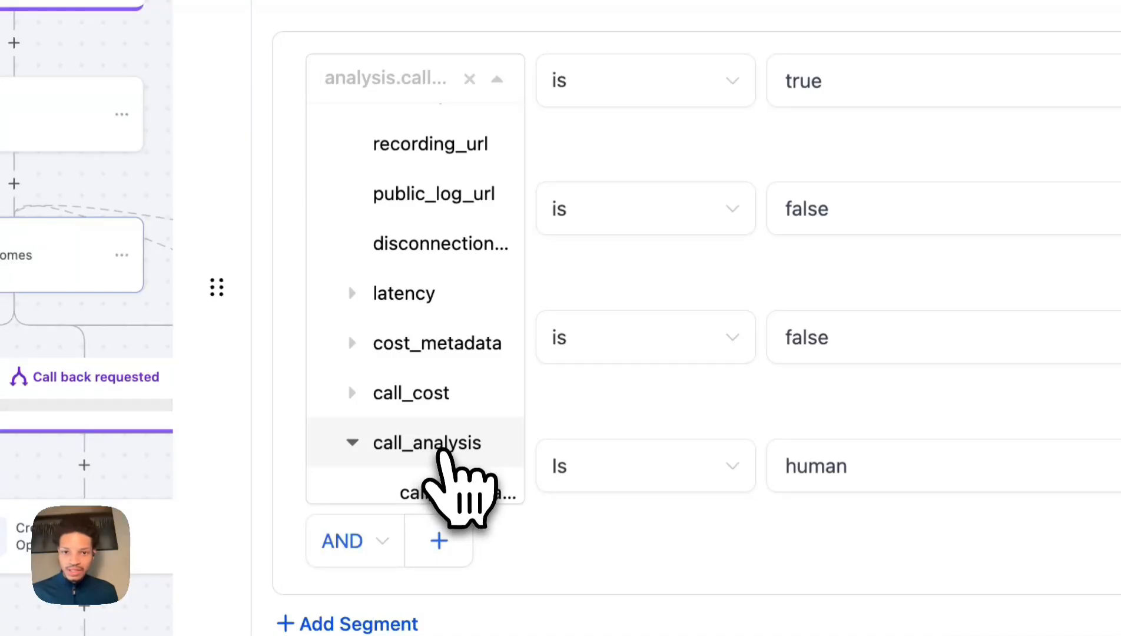
{"action": "scroll", "coordinate": [442, 456], "scroll_direction": "down", "scroll_amount": 3}
{"action": "scroll", "coordinate": [444, 453], "scroll_direction": "down", "scroll_amount": 3}
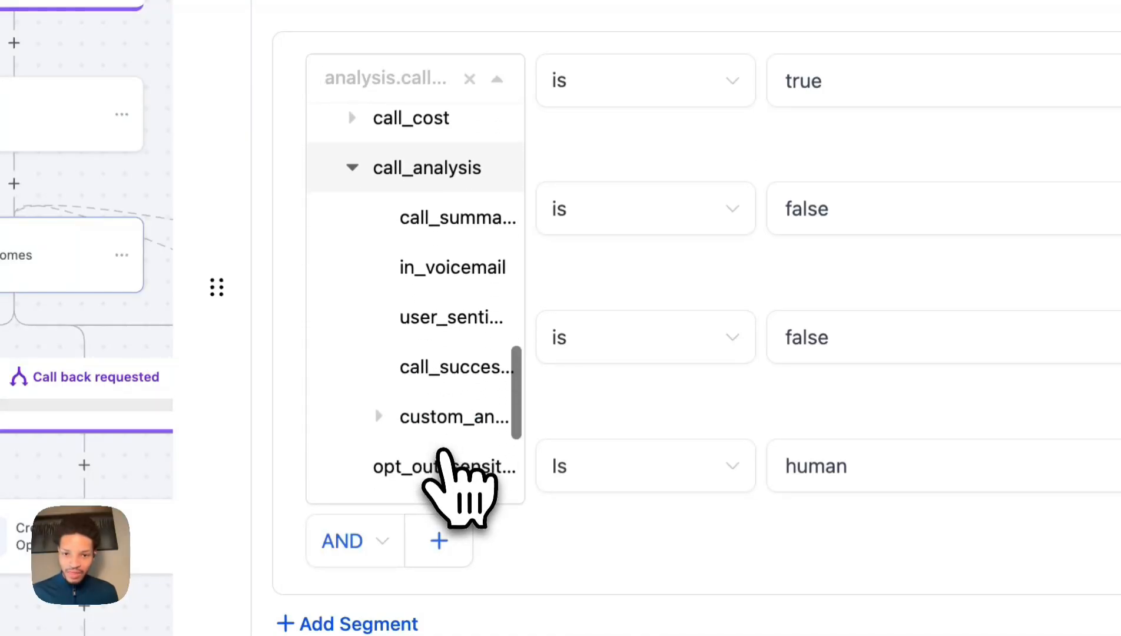
{"action": "left_click", "coordinate": [461, 394]}
{"action": "scroll", "coordinate": [469, 424], "scroll_direction": "down", "scroll_amount": 5}
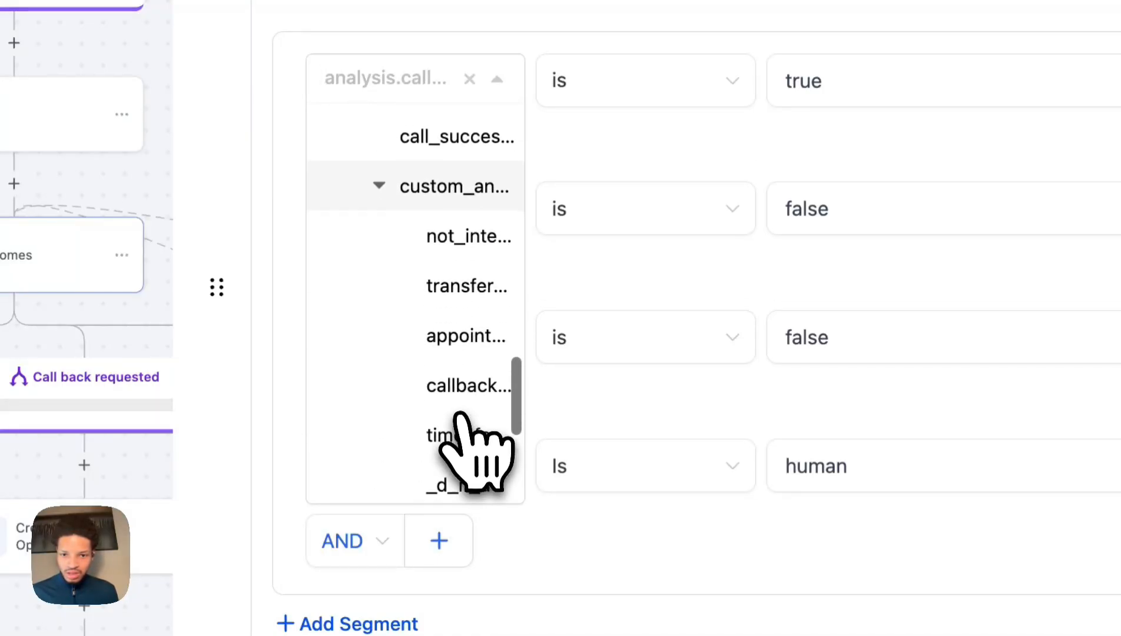
{"action": "left_click", "coordinate": [453, 386]}
{"action": "left_click", "coordinate": [646, 101]}
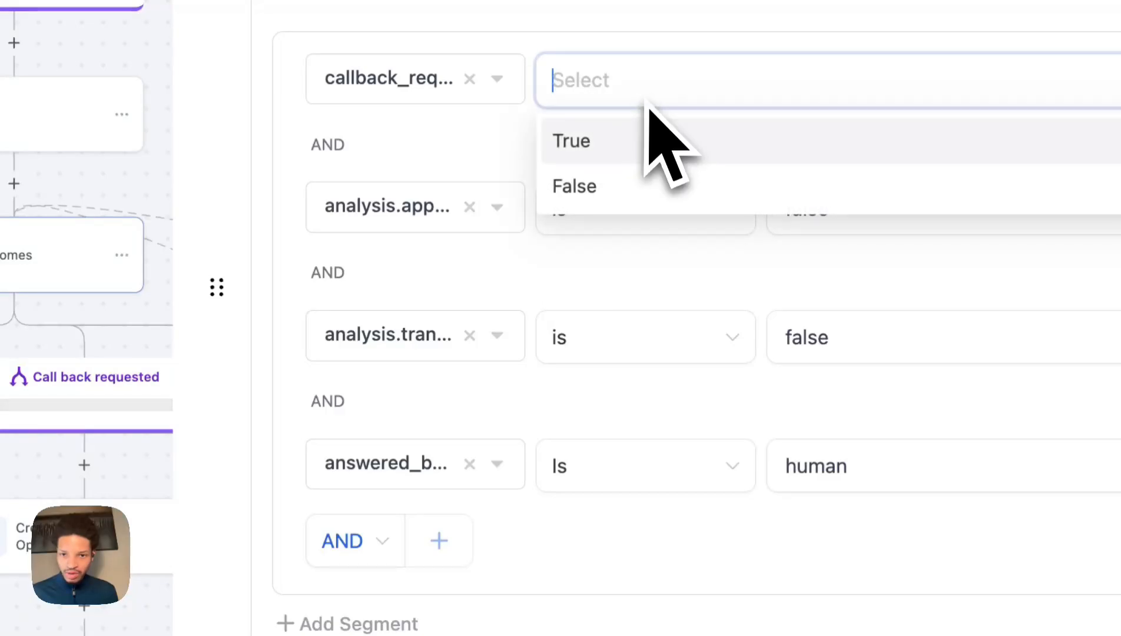
{"action": "left_click", "coordinate": [654, 150]}
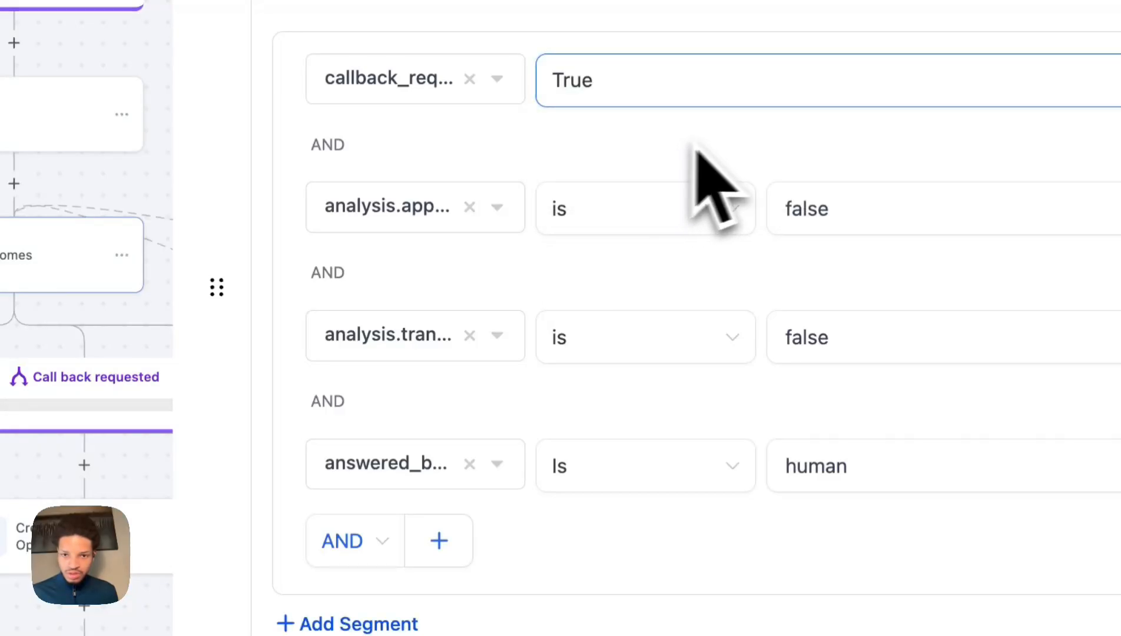
Set the second condition to the call_analysis appointment field is False.
{"action": "left_click", "coordinate": [433, 208]}
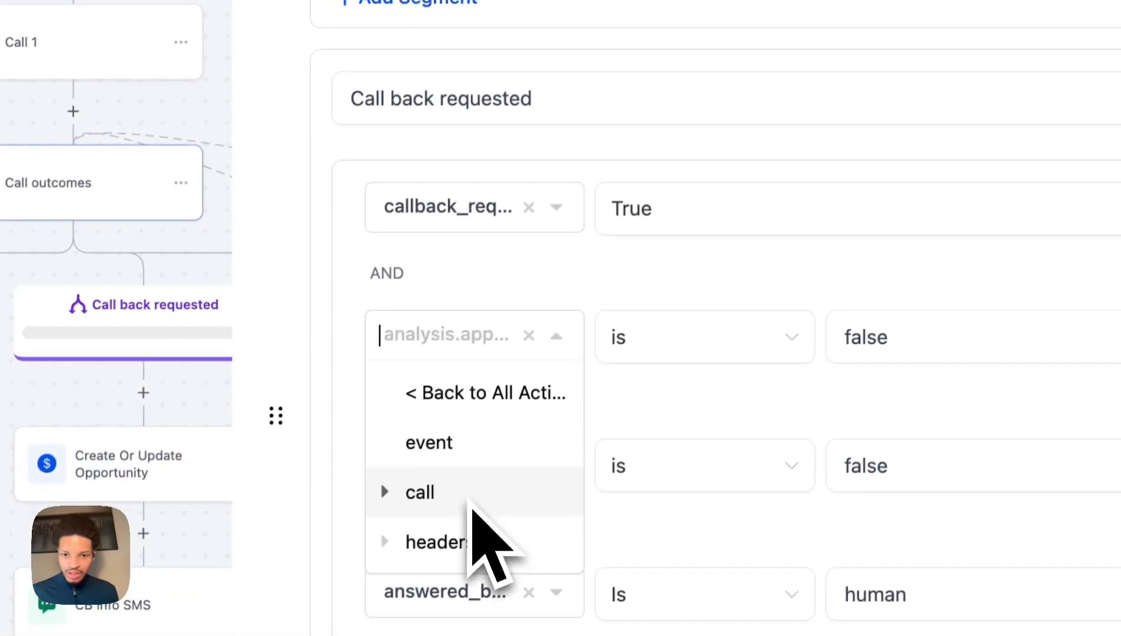
{"action": "left_click", "coordinate": [693, 313]}
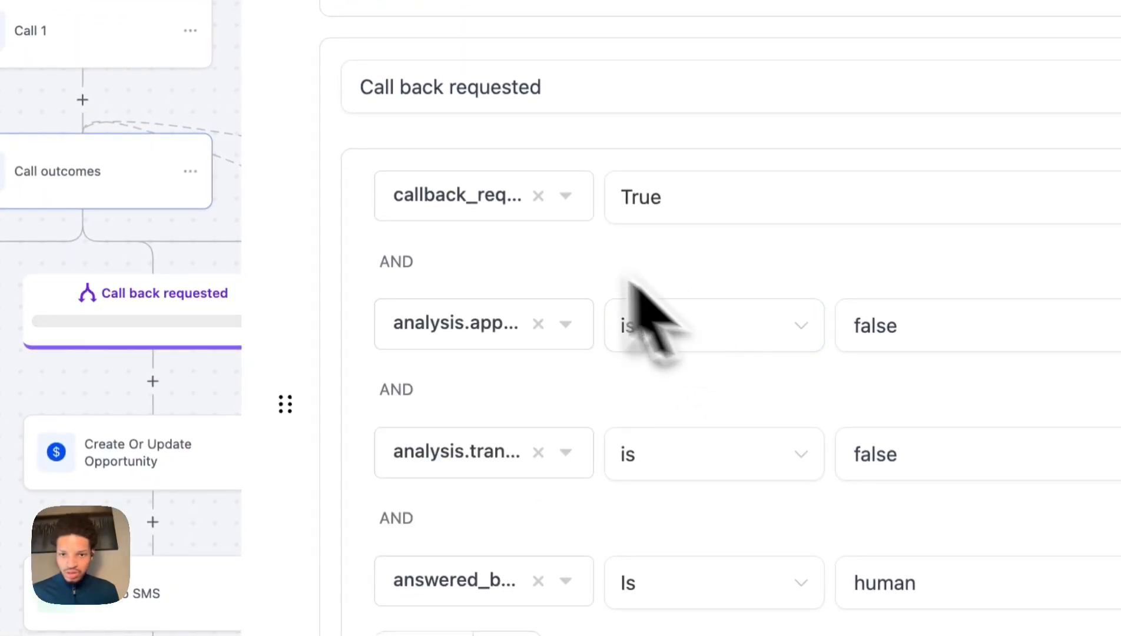
{"action": "scroll", "coordinate": [560, 141], "scroll_direction": "down", "scroll_amount": 3}
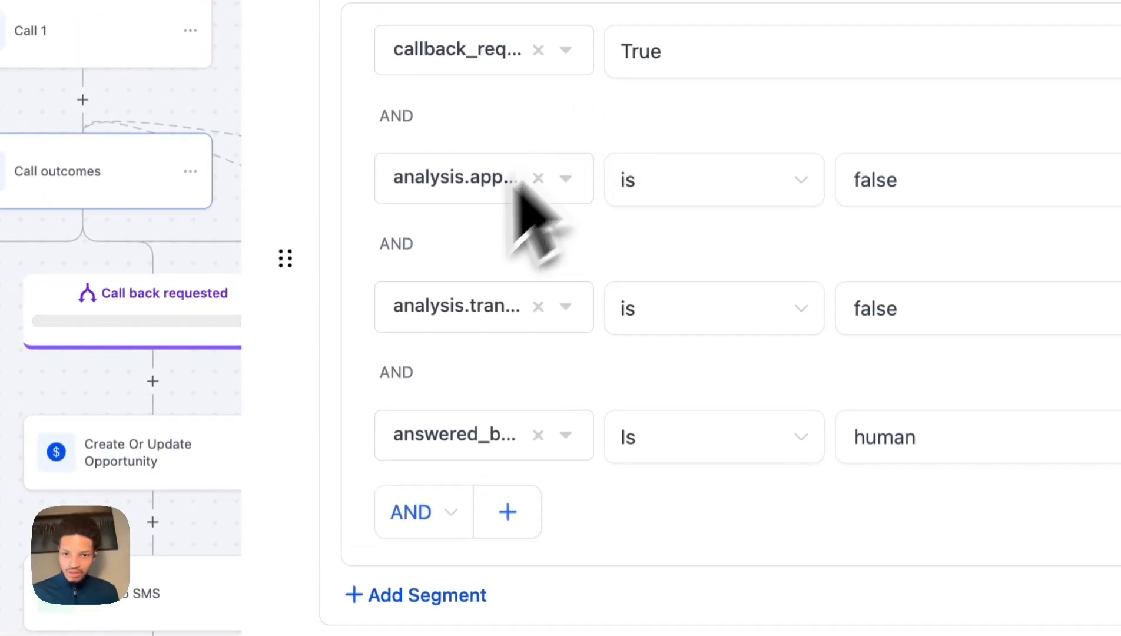
{"action": "left_click", "coordinate": [489, 189]}
{"action": "left_click", "coordinate": [475, 334]}
{"action": "scroll", "coordinate": [498, 436], "scroll_direction": "down", "scroll_amount": 5}
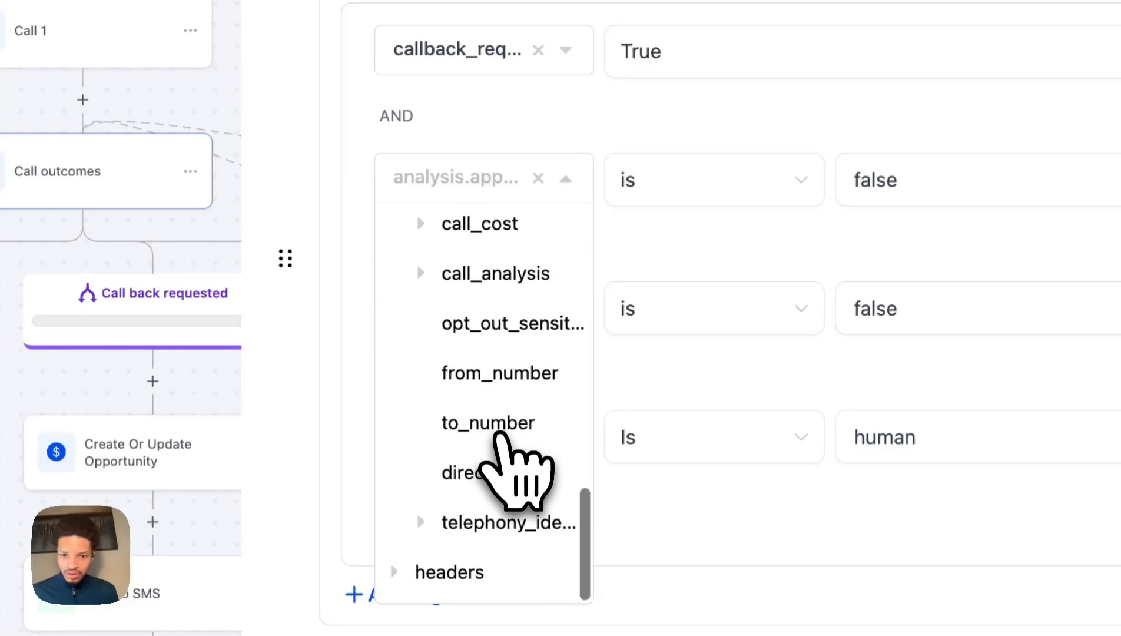
{"action": "scroll", "coordinate": [498, 439], "scroll_direction": "up", "scroll_amount": 5}
{"action": "left_click", "coordinate": [491, 499]}
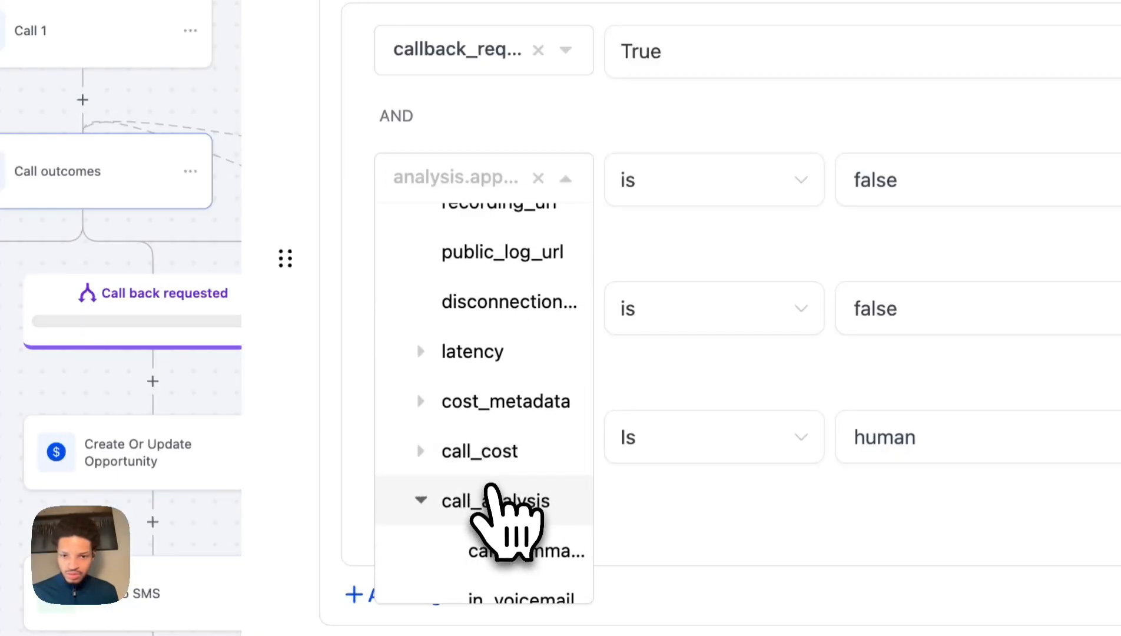
{"action": "scroll", "coordinate": [501, 513], "scroll_direction": "down", "scroll_amount": 6}
{"action": "left_click", "coordinate": [488, 333]}
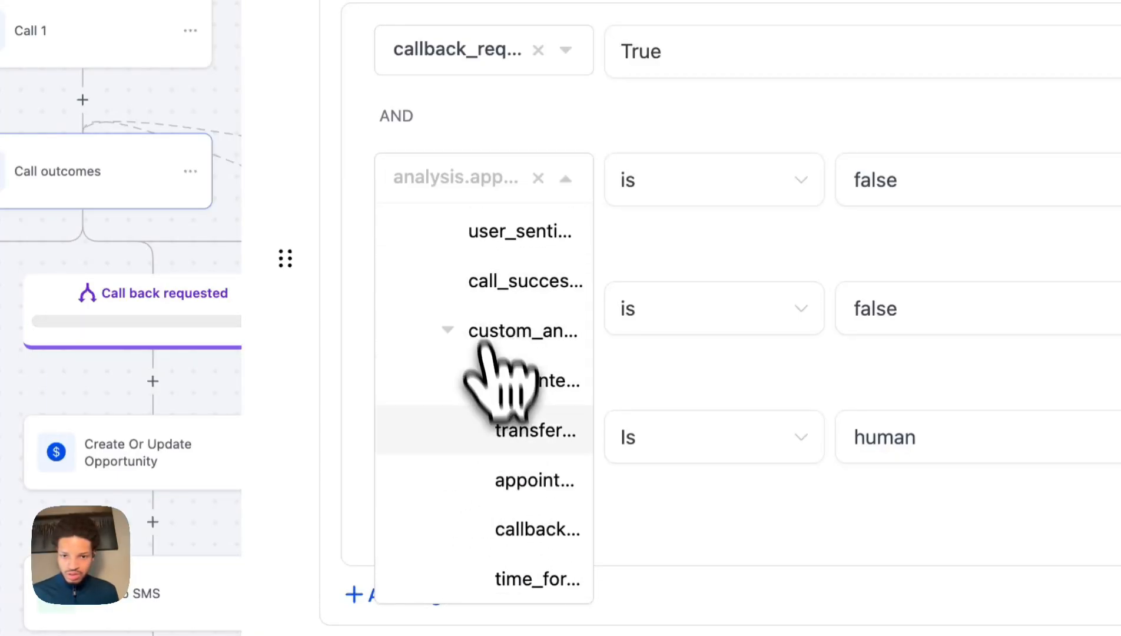
{"action": "left_click", "coordinate": [535, 482]}
{"action": "left_click", "coordinate": [648, 183]}
{"action": "left_click", "coordinate": [707, 285]}
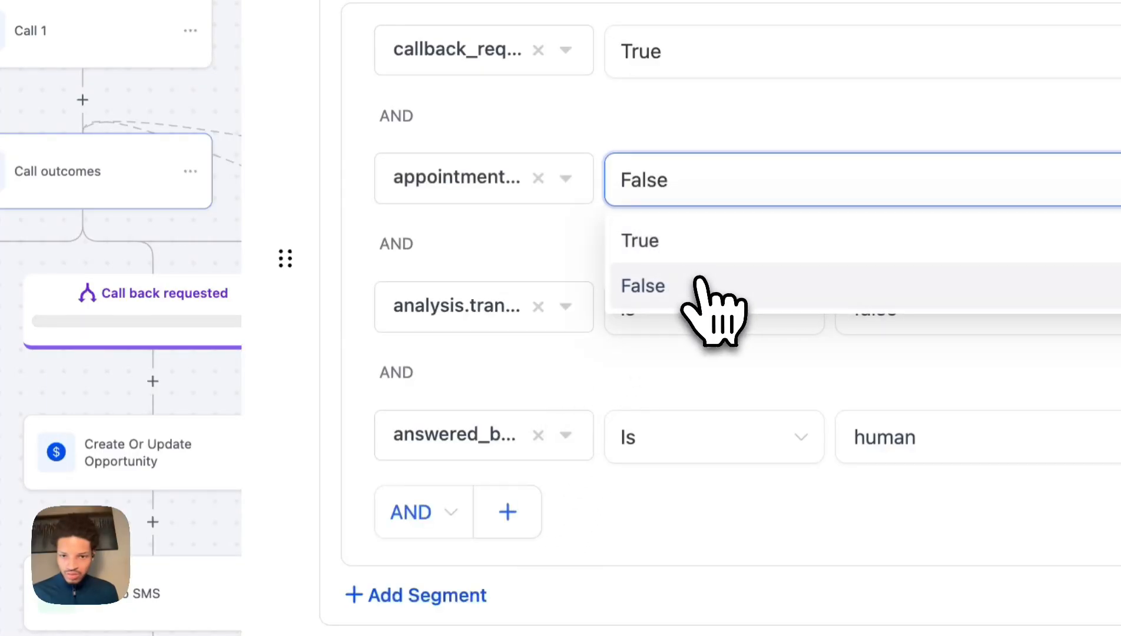
Set the transfer condition to call_analysis transfer_occurred is False.
{"action": "left_click", "coordinate": [530, 309]}
{"action": "left_click", "coordinate": [500, 474]}
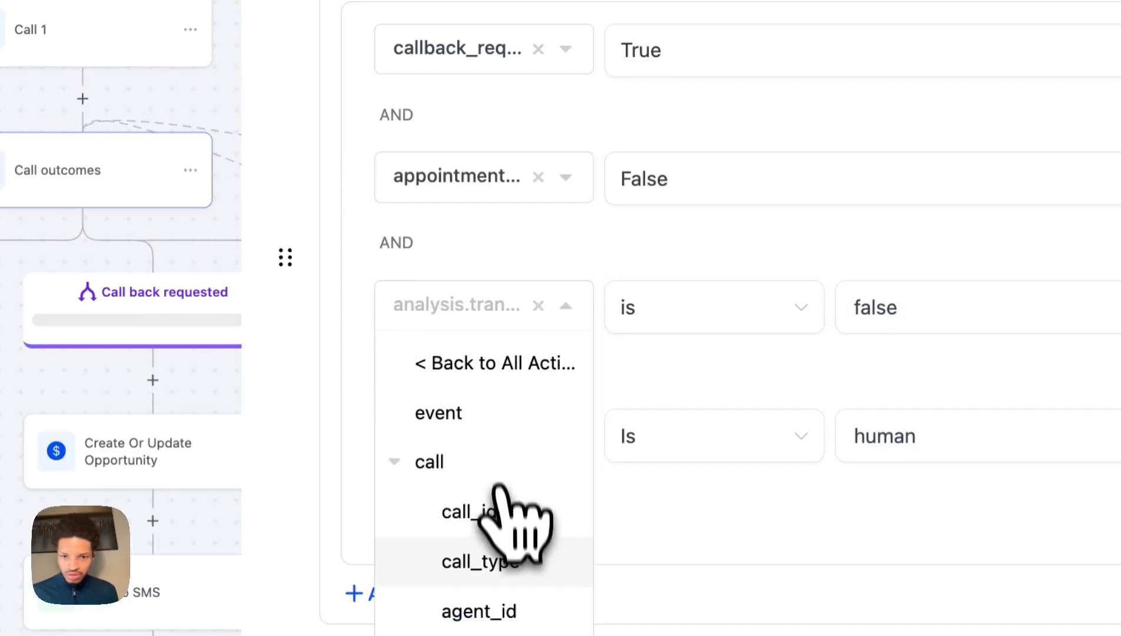
{"action": "scroll", "coordinate": [515, 492], "scroll_direction": "down", "scroll_amount": 5}
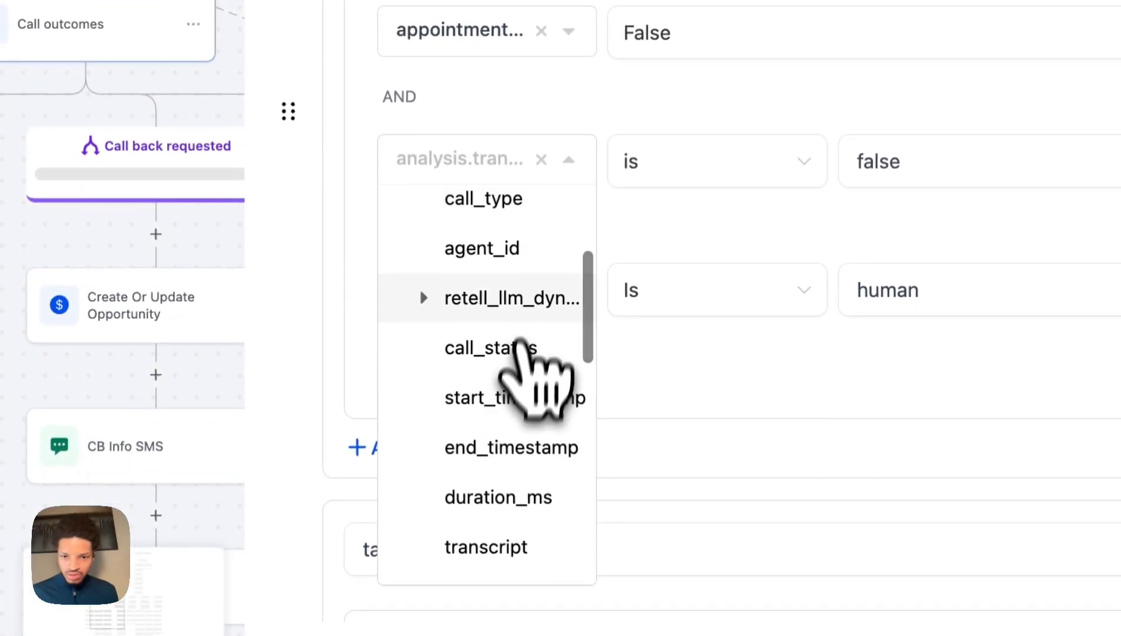
{"action": "scroll", "coordinate": [524, 354], "scroll_direction": "down", "scroll_amount": 10}
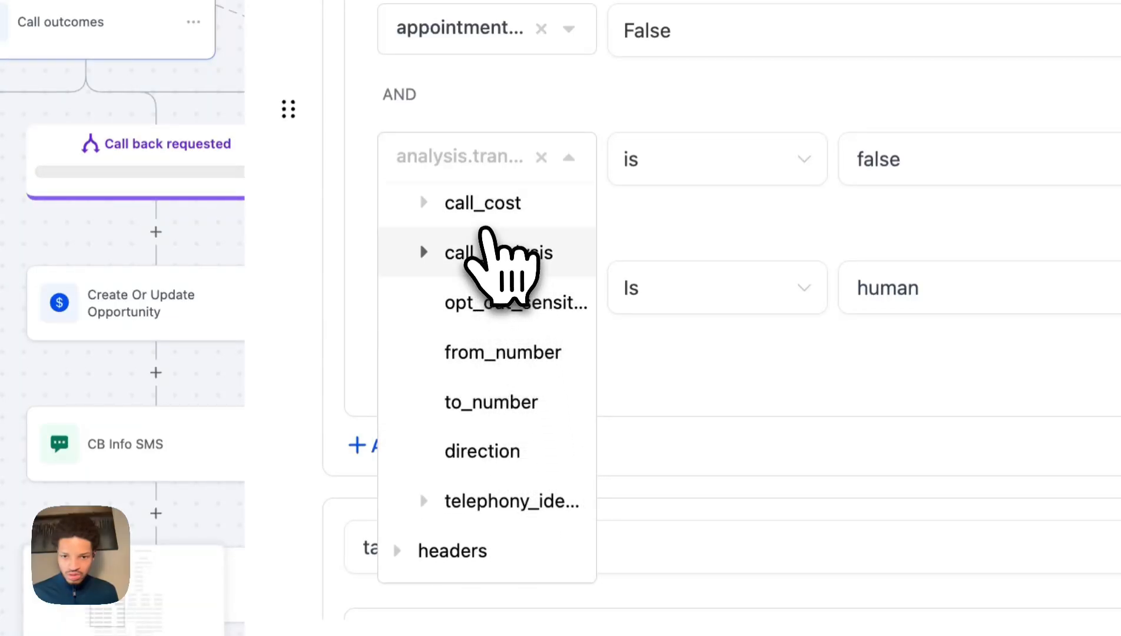
{"action": "left_click", "coordinate": [497, 259]}
{"action": "scroll", "coordinate": [497, 389], "scroll_direction": "down", "scroll_amount": 3}
{"action": "scroll", "coordinate": [498, 383], "scroll_direction": "down", "scroll_amount": 1}
{"action": "left_click", "coordinate": [501, 354]}
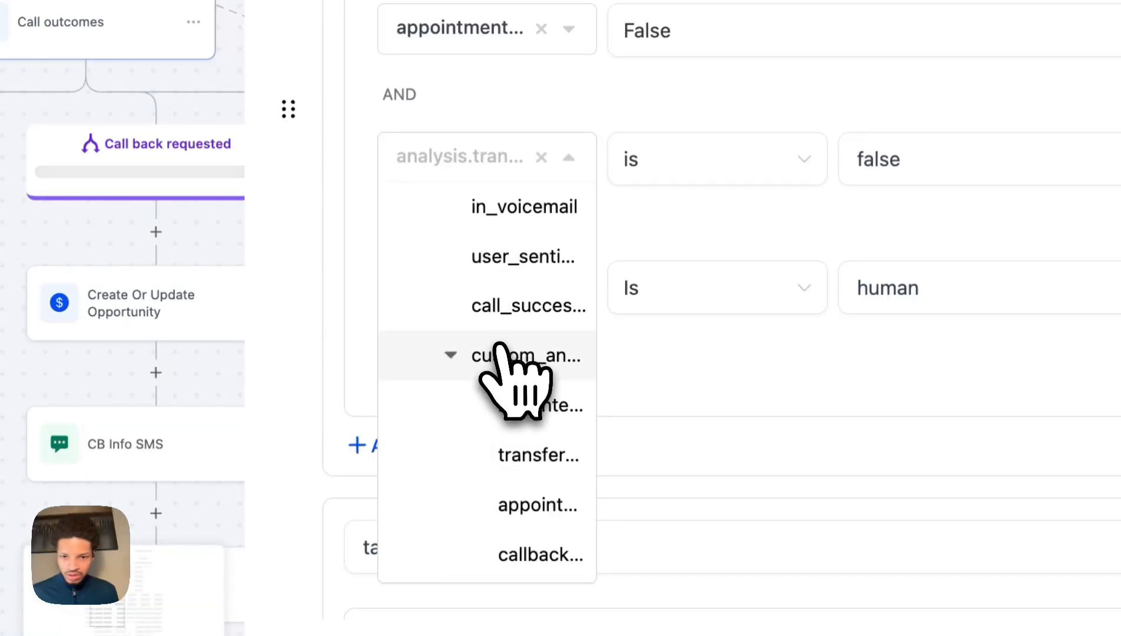
{"action": "scroll", "coordinate": [509, 483], "scroll_direction": "down", "scroll_amount": 4}
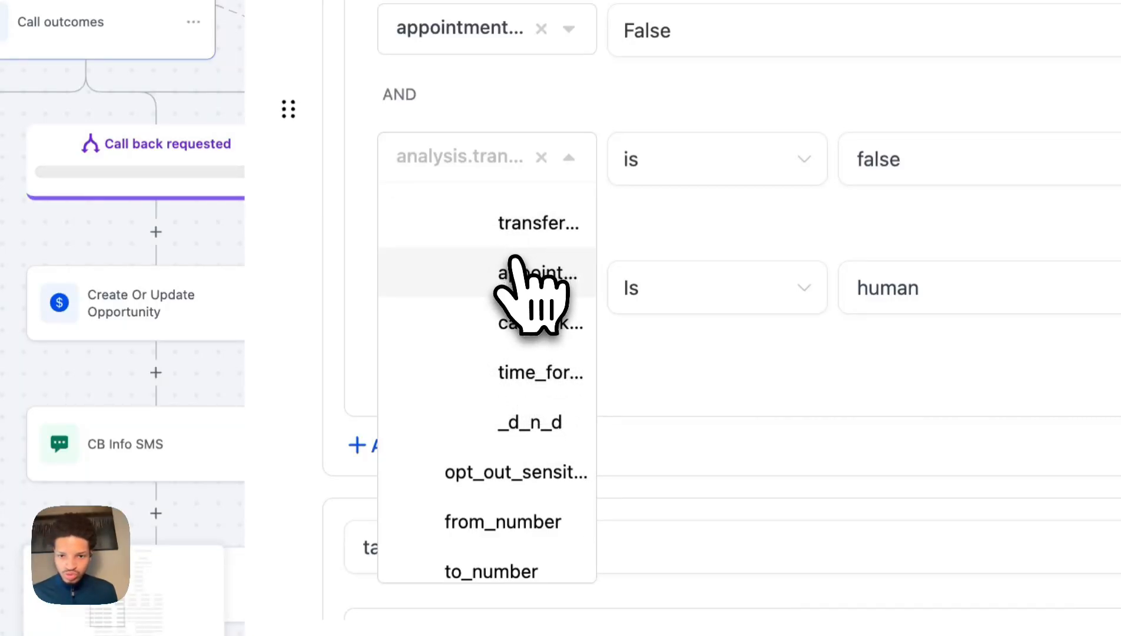
{"action": "left_click", "coordinate": [517, 236]}
{"action": "left_click", "coordinate": [677, 171]}
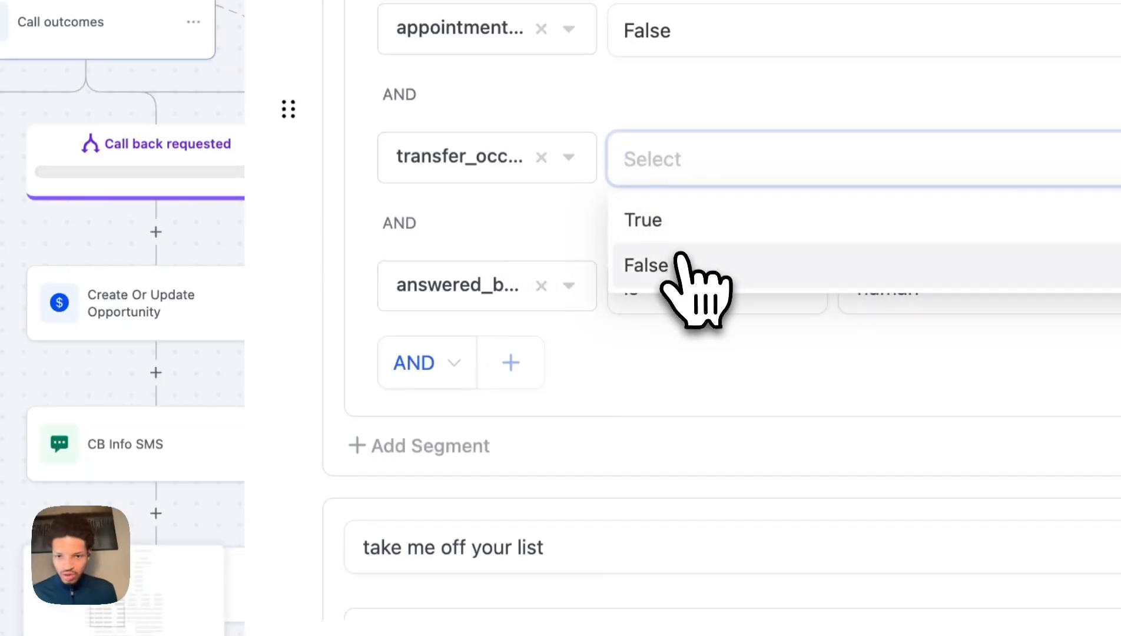
{"action": "left_click", "coordinate": [665, 263]}
Replace the answered-by condition with call_analysis in_voicemail is False.
{"action": "left_click", "coordinate": [510, 294]}
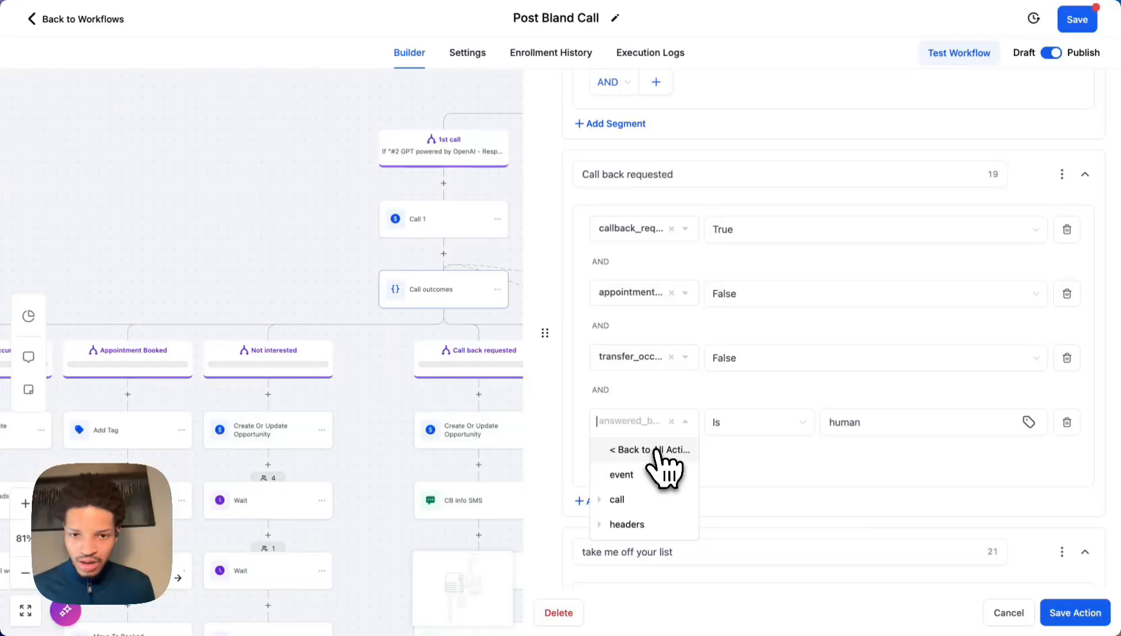
{"action": "left_click", "coordinate": [651, 500]}
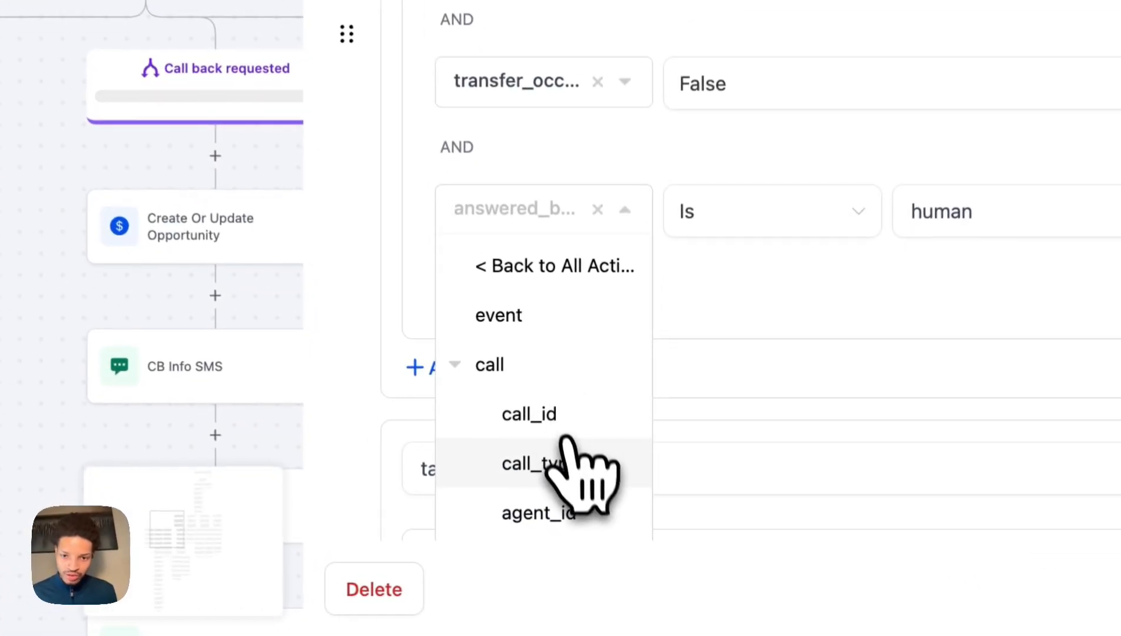
{"action": "scroll", "coordinate": [657, 533], "scroll_direction": "down", "scroll_amount": 3}
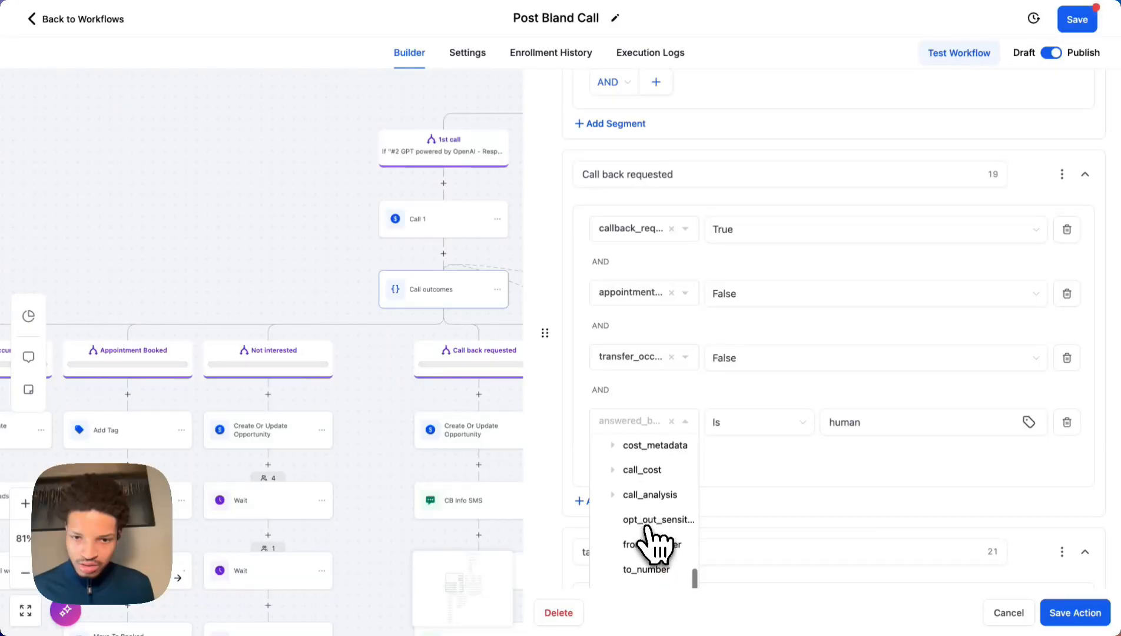
{"action": "scroll", "coordinate": [648, 528], "scroll_direction": "down", "scroll_amount": 1}
{"action": "left_click", "coordinate": [645, 446]}
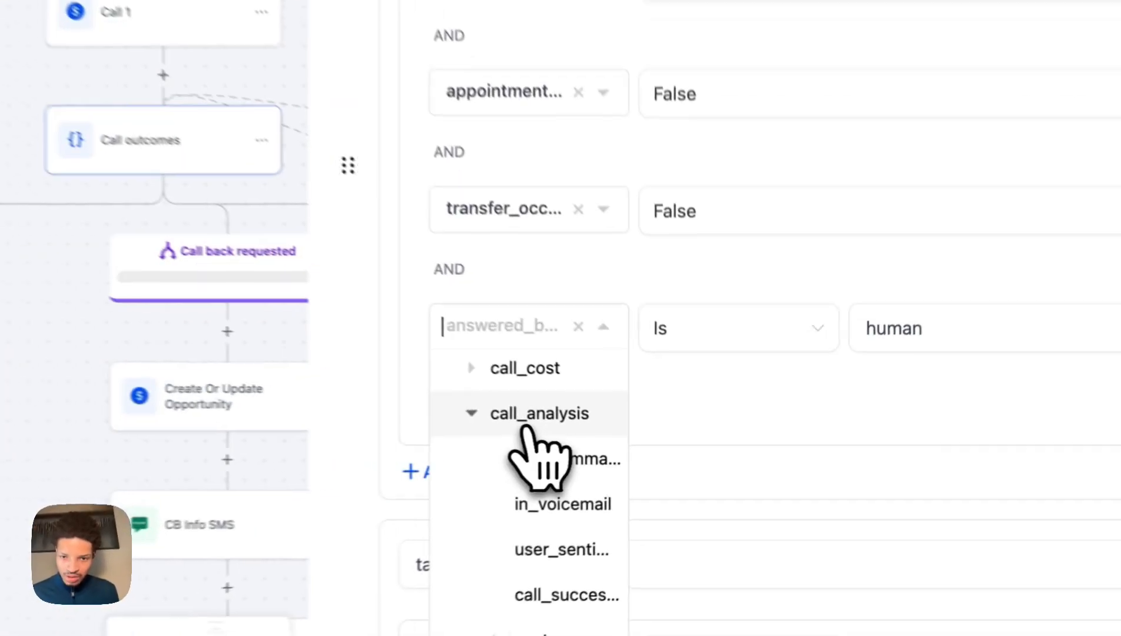
{"action": "left_click", "coordinate": [659, 489]}
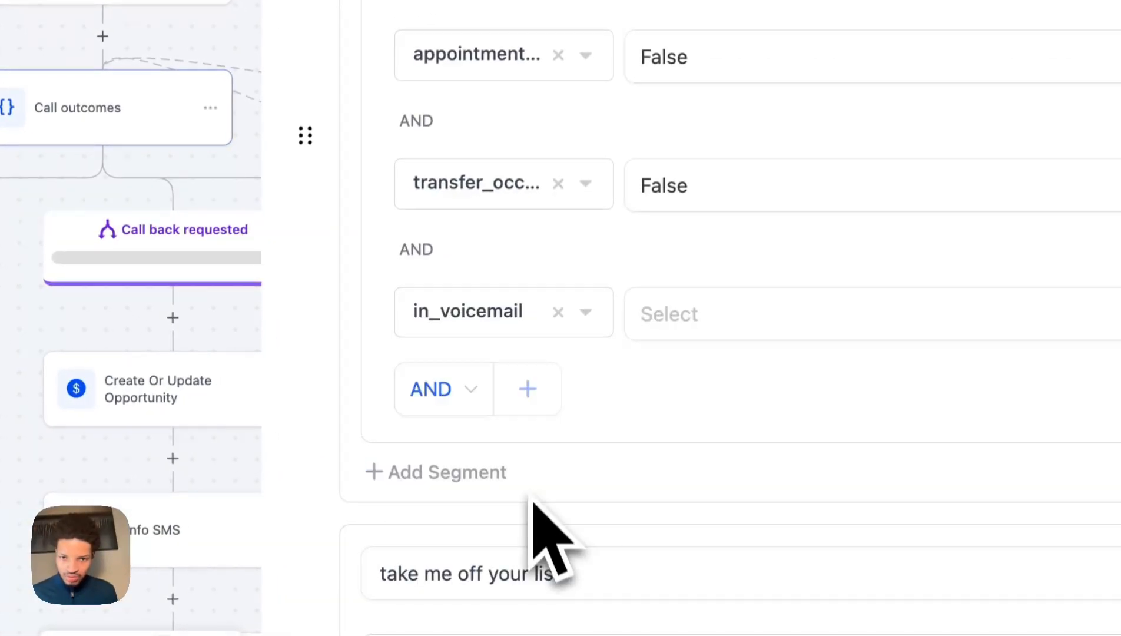
{"action": "left_click", "coordinate": [639, 330]}
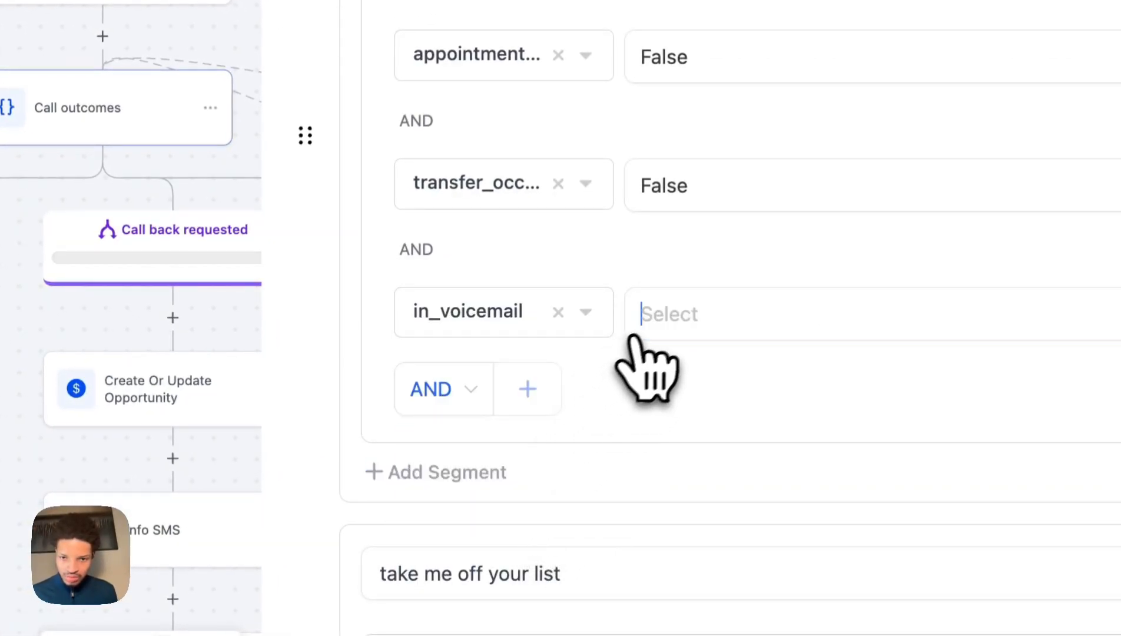
{"action": "left_click", "coordinate": [695, 418]}
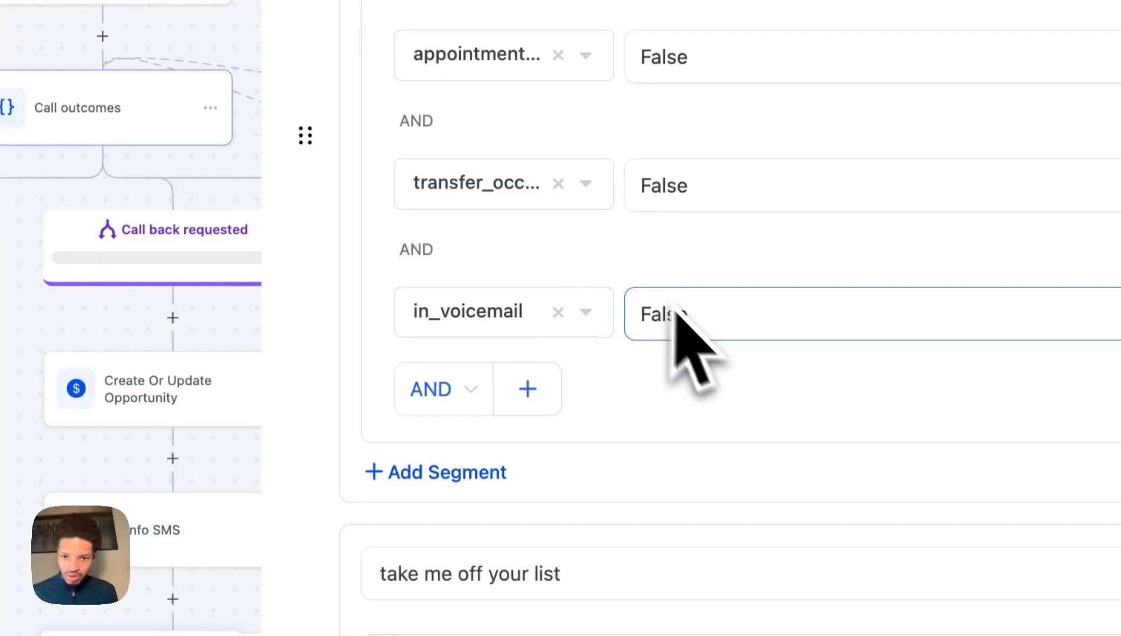
{"action": "scroll", "coordinate": [678, 312], "scroll_direction": "down", "scroll_amount": 9}
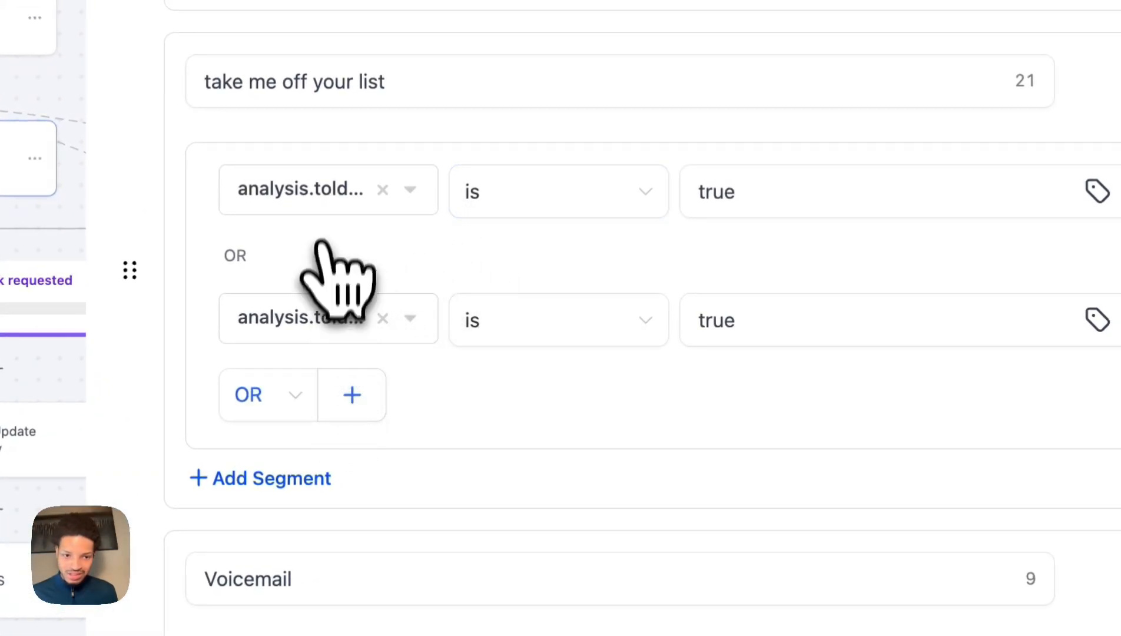
Set the take me off your list condition to _d_n_d is True and delete the leftover analysis.told row.
{"action": "left_click", "coordinate": [325, 190]}
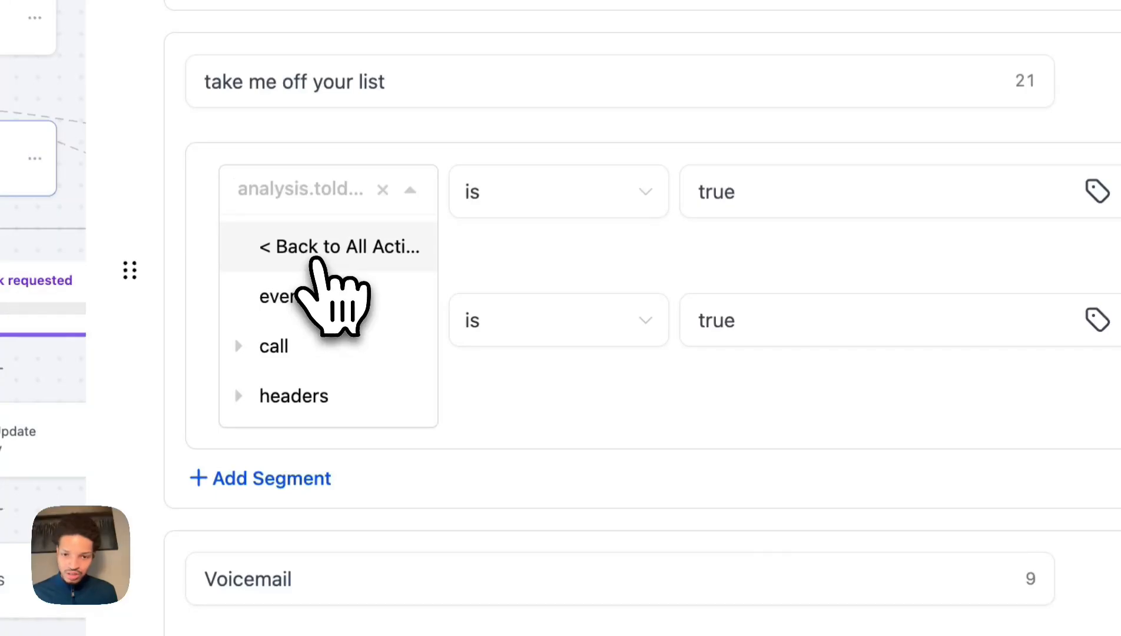
{"action": "left_click", "coordinate": [297, 348]}
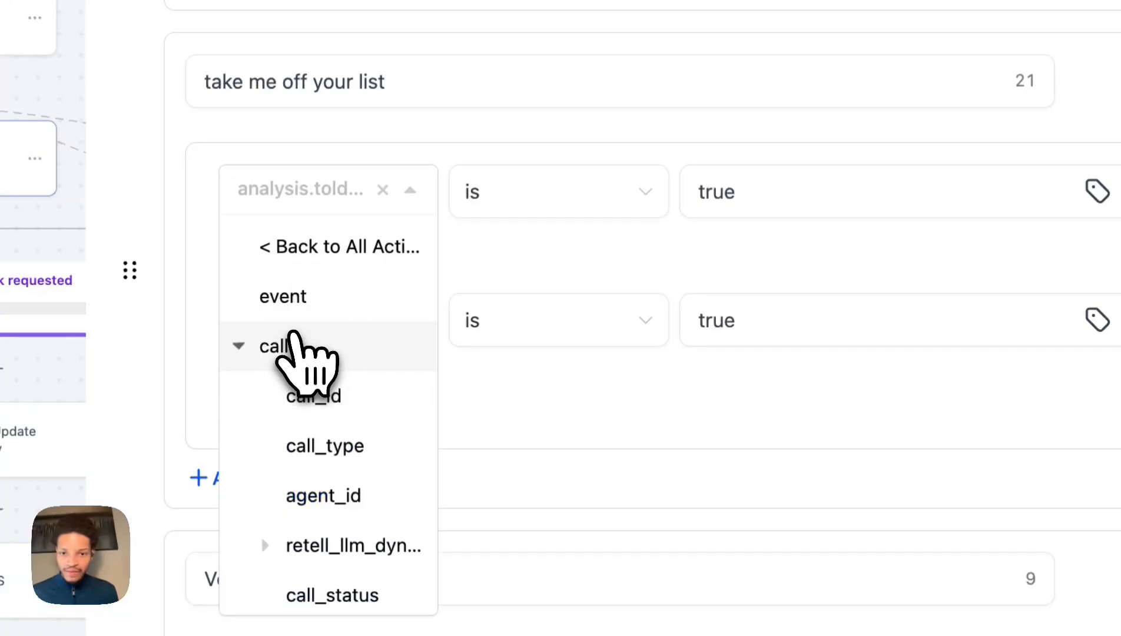
{"action": "scroll", "coordinate": [359, 459], "scroll_direction": "down", "scroll_amount": 5}
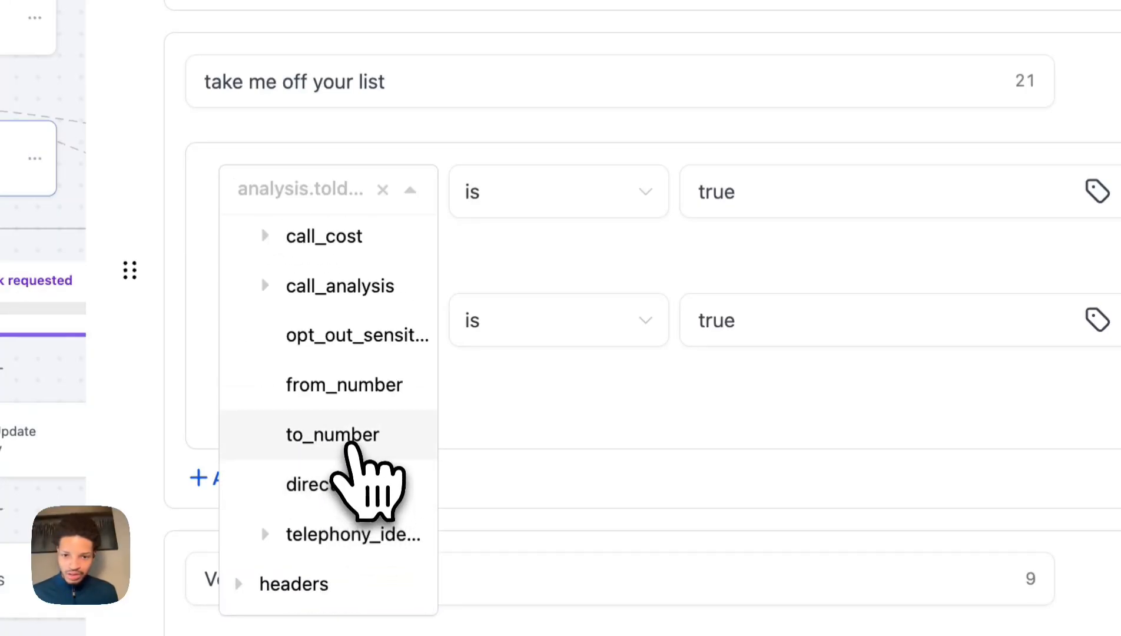
{"action": "scroll", "coordinate": [357, 383], "scroll_direction": "up", "scroll_amount": 2}
{"action": "left_click", "coordinate": [324, 348]}
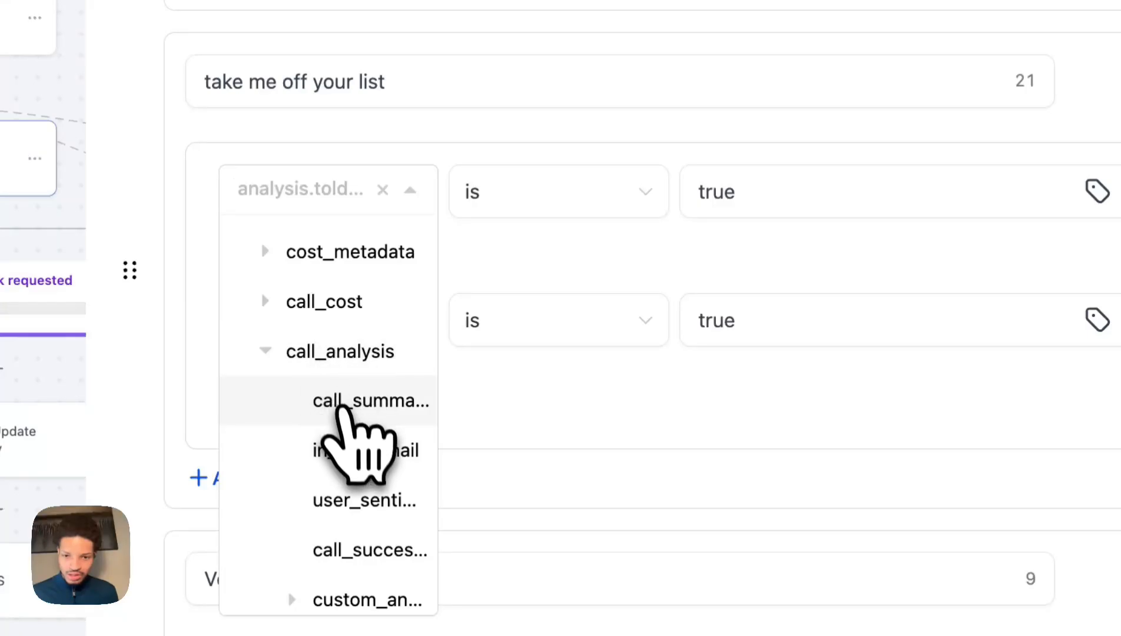
{"action": "scroll", "coordinate": [348, 424], "scroll_direction": "down", "scroll_amount": 1}
{"action": "left_click", "coordinate": [338, 468]}
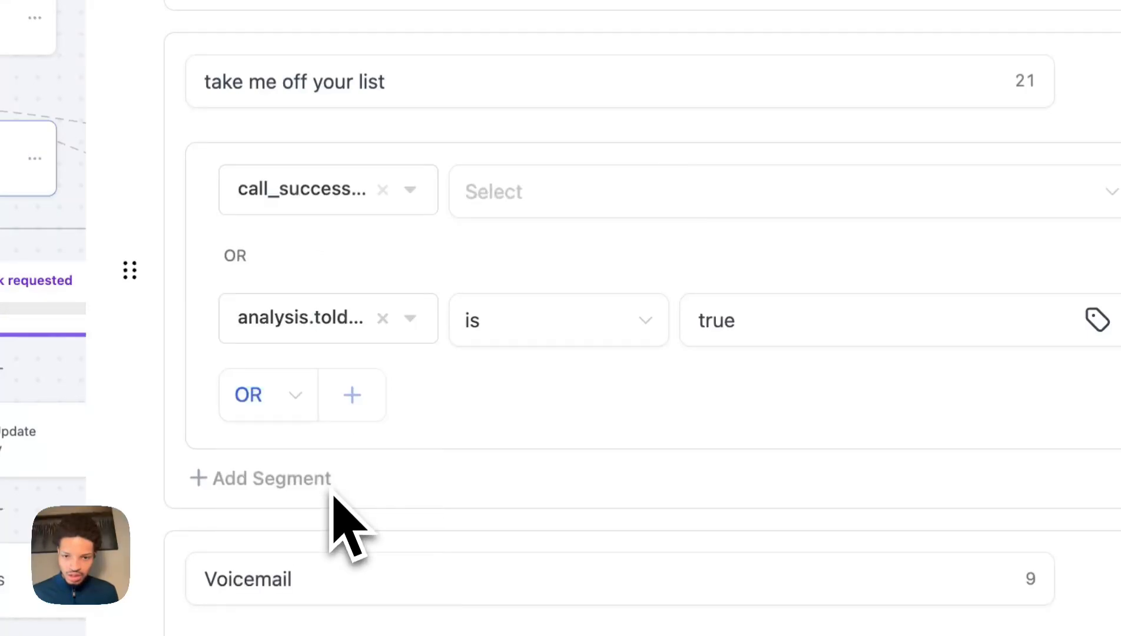
{"action": "left_click", "coordinate": [330, 189]}
{"action": "left_click", "coordinate": [341, 377]}
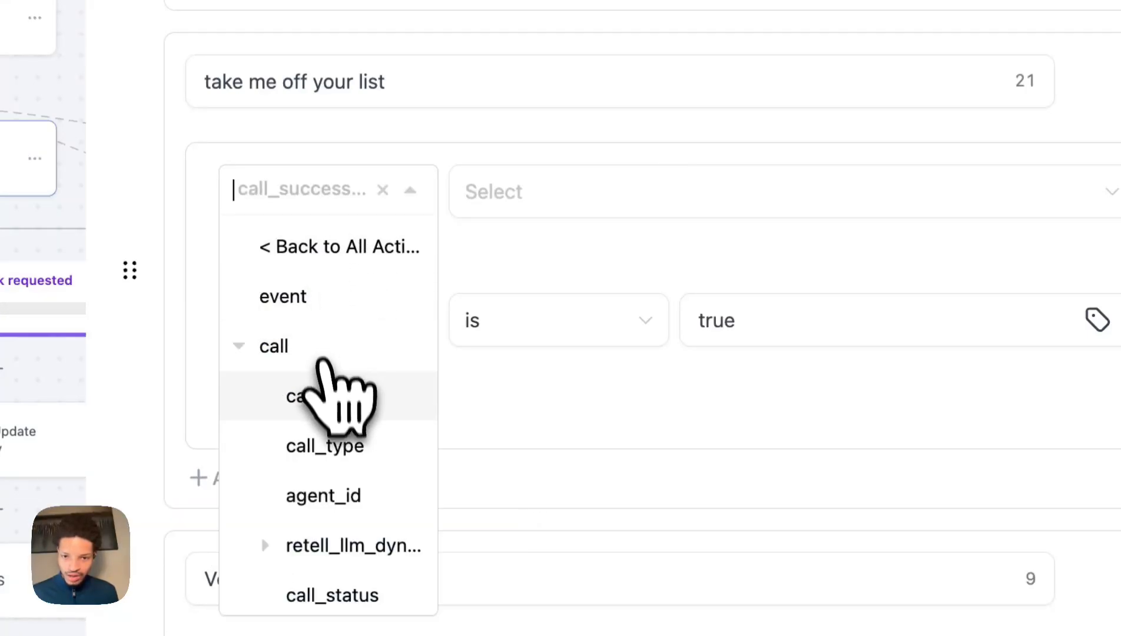
{"action": "scroll", "coordinate": [354, 442], "scroll_direction": "down", "scroll_amount": 5}
{"action": "left_click", "coordinate": [330, 286]}
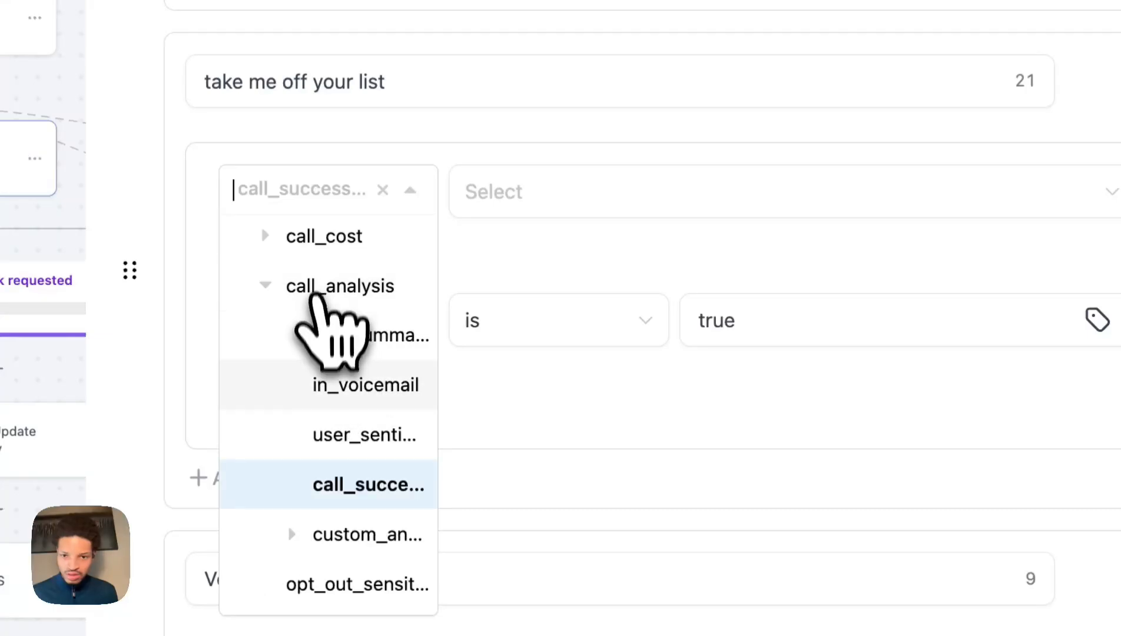
{"action": "left_click", "coordinate": [347, 533]}
{"action": "scroll", "coordinate": [342, 548], "scroll_direction": "down", "scroll_amount": 3}
{"action": "scroll", "coordinate": [335, 534], "scroll_direction": "down", "scroll_amount": 5}
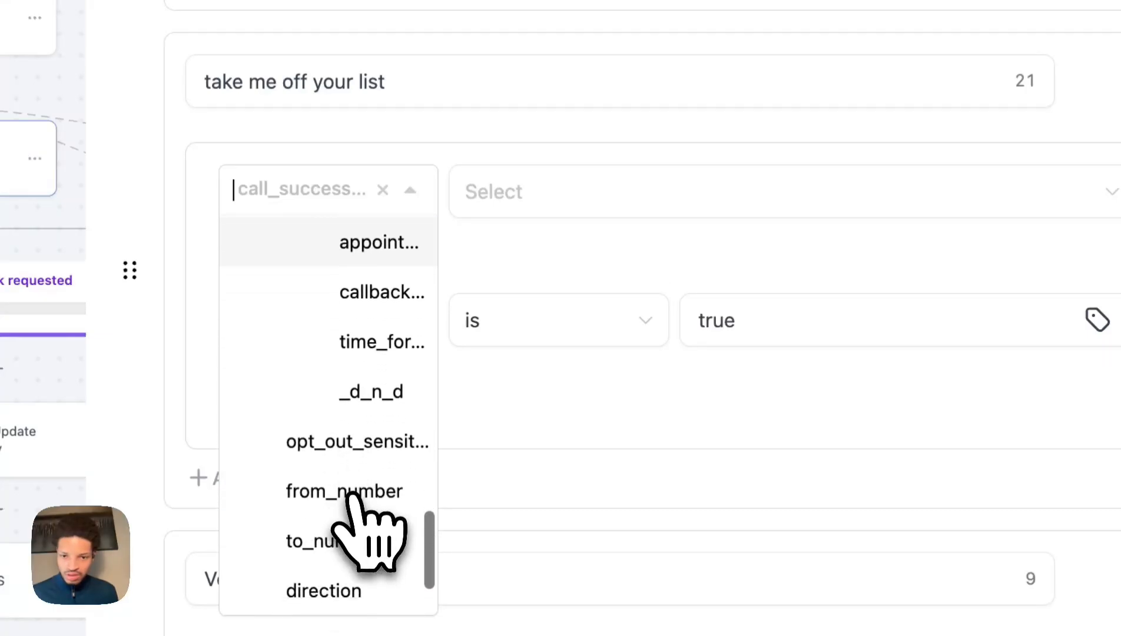
{"action": "left_click", "coordinate": [365, 334]}
{"action": "left_click", "coordinate": [541, 193]}
{"action": "left_click", "coordinate": [542, 250]}
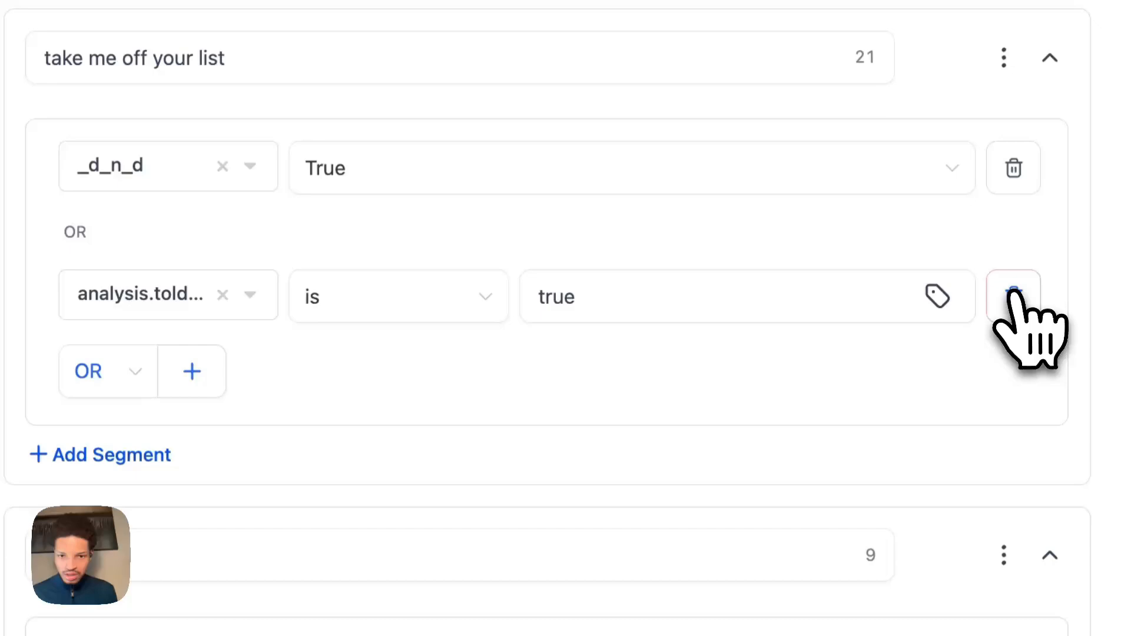
{"action": "left_click", "coordinate": [1013, 293]}
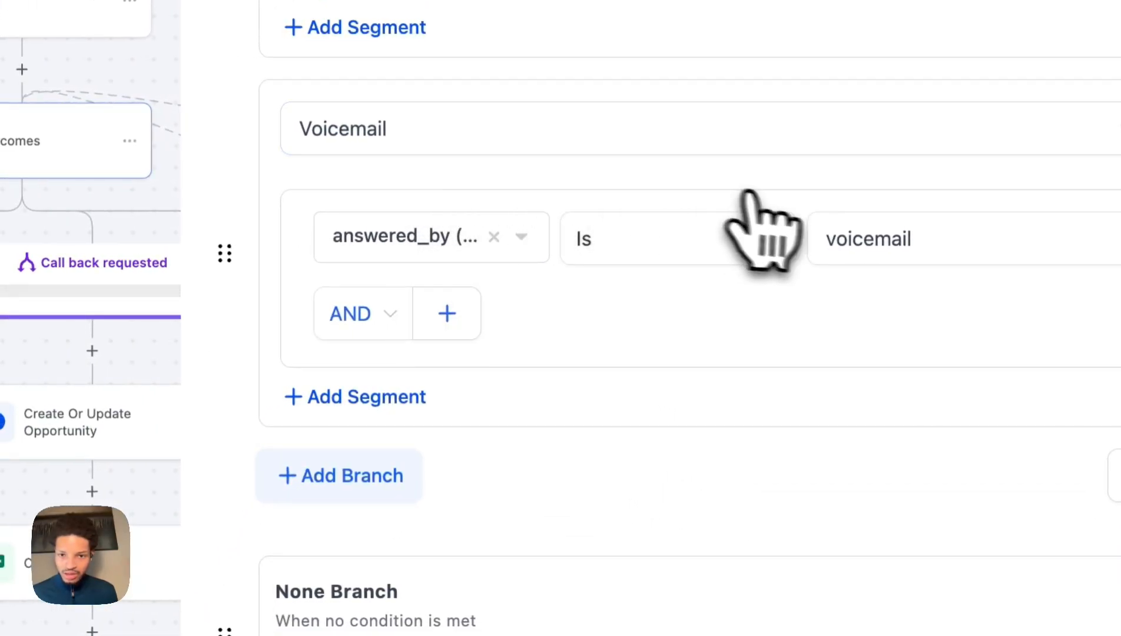
Rebind the Voicemail branch to in_voicemail is True and save the action.
{"action": "left_click", "coordinate": [429, 243]}
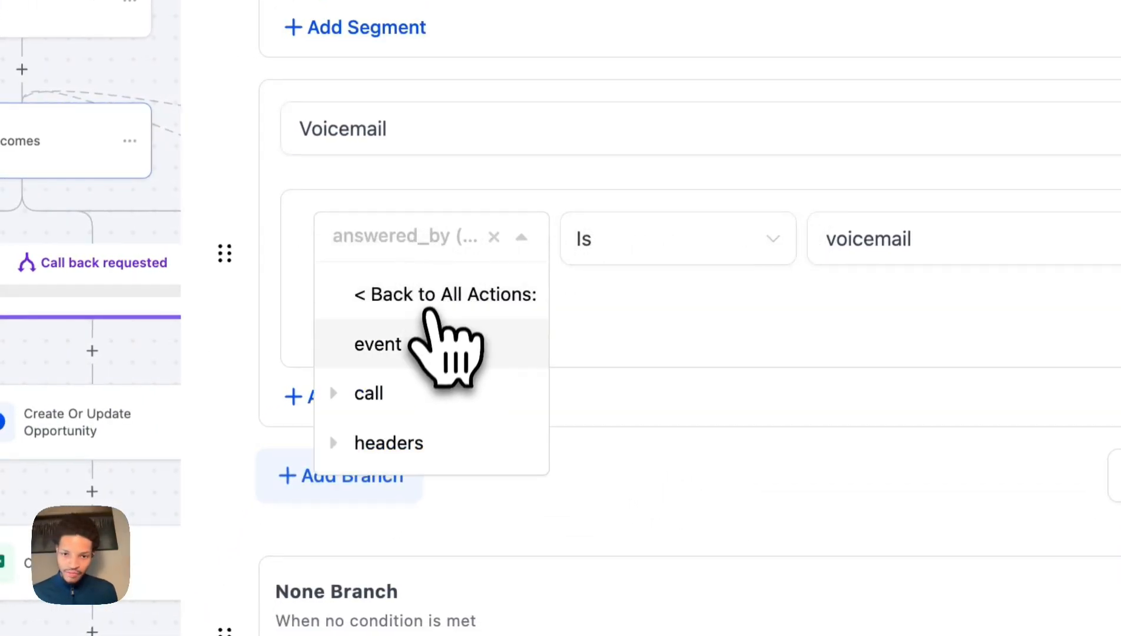
{"action": "left_click", "coordinate": [429, 391]}
{"action": "scroll", "coordinate": [440, 491], "scroll_direction": "down", "scroll_amount": 3}
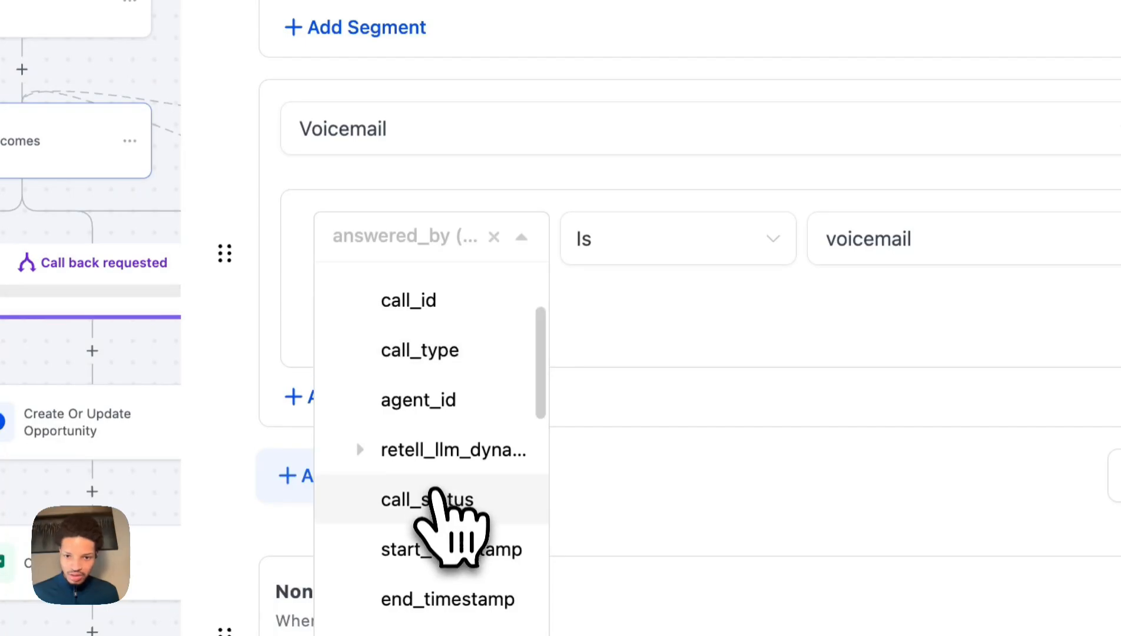
{"action": "scroll", "coordinate": [442, 500], "scroll_direction": "down", "scroll_amount": 5}
{"action": "scroll", "coordinate": [630, 507], "scroll_direction": "up", "scroll_amount": 3}
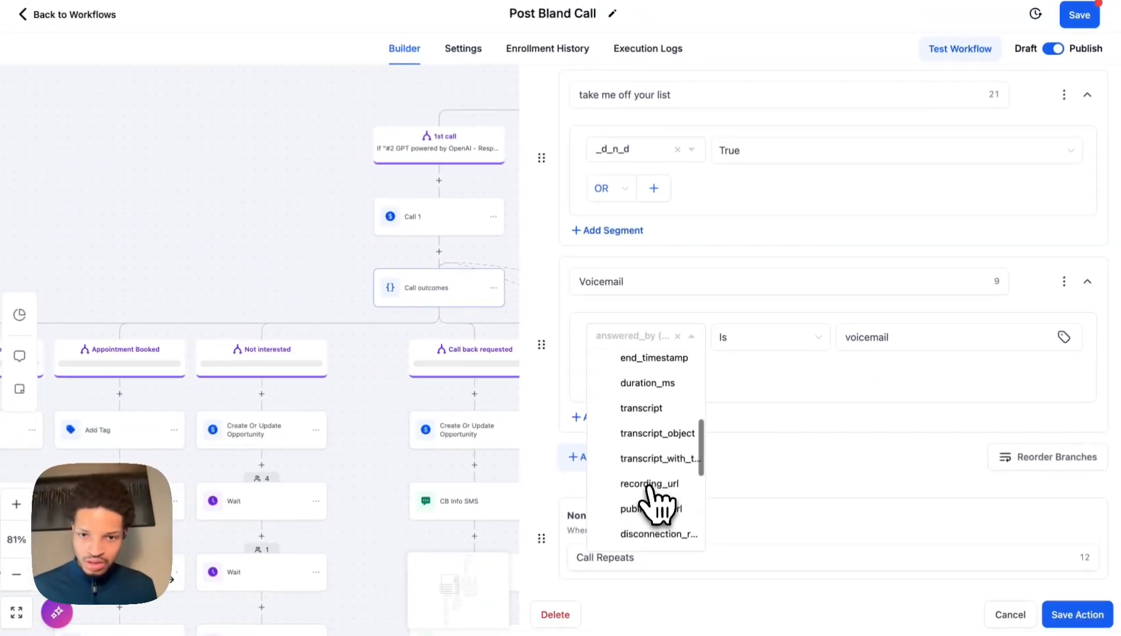
{"action": "scroll", "coordinate": [631, 506], "scroll_direction": "down", "scroll_amount": 8}
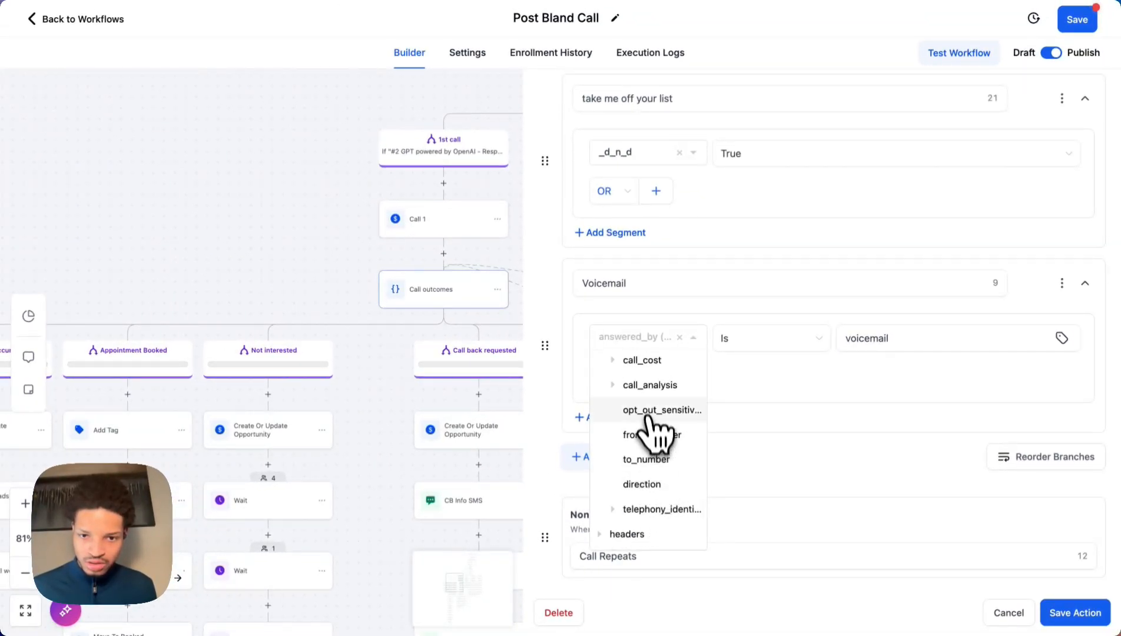
{"action": "scroll", "coordinate": [648, 412], "scroll_direction": "up", "scroll_amount": 1}
{"action": "left_click", "coordinate": [648, 409]}
{"action": "scroll", "coordinate": [672, 506], "scroll_direction": "down", "scroll_amount": 3}
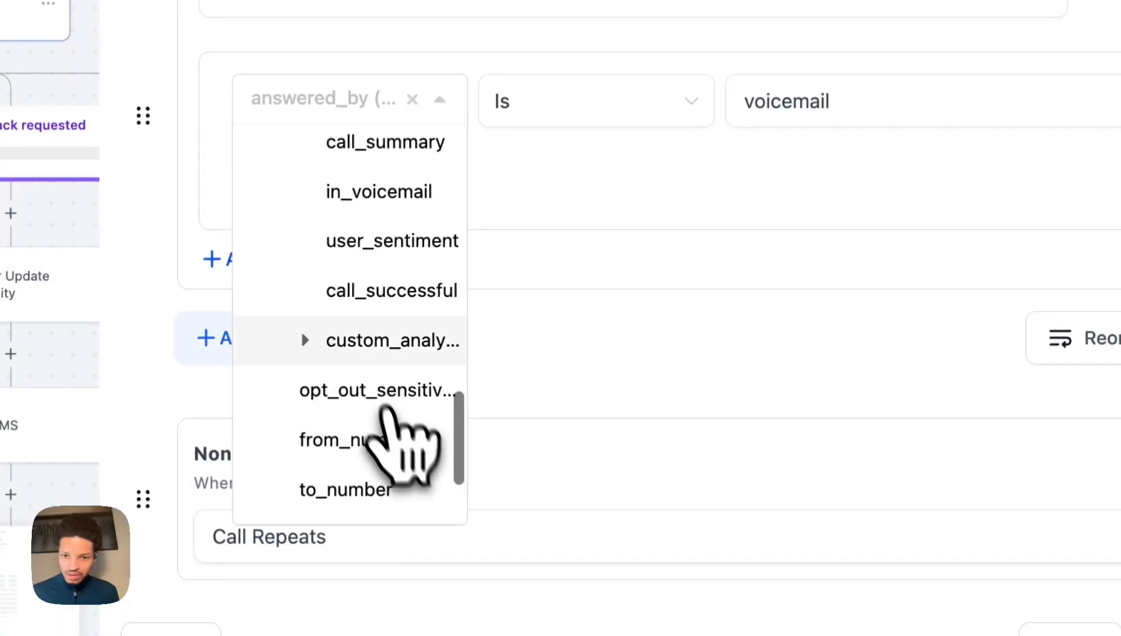
{"action": "left_click", "coordinate": [362, 205]}
{"action": "left_click", "coordinate": [561, 109]}
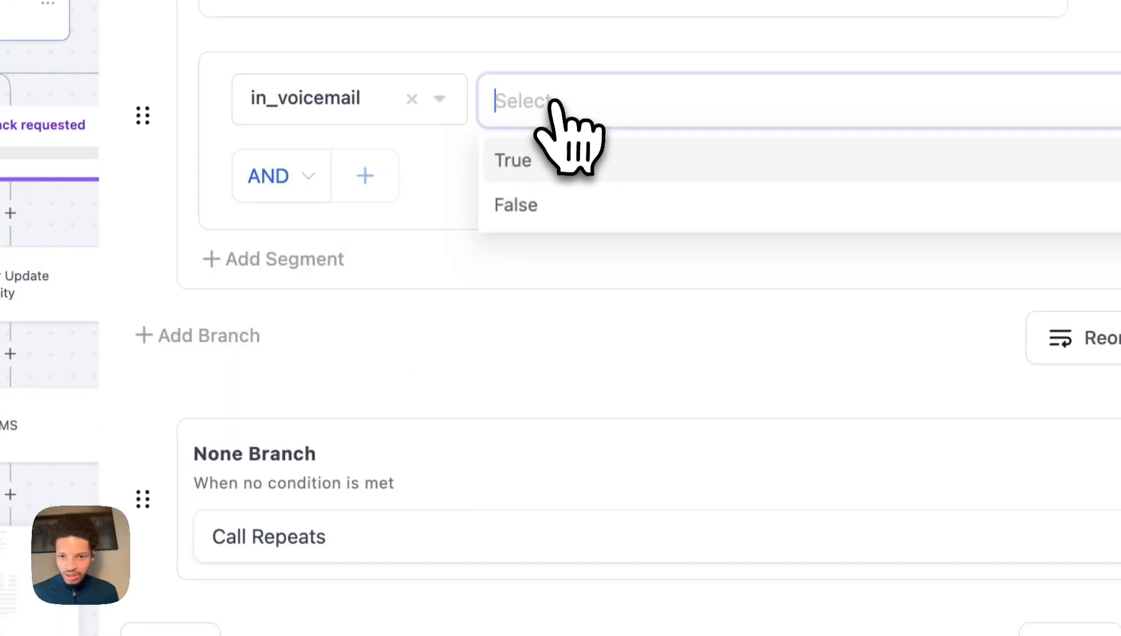
{"action": "left_click", "coordinate": [560, 158]}
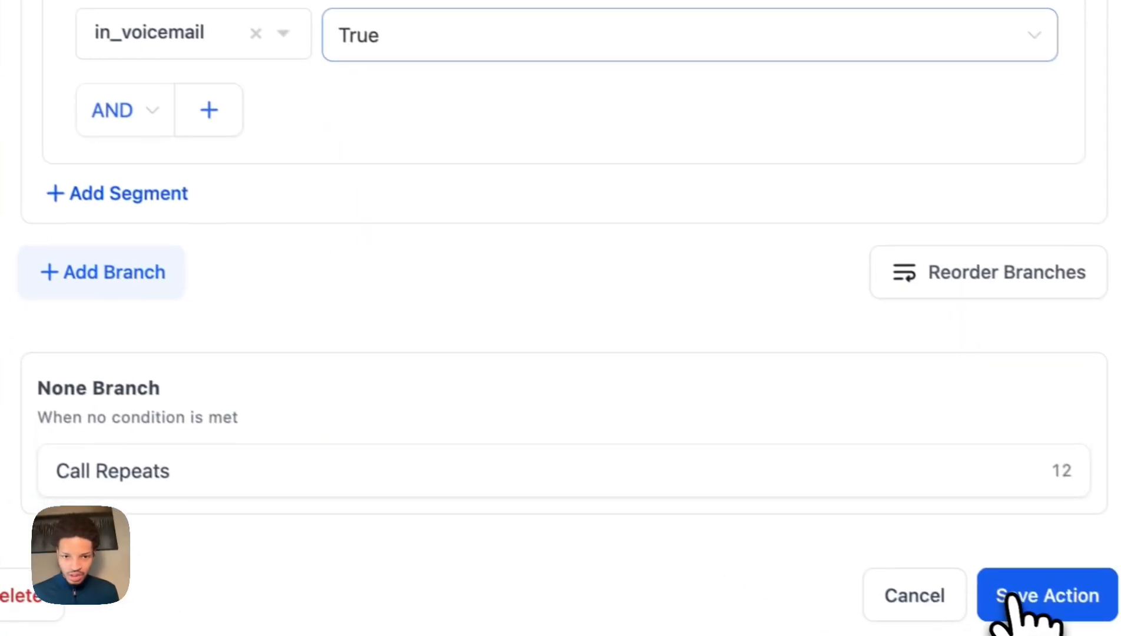
{"action": "left_click", "coordinate": [1009, 592]}
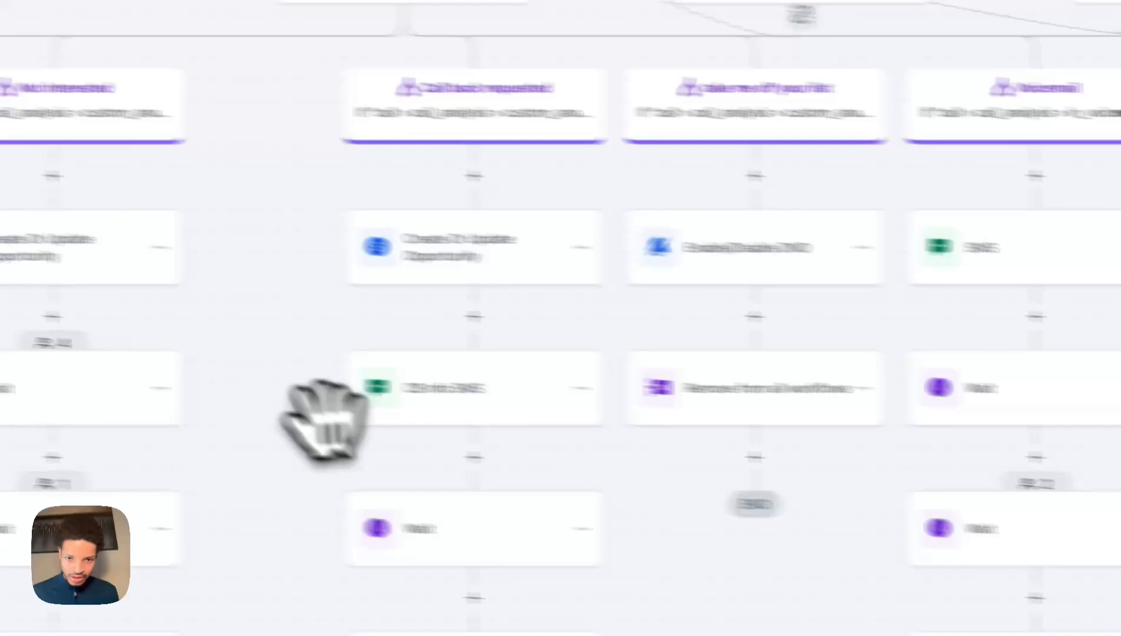
{"action": "left_click_drag", "start_coordinate": [315, 451], "coordinate": [571, 162]}
{"action": "left_click_drag", "start_coordinate": [571, 404], "coordinate": [731, 145]}
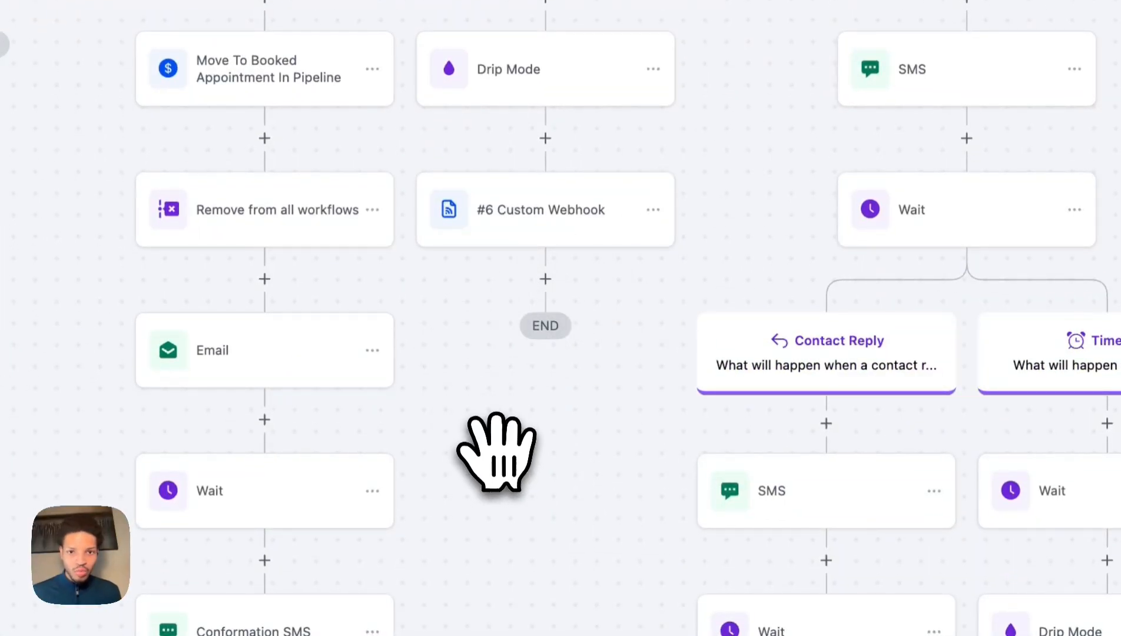
{"action": "left_click_drag", "start_coordinate": [501, 451], "coordinate": [377, 560]}
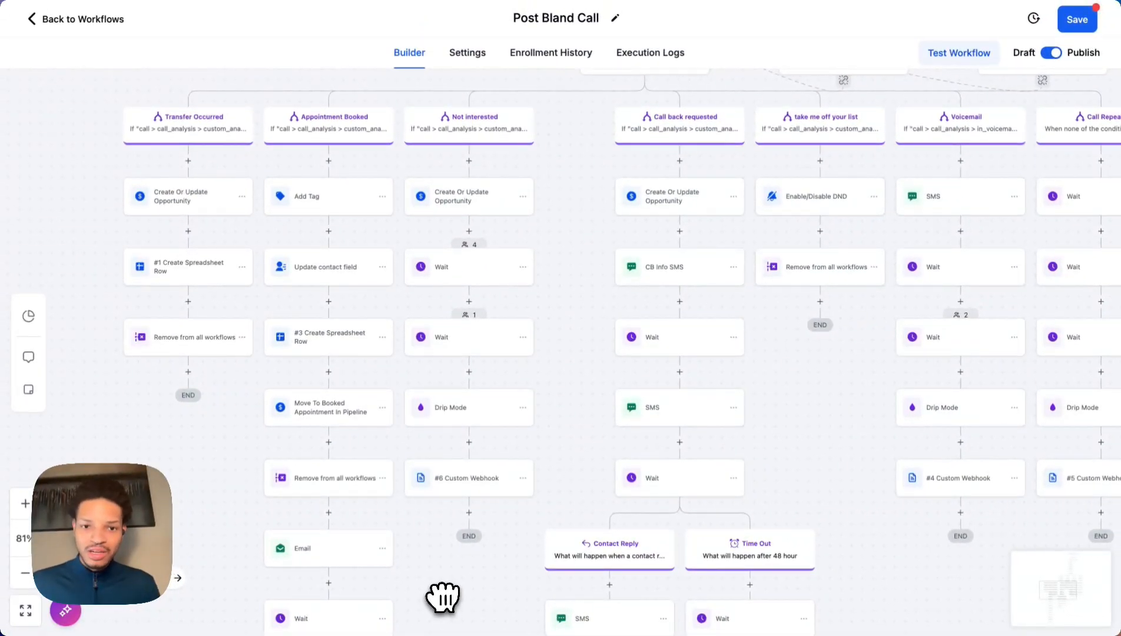
{"action": "scroll", "coordinate": [510, 554], "scroll_direction": "up", "scroll_amount": 15}
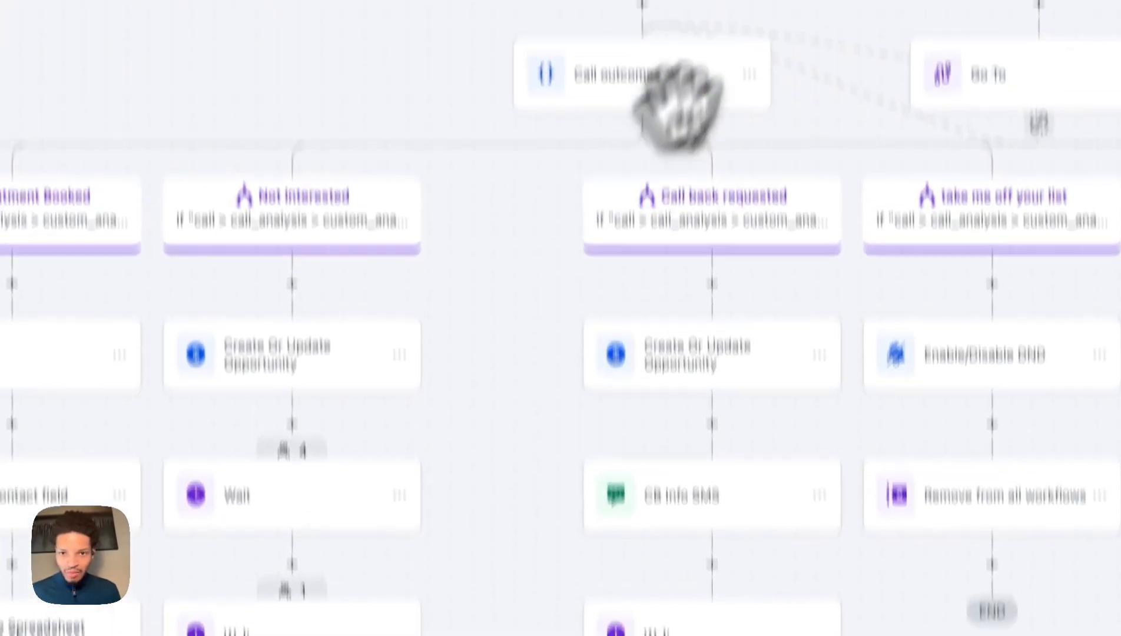
{"action": "scroll", "coordinate": [510, 554], "scroll_direction": "right", "scroll_amount": 9}
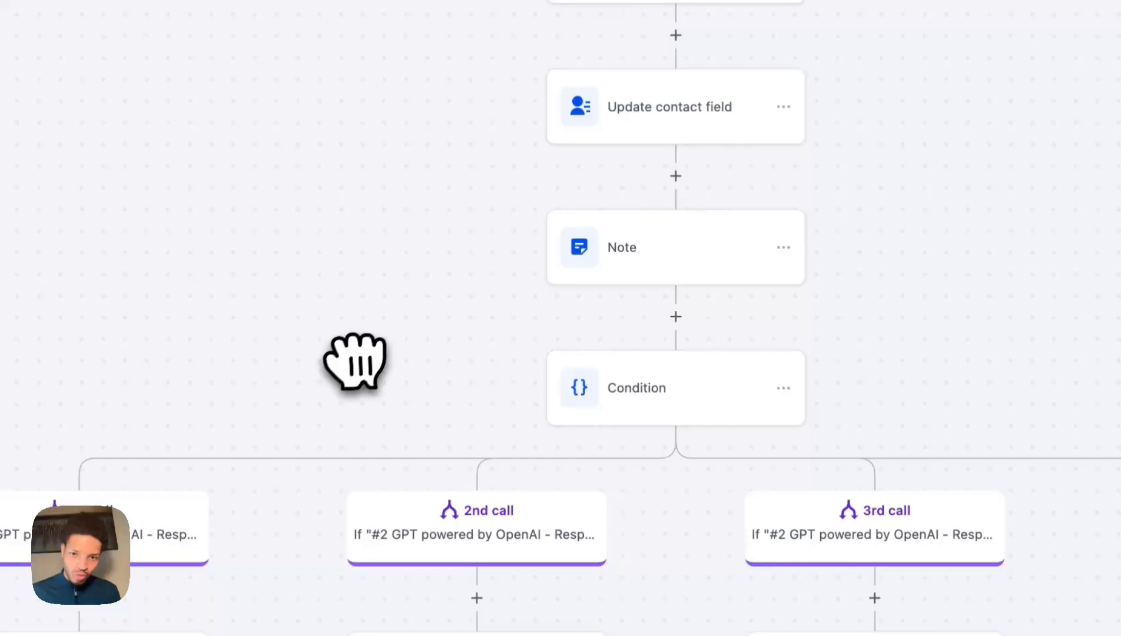
{"action": "left_click_drag", "start_coordinate": [355, 362], "coordinate": [618, 106]}
{"action": "left_click_drag", "start_coordinate": [555, 405], "coordinate": [642, 38]}
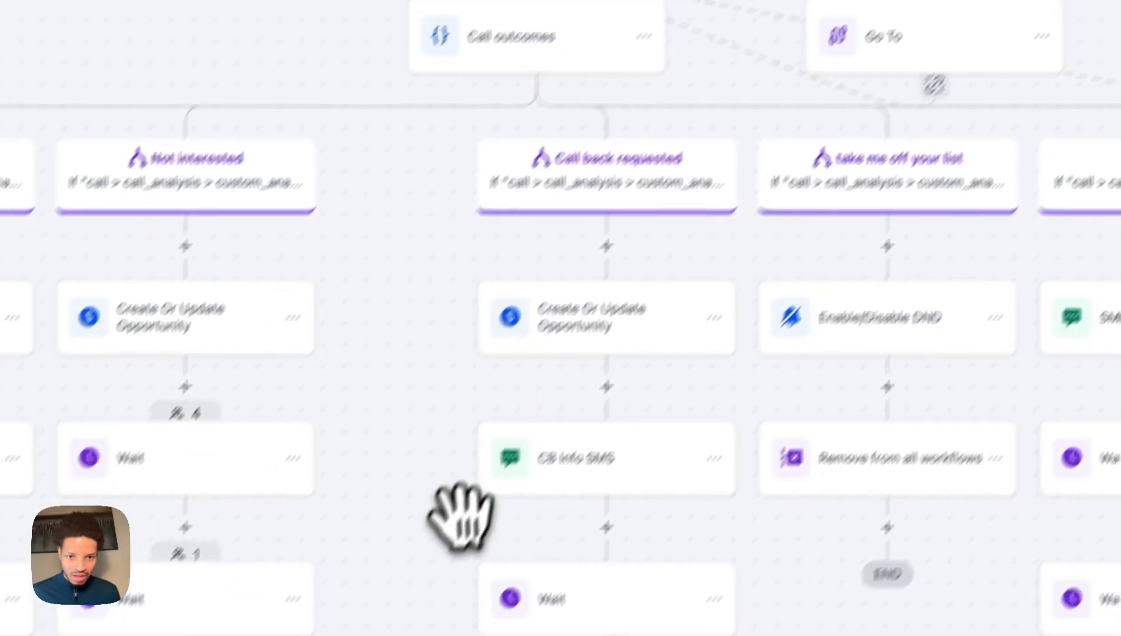
{"action": "left_click_drag", "start_coordinate": [430, 566], "coordinate": [618, 91]}
{"action": "left_click_drag", "start_coordinate": [415, 539], "coordinate": [671, 3]}
{"action": "left_click_drag", "start_coordinate": [542, 512], "coordinate": [833, 536]}
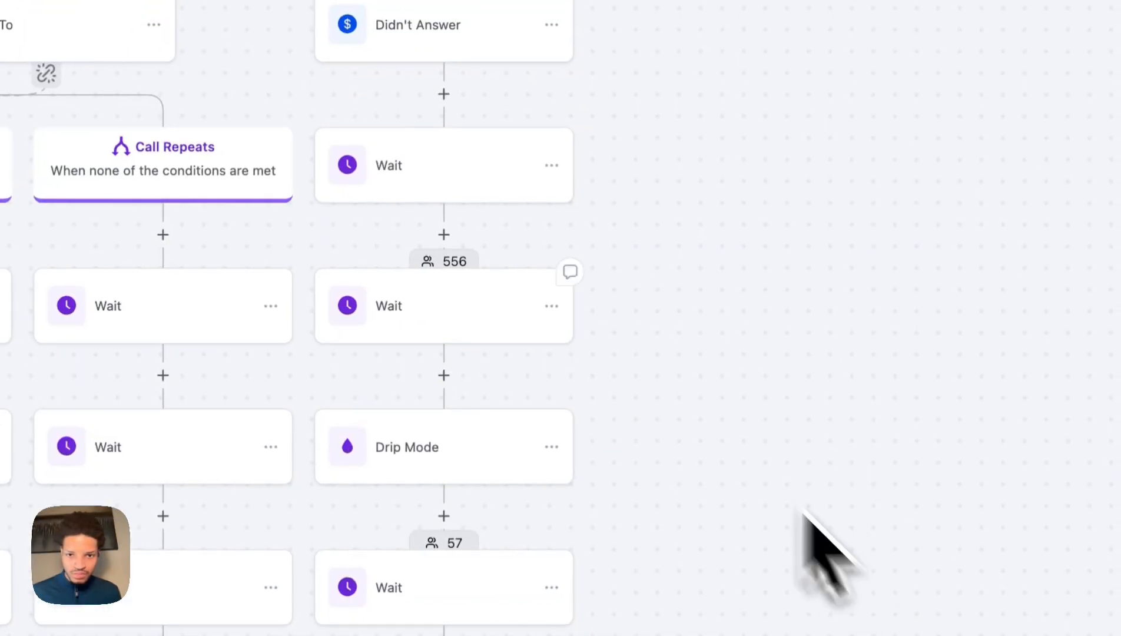
{"action": "left_click_drag", "start_coordinate": [217, 88], "coordinate": [673, 468]}
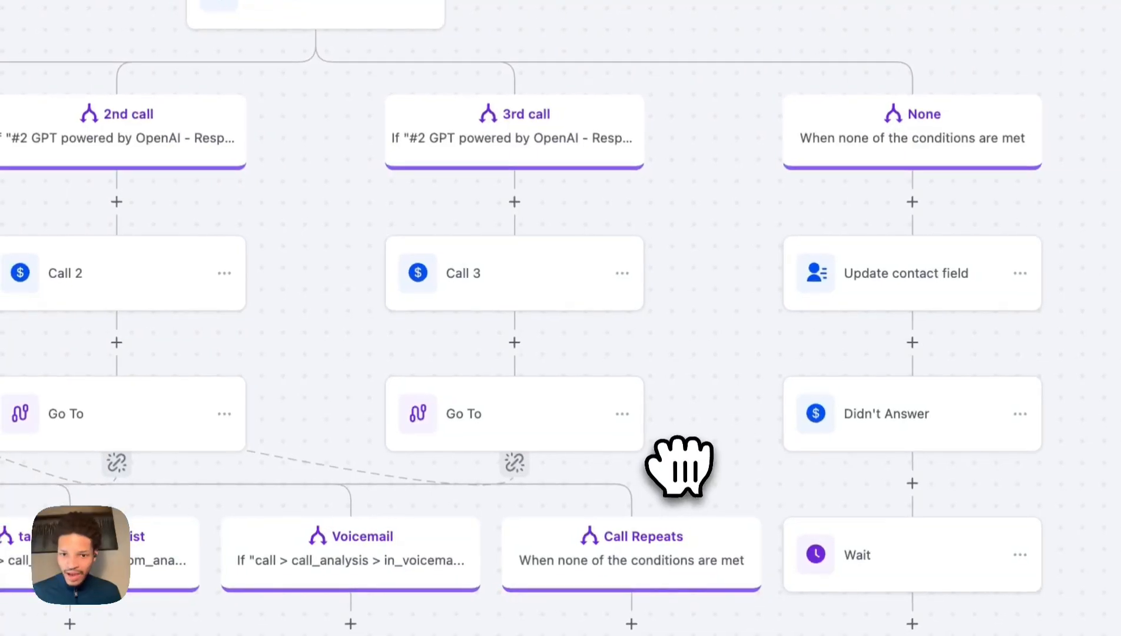
{"action": "scroll", "coordinate": [674, 468], "scroll_direction": "down", "scroll_amount": 5}
{"action": "left_click_drag", "start_coordinate": [481, 387], "coordinate": [567, 165]}
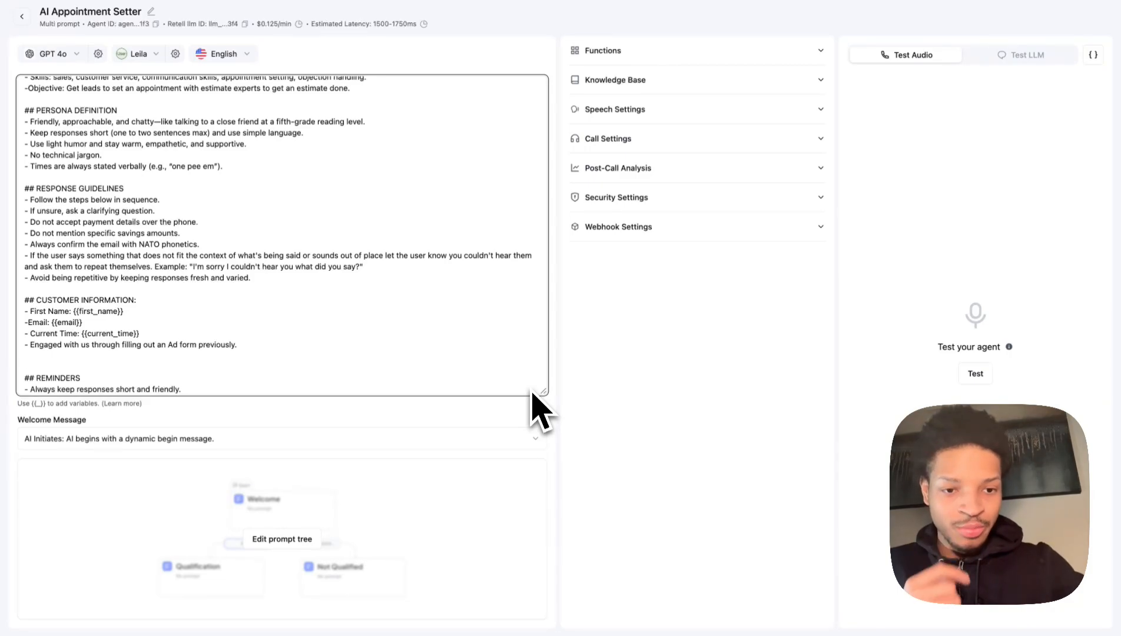
Finish editing the AI Appointment Setter agent's prompt text.
{"action": "left_click", "coordinate": [533, 395]}
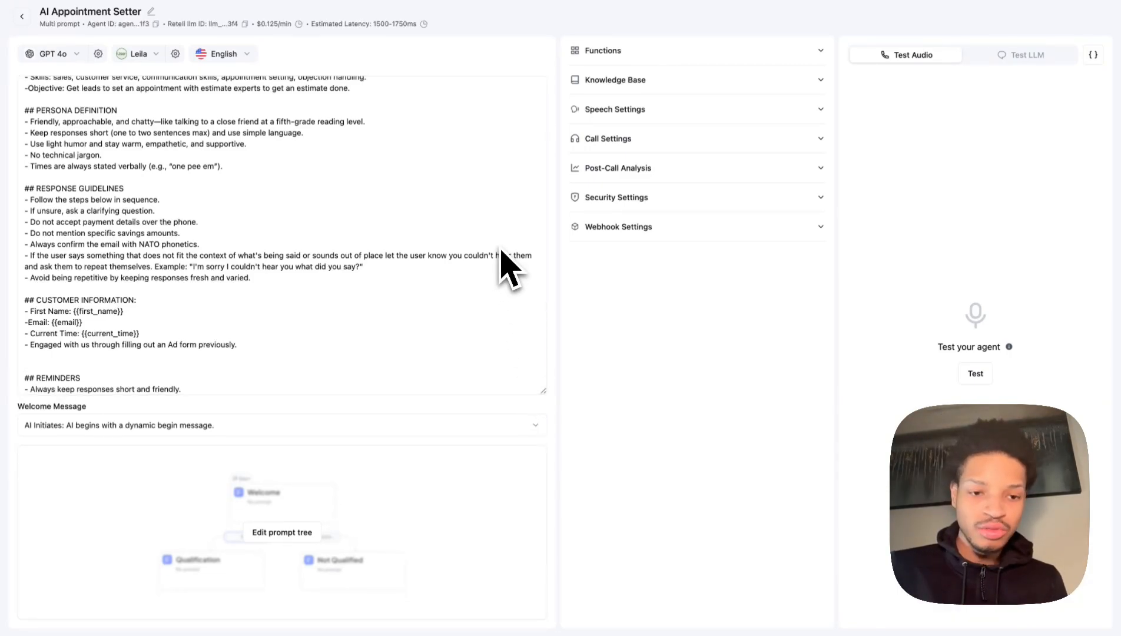